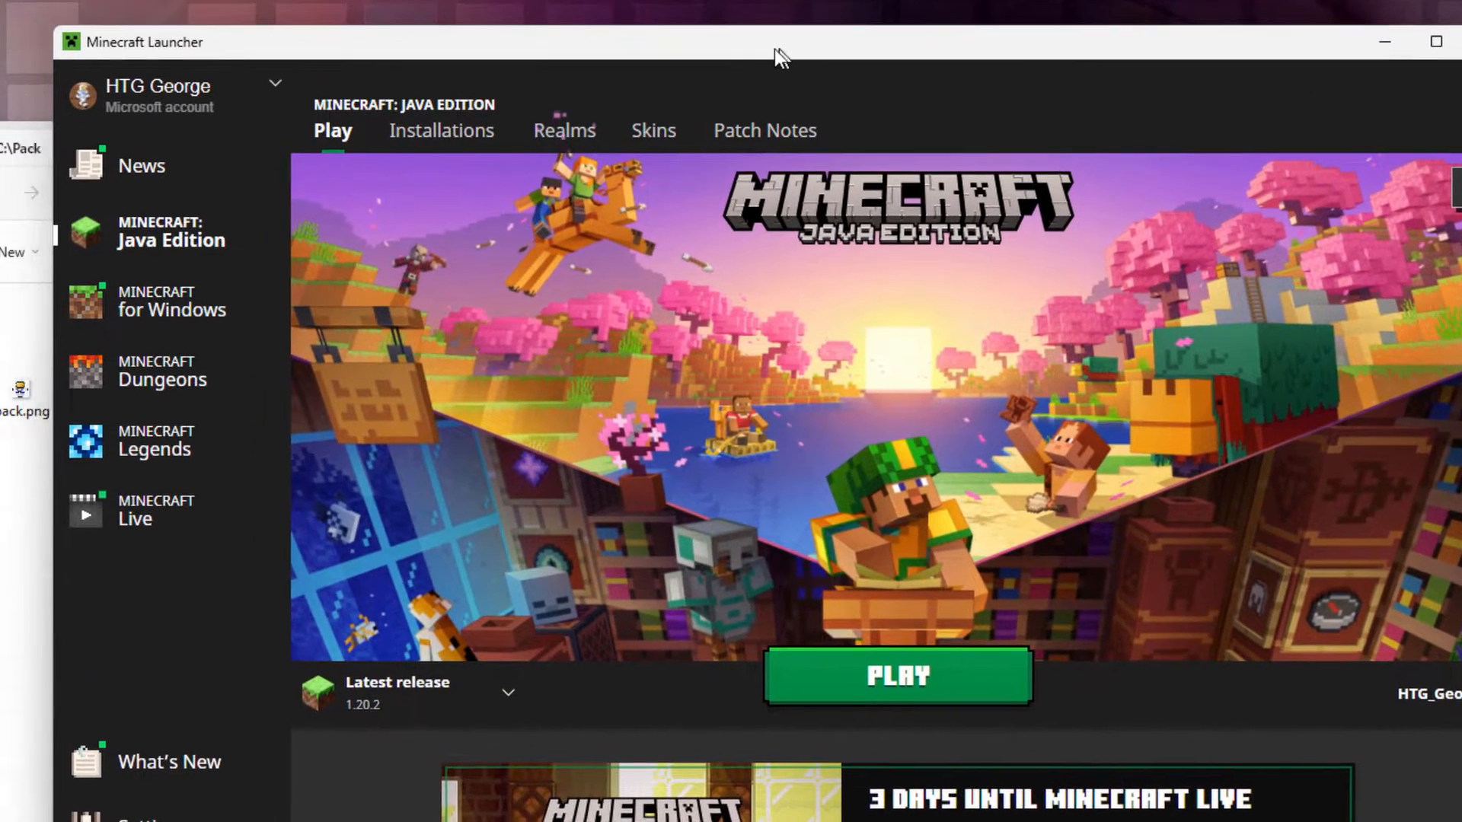
Open the Latest release installation's game folder from the launcher and go into its versions folder
{"action": "left_click", "coordinate": [442, 131]}
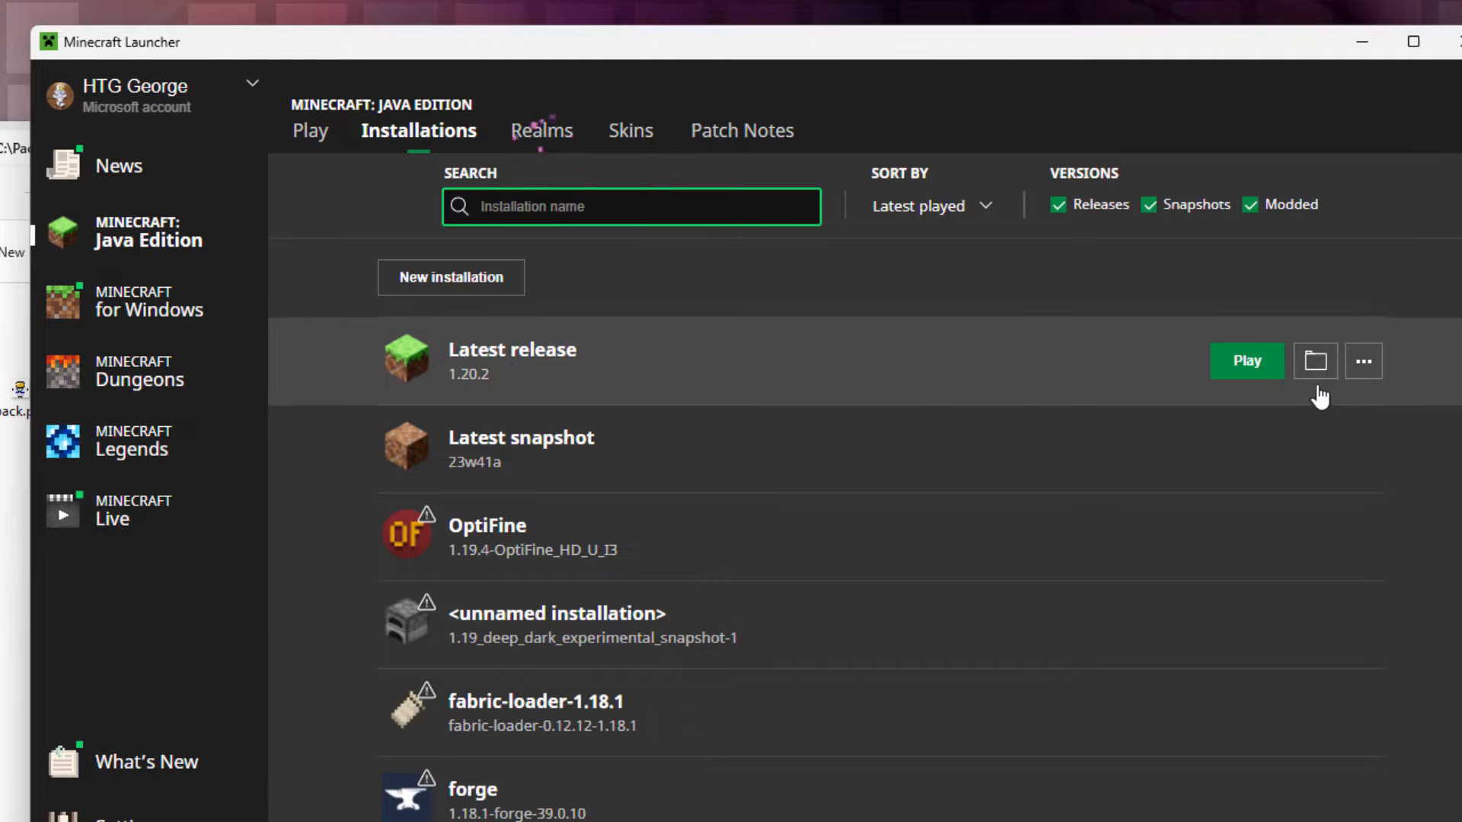
{"action": "left_click", "coordinate": [1314, 366]}
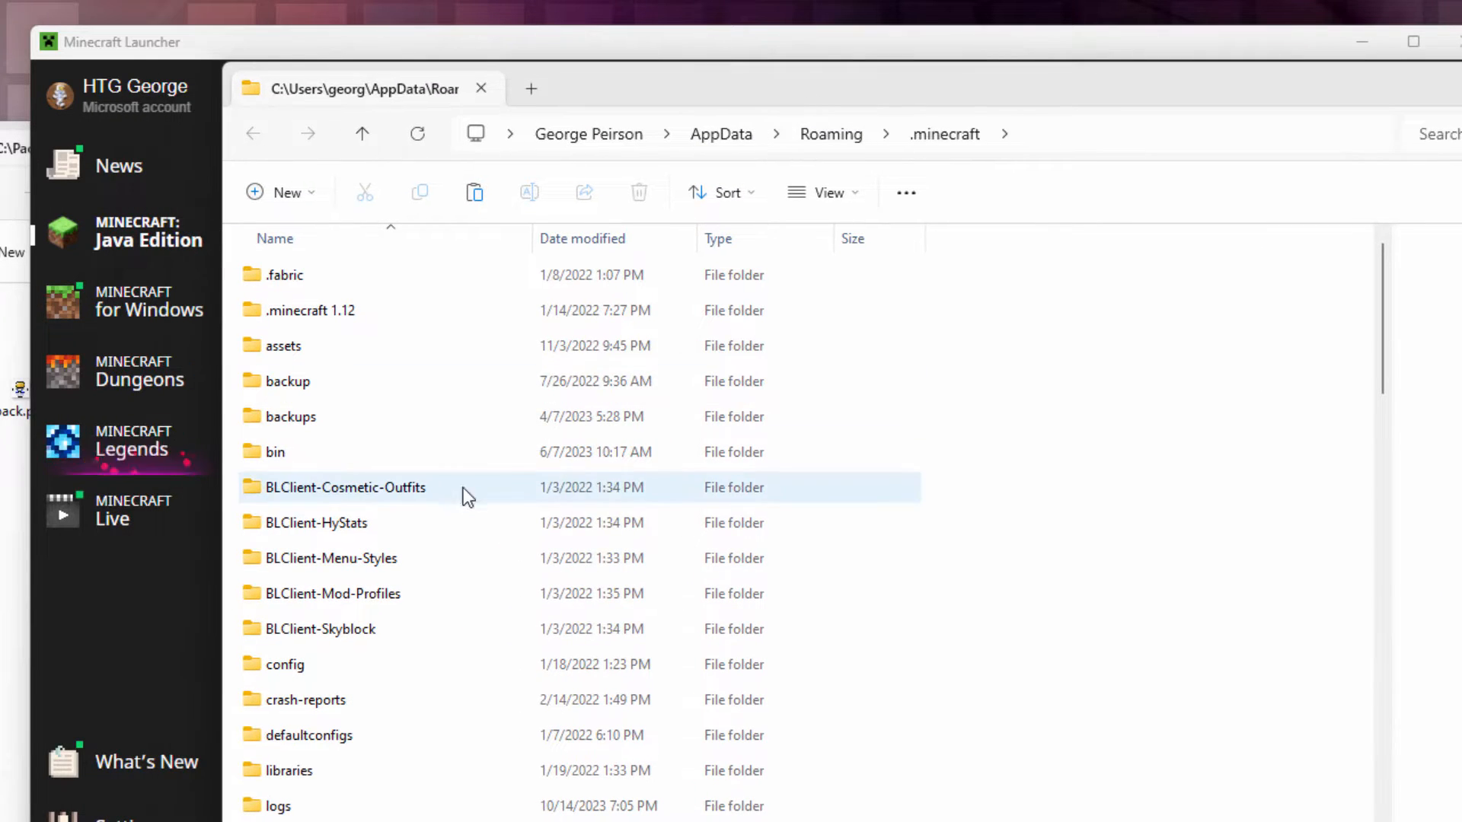
{"action": "scroll", "coordinate": [356, 465], "scroll_direction": "down", "scroll_amount": 8}
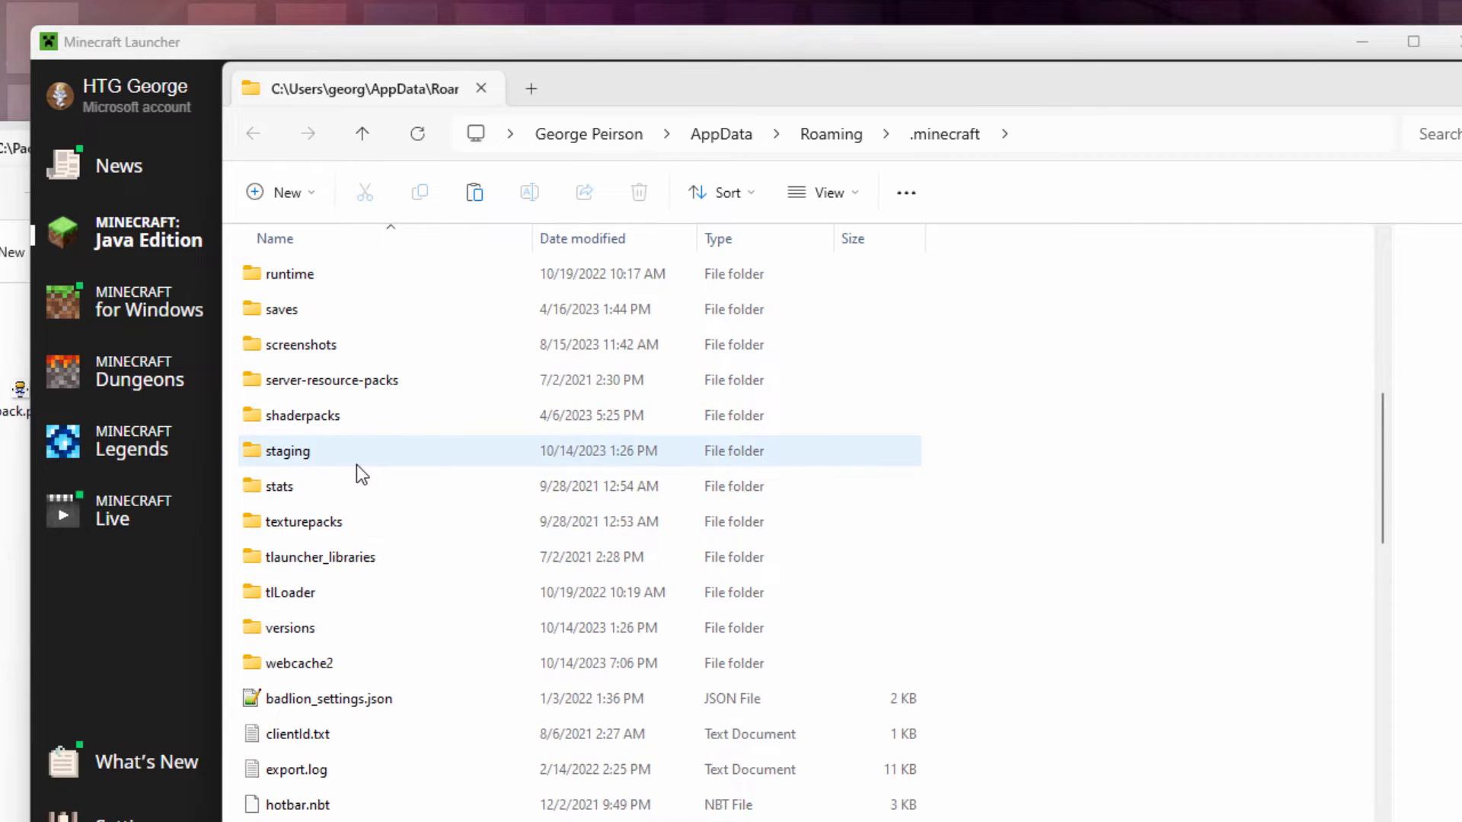
{"action": "scroll", "coordinate": [357, 465], "scroll_direction": "up", "scroll_amount": 1}
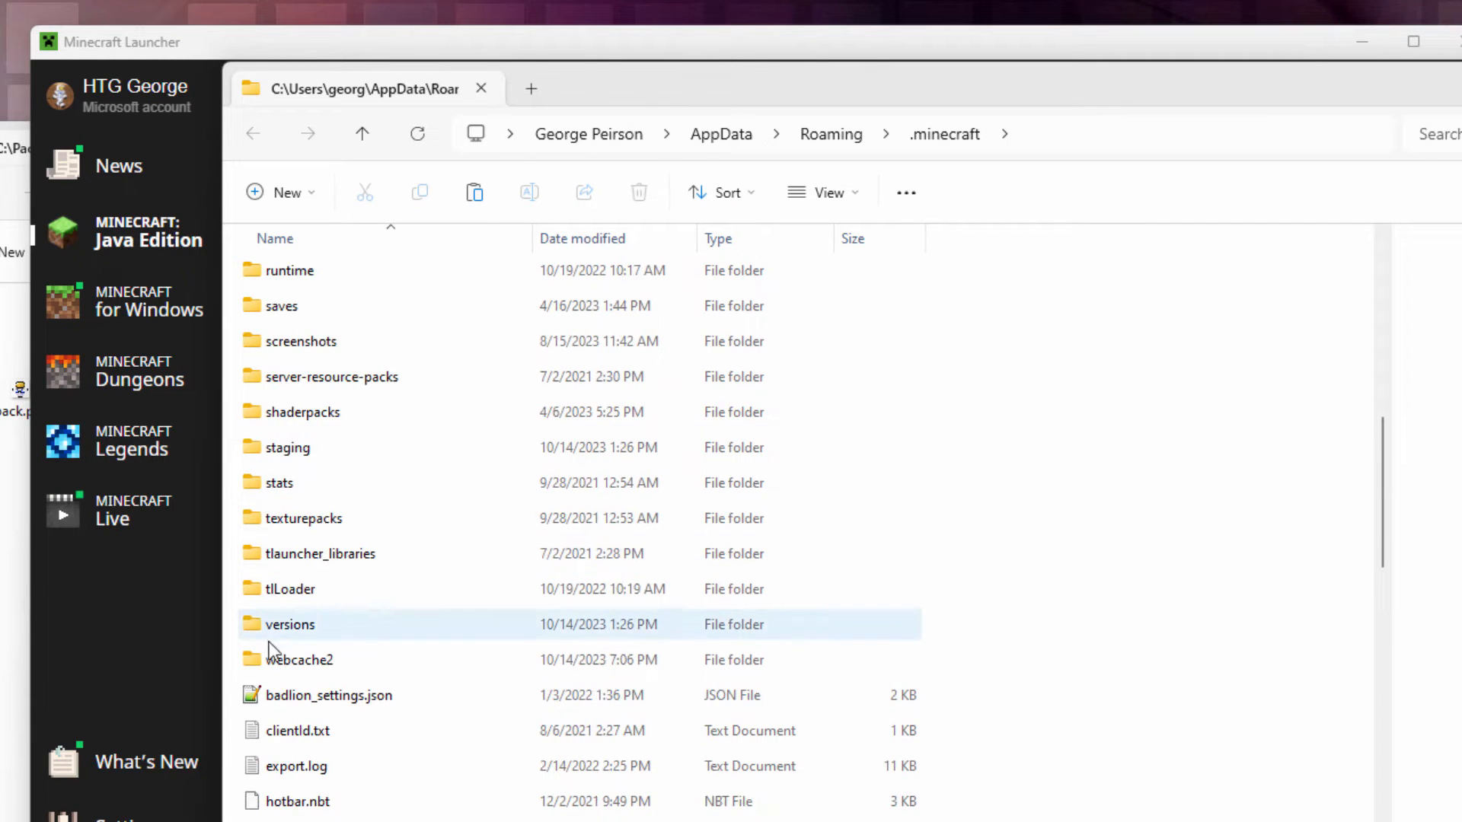
{"action": "left_click", "coordinate": [259, 624]}
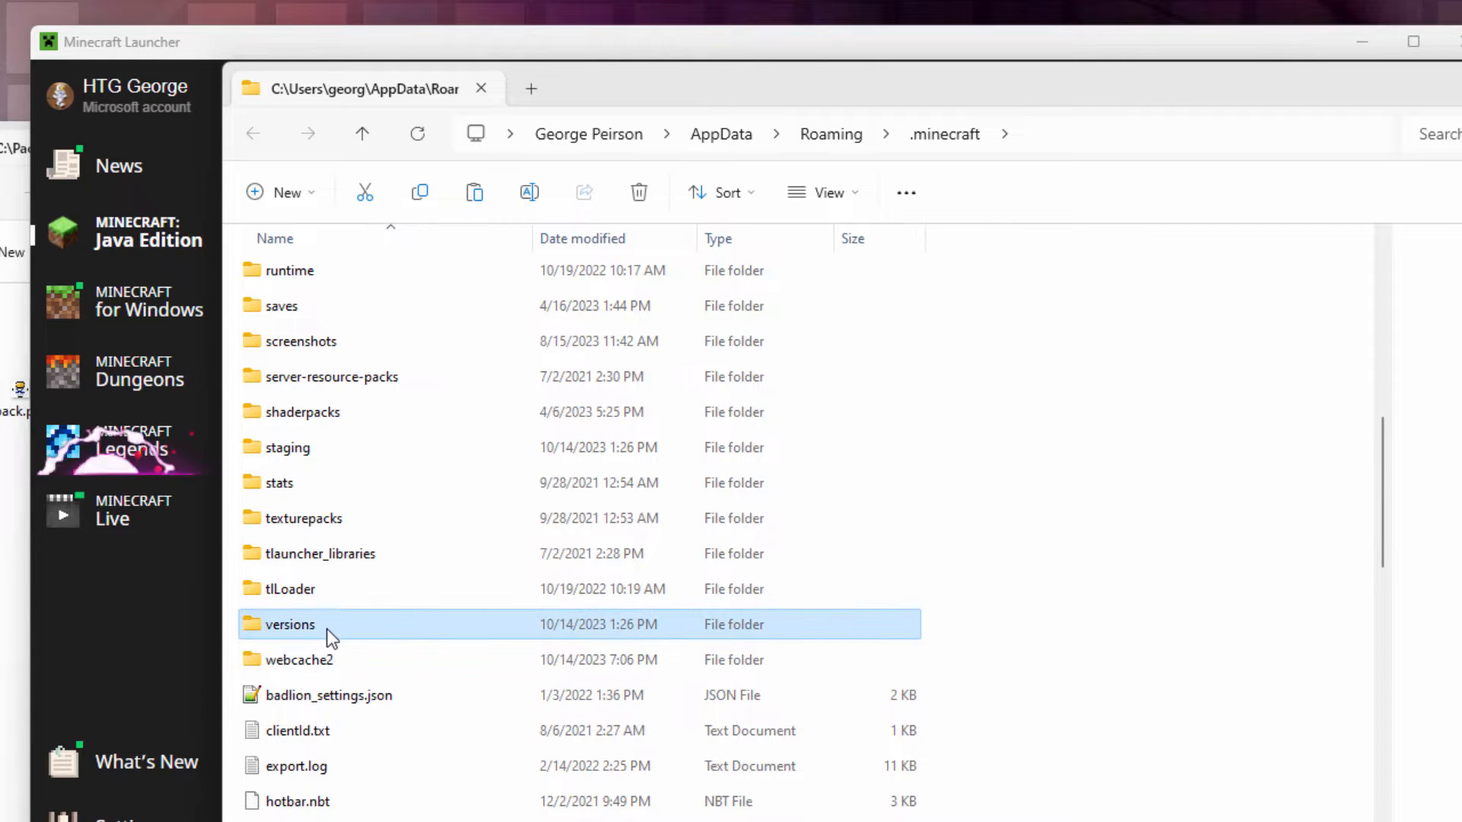
{"action": "double_click", "coordinate": [249, 628]}
Find and open the 1.20.2 folder among the game versions
{"action": "scroll", "coordinate": [377, 580], "scroll_direction": "down", "scroll_amount": 15}
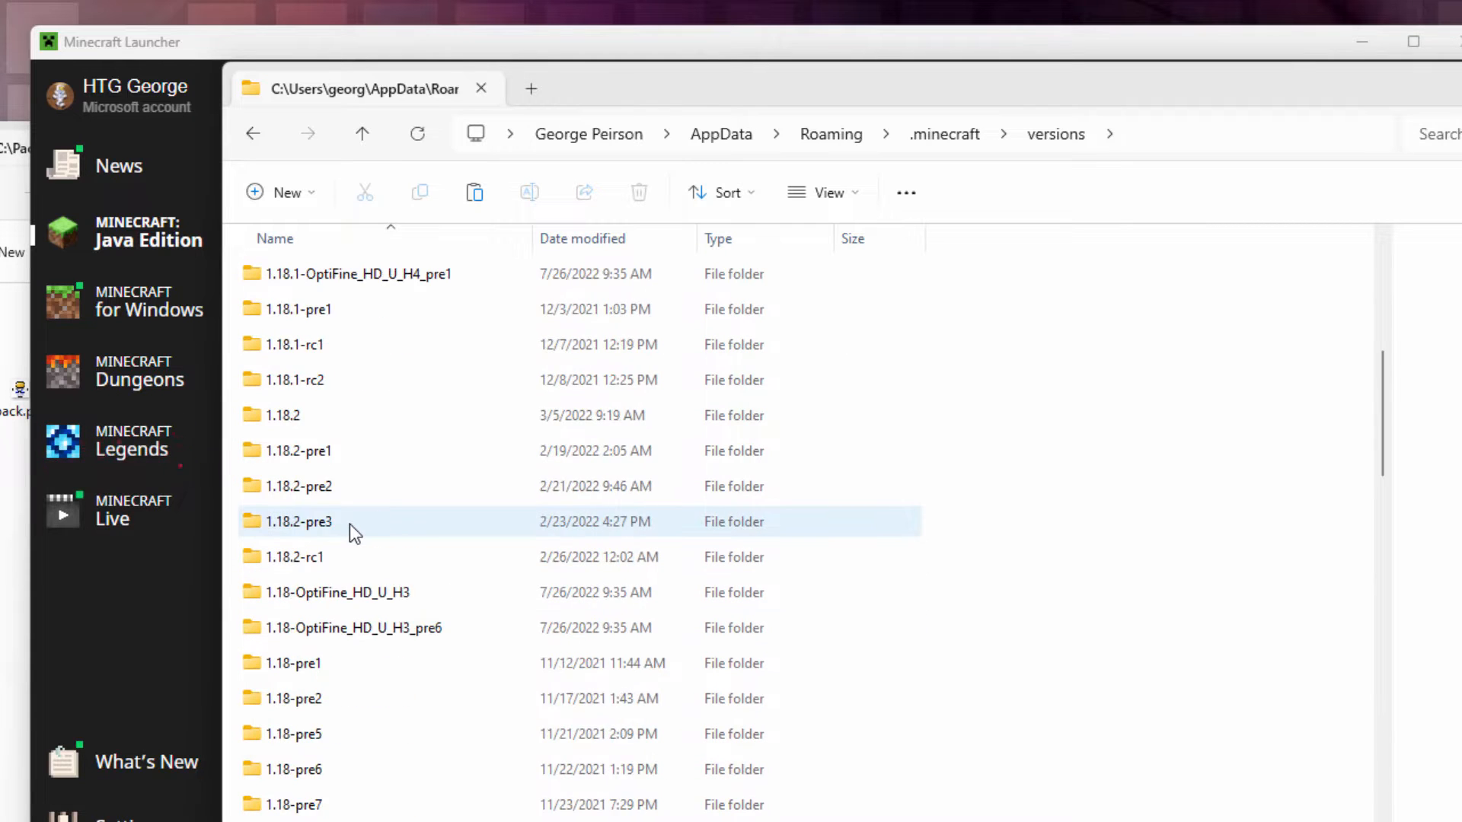
{"action": "mouse_move", "coordinate": [278, 471]}
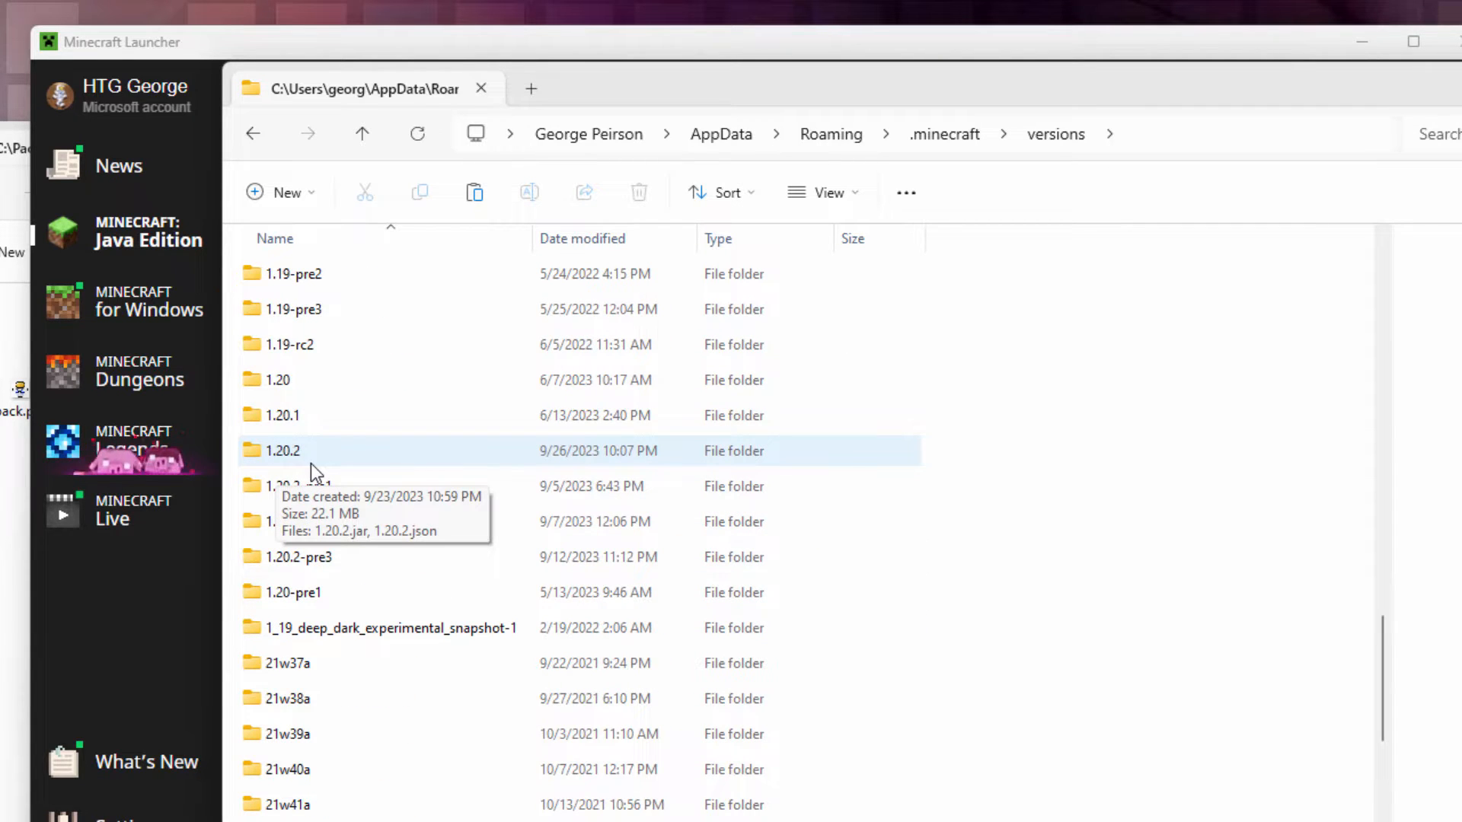
{"action": "double_click", "coordinate": [252, 454]}
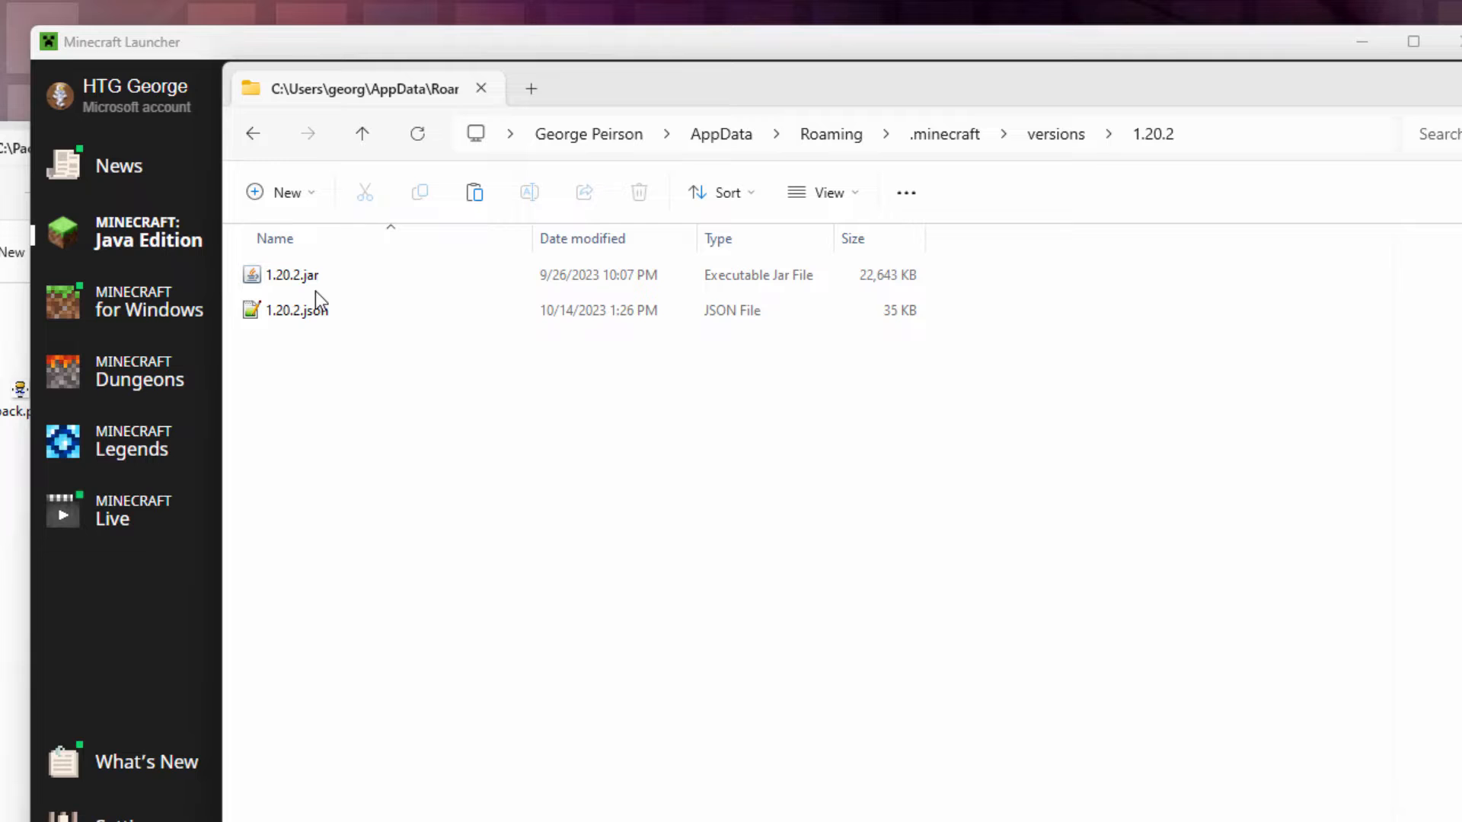
Check that file name extensions are set to show in the 1.20.2 folder window
{"action": "left_click", "coordinate": [820, 194]}
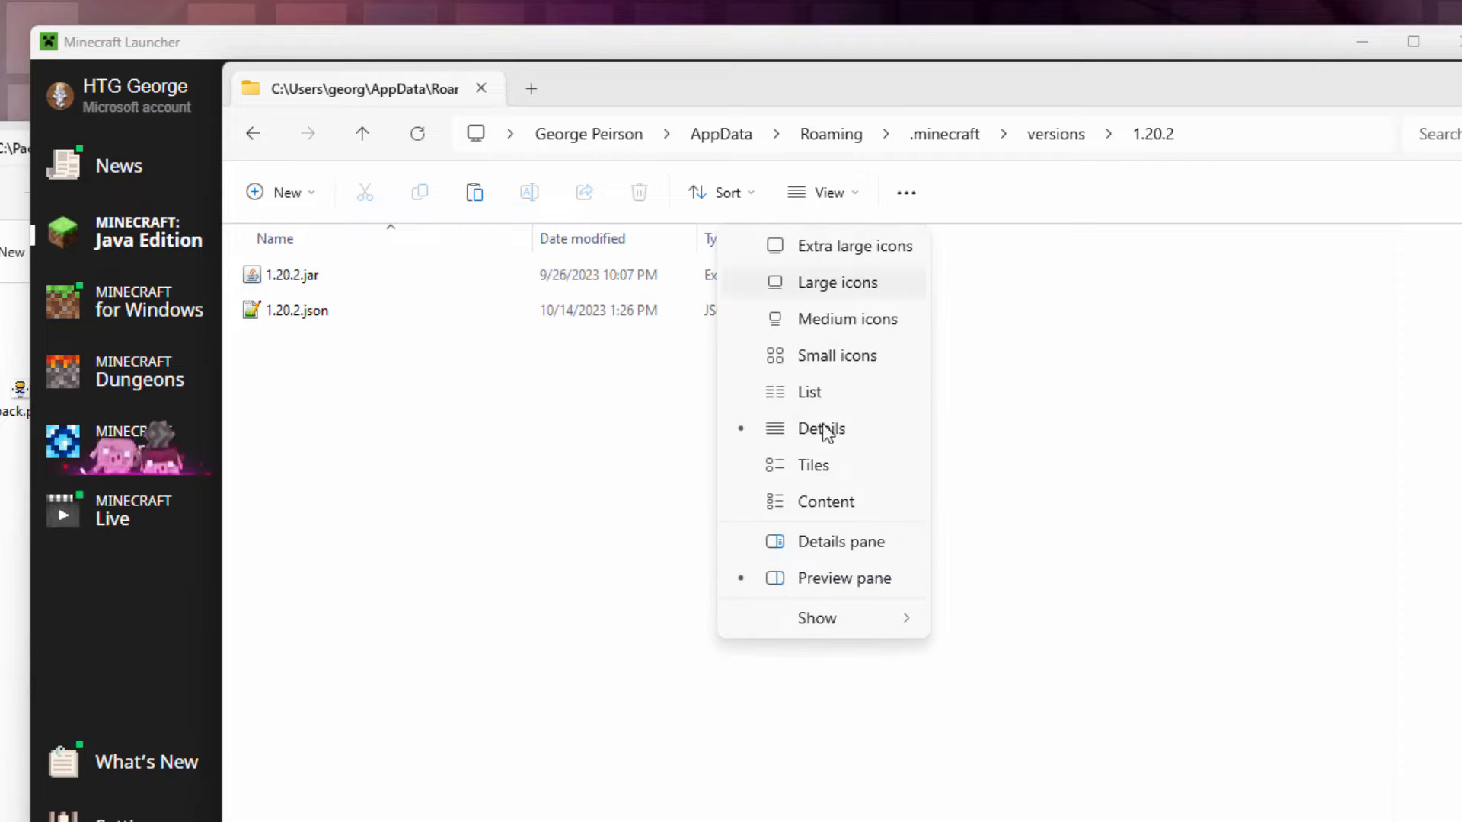
{"action": "mouse_move", "coordinate": [817, 613]}
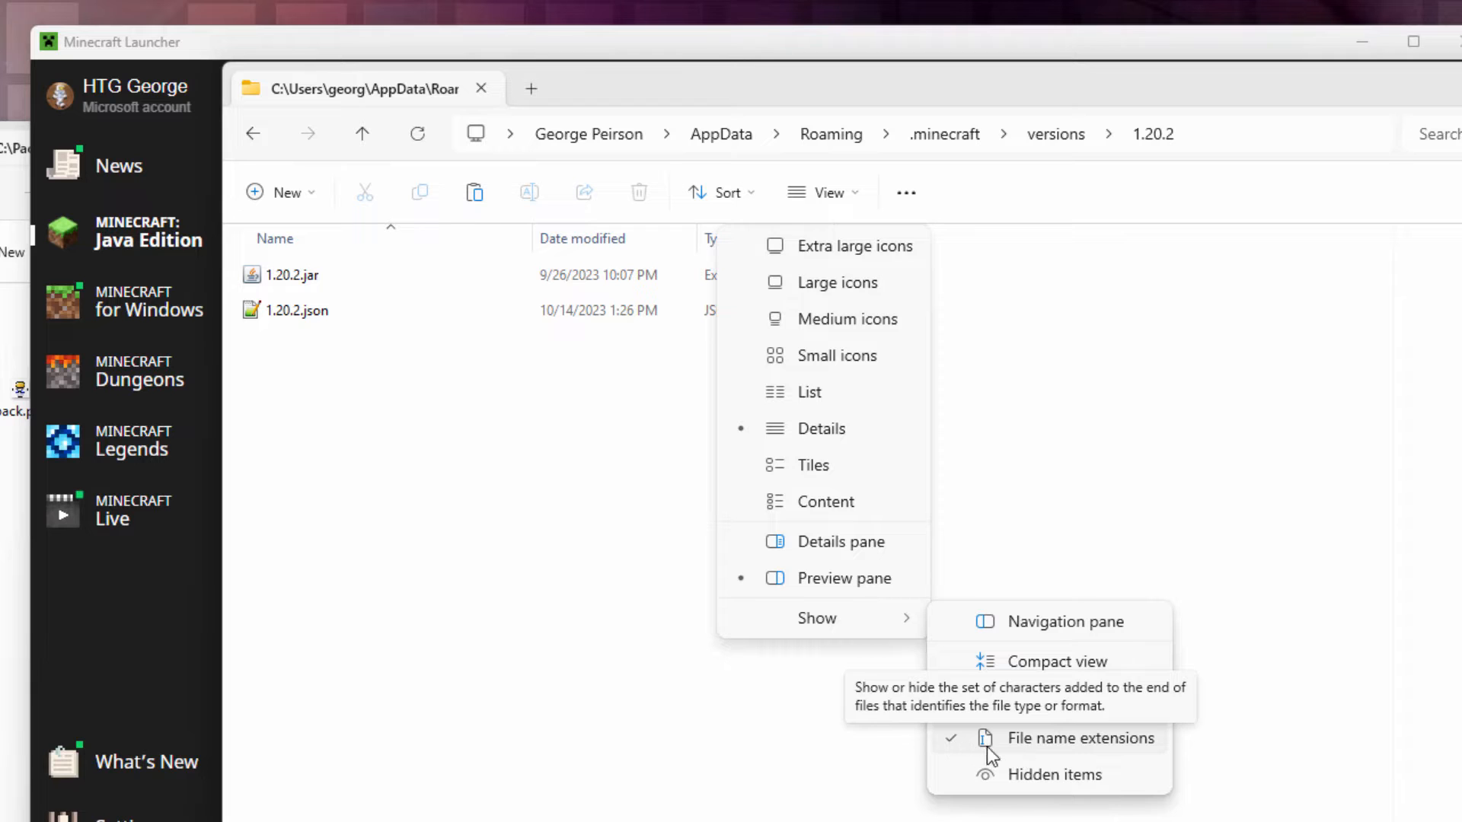
{"action": "left_click", "coordinate": [859, 747]}
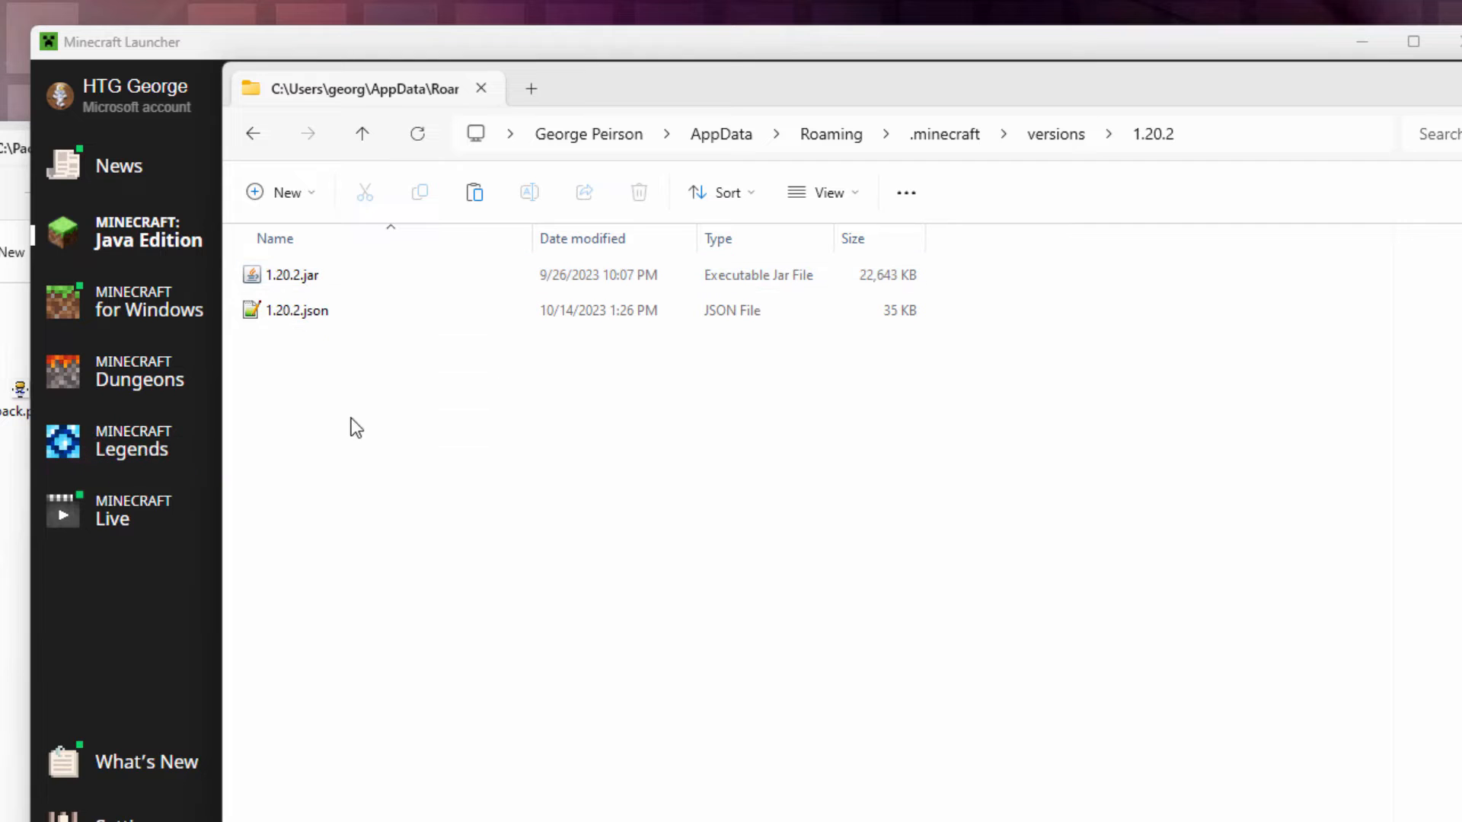
Copy 1.20.2.jar from the 1.20.2 version folder into the C:\Pack folder
{"action": "left_click_drag", "start_coordinate": [222, 48], "coordinate": [500, 53]}
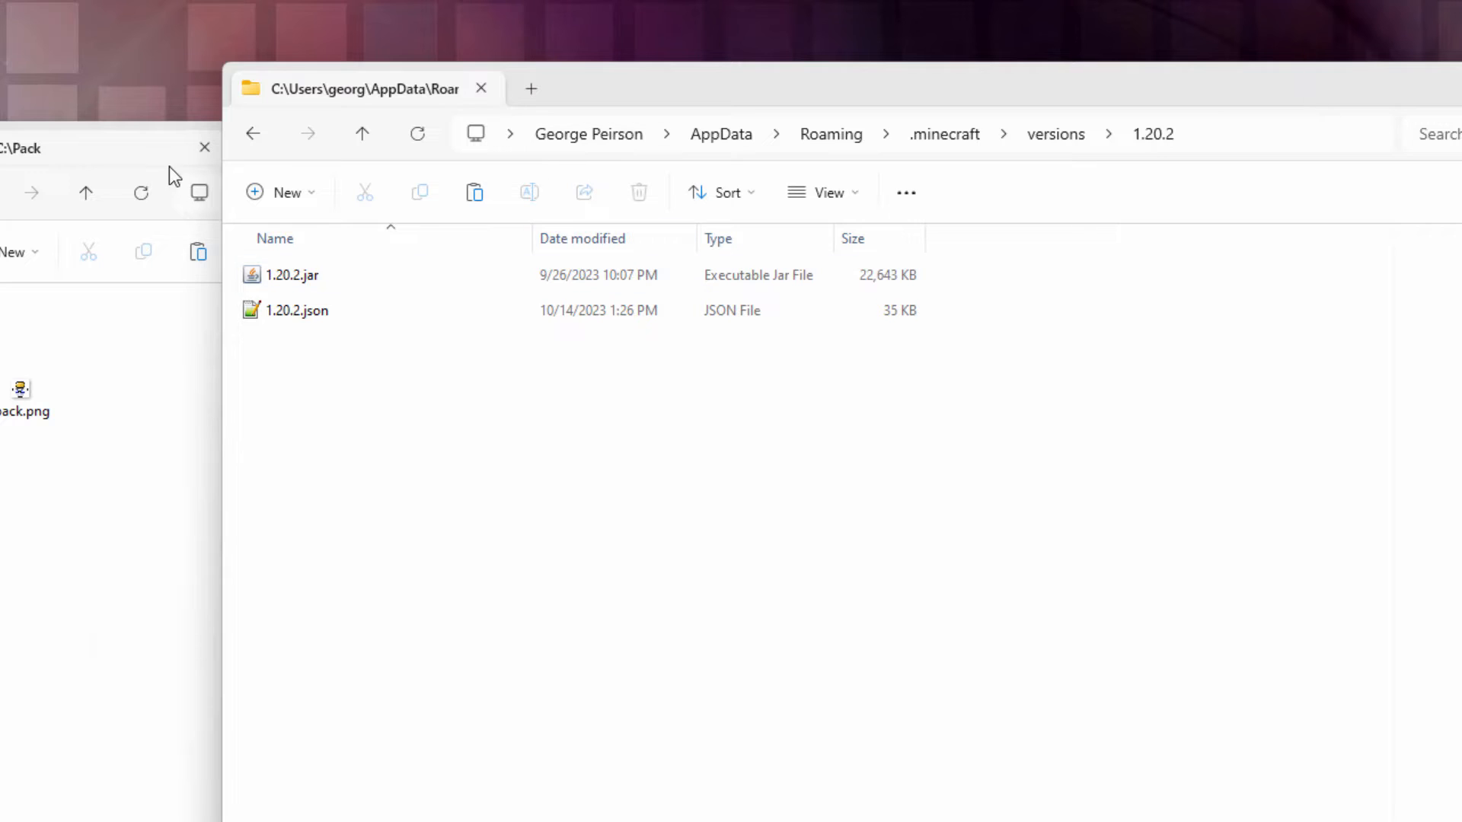
{"action": "left_click", "coordinate": [118, 400]}
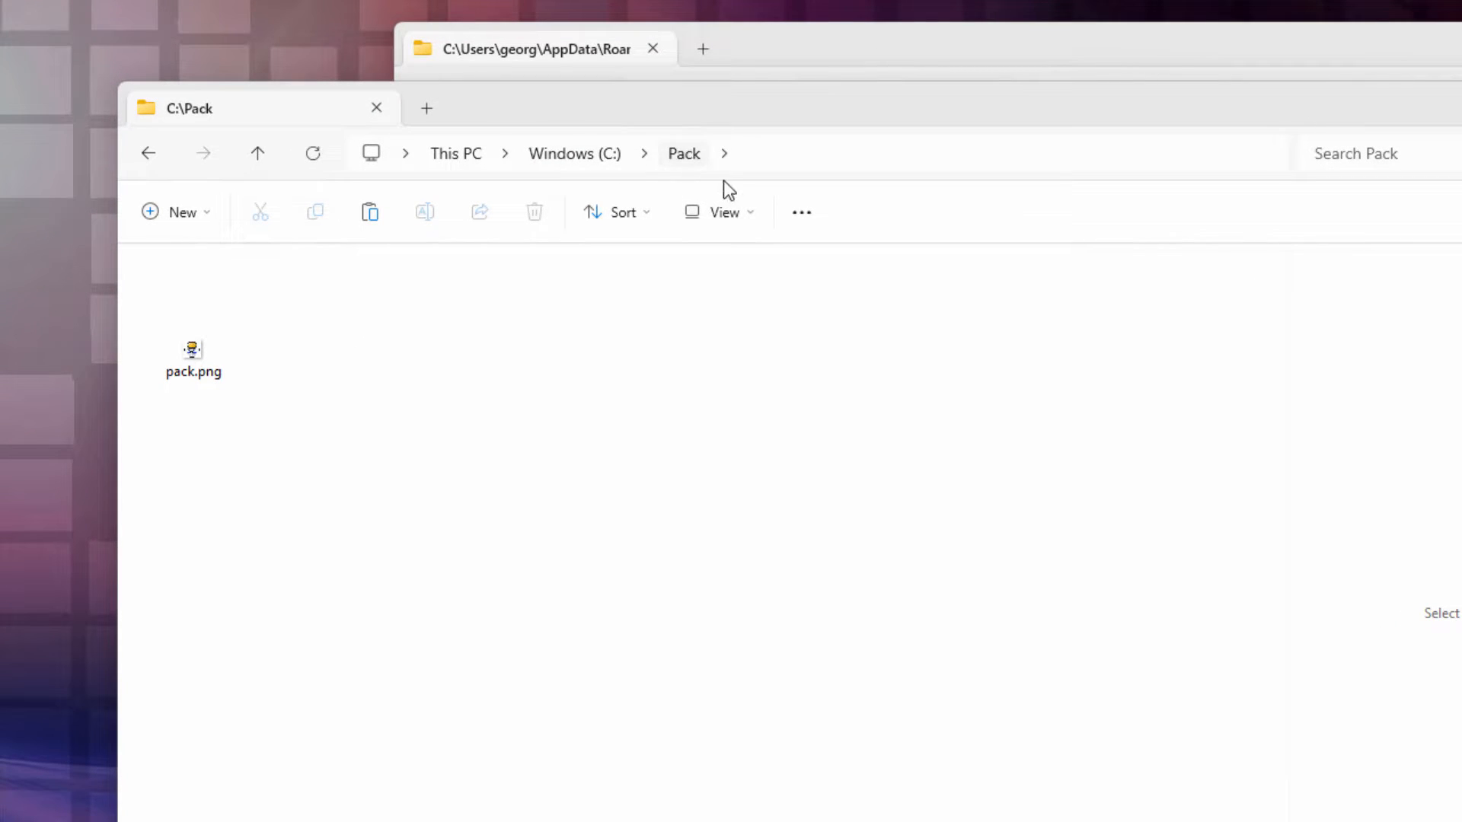
{"action": "left_click_drag", "start_coordinate": [784, 121], "coordinate": [758, 150]}
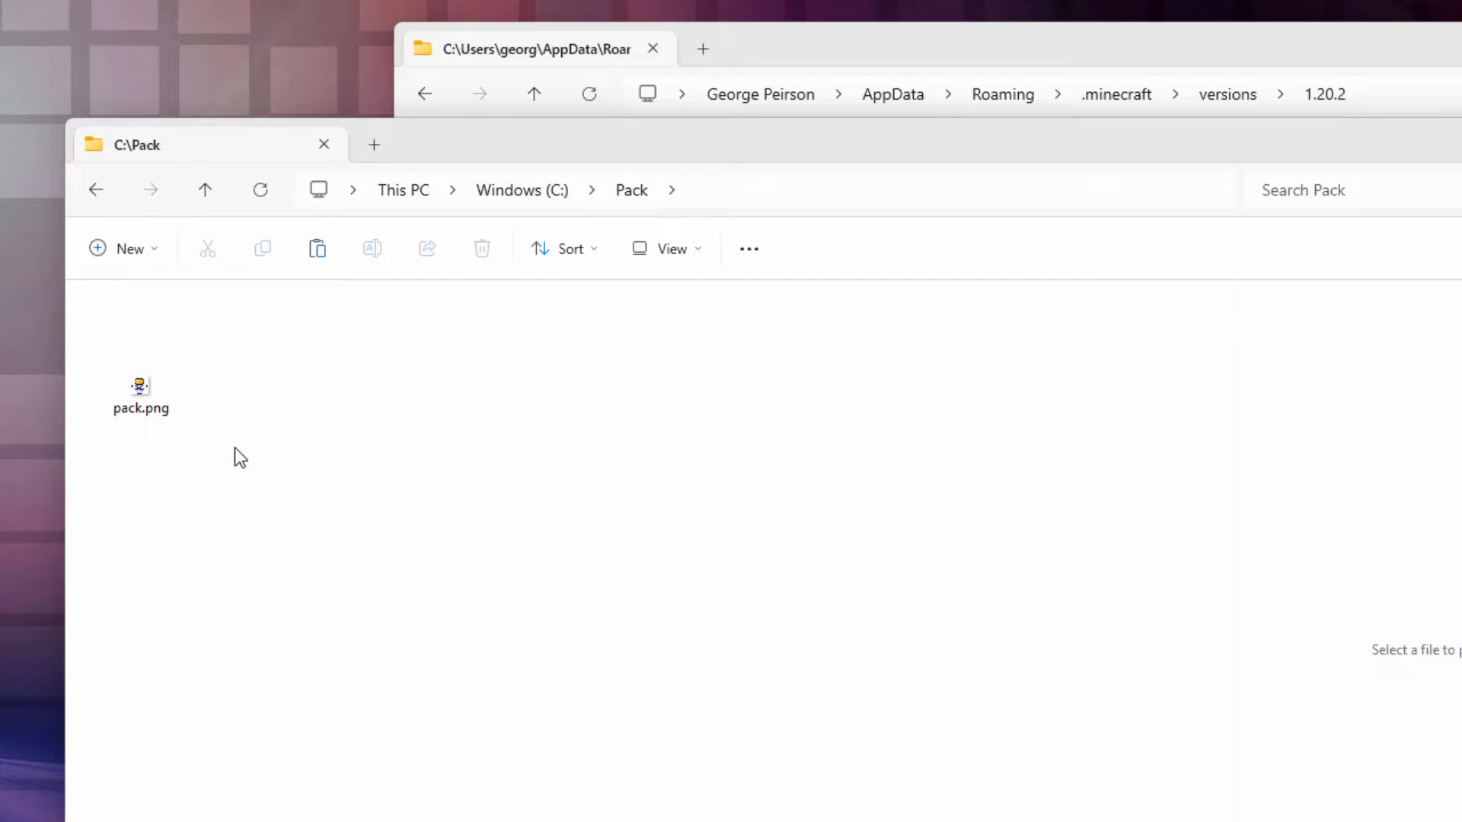
{"action": "left_click", "coordinate": [880, 62]}
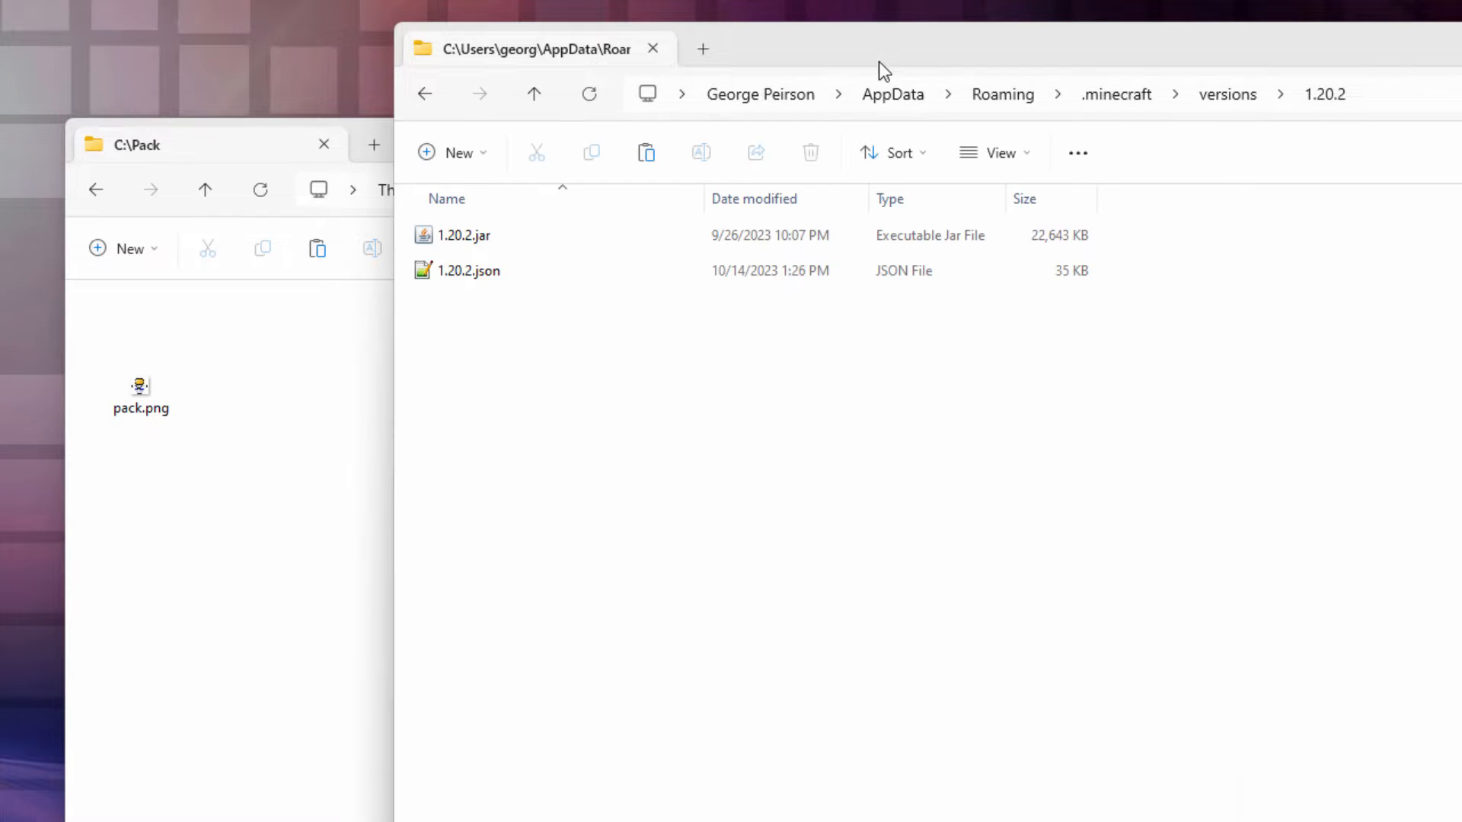
{"action": "right_click", "coordinate": [451, 240]}
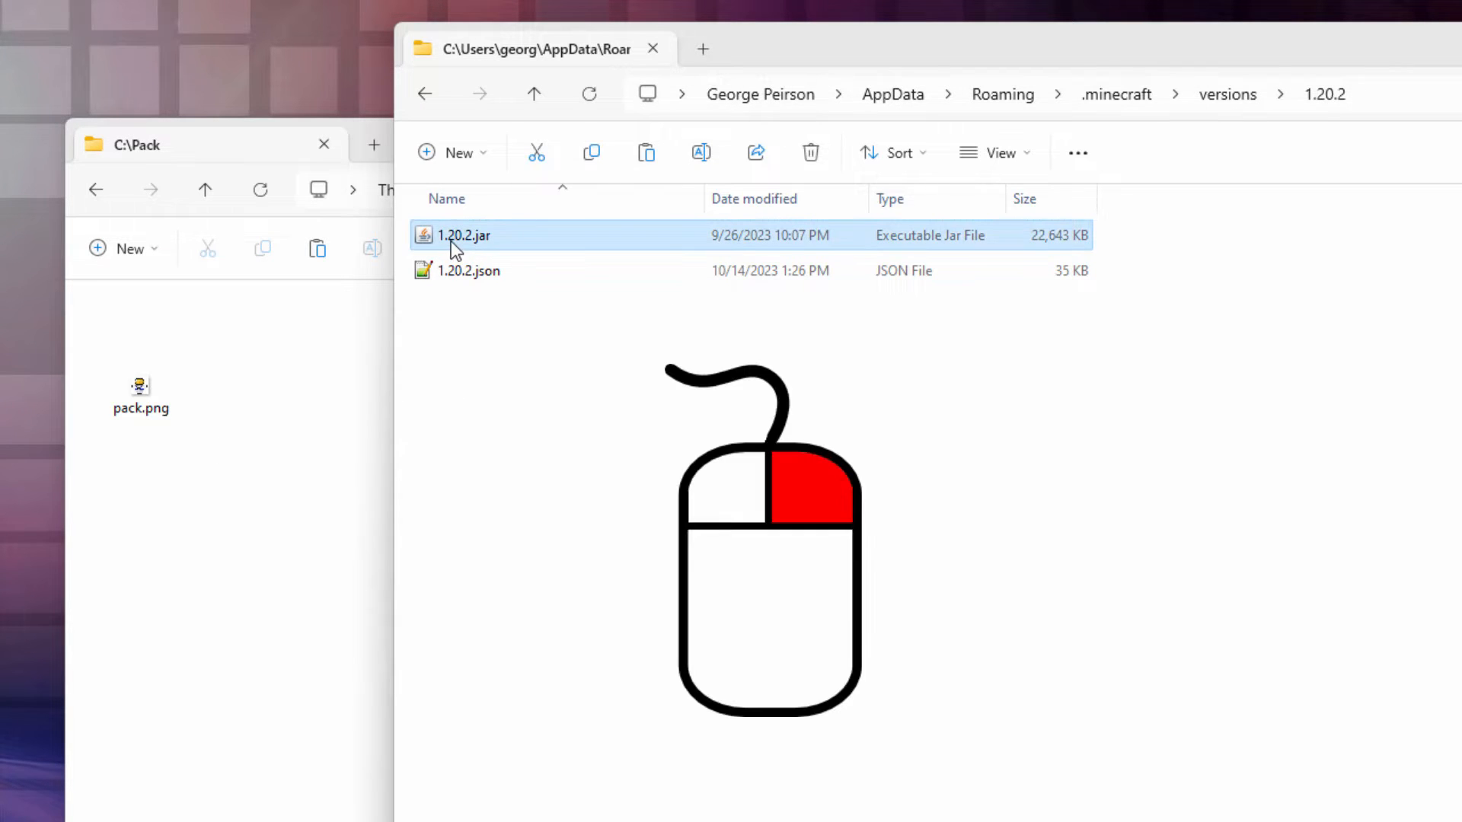
{"action": "left_click_drag", "start_coordinate": [455, 247], "coordinate": [268, 524]}
{"action": "left_click", "coordinate": [346, 537]}
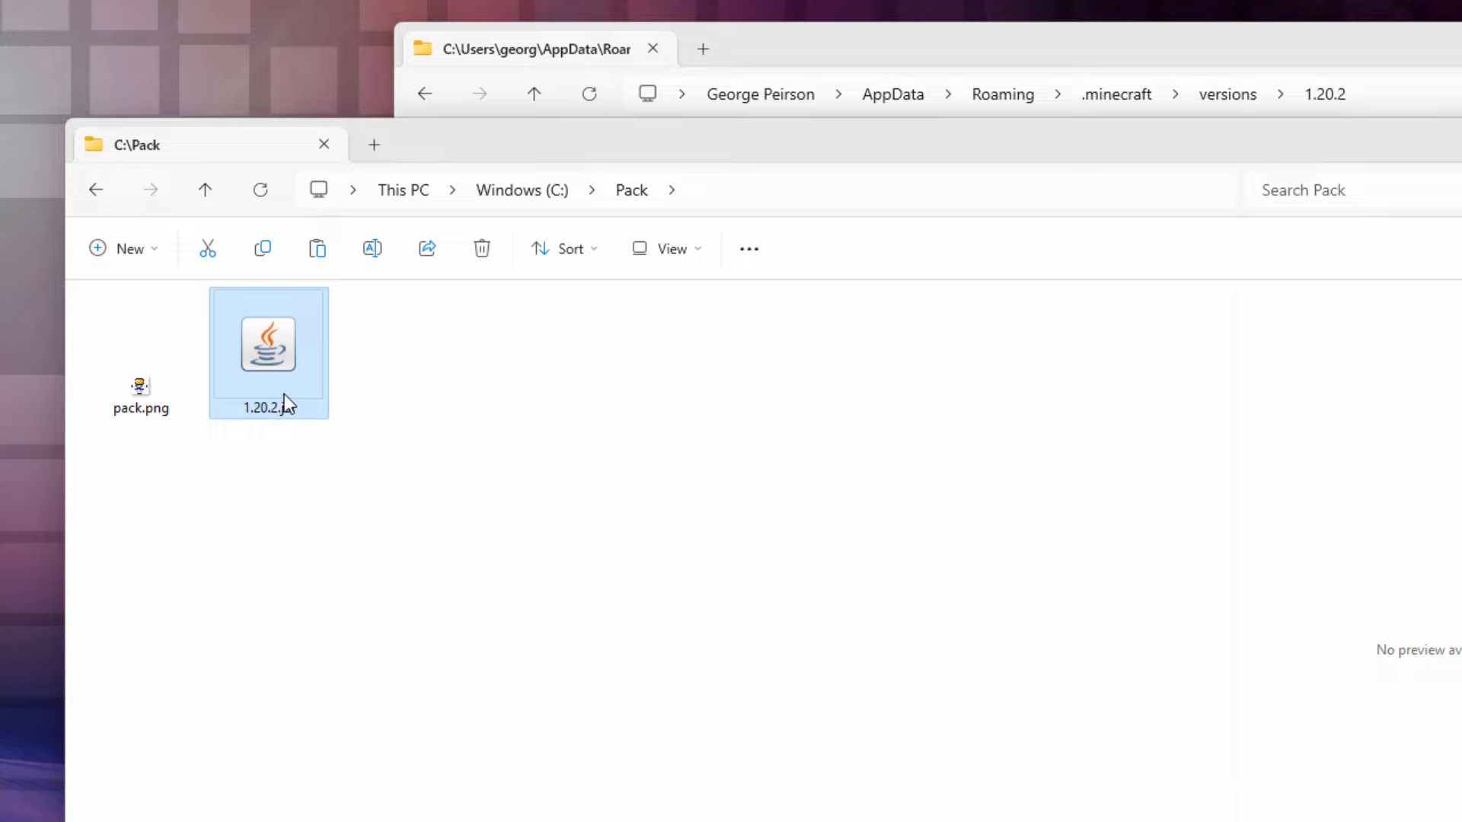
Close the 1.20.2 version folder window and reposition the C:\Pack window
{"action": "left_click_drag", "start_coordinate": [1038, 57], "coordinate": [919, 8]}
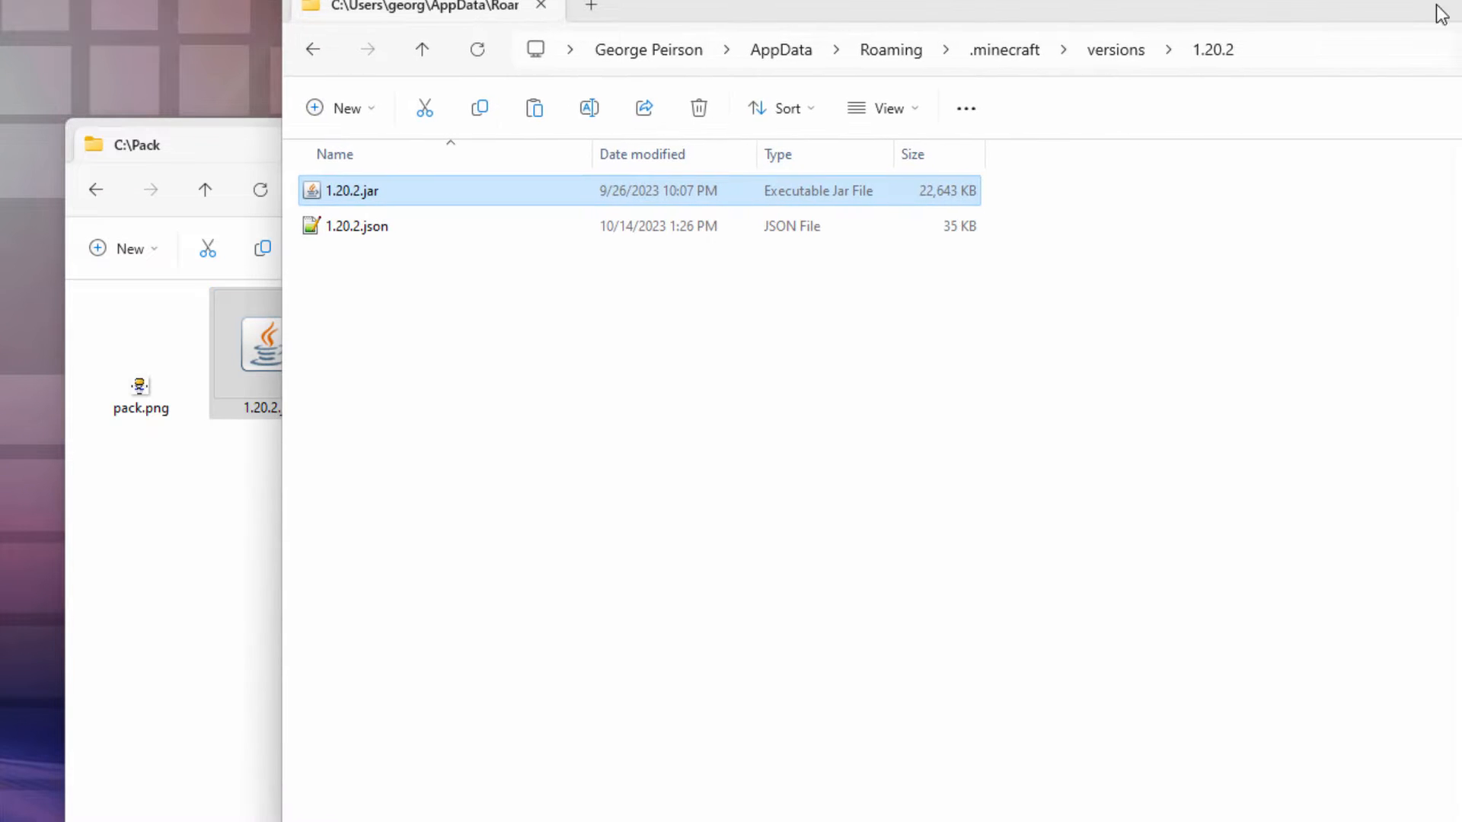
{"action": "left_click", "coordinate": [1461, 5]}
{"action": "left_click_drag", "start_coordinate": [879, 139], "coordinate": [951, 107]}
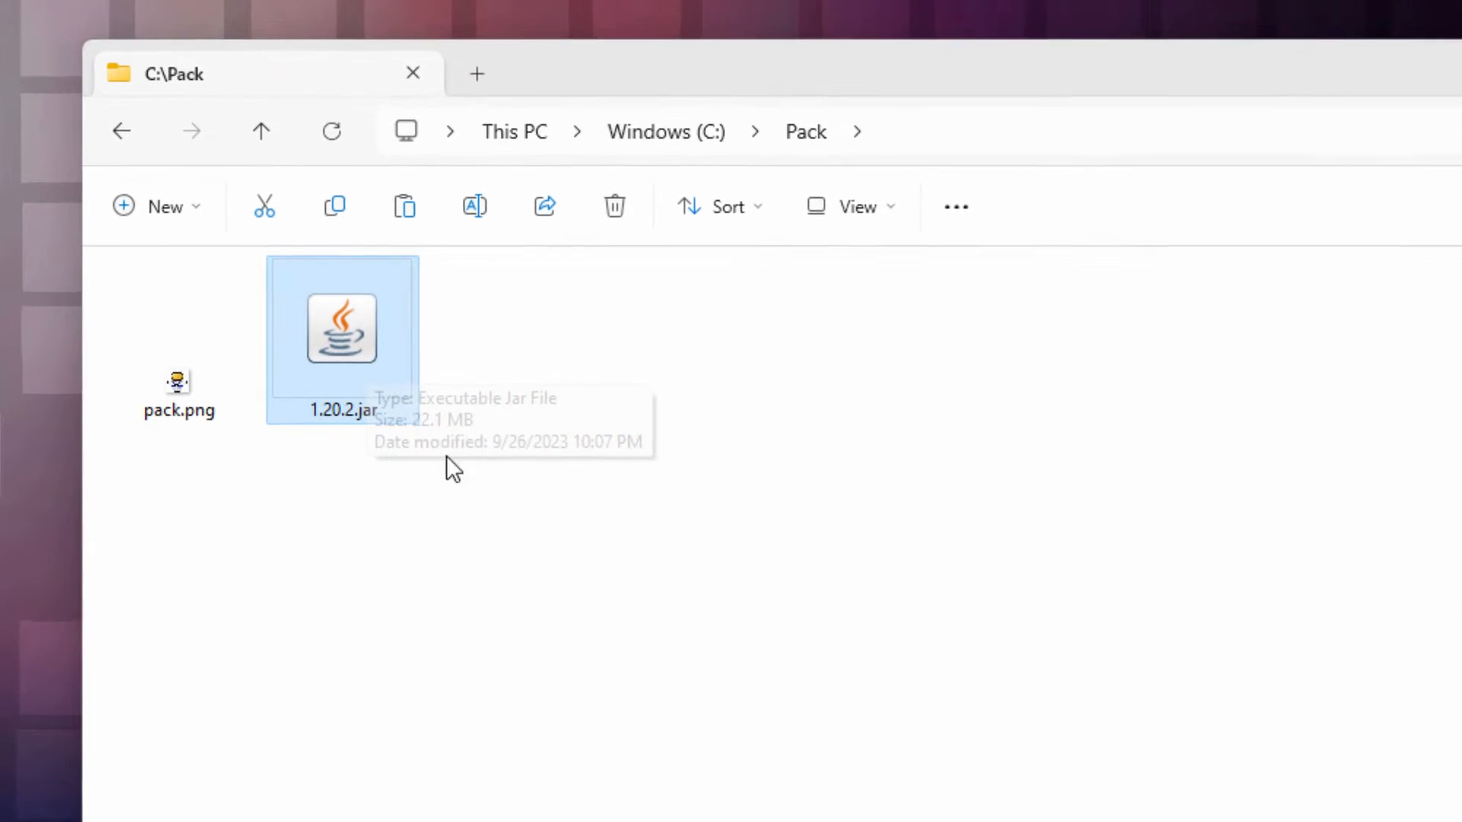
Rename the copied jar file in C:\Pack to 1.20.2.zip and accept the extension change
{"action": "left_click", "coordinate": [356, 420]}
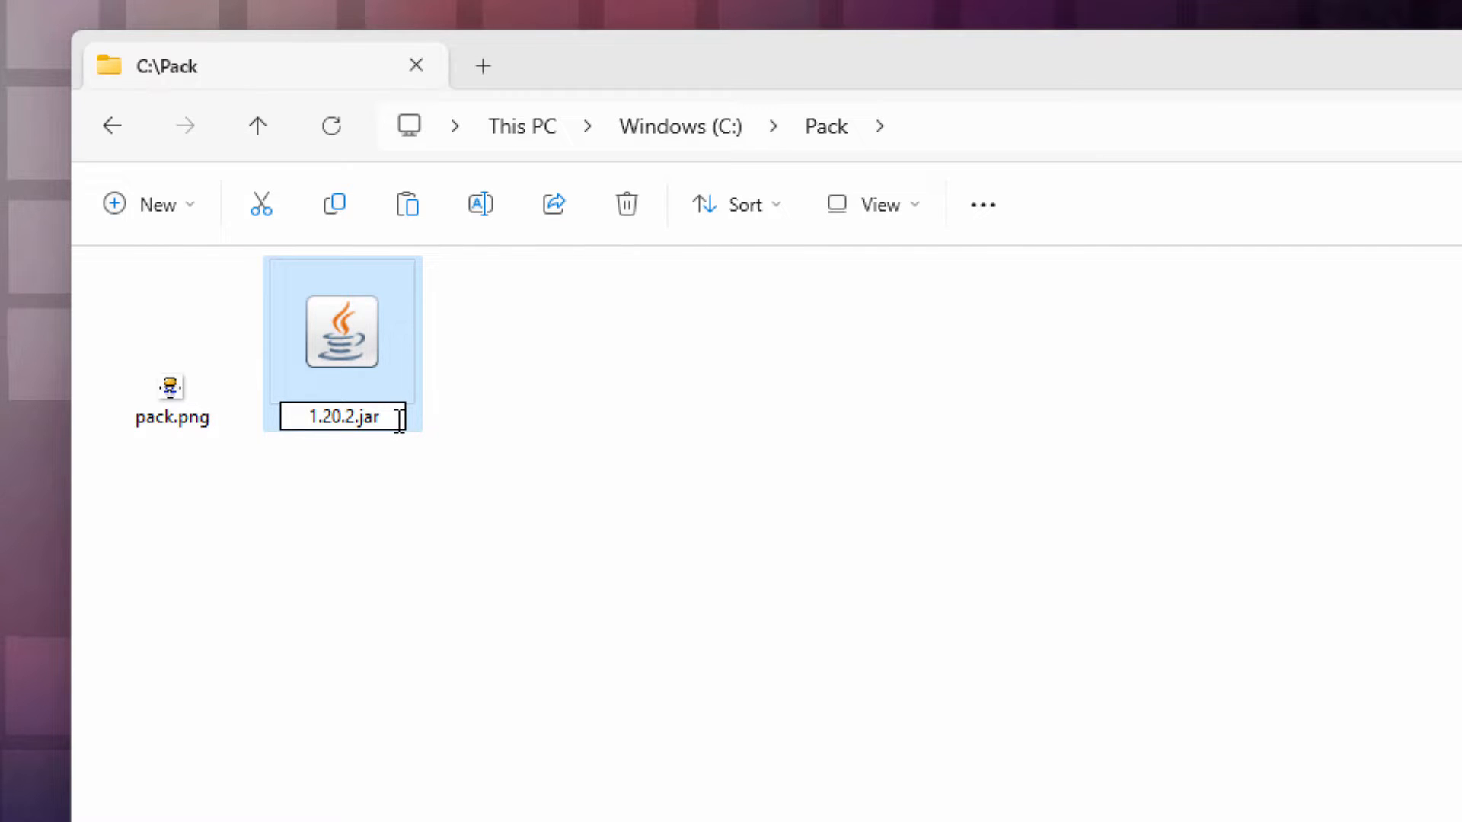
{"action": "key", "text": "BackSpace"}
{"action": "key", "text": "BackSpace"}
{"action": "key", "text": "BackSpace"}
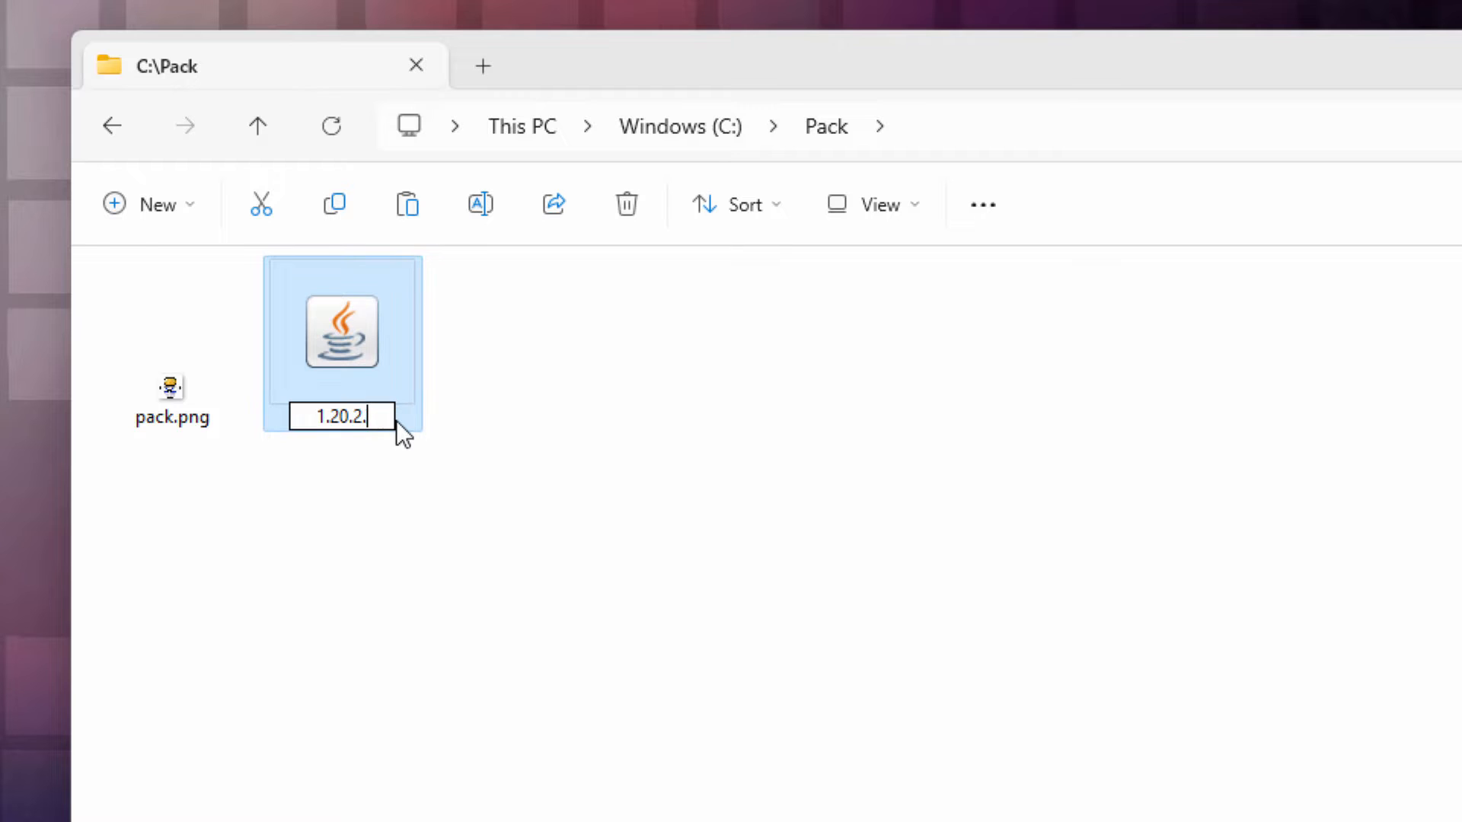
{"action": "type", "text": "zip"}
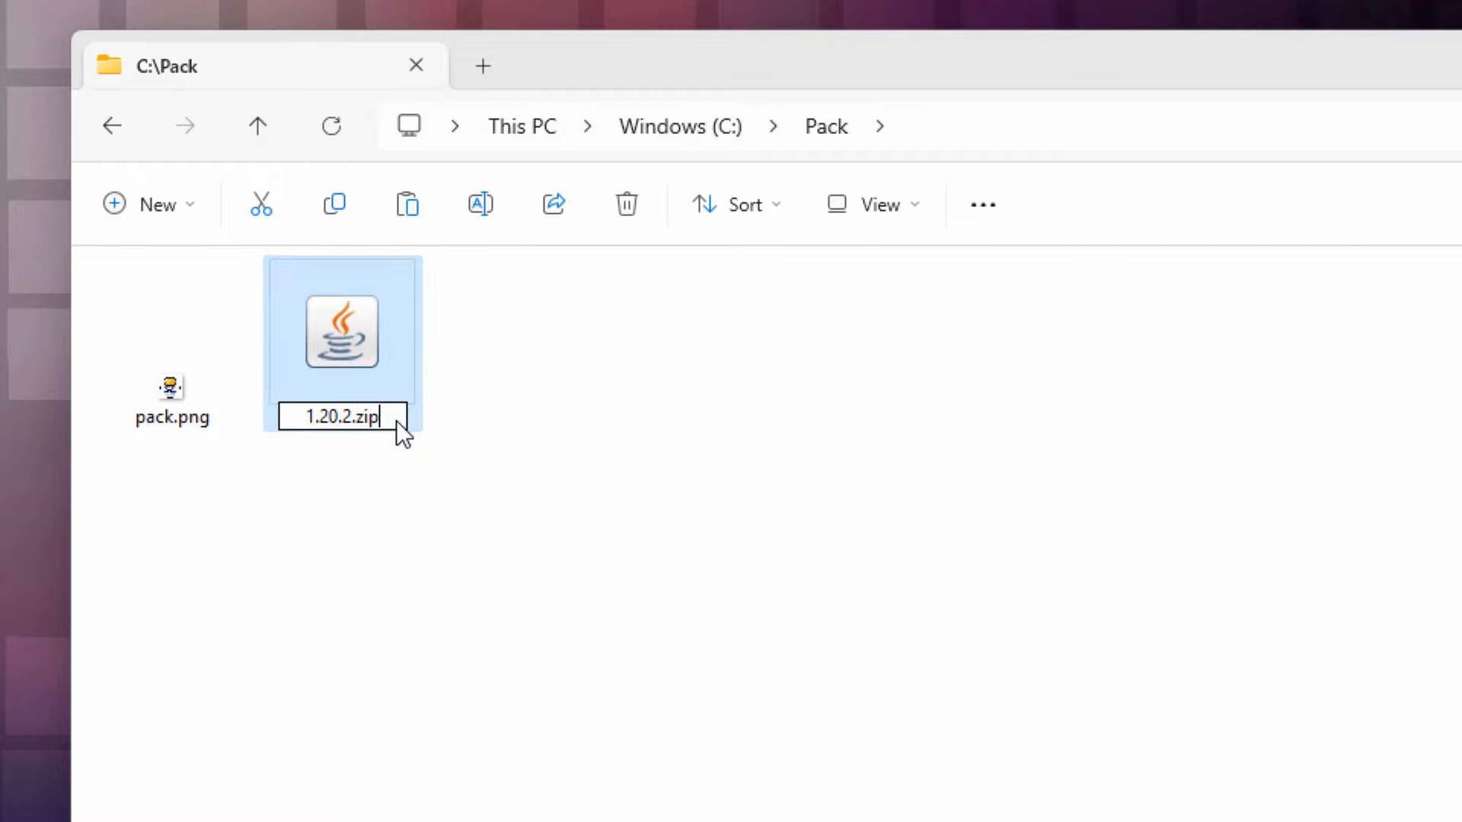
{"action": "key", "text": "Return"}
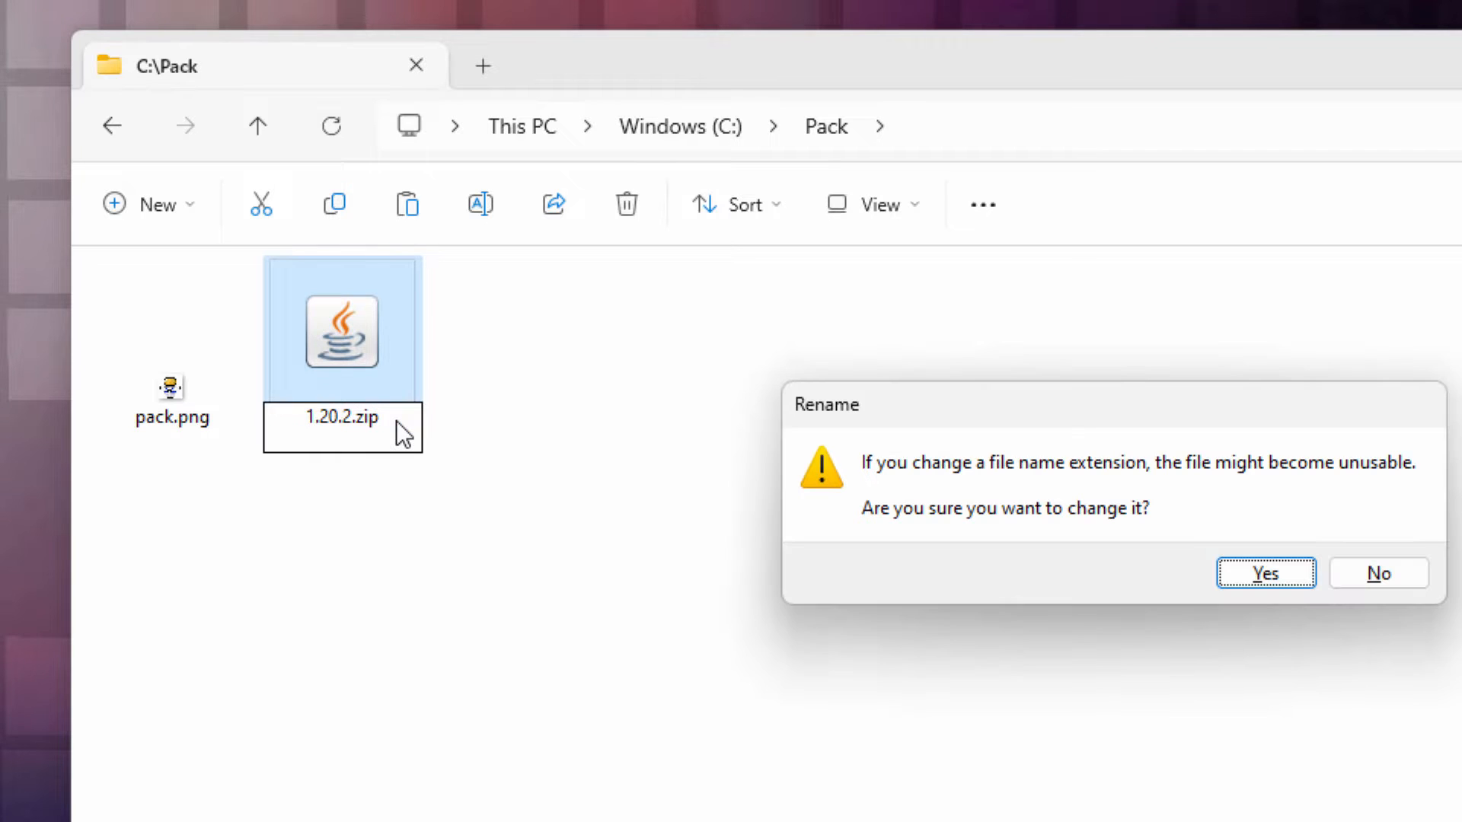
{"action": "left_click", "coordinate": [1266, 573]}
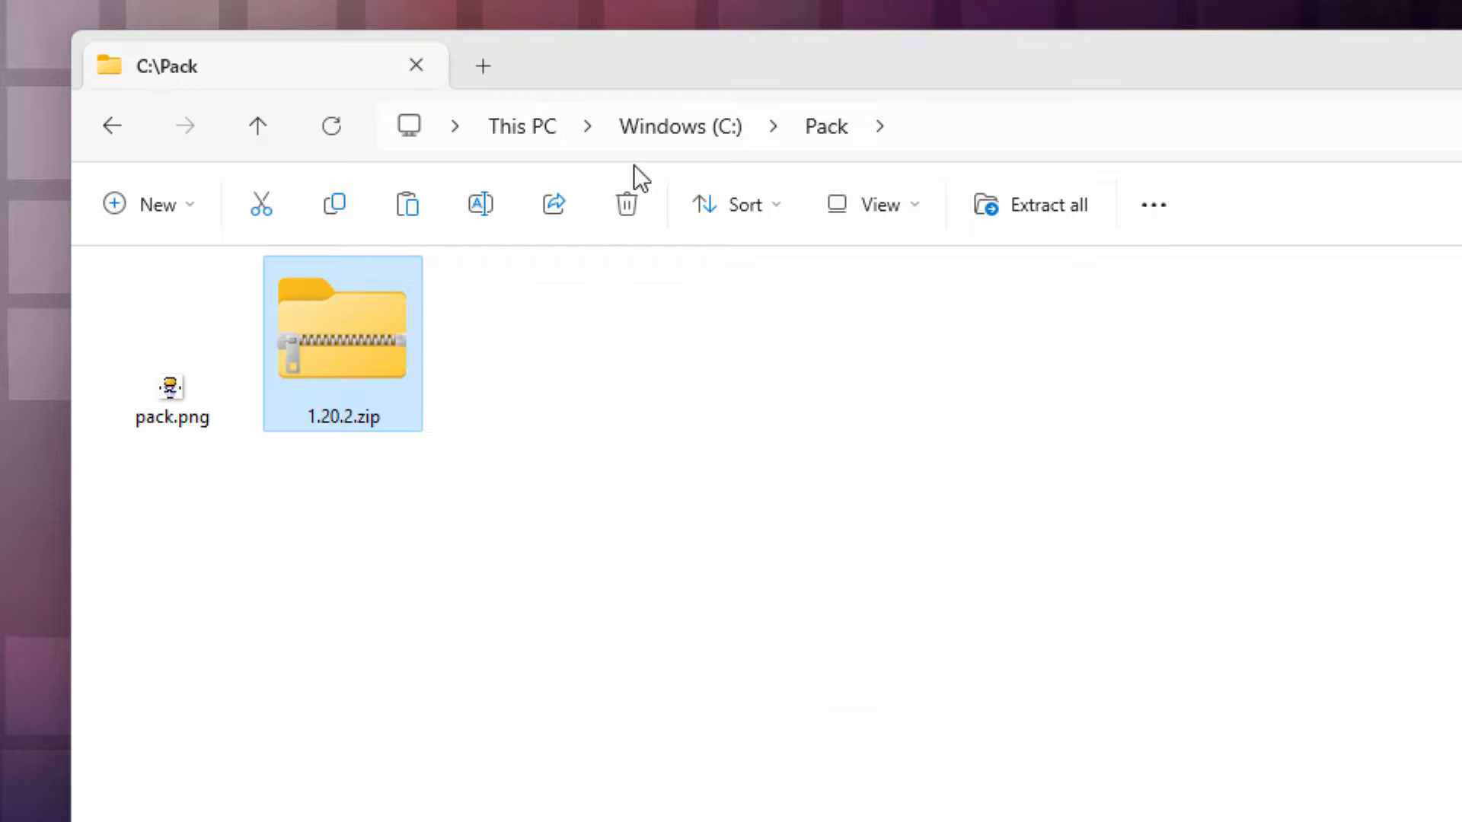
Open 1.20.2.zip in a separate window and place it beside the C:\Pack window
{"action": "left_click_drag", "start_coordinate": [611, 76], "coordinate": [681, 67]}
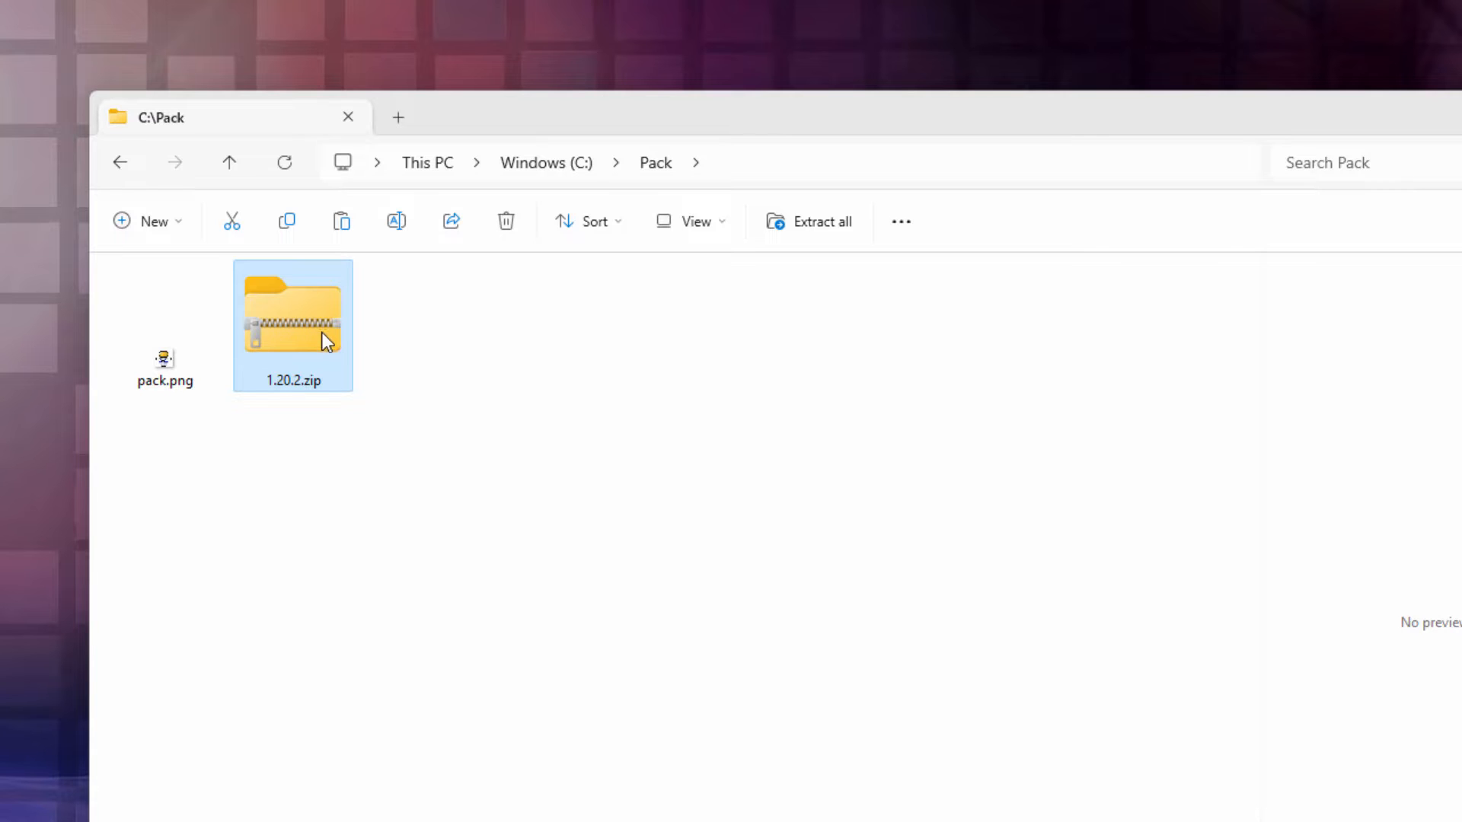
{"action": "right_click", "coordinate": [298, 341]}
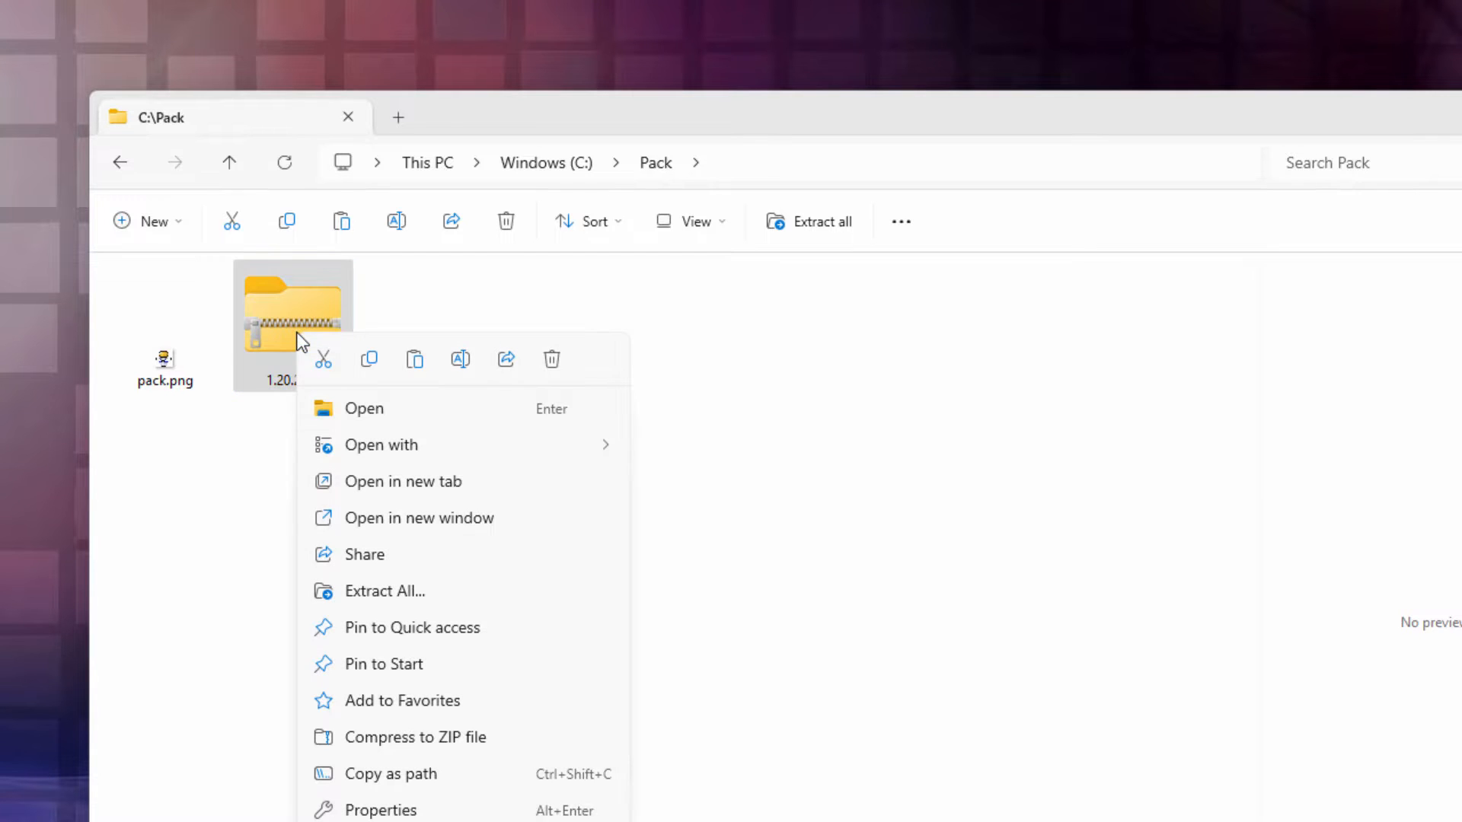
{"action": "left_click", "coordinate": [424, 520]}
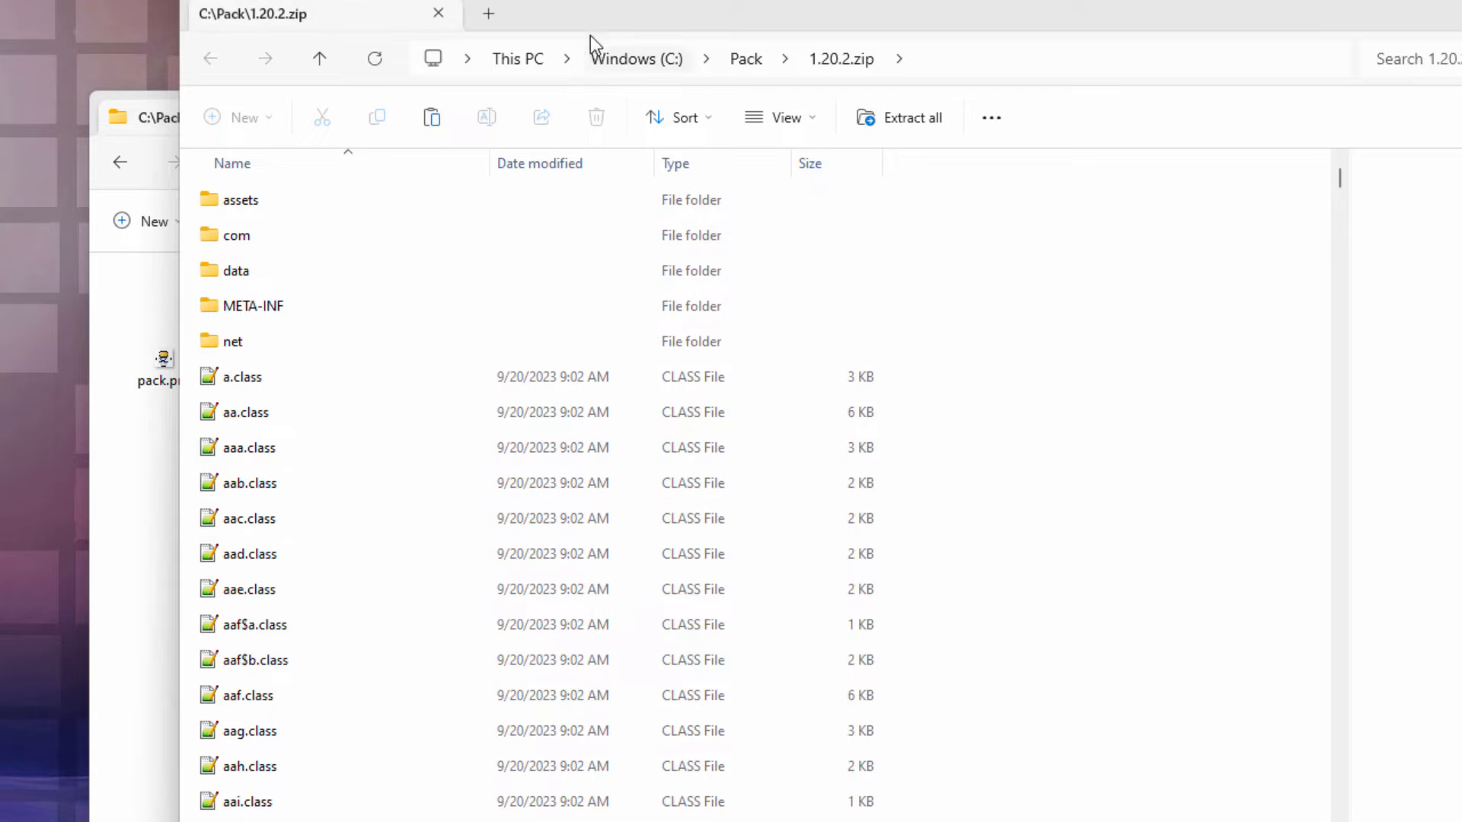
{"action": "left_click_drag", "start_coordinate": [591, 35], "coordinate": [944, 4]}
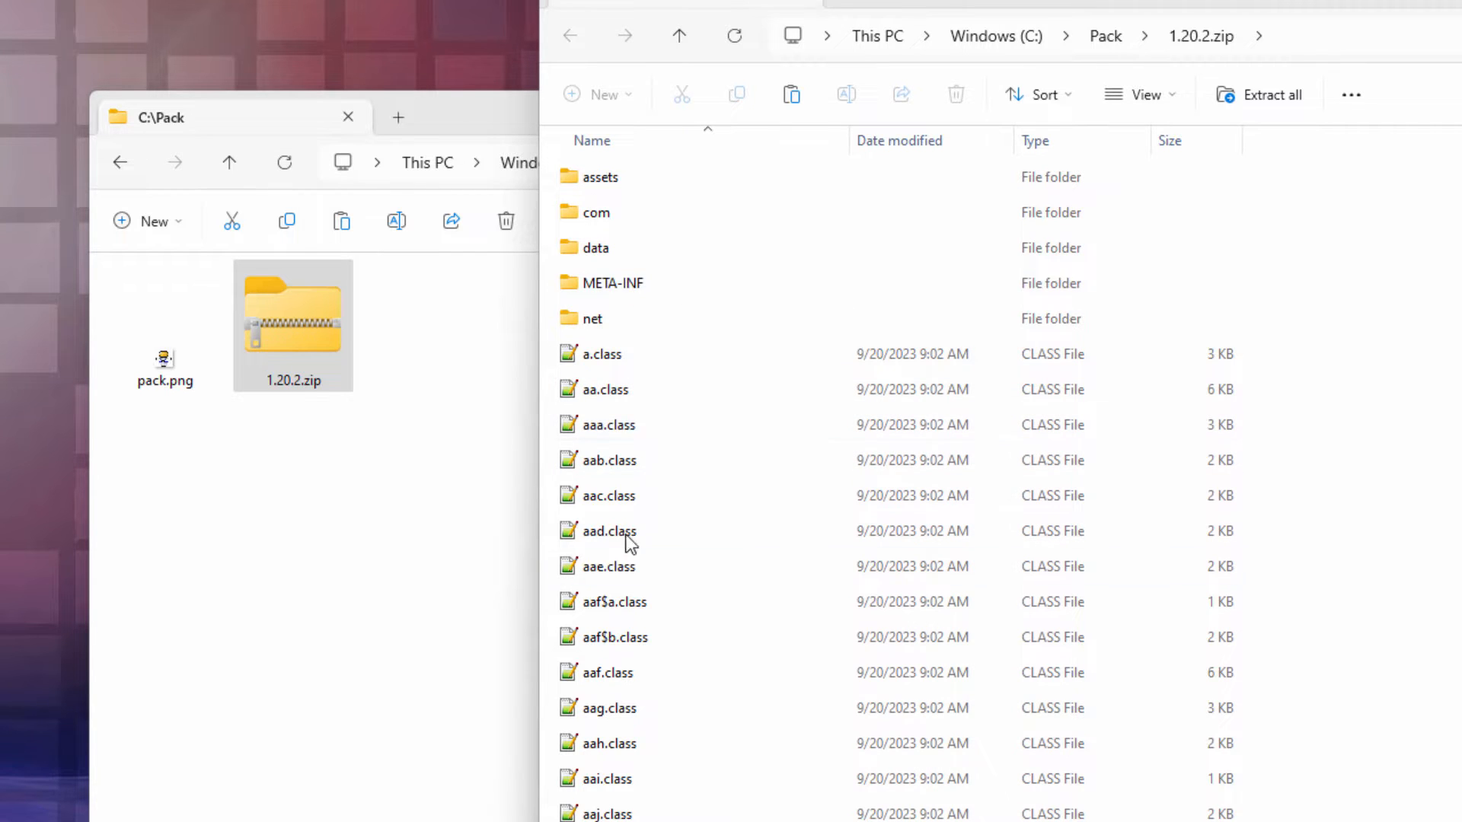
Find and select pack.png in the root of the 1.20.2.zip archive
{"action": "scroll", "coordinate": [898, 487], "scroll_direction": "down", "scroll_amount": 20}
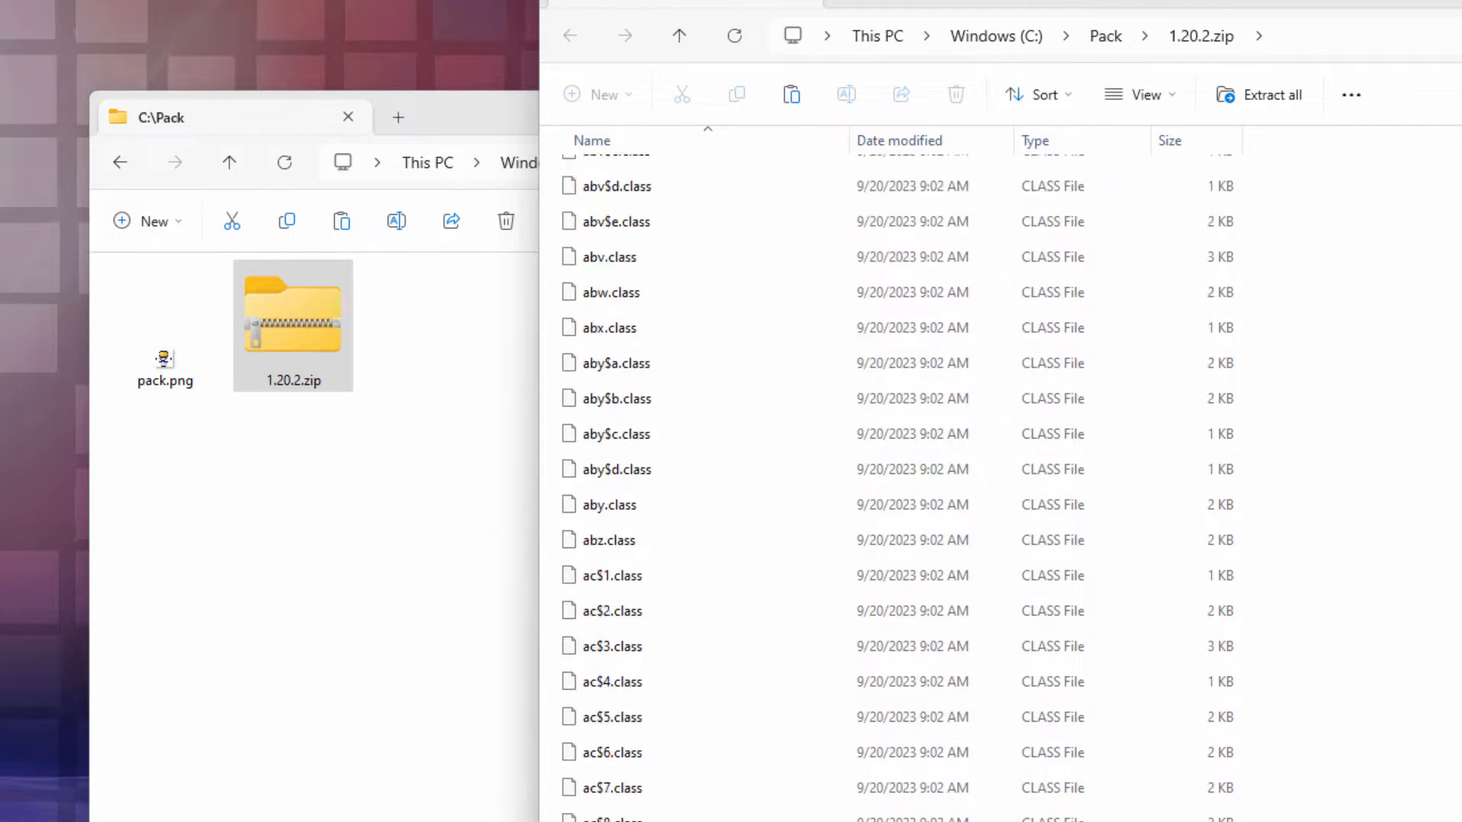
{"action": "scroll", "coordinate": [898, 487], "scroll_direction": "down", "scroll_amount": 15}
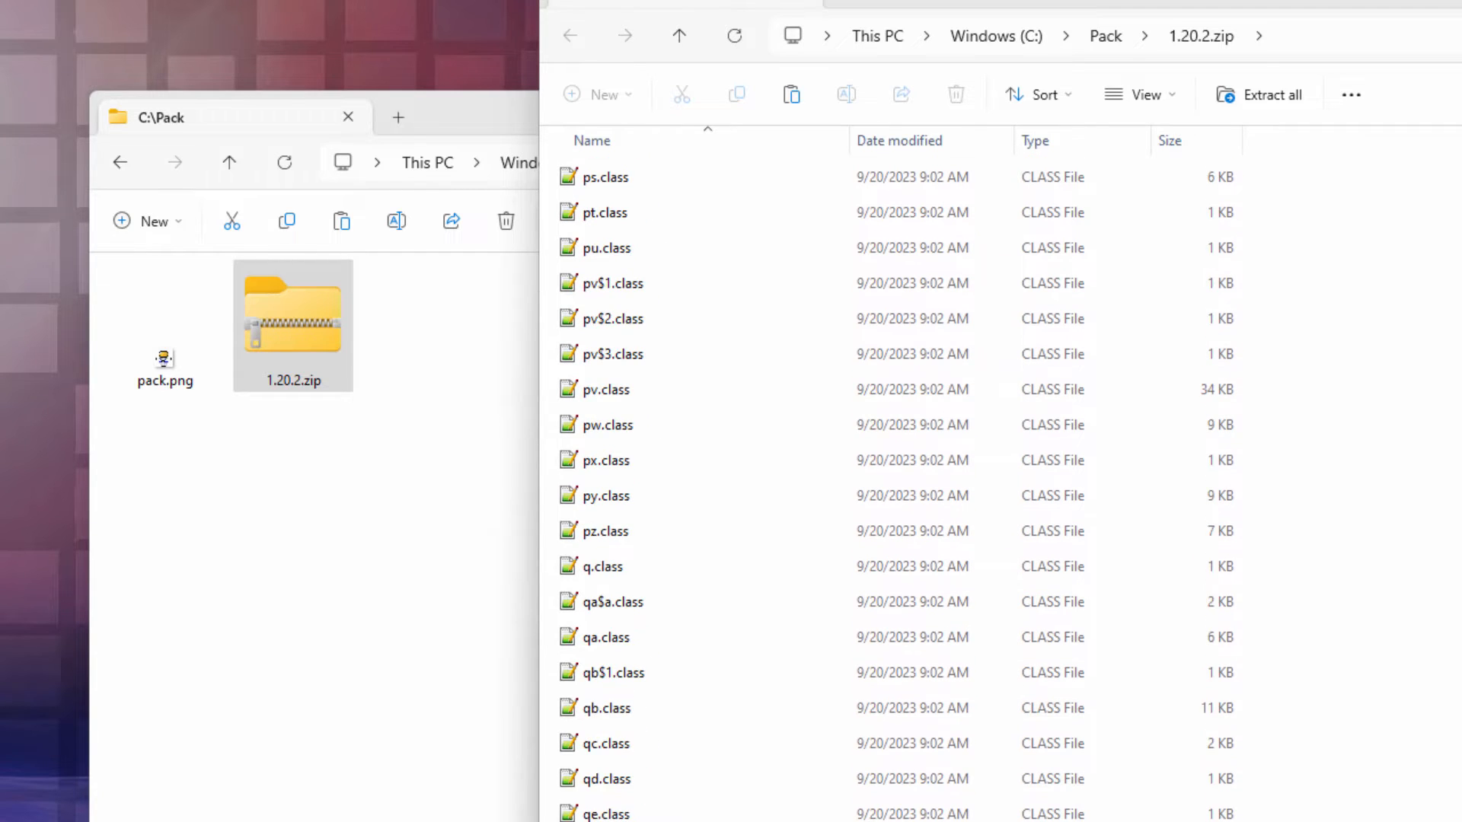
{"action": "scroll", "coordinate": [1185, 542], "scroll_direction": "up", "scroll_amount": 15}
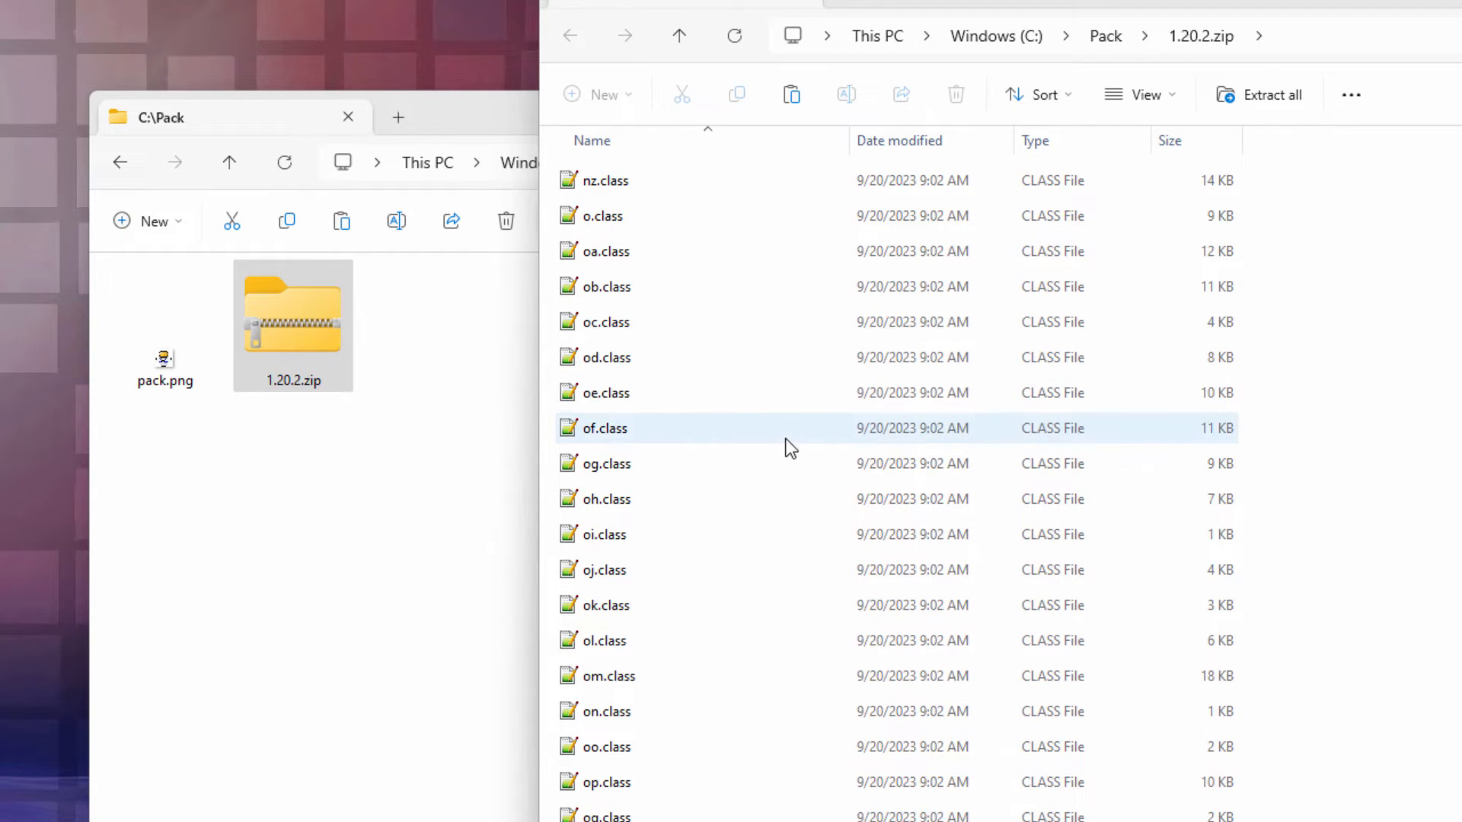
{"action": "scroll", "coordinate": [788, 446], "scroll_direction": "down", "scroll_amount": 8}
{"action": "left_click", "coordinate": [620, 461]}
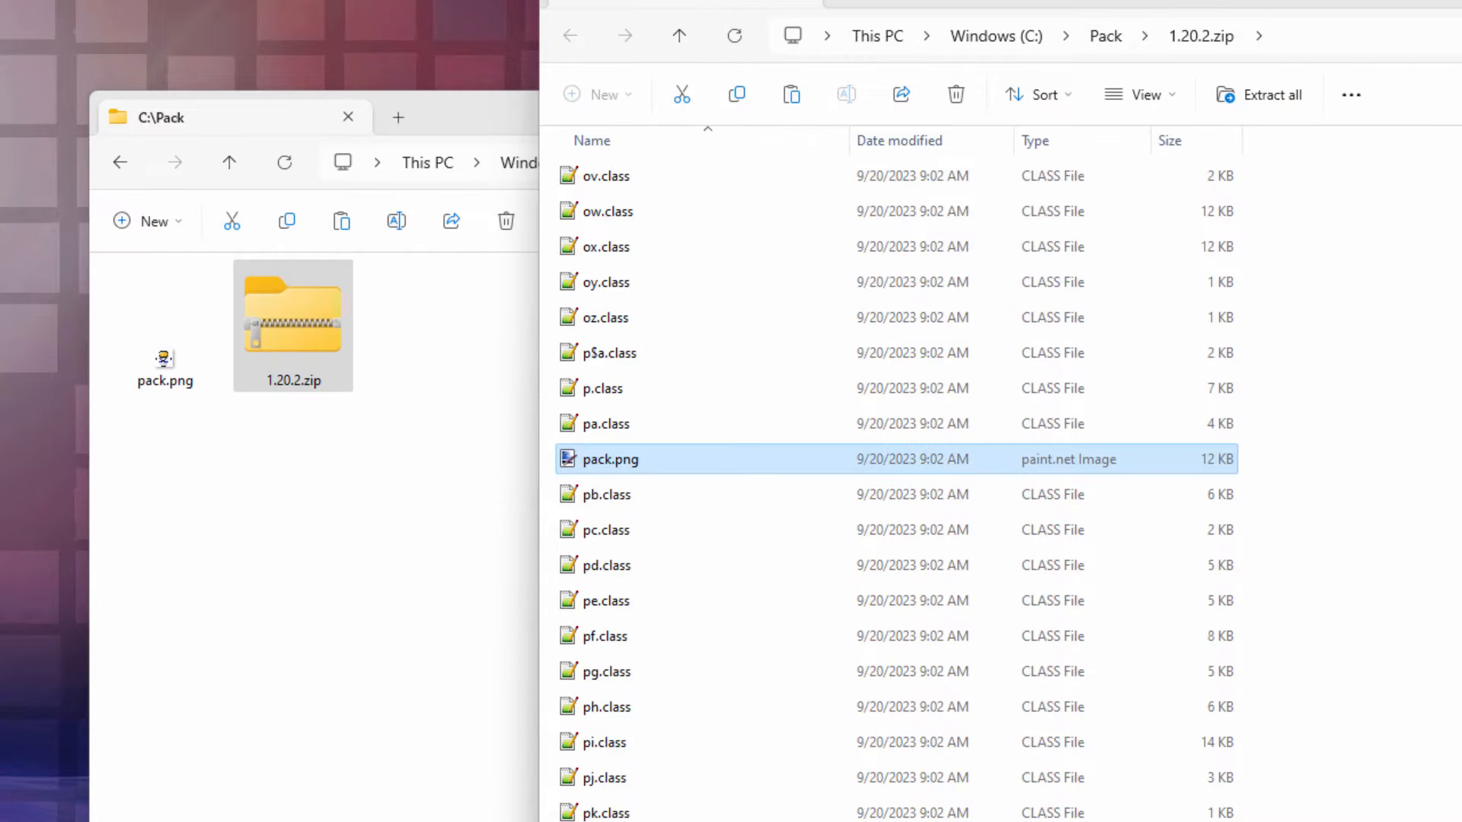
Open the assets folder in the archive and go into its minecraft subfolder
{"action": "scroll", "coordinate": [853, 271], "scroll_direction": "up", "scroll_amount": 20}
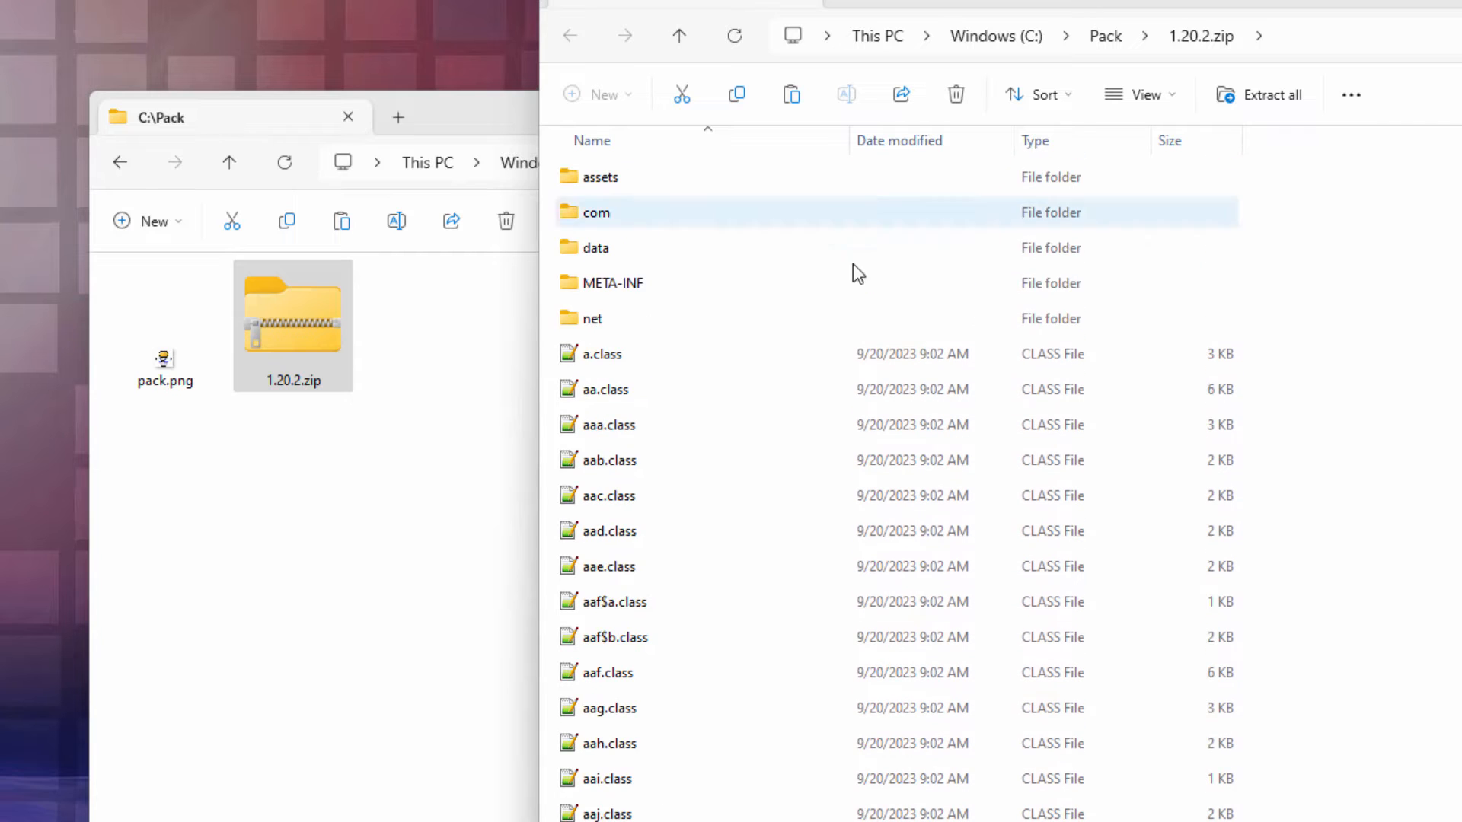
{"action": "double_click", "coordinate": [570, 187]}
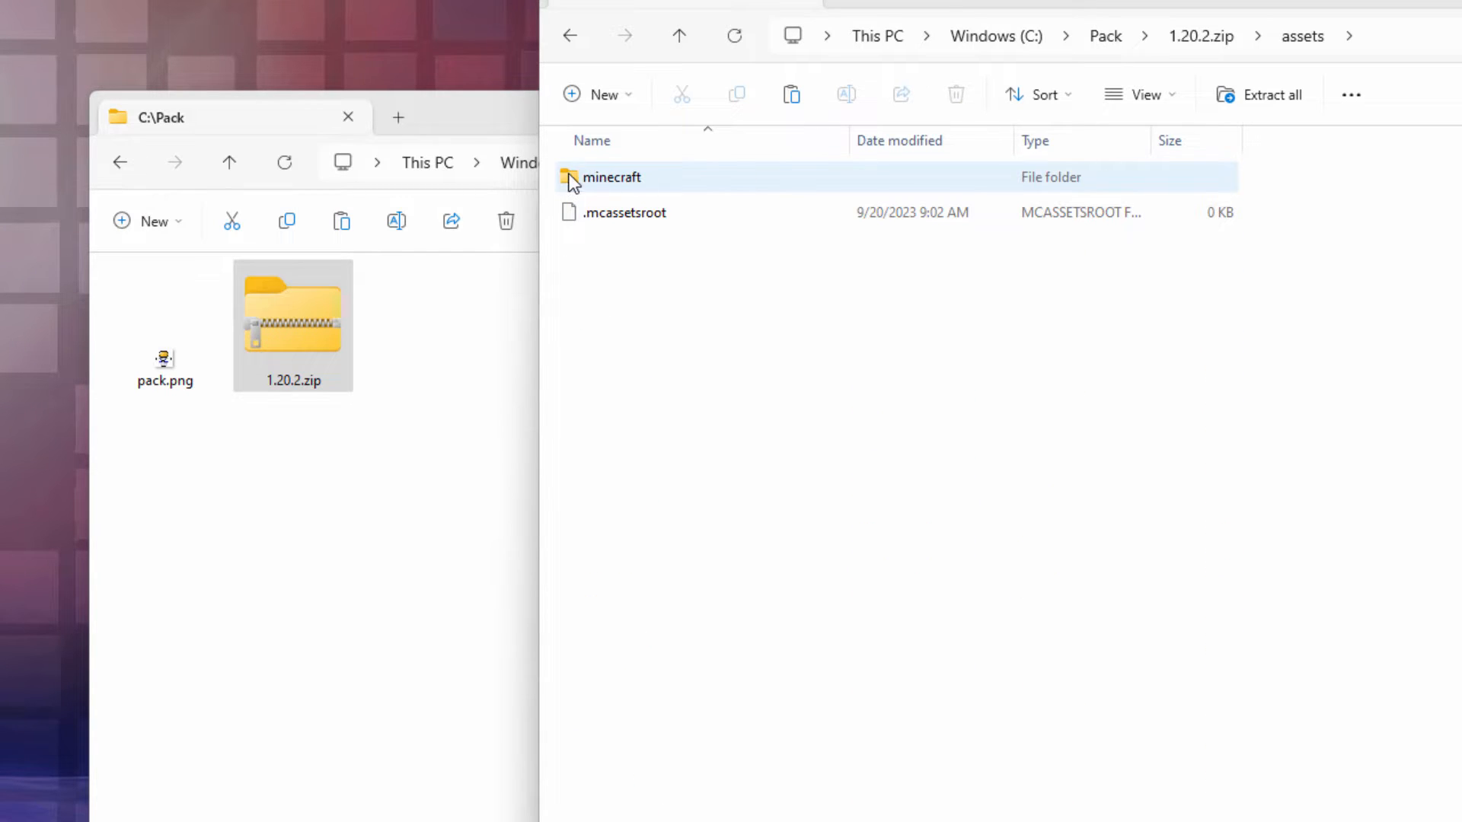
{"action": "double_click", "coordinate": [565, 176]}
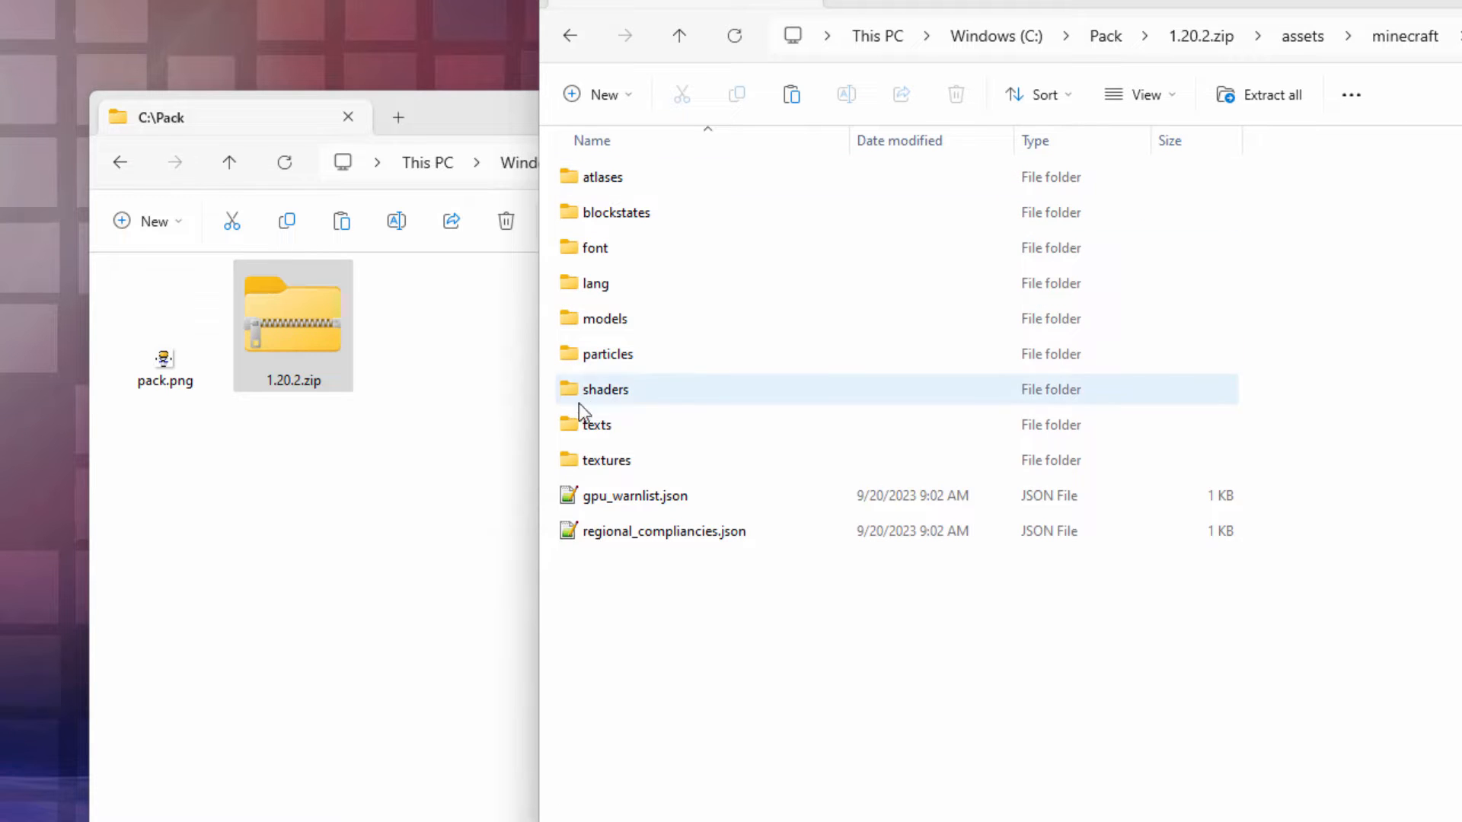
Go into the textures folder and its item subfolder in the archive, and find and select totem_of_undying.png
{"action": "double_click", "coordinate": [576, 463]}
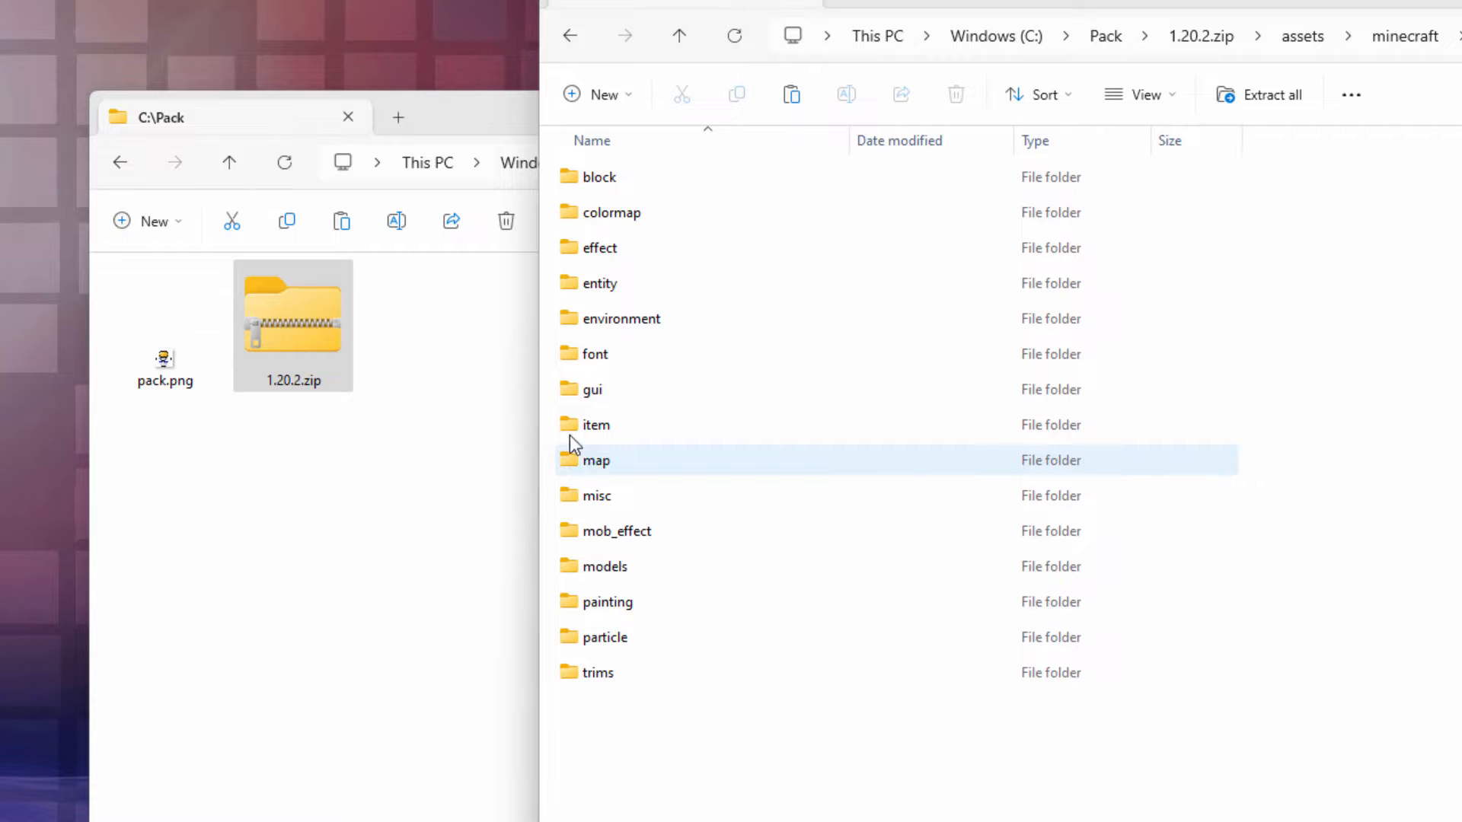
{"action": "double_click", "coordinate": [568, 428]}
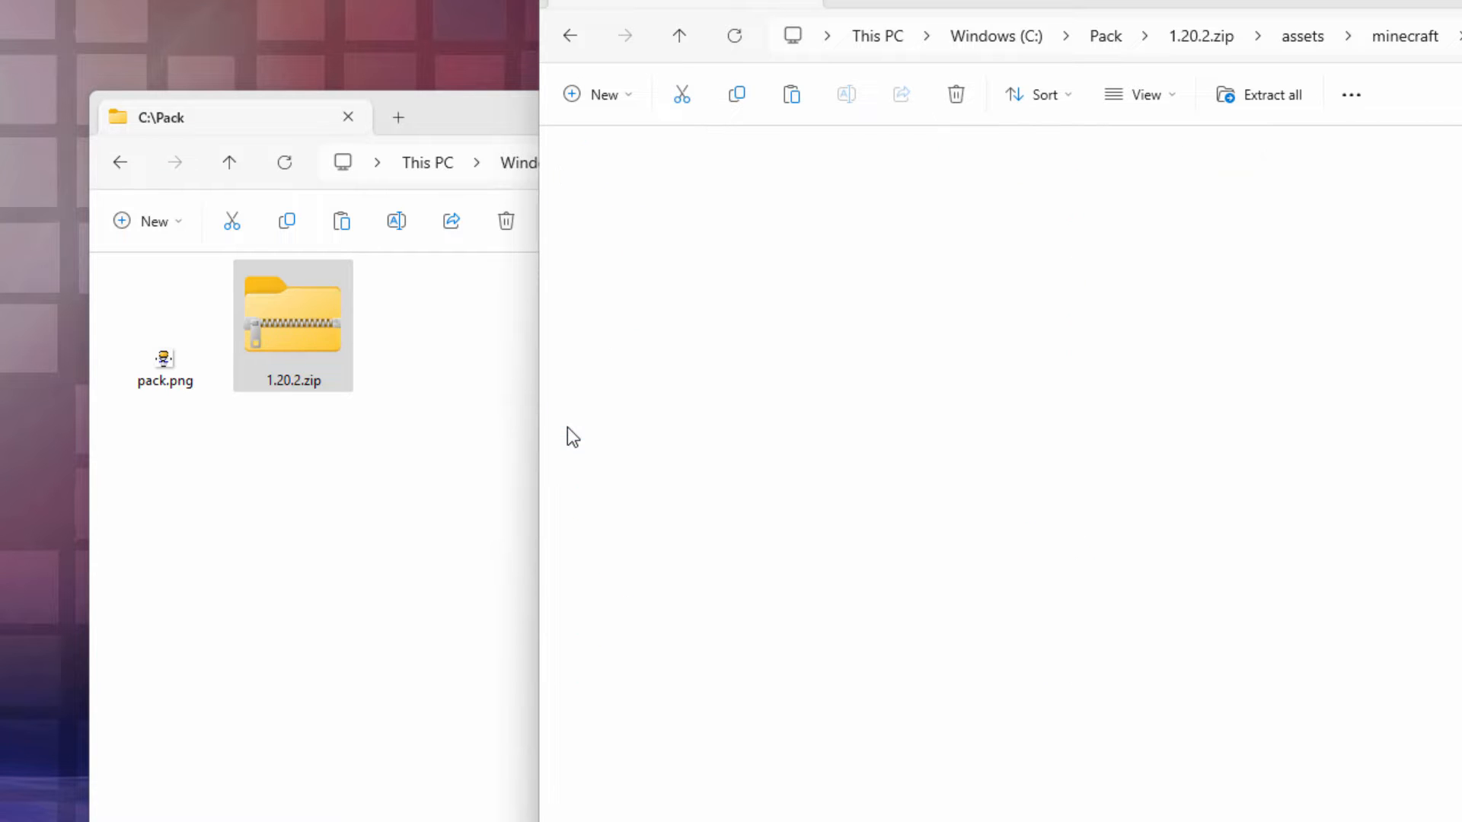
{"action": "scroll", "coordinate": [737, 679], "scroll_direction": "down", "scroll_amount": 20}
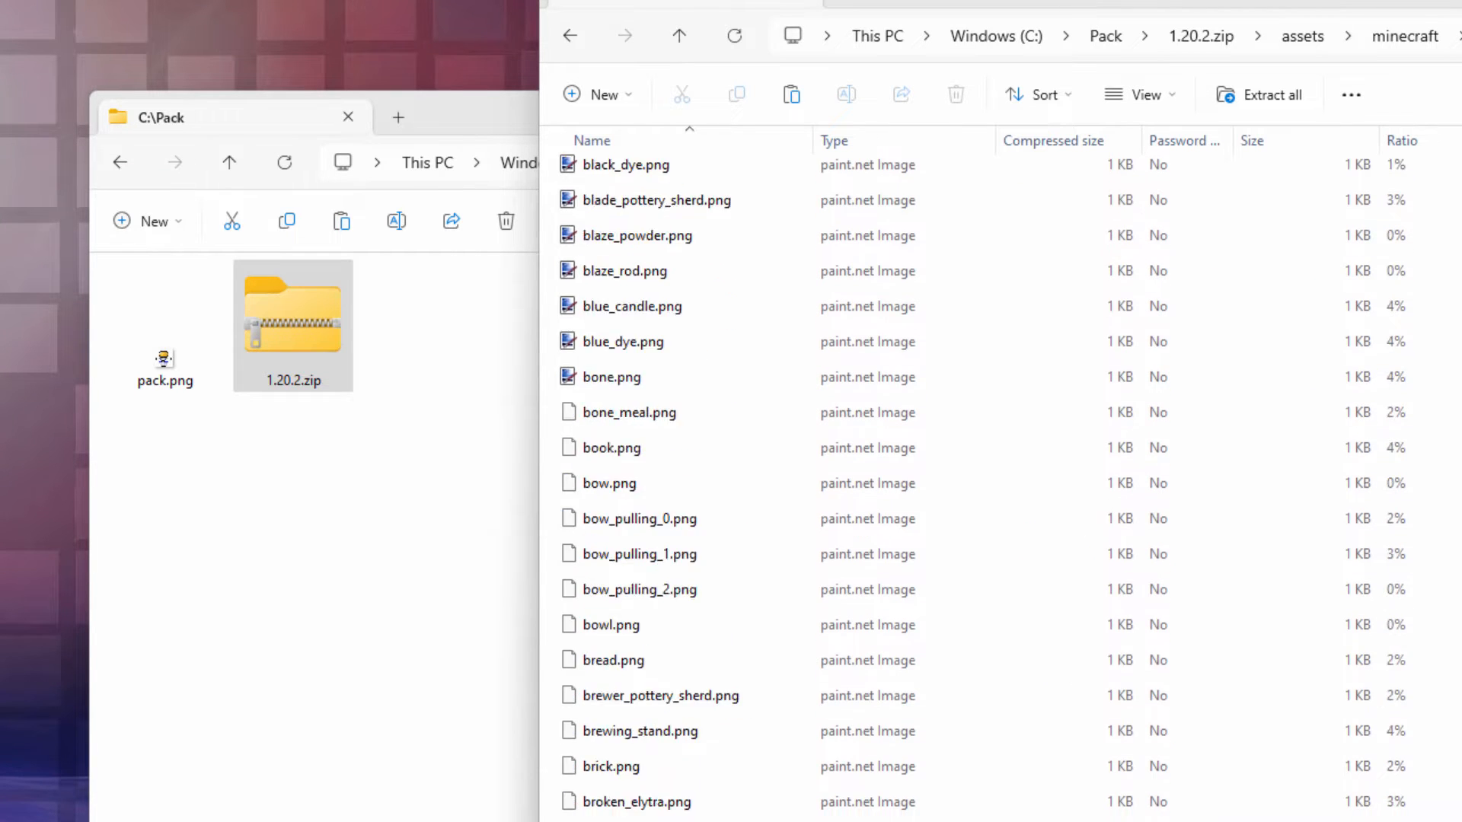
{"action": "scroll", "coordinate": [701, 503], "scroll_direction": "up", "scroll_amount": 2}
{"action": "scroll", "coordinate": [700, 503], "scroll_direction": "up", "scroll_amount": 2}
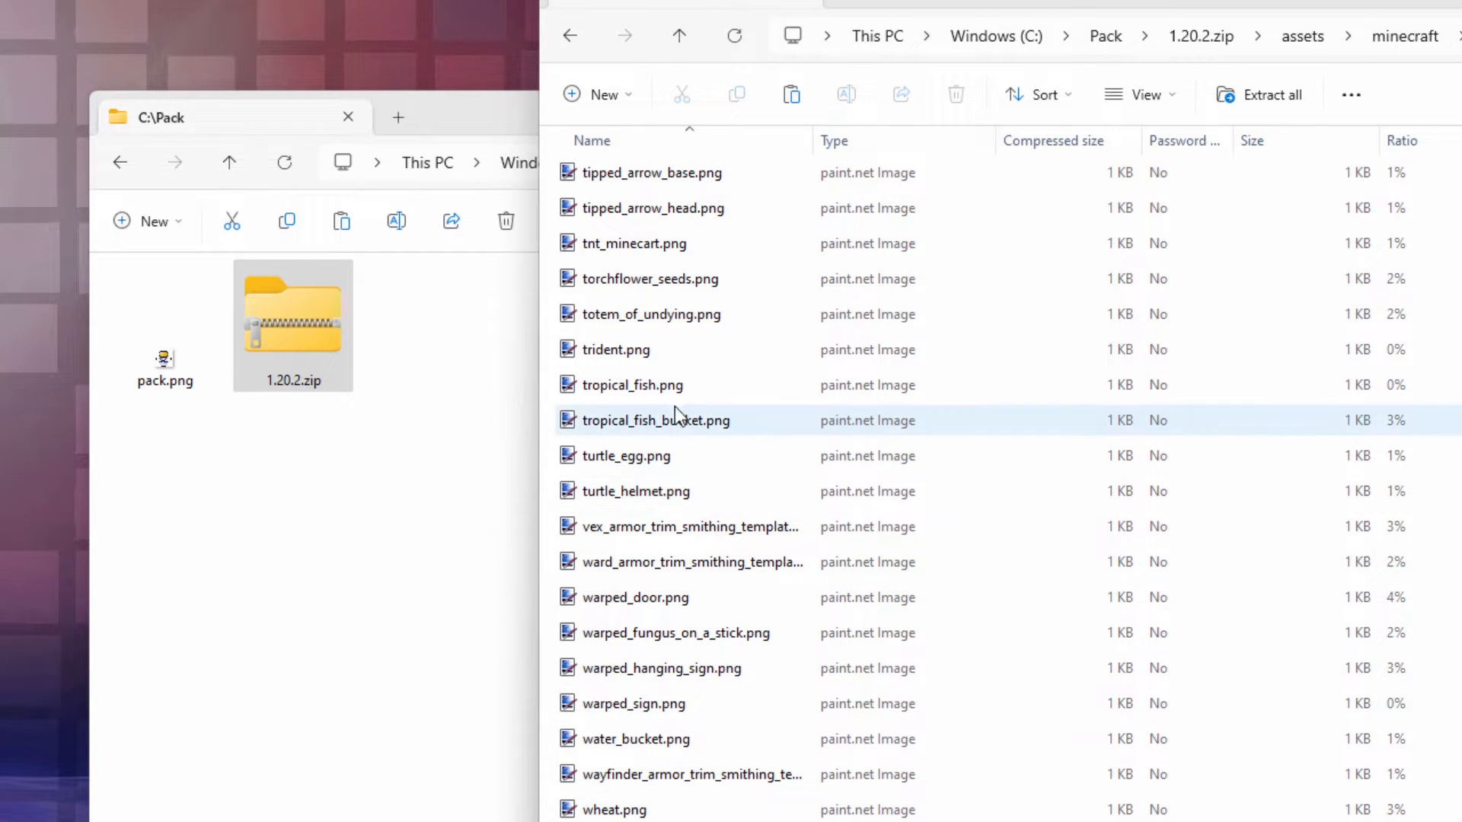
{"action": "left_click", "coordinate": [652, 320]}
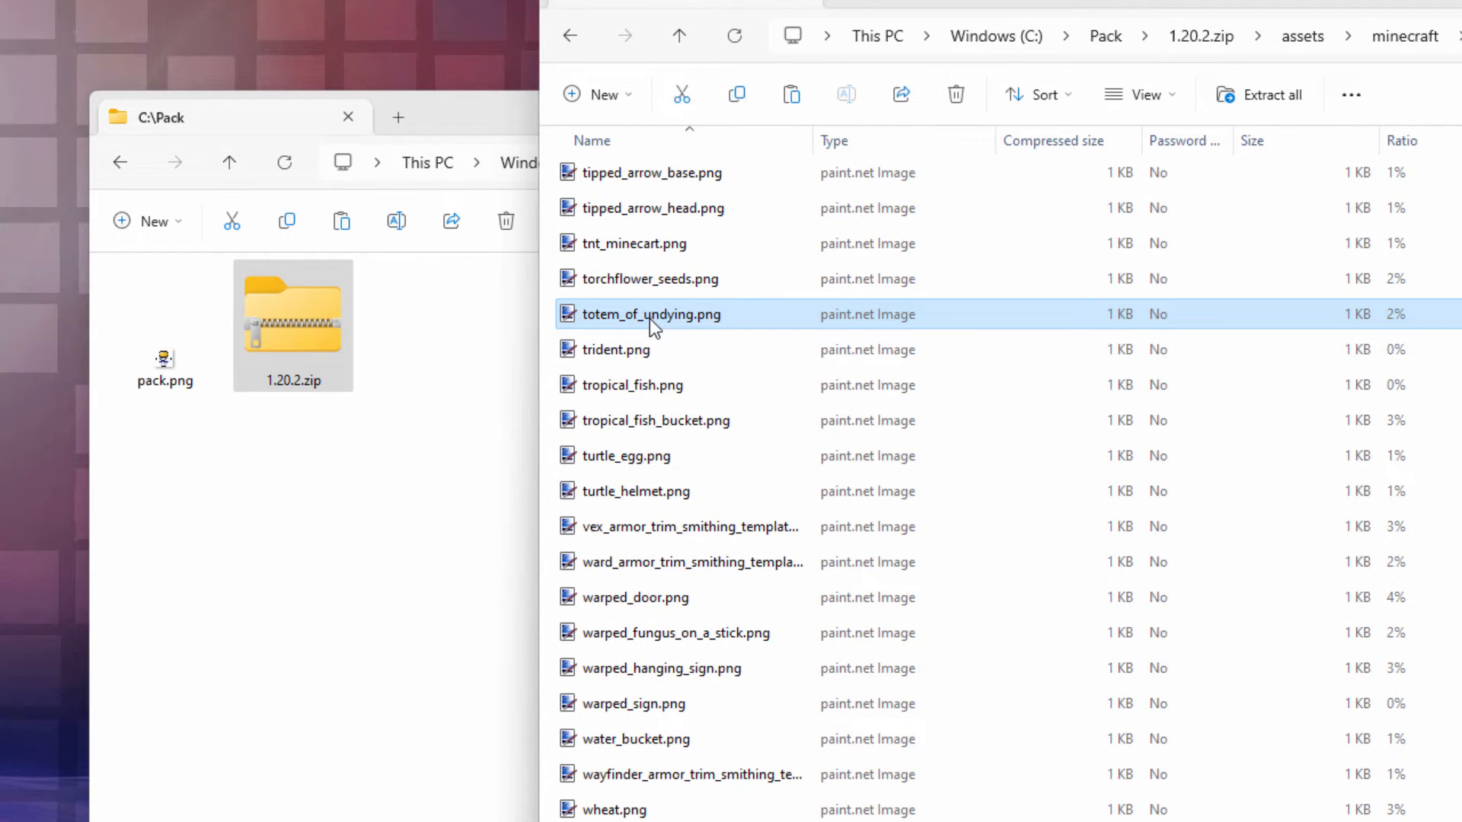
Copy totem_of_undying.png from the archive into C:\Pack
{"action": "right_click", "coordinate": [589, 318]}
{"action": "left_click_drag", "start_coordinate": [578, 325], "coordinate": [369, 464]}
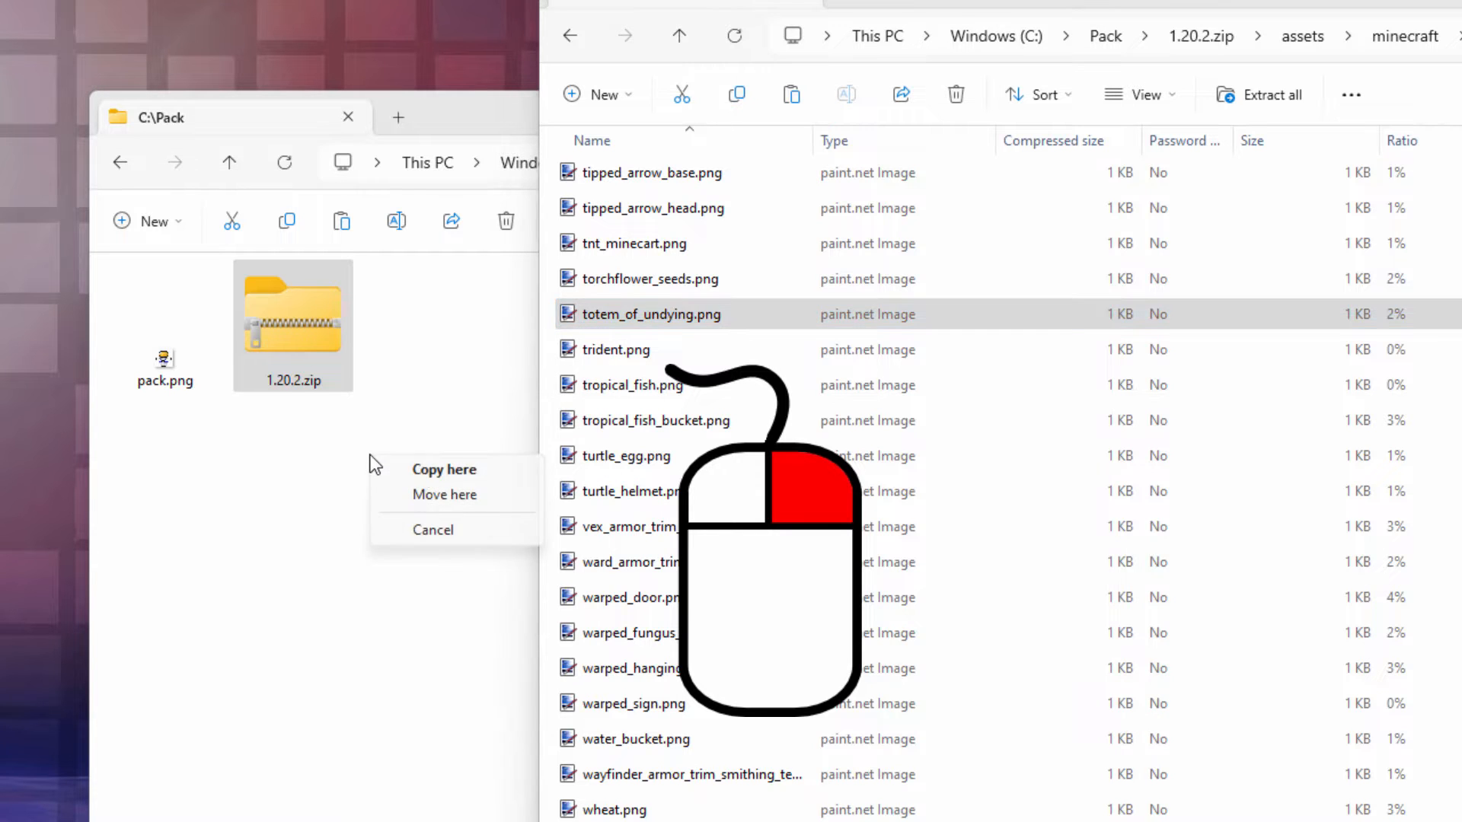
{"action": "left_click", "coordinate": [425, 470]}
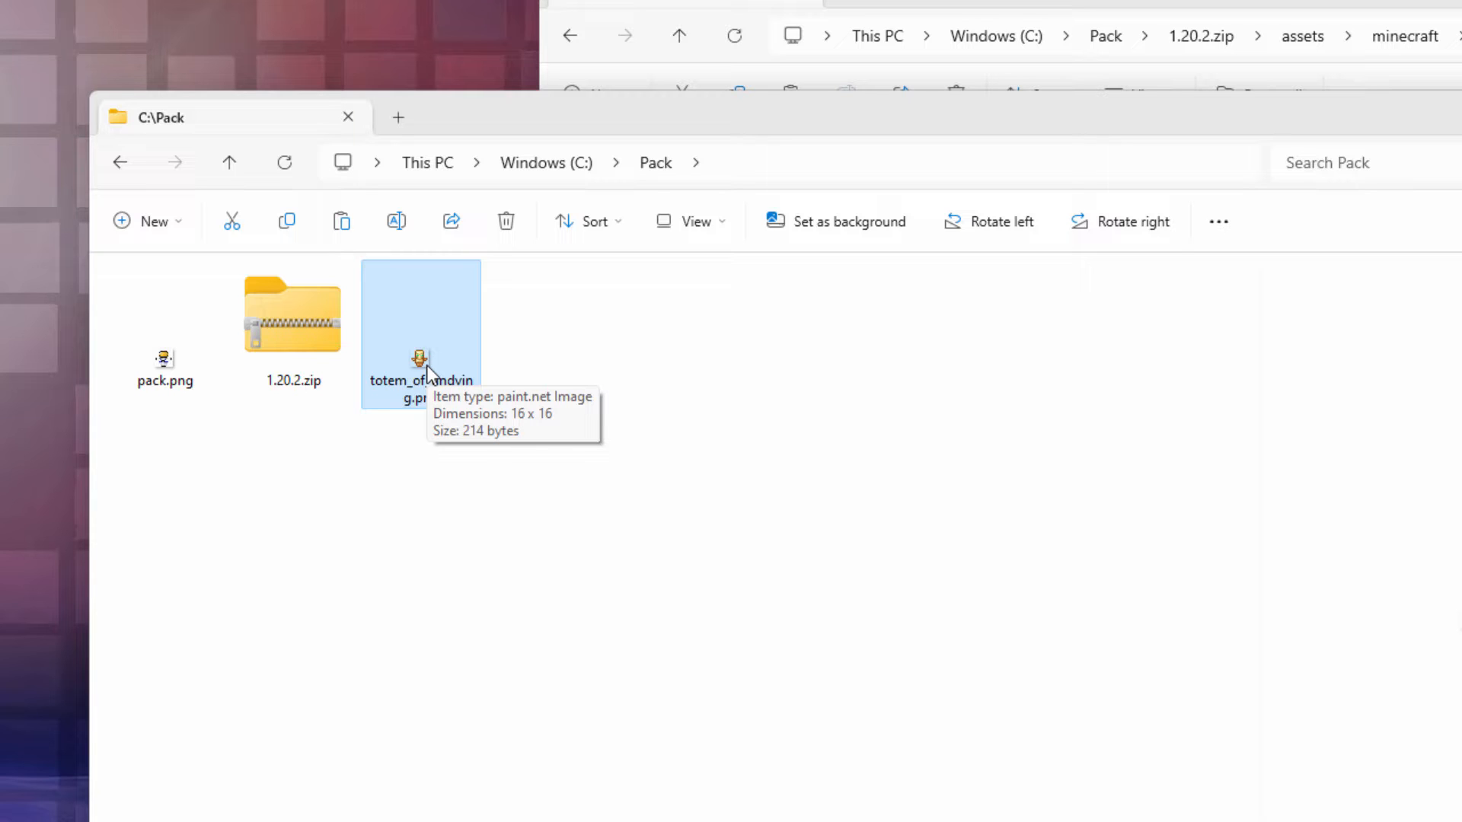
Rearrange the two folder windows so the archive's full folder path stays readable above the C:\Pack window
{"action": "left_click", "coordinate": [1127, 7]}
{"action": "left_click_drag", "start_coordinate": [1127, 6], "coordinate": [834, 6]}
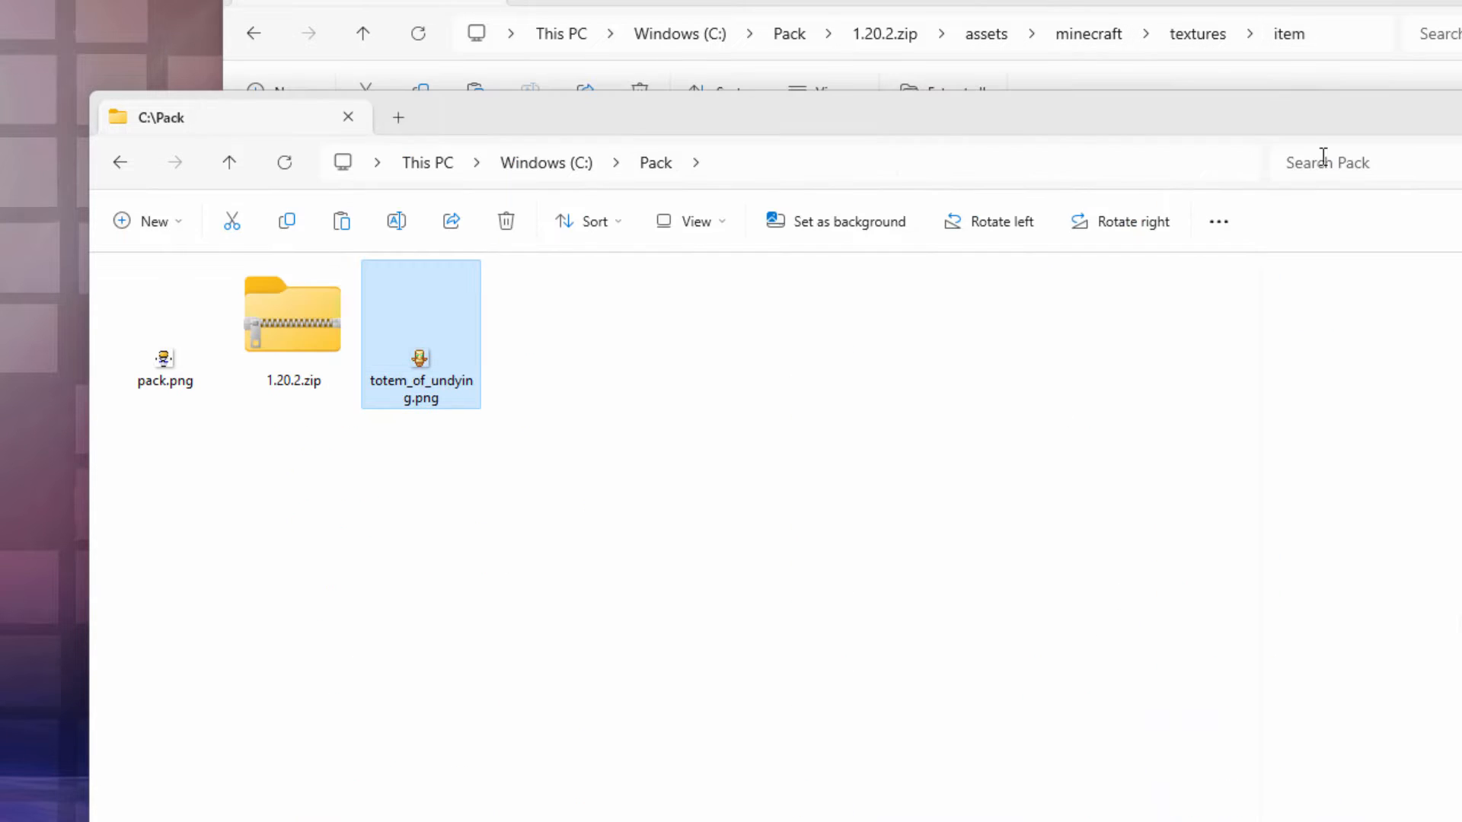
{"action": "left_click_drag", "start_coordinate": [1249, 112], "coordinate": [1217, 121]}
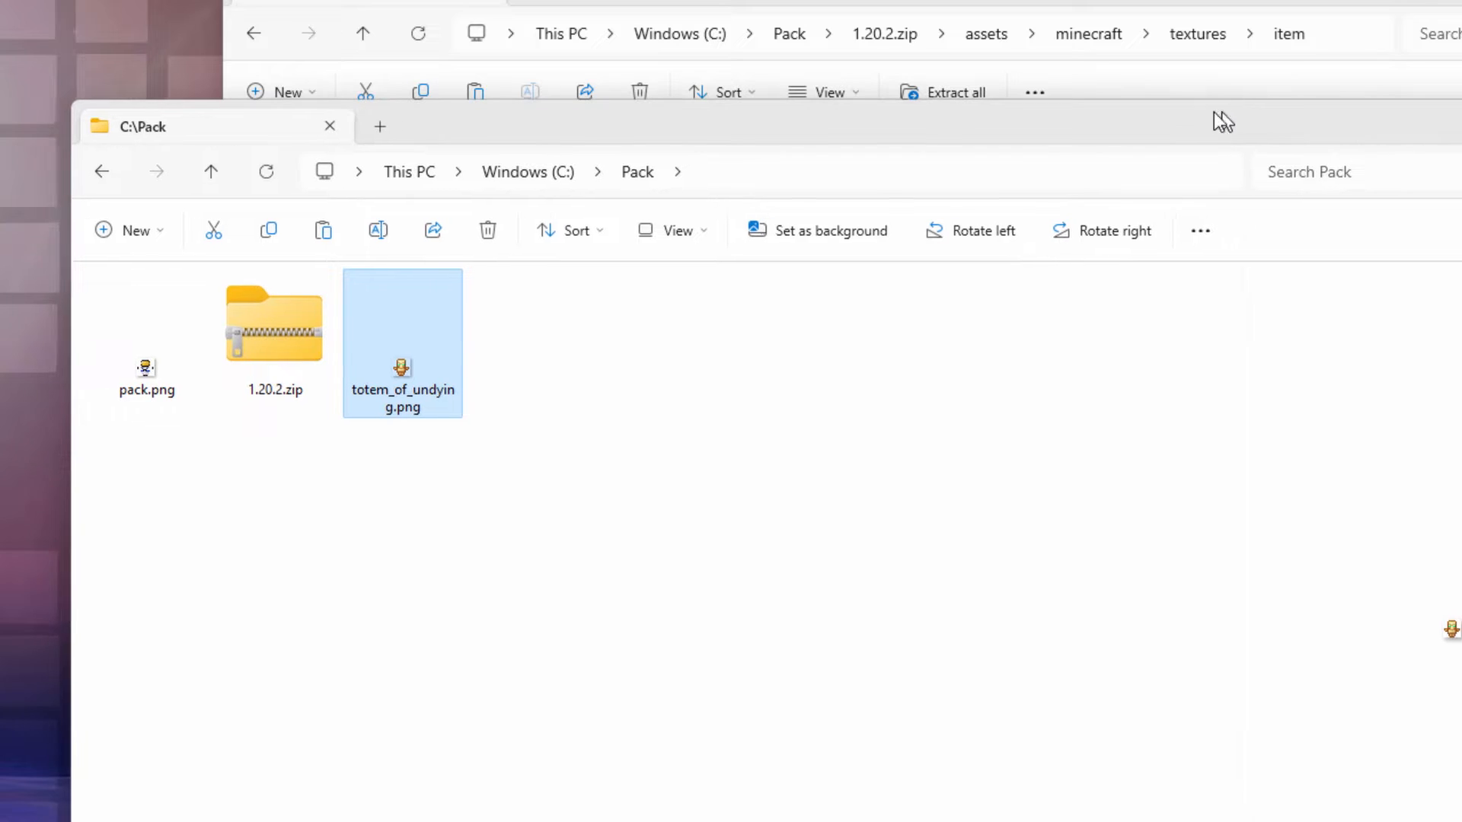
Create a new folder named assets in C:\Pack
{"action": "left_click", "coordinate": [156, 229]}
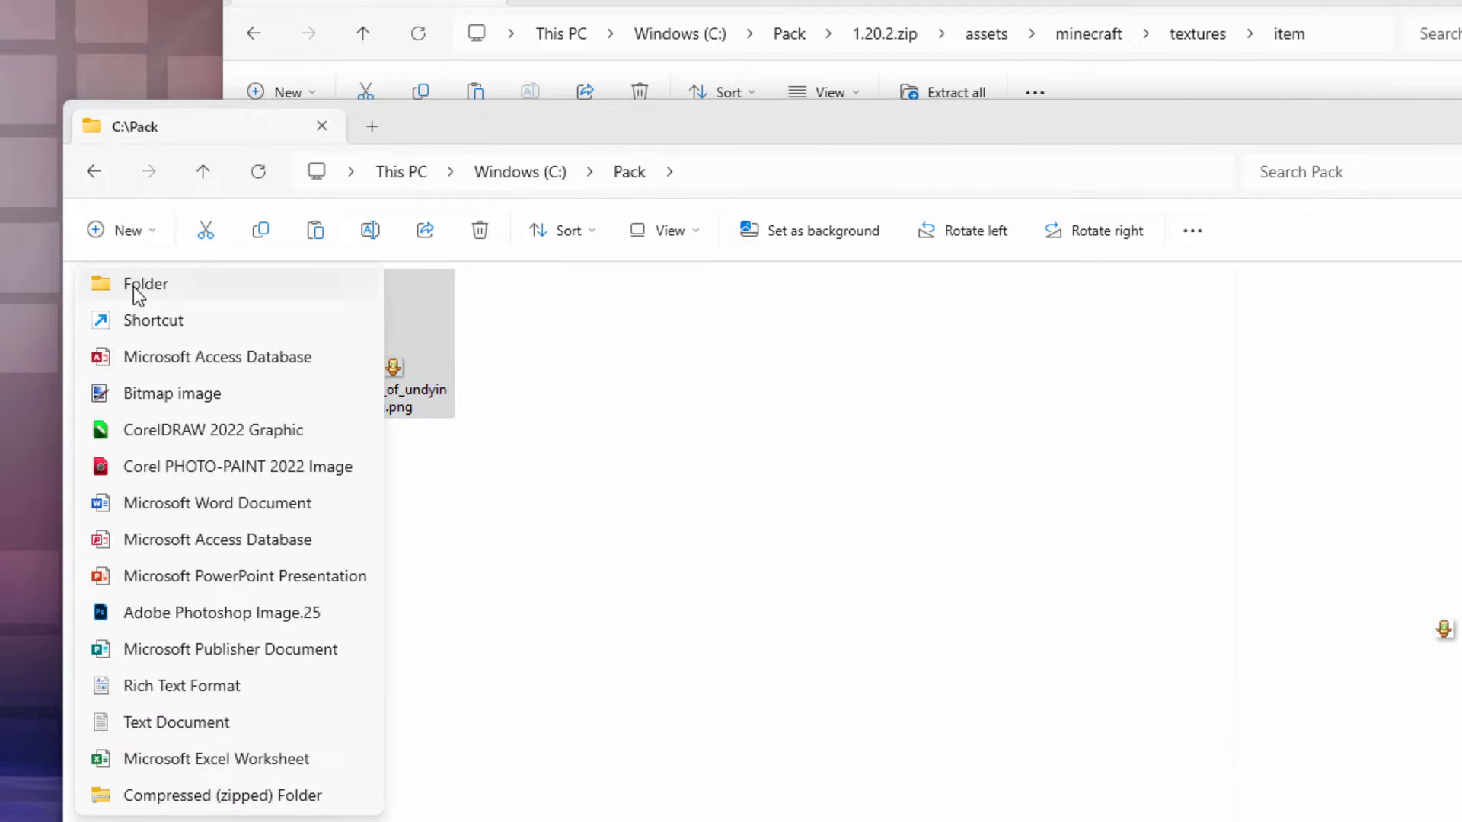
{"action": "left_click", "coordinate": [134, 287]}
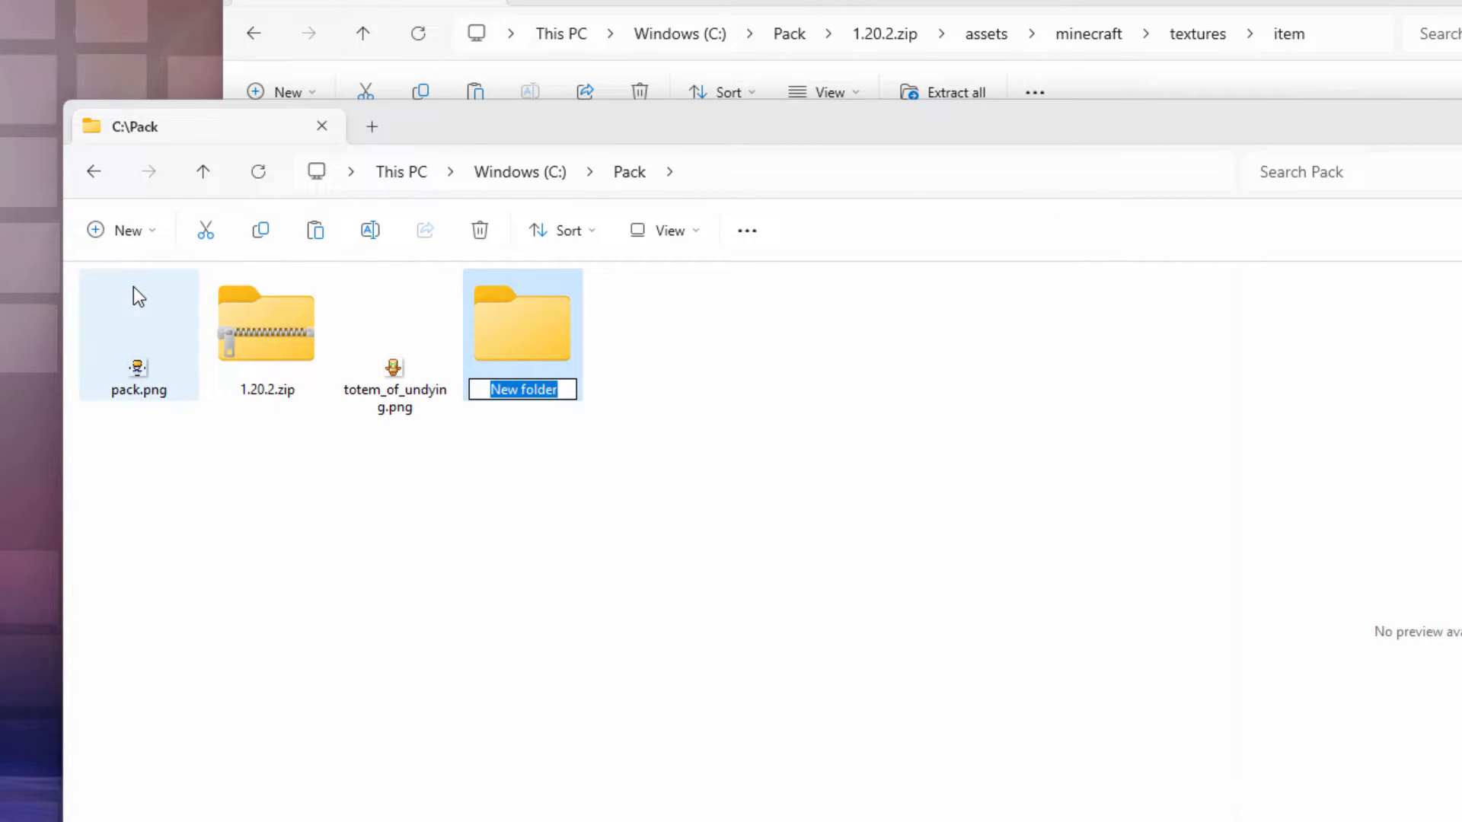
{"action": "type", "text": "assets"}
{"action": "key", "text": "Return"}
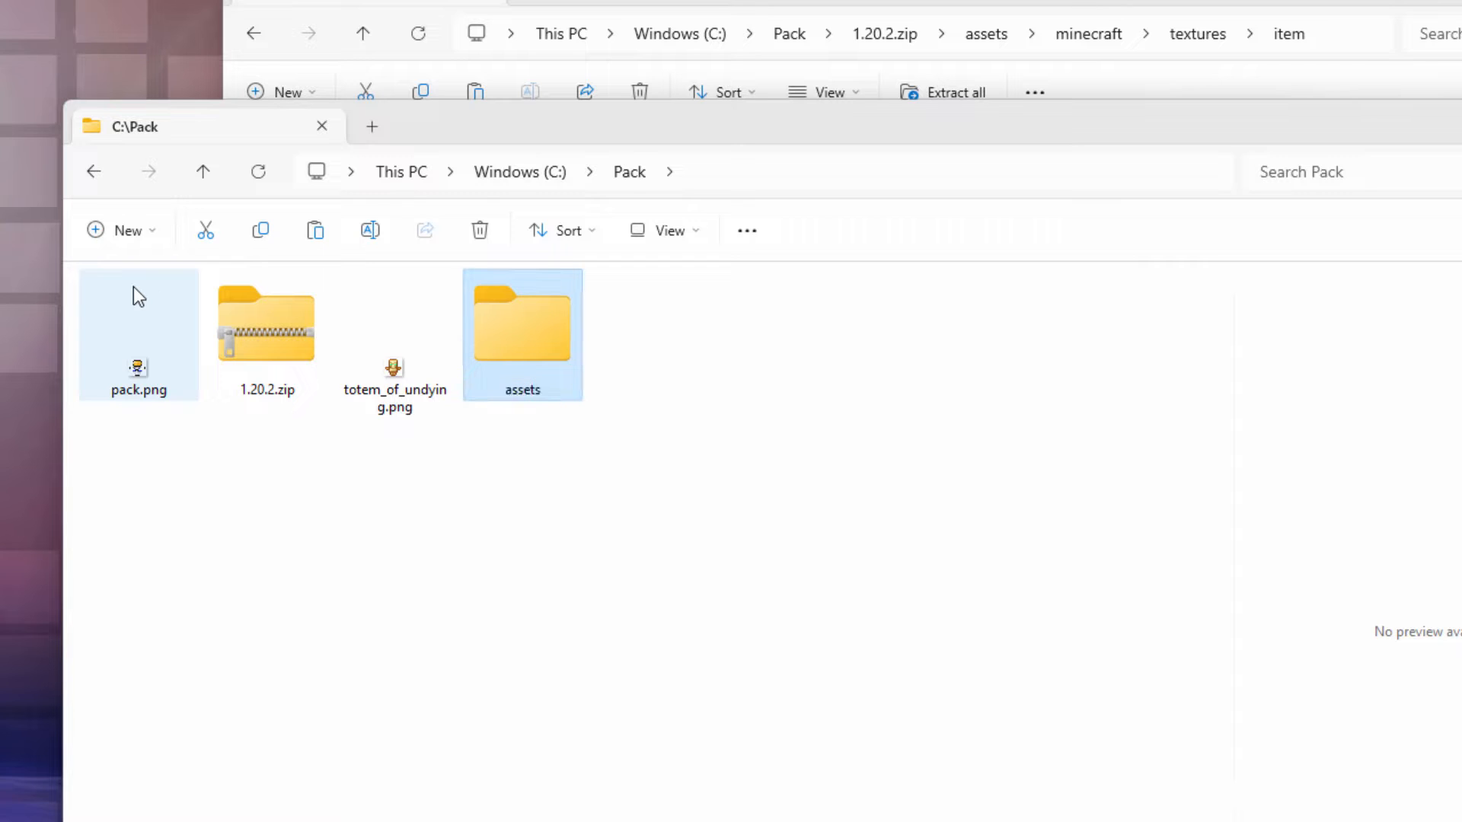
Open the new assets folder and create a folder named minecraft inside it
{"action": "double_click", "coordinate": [564, 373]}
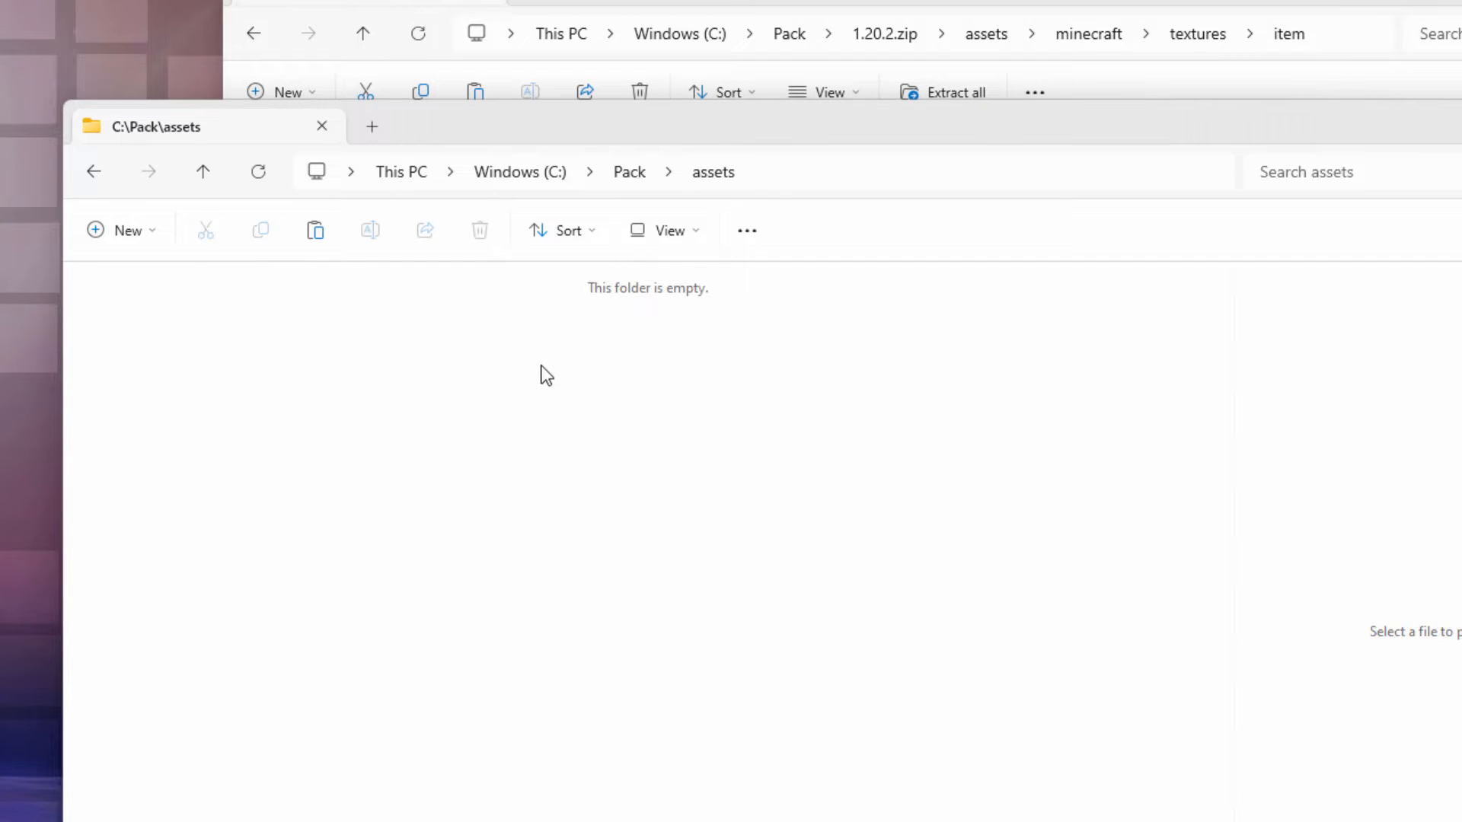
{"action": "left_click", "coordinate": [153, 230]}
{"action": "left_click", "coordinate": [159, 284]}
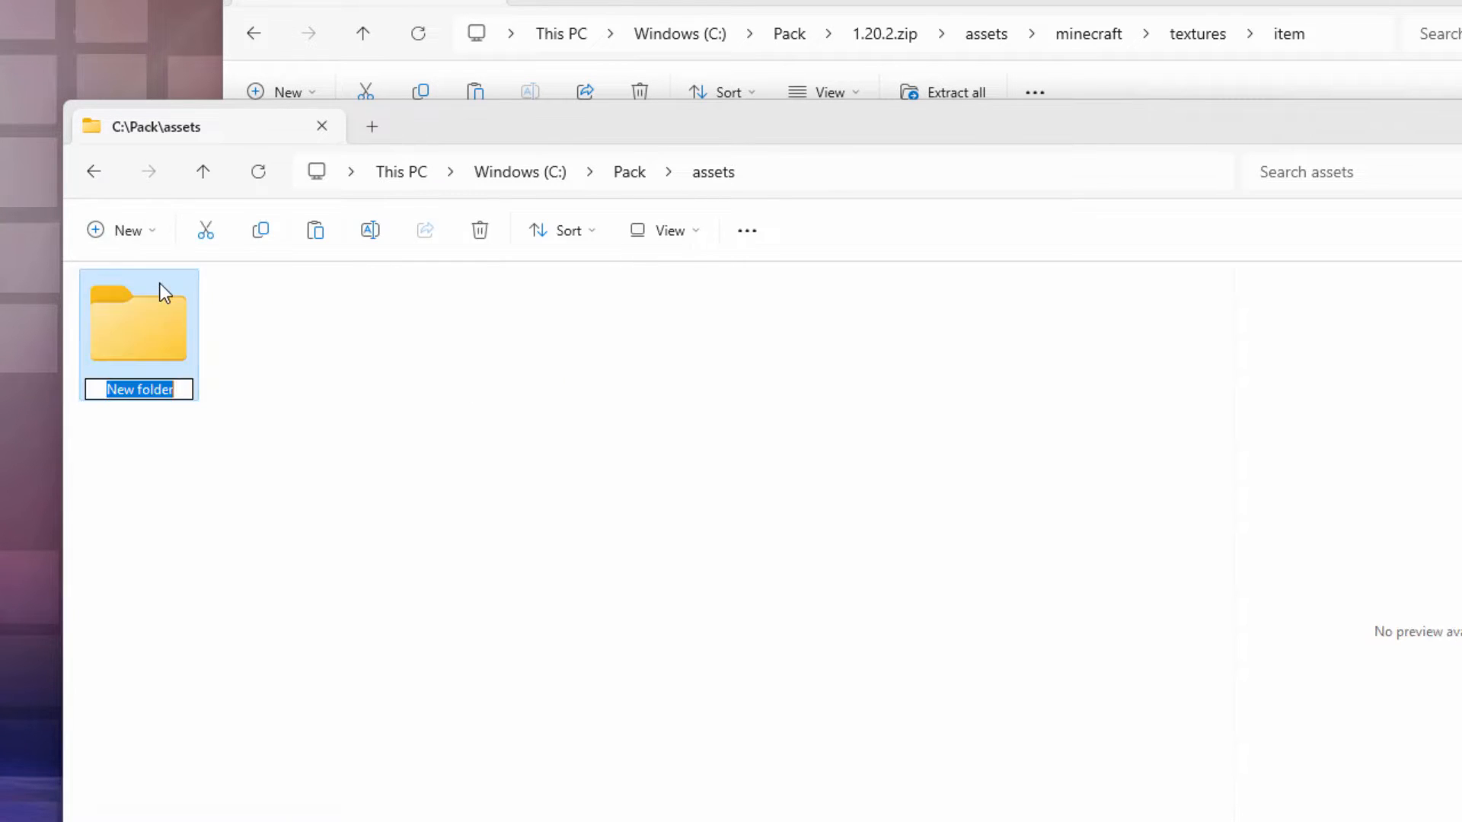
{"action": "type", "text": "minecraft"}
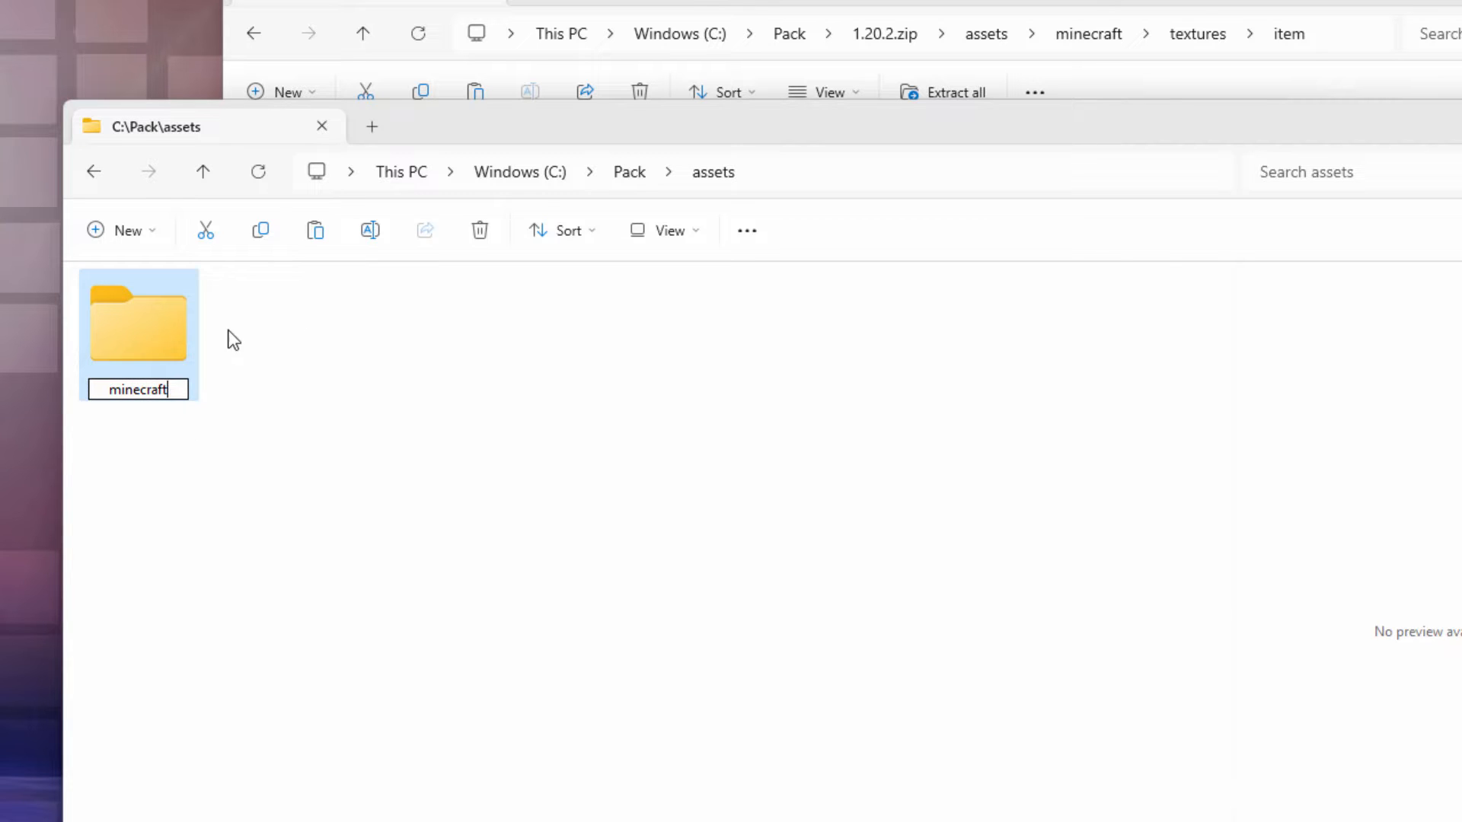
{"action": "key", "text": "Return"}
Open the new minecraft folder and create a folder named textures inside it
{"action": "double_click", "coordinate": [125, 329]}
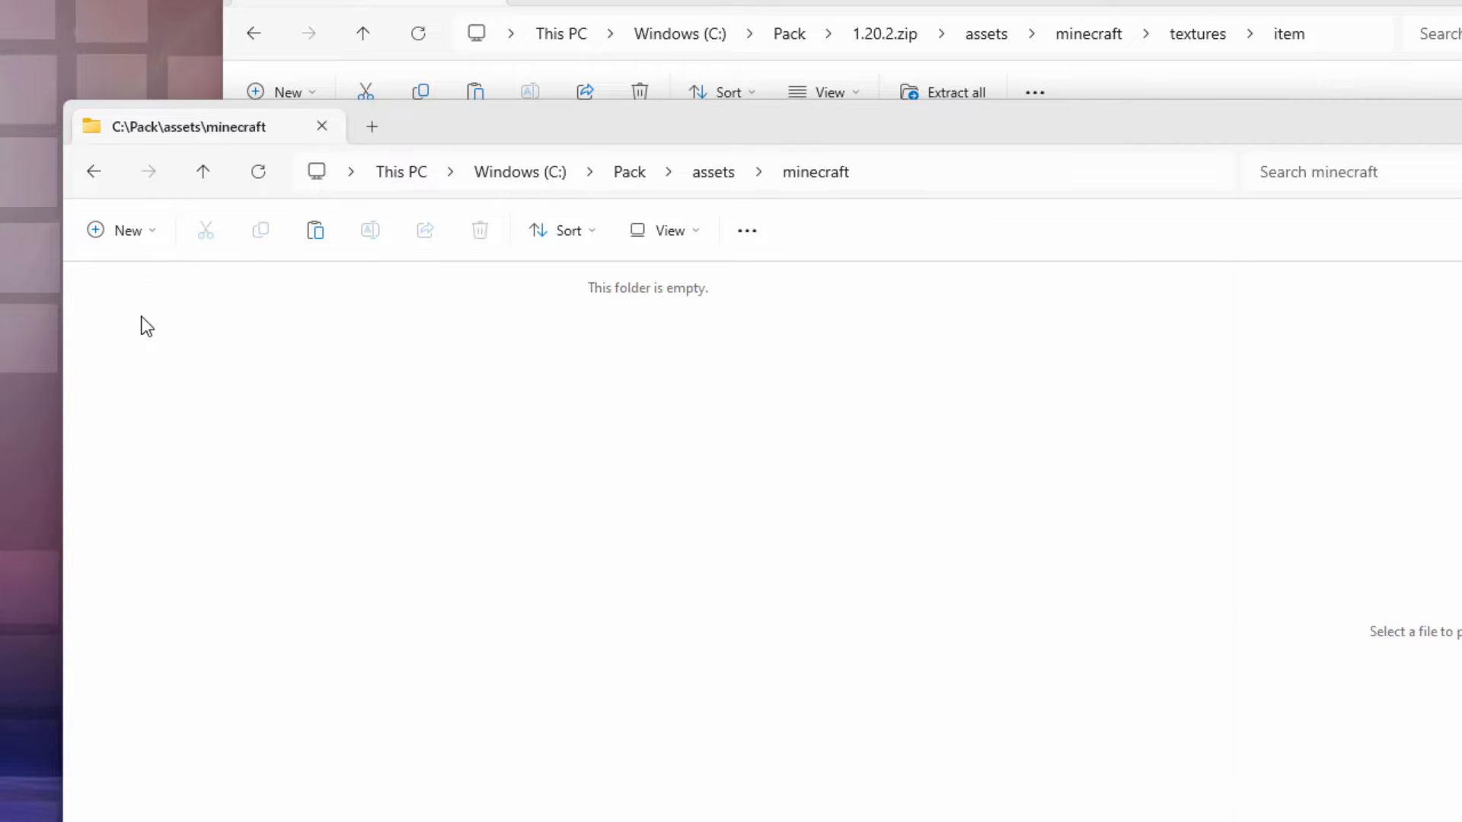
{"action": "left_click", "coordinate": [147, 232]}
{"action": "left_click", "coordinate": [146, 282]}
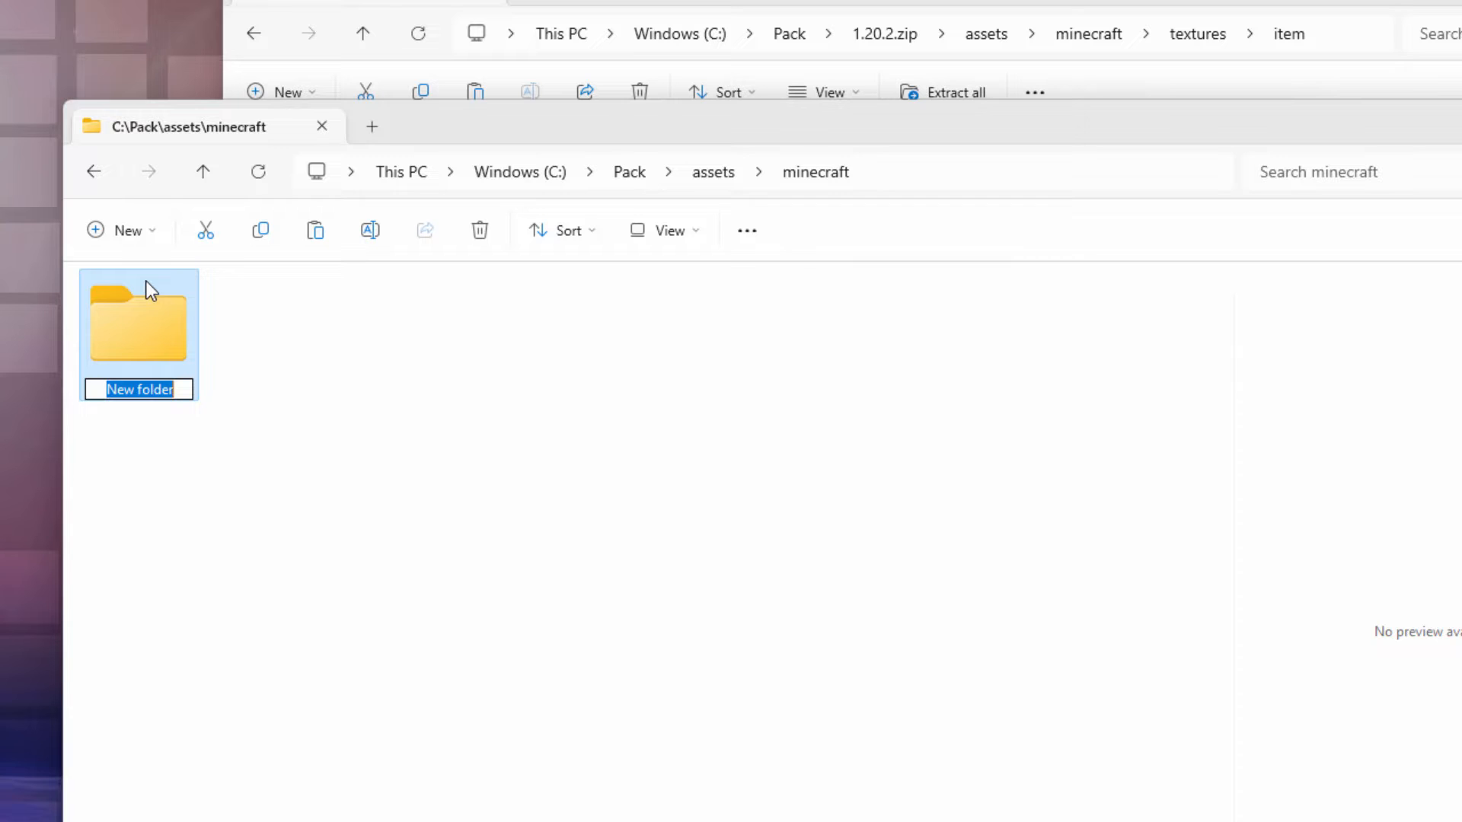
{"action": "type", "text": "textures"}
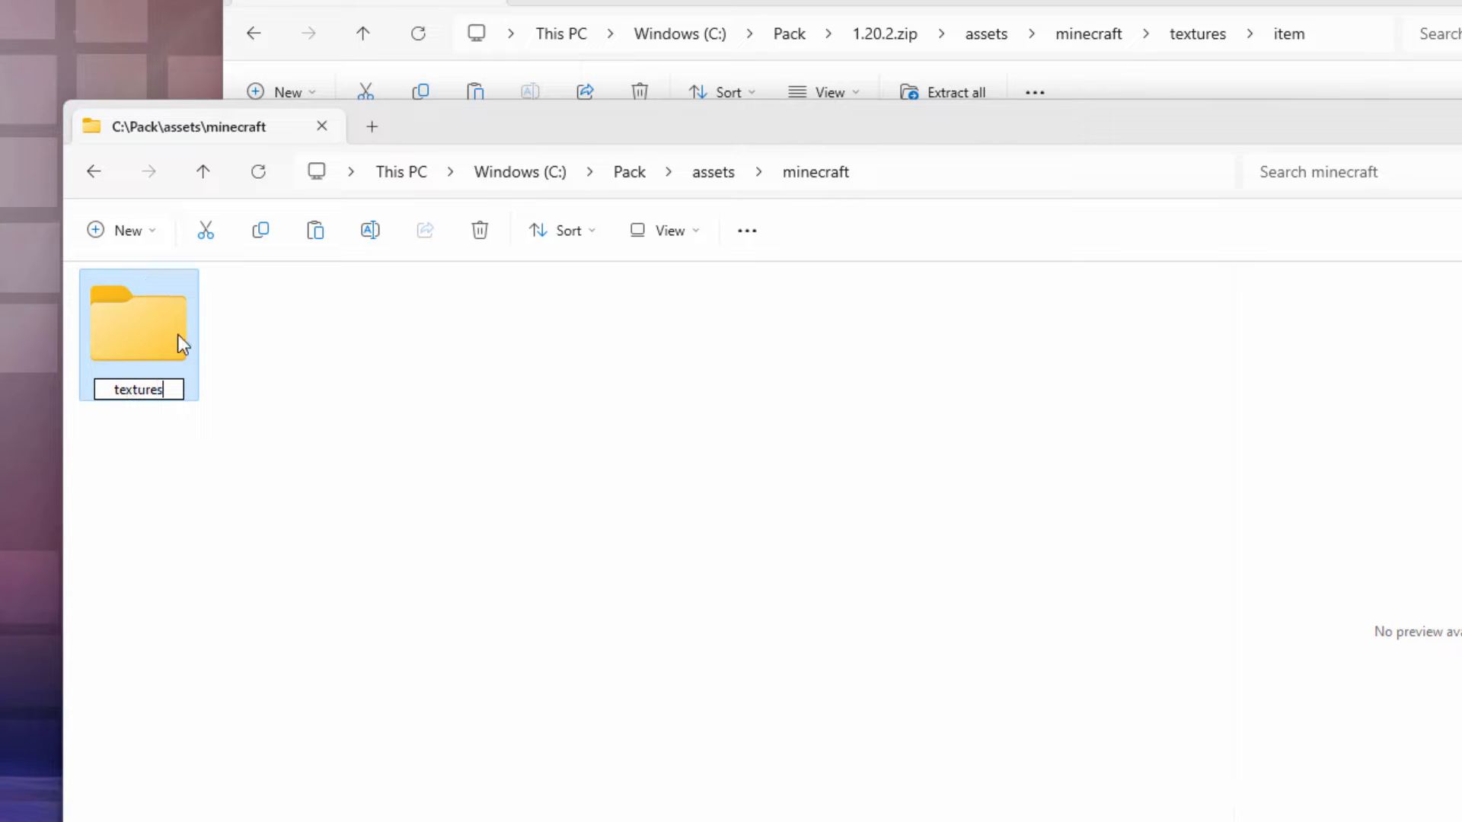
{"action": "key", "text": "Return"}
Open the new textures folder and create a folder named item inside it
{"action": "double_click", "coordinate": [180, 346]}
{"action": "left_click", "coordinate": [125, 230]}
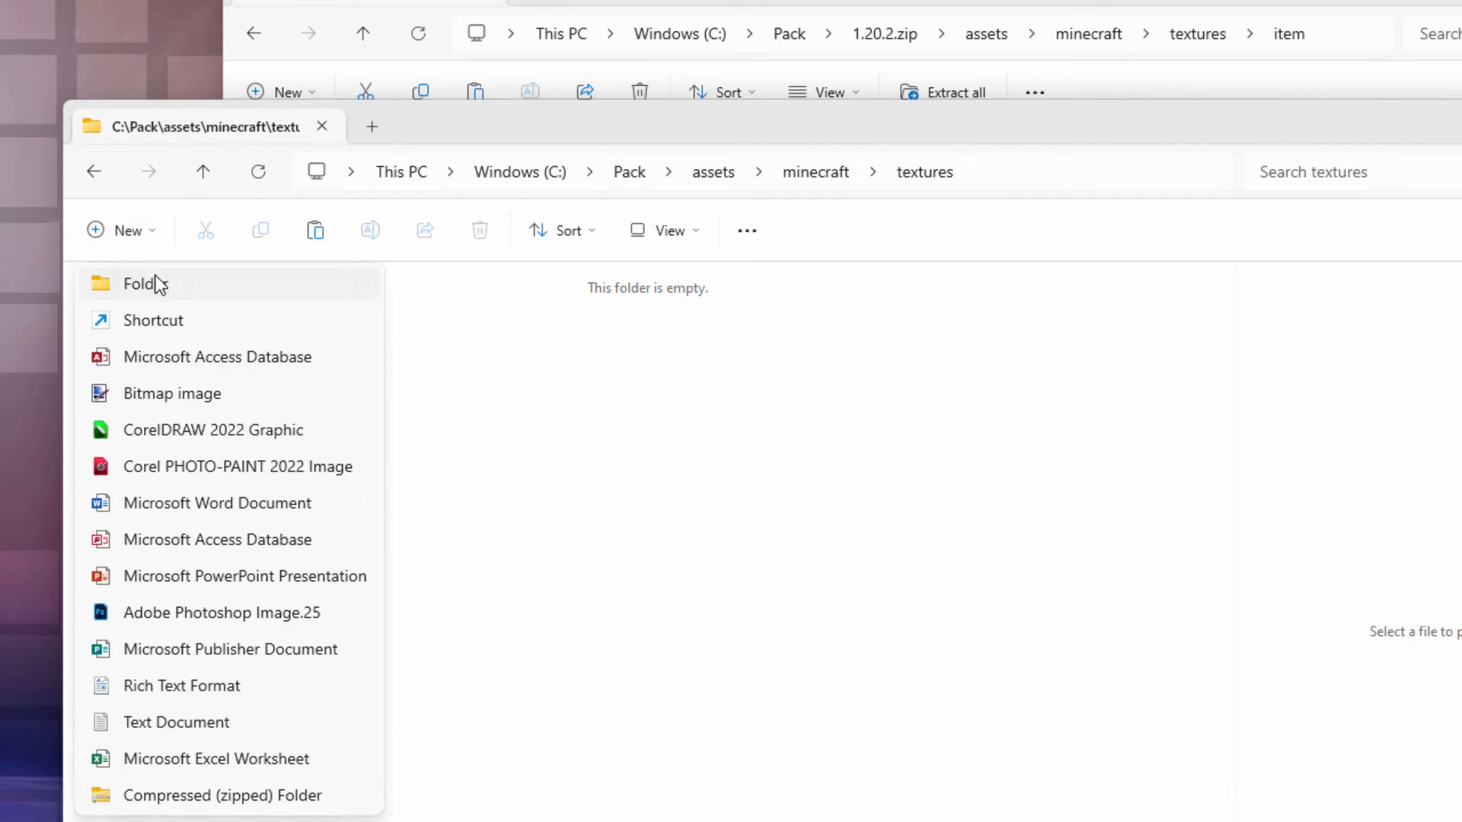
{"action": "left_click", "coordinate": [156, 284]}
{"action": "type", "text": "item"}
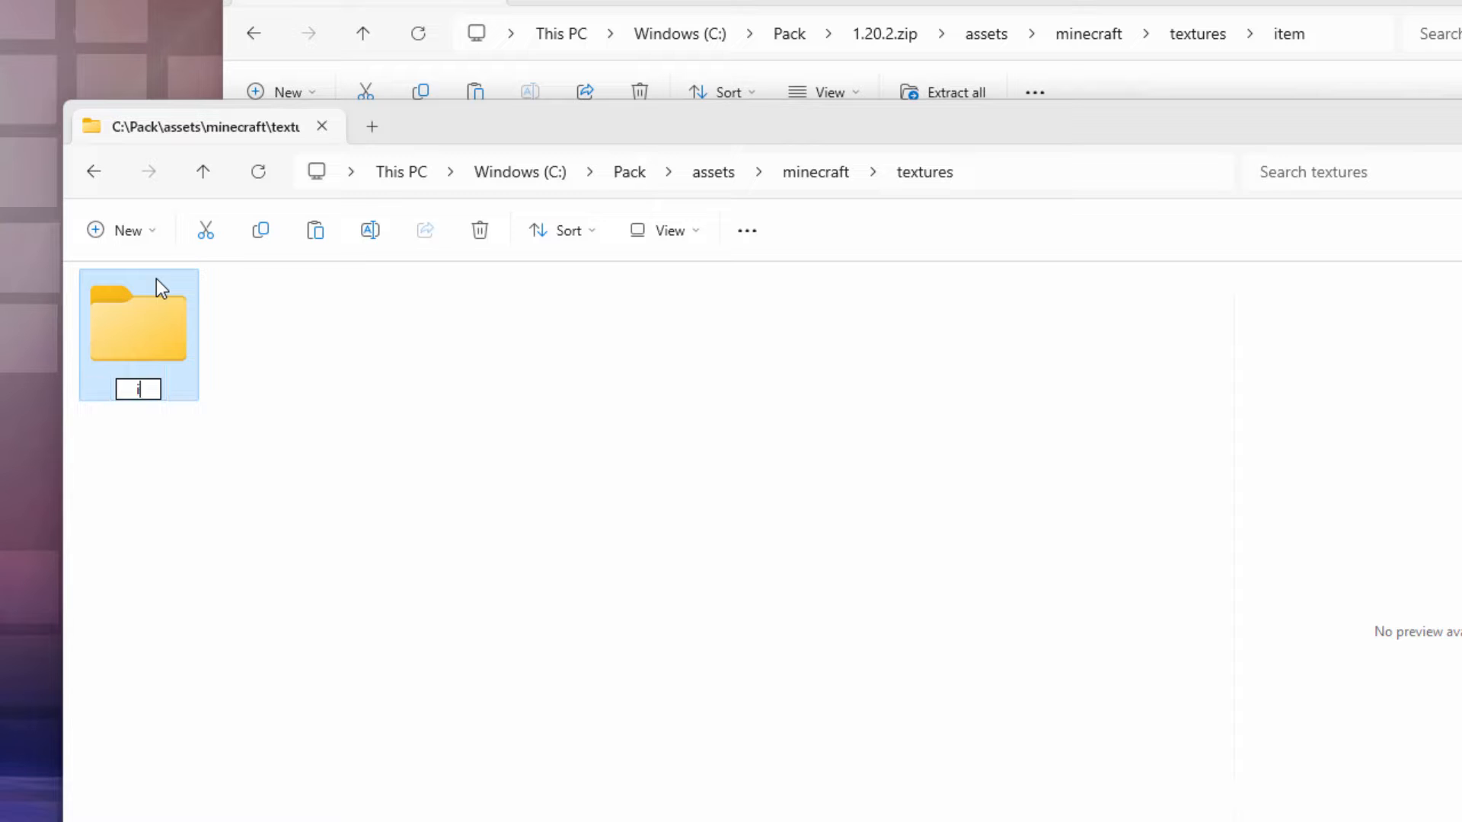
{"action": "left_click", "coordinate": [297, 434]}
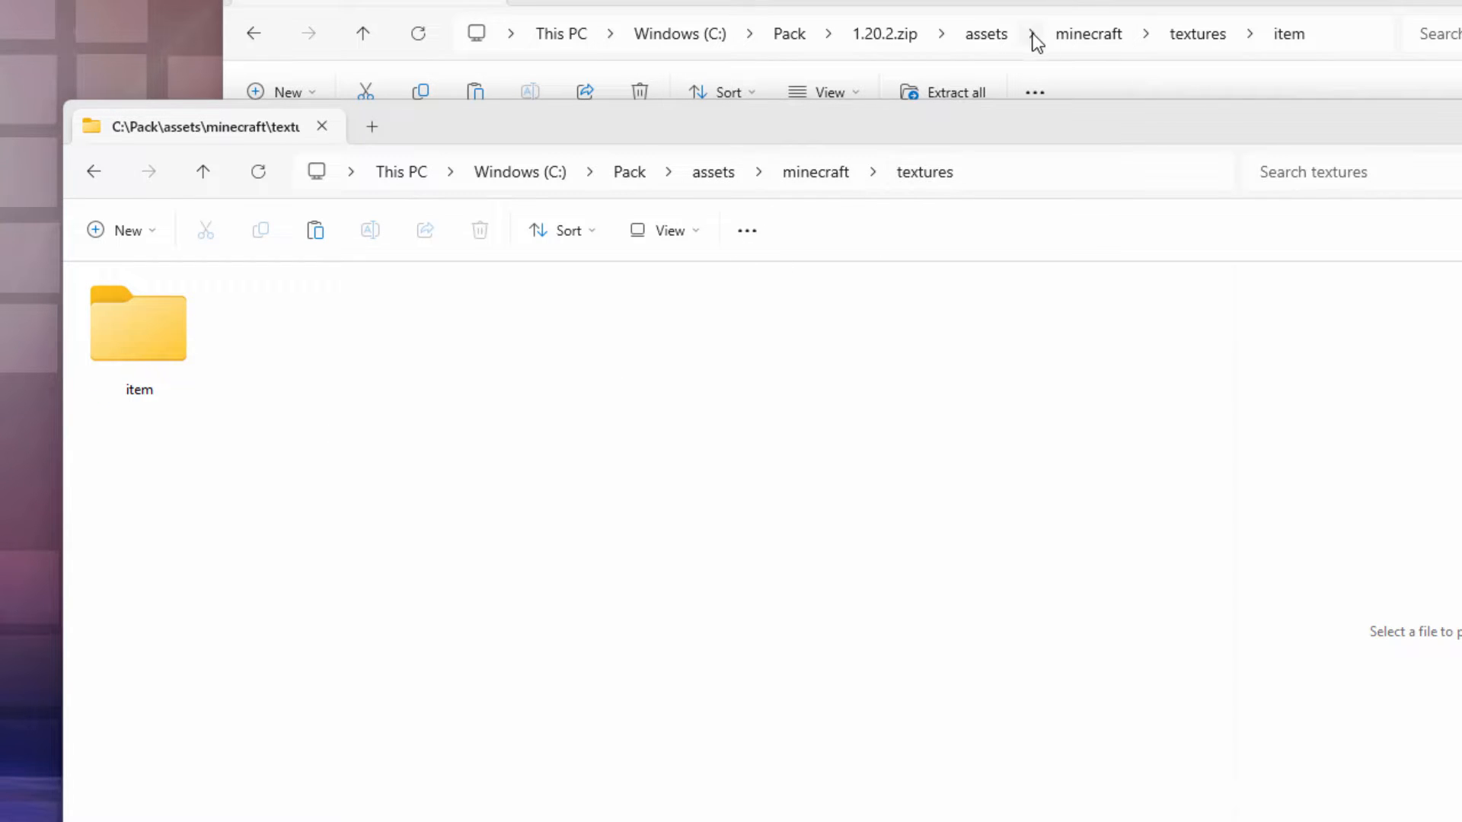
Return to C:\Pack and close the window showing the 1.20.2.zip archive
{"action": "left_click", "coordinate": [638, 182]}
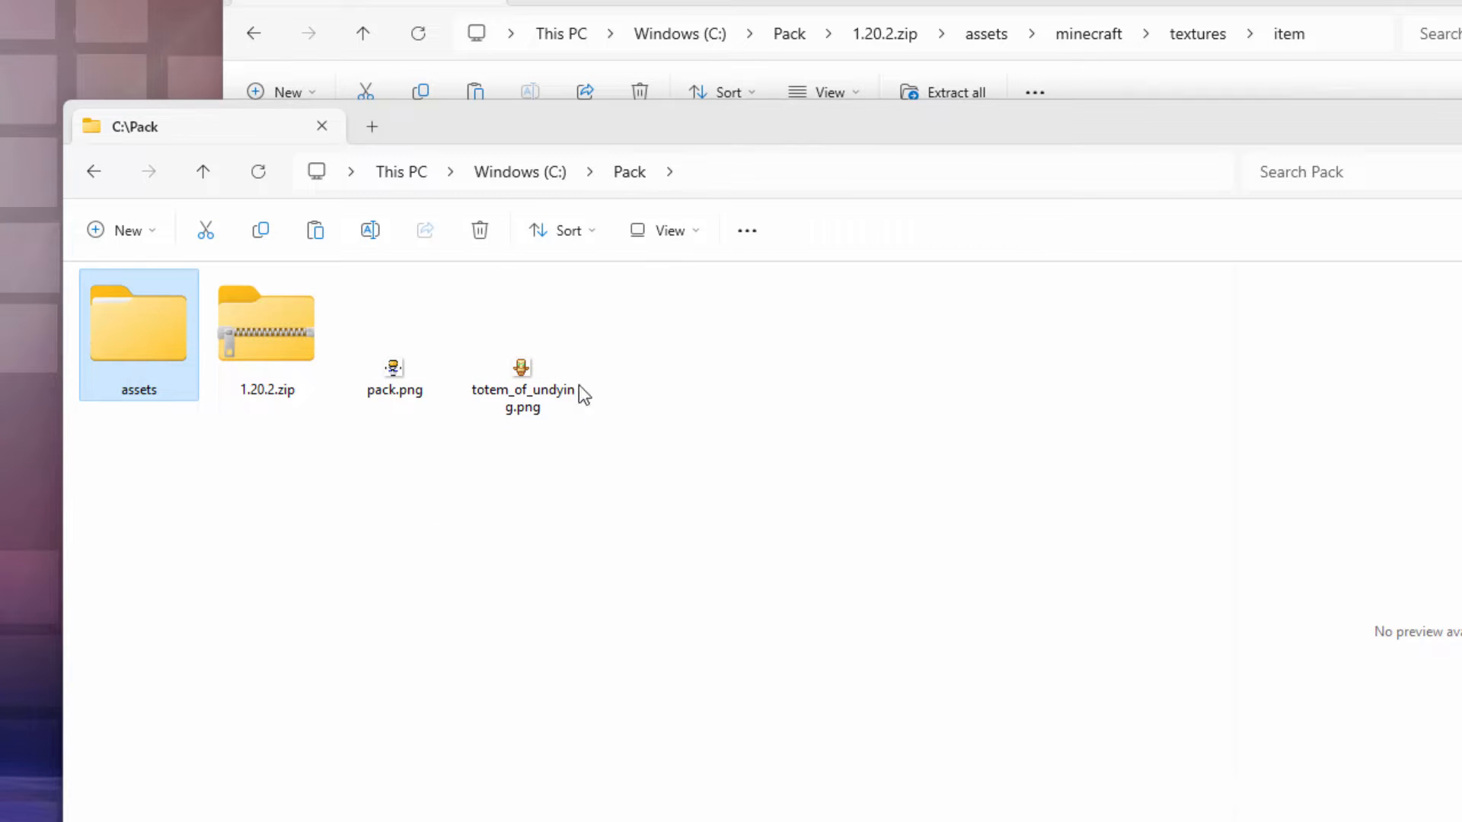
{"action": "left_click", "coordinate": [1197, 17]}
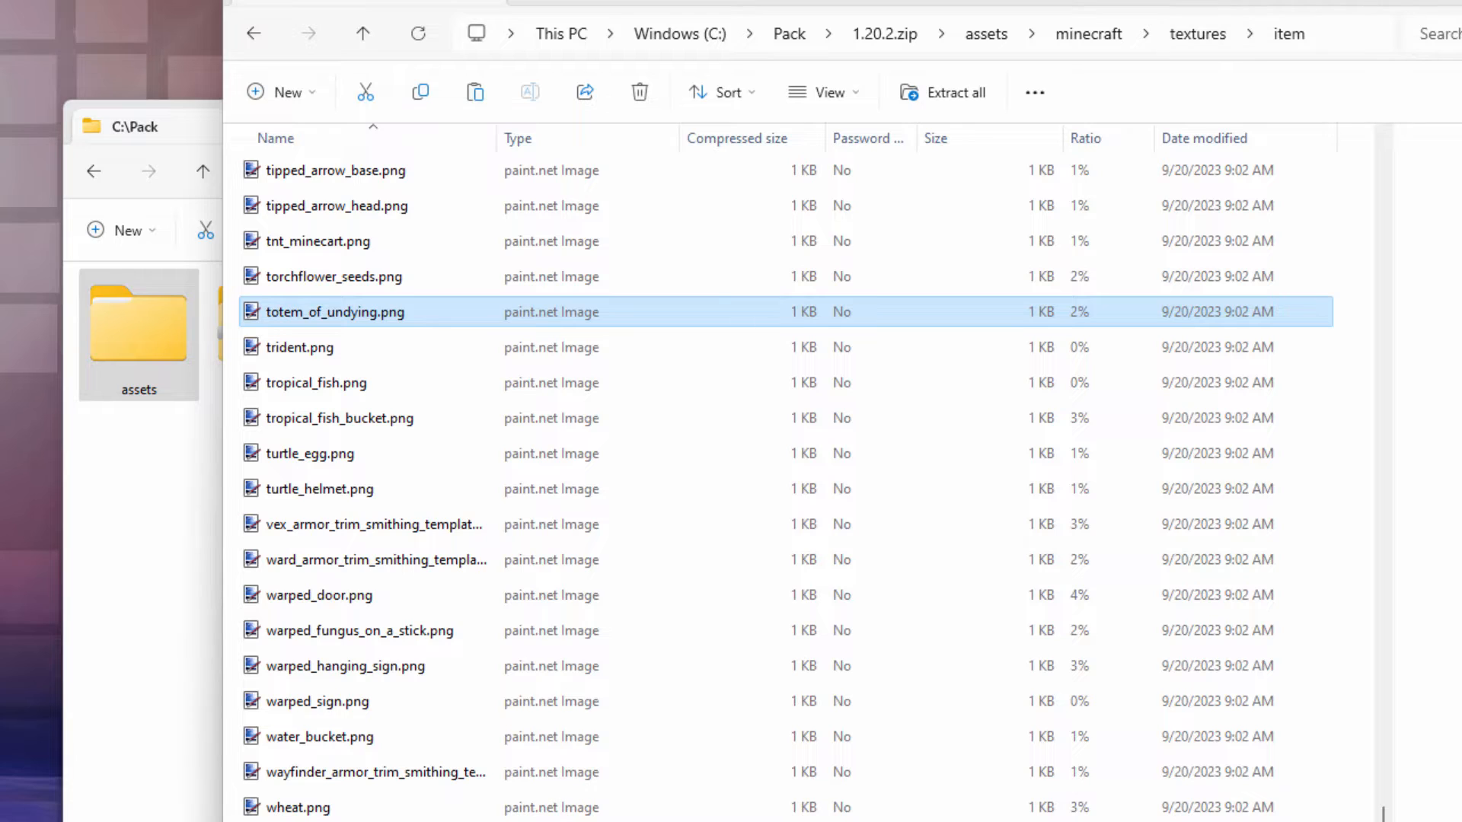
{"action": "key", "text": "alt+F4"}
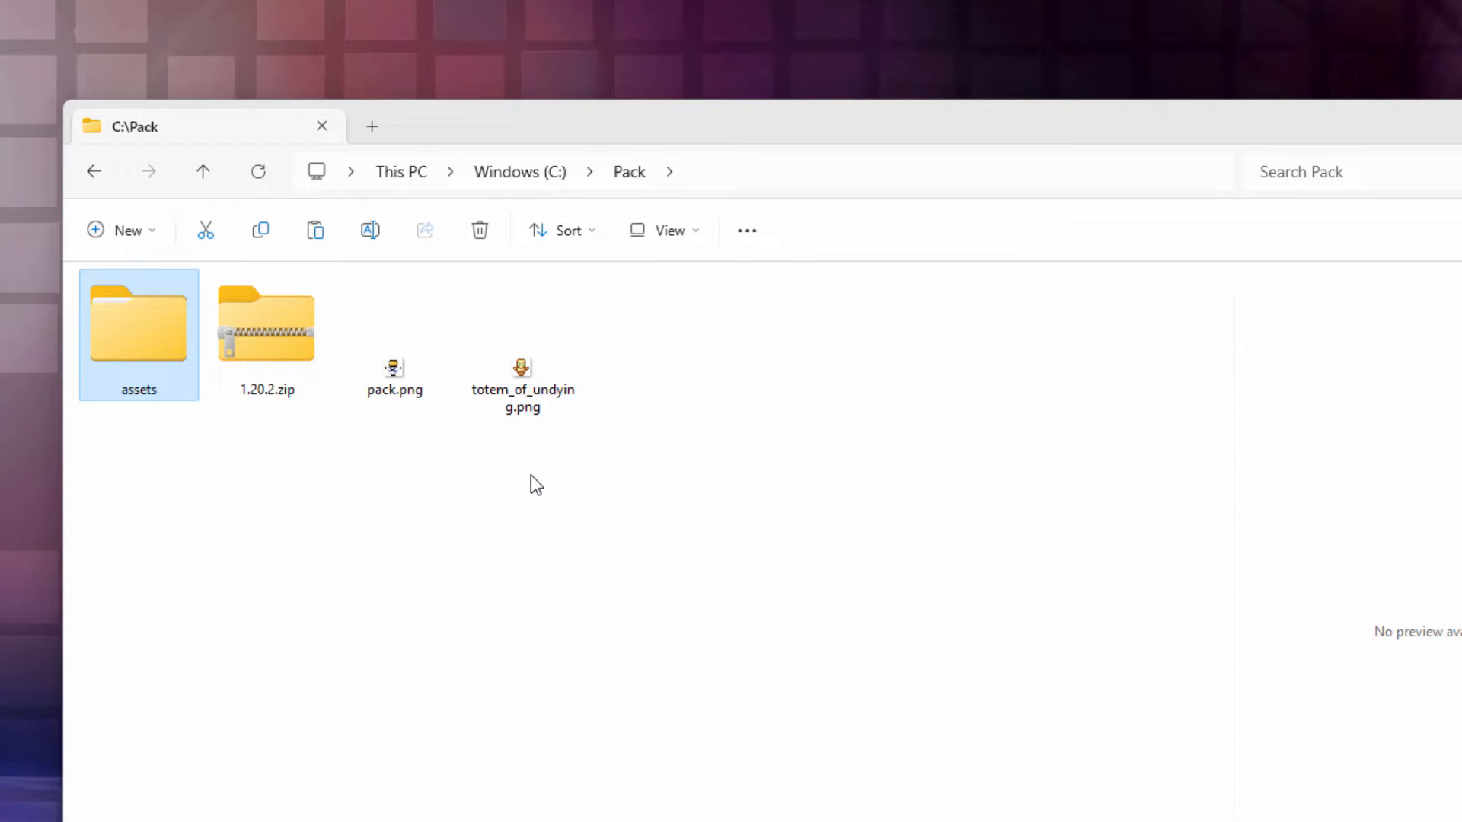
Switch to the Minecraft Launcher and open the Skins page for Java Edition
{"action": "left_click", "coordinate": [798, 38]}
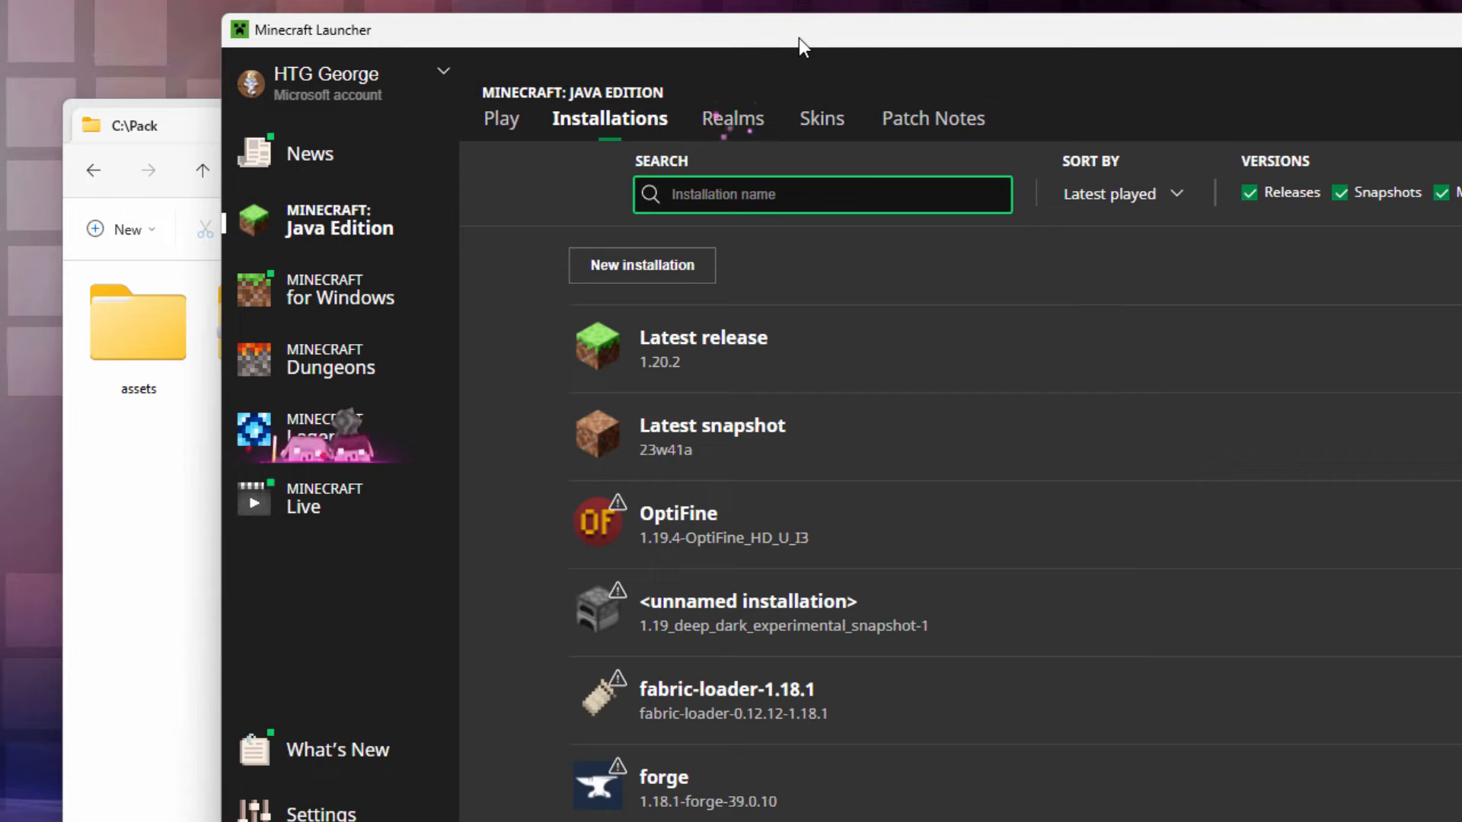
{"action": "left_click", "coordinate": [826, 128]}
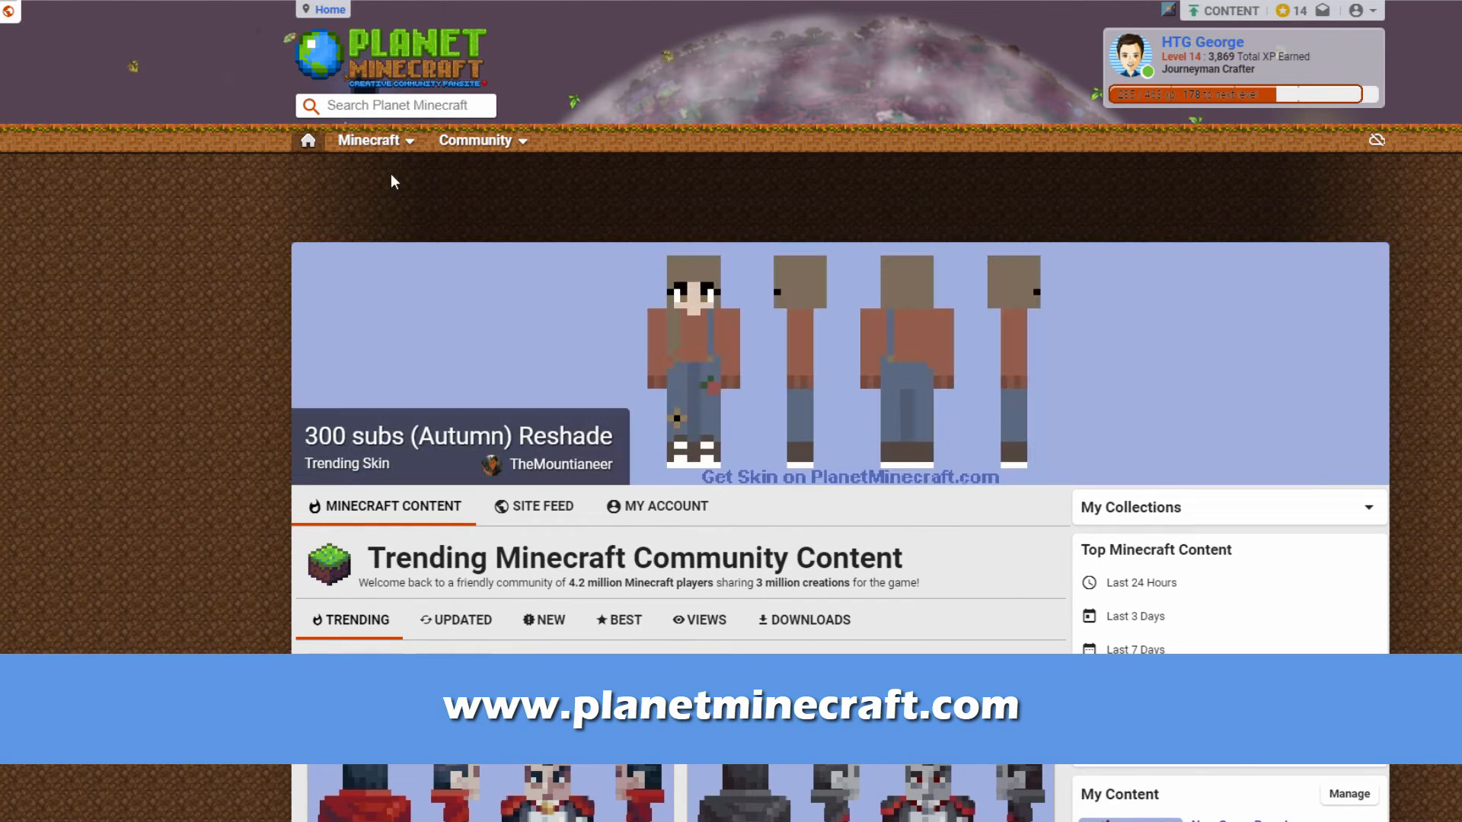
On planetminecraft.com, open the PMCSkin3D tool and start its advanced editor
{"action": "left_click", "coordinate": [370, 145]}
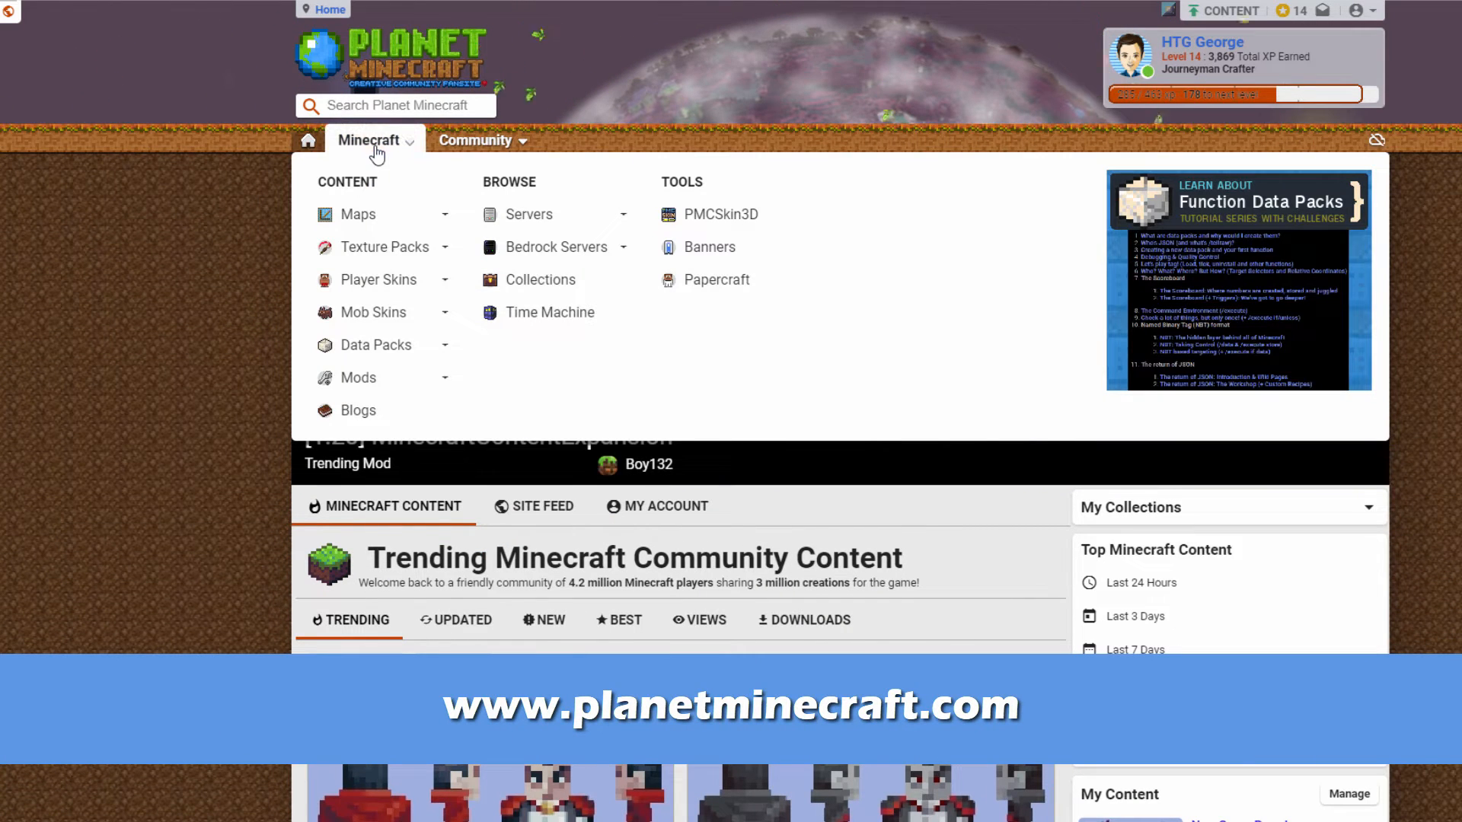
{"action": "left_click", "coordinate": [737, 223]}
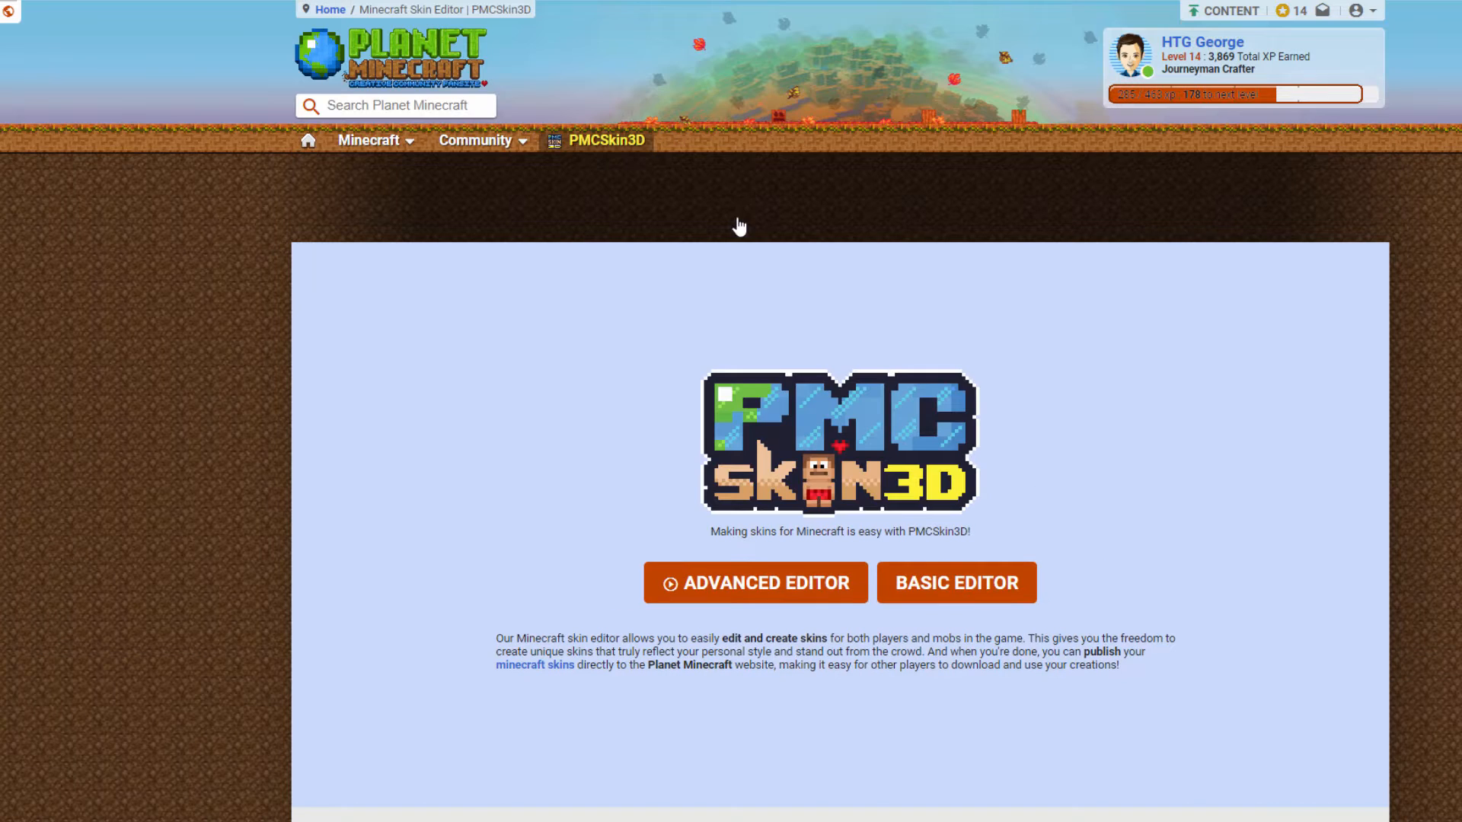
{"action": "left_click", "coordinate": [716, 588]}
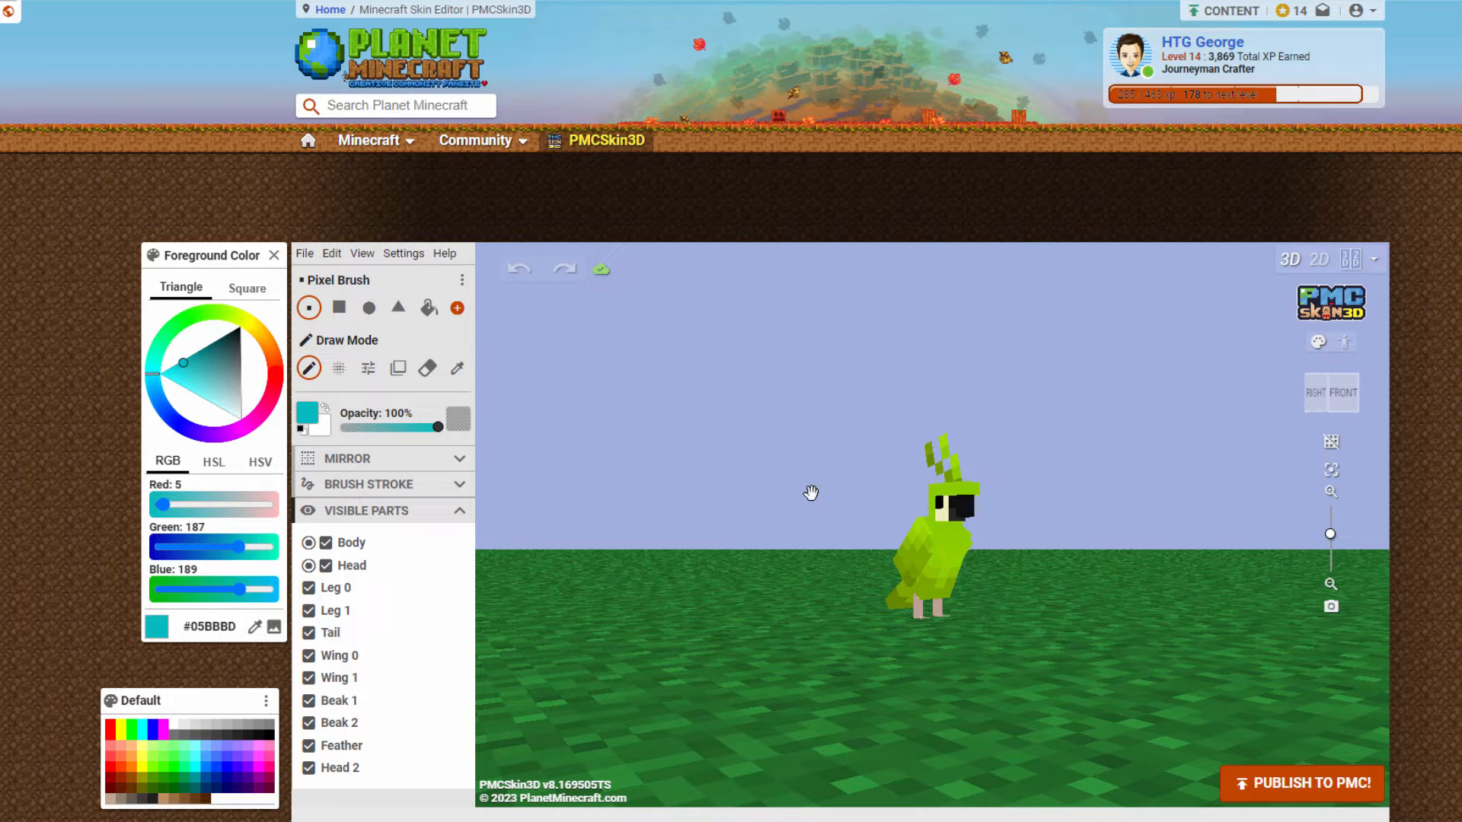
Import a player skin into the editor by entering the player's Minecraft username
{"action": "left_click", "coordinate": [304, 255]}
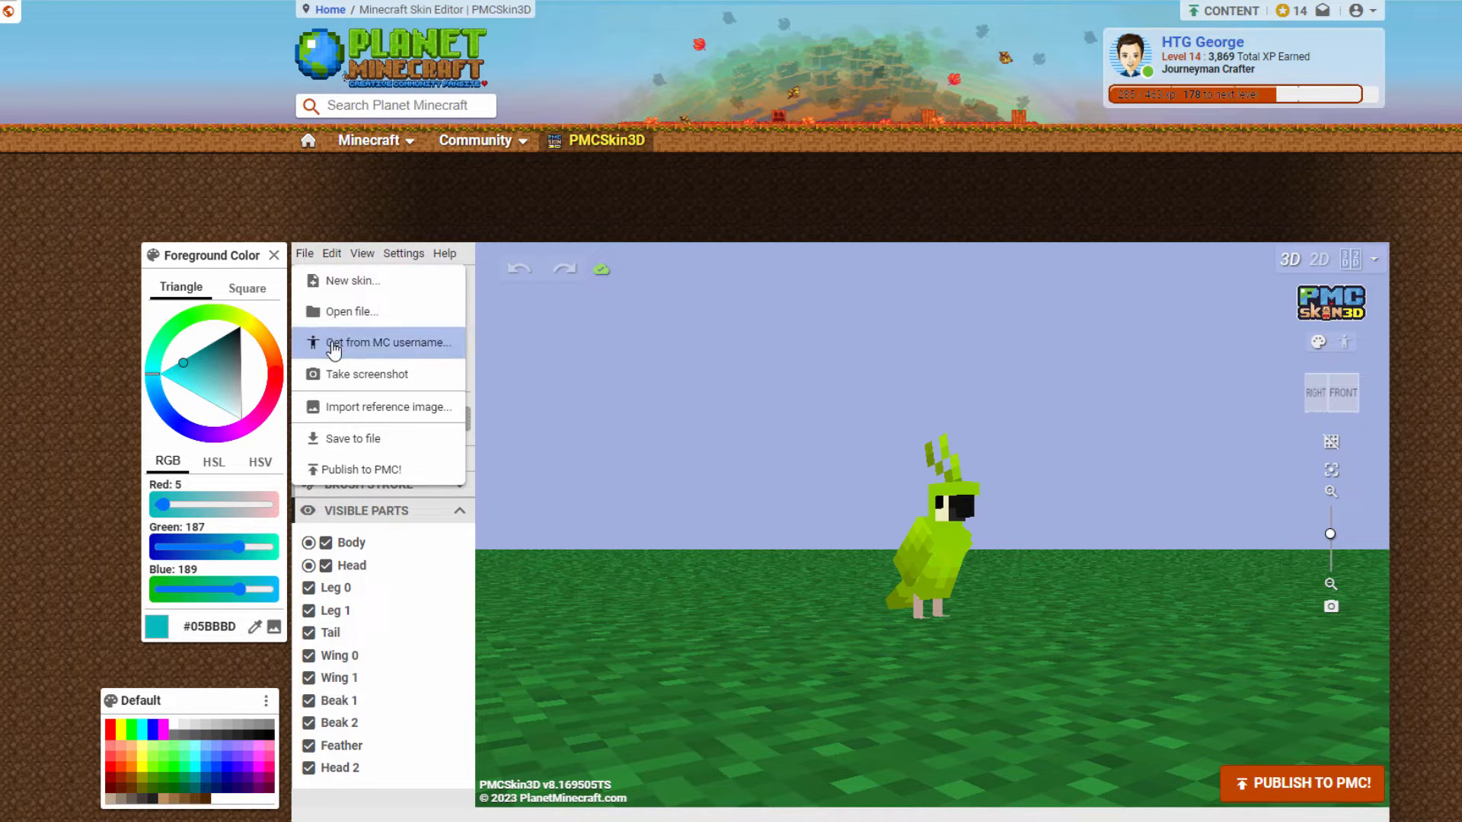
{"action": "left_click", "coordinate": [397, 346]}
{"action": "left_click", "coordinate": [827, 459]}
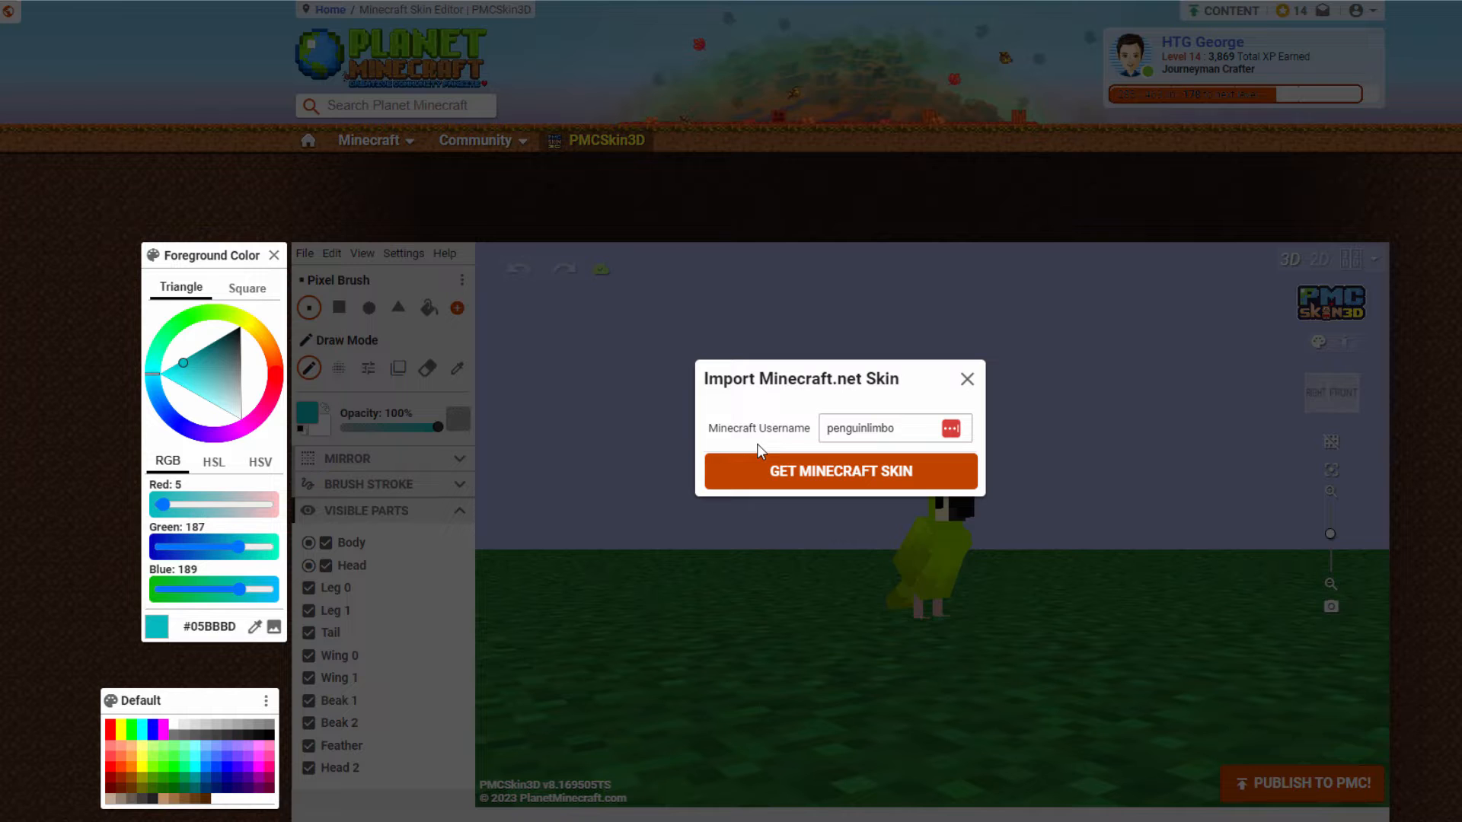
{"action": "left_click", "coordinate": [843, 478]}
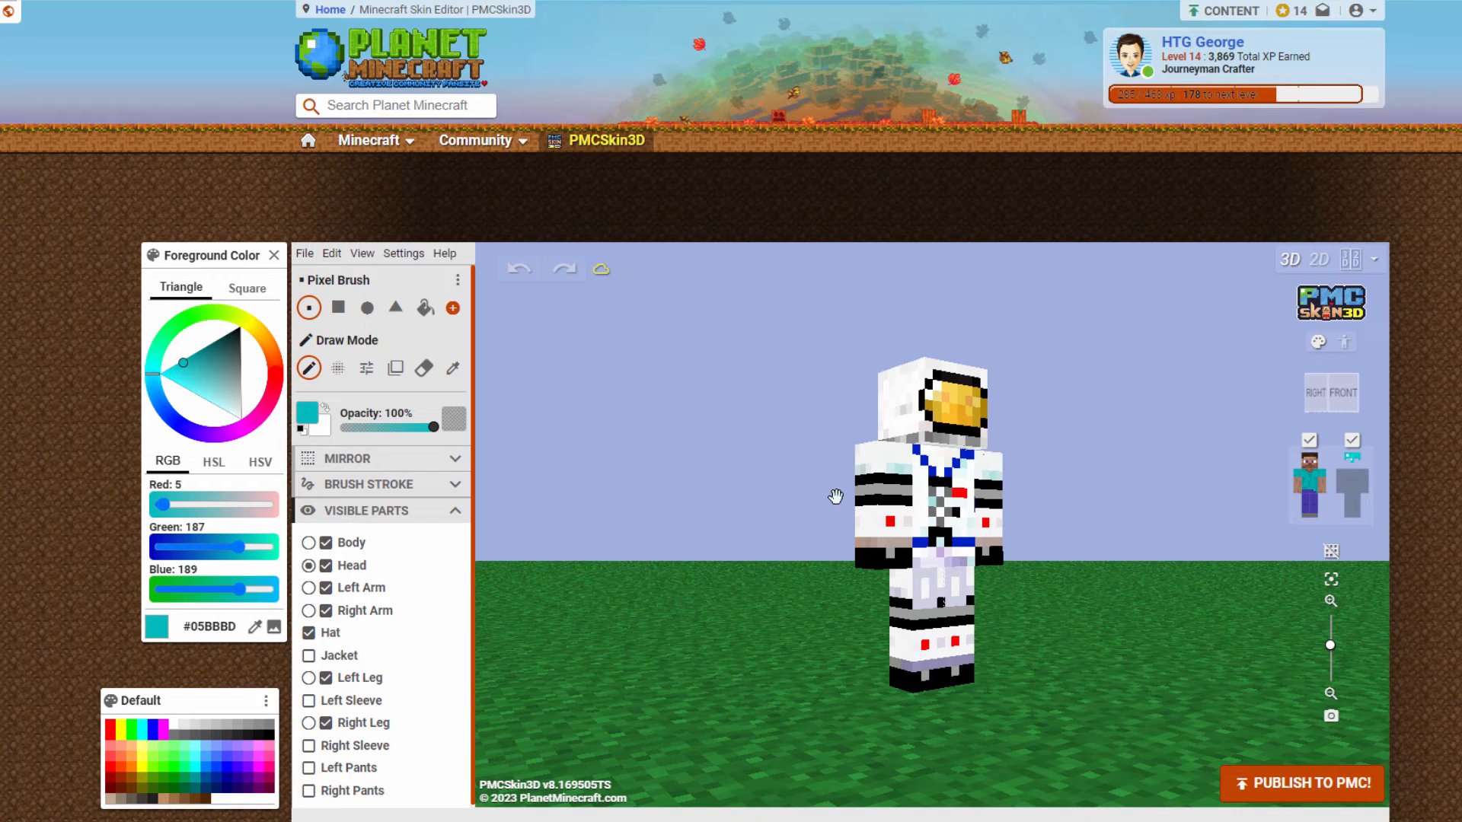
Turn the skin model to face straight to the front and save a PNG screenshot of it in C:\Pack
{"action": "left_click_drag", "start_coordinate": [1124, 474], "coordinate": [999, 497]}
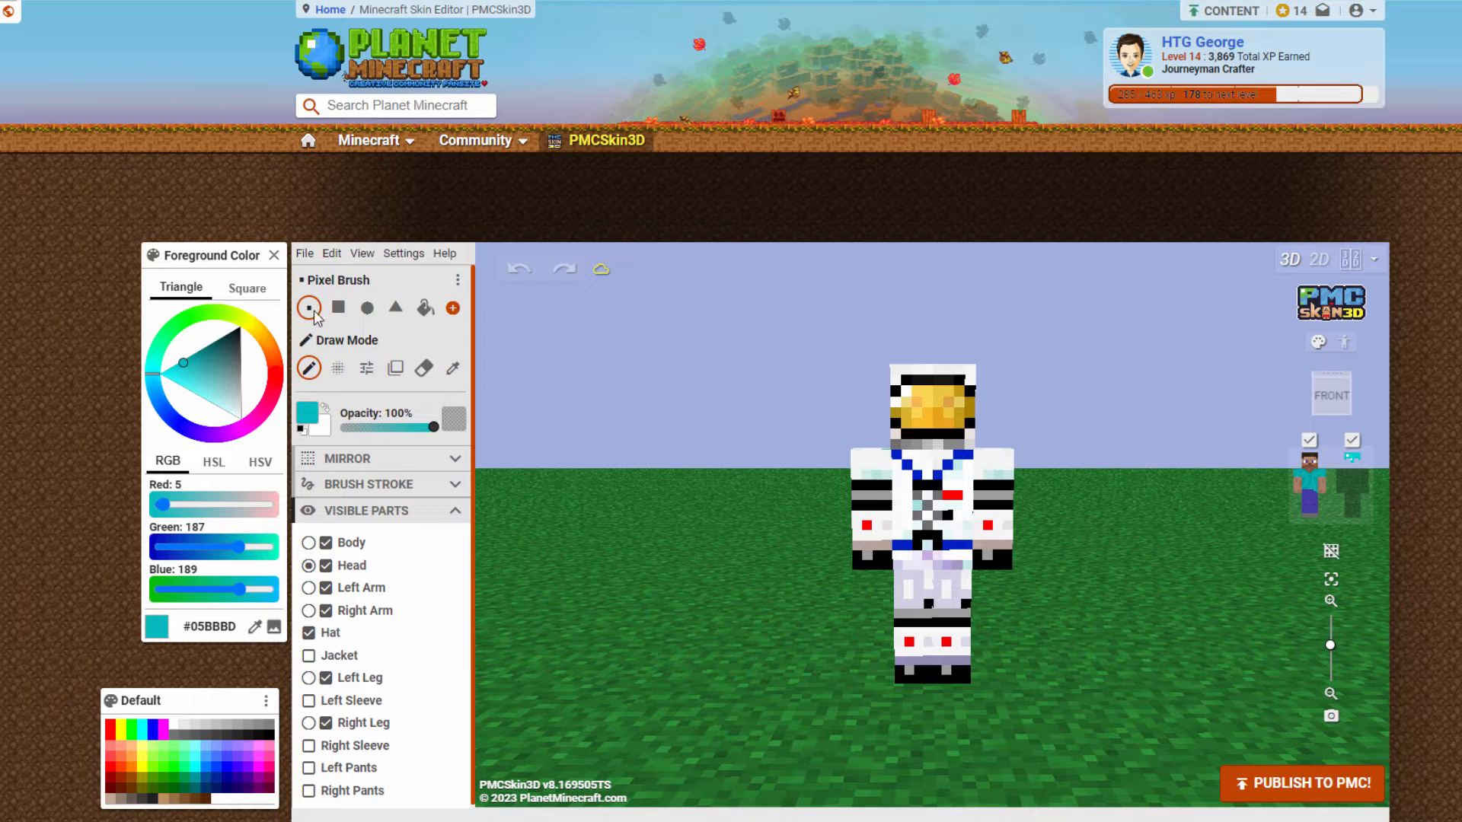
{"action": "left_click", "coordinate": [305, 255]}
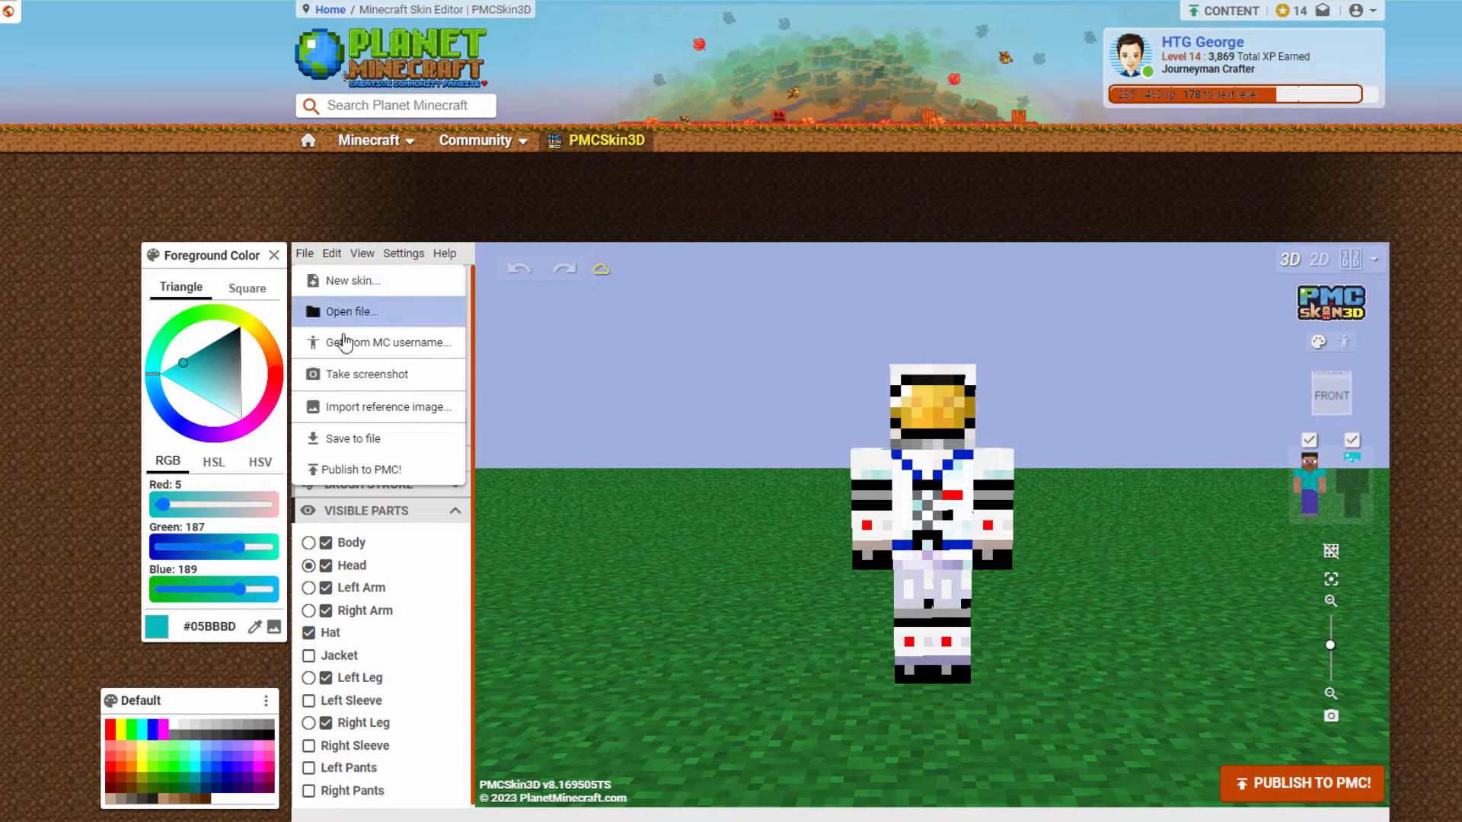
{"action": "left_click", "coordinate": [392, 377]}
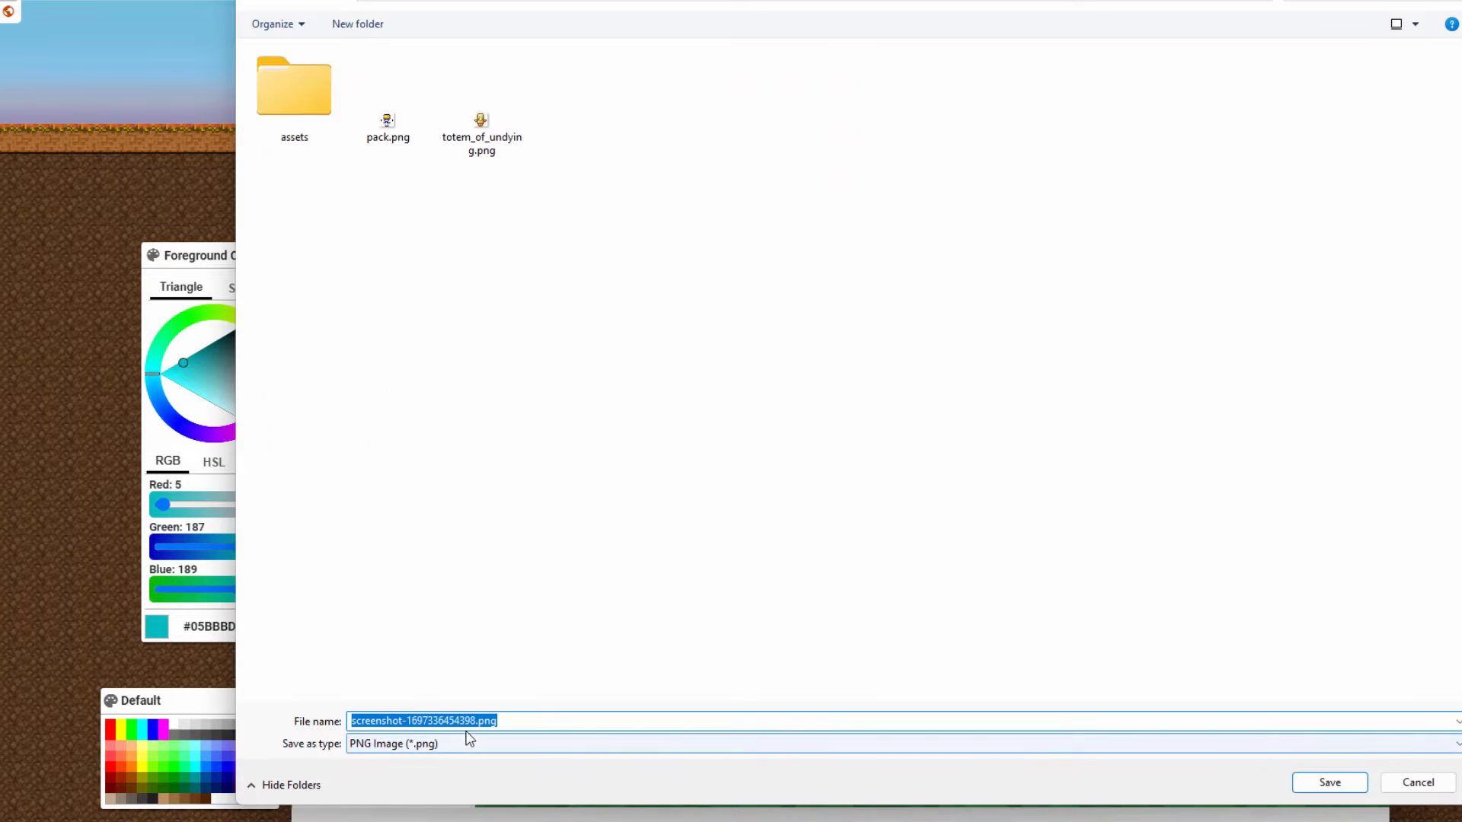
{"action": "left_click_drag", "start_coordinate": [752, 245], "coordinate": [751, 690]}
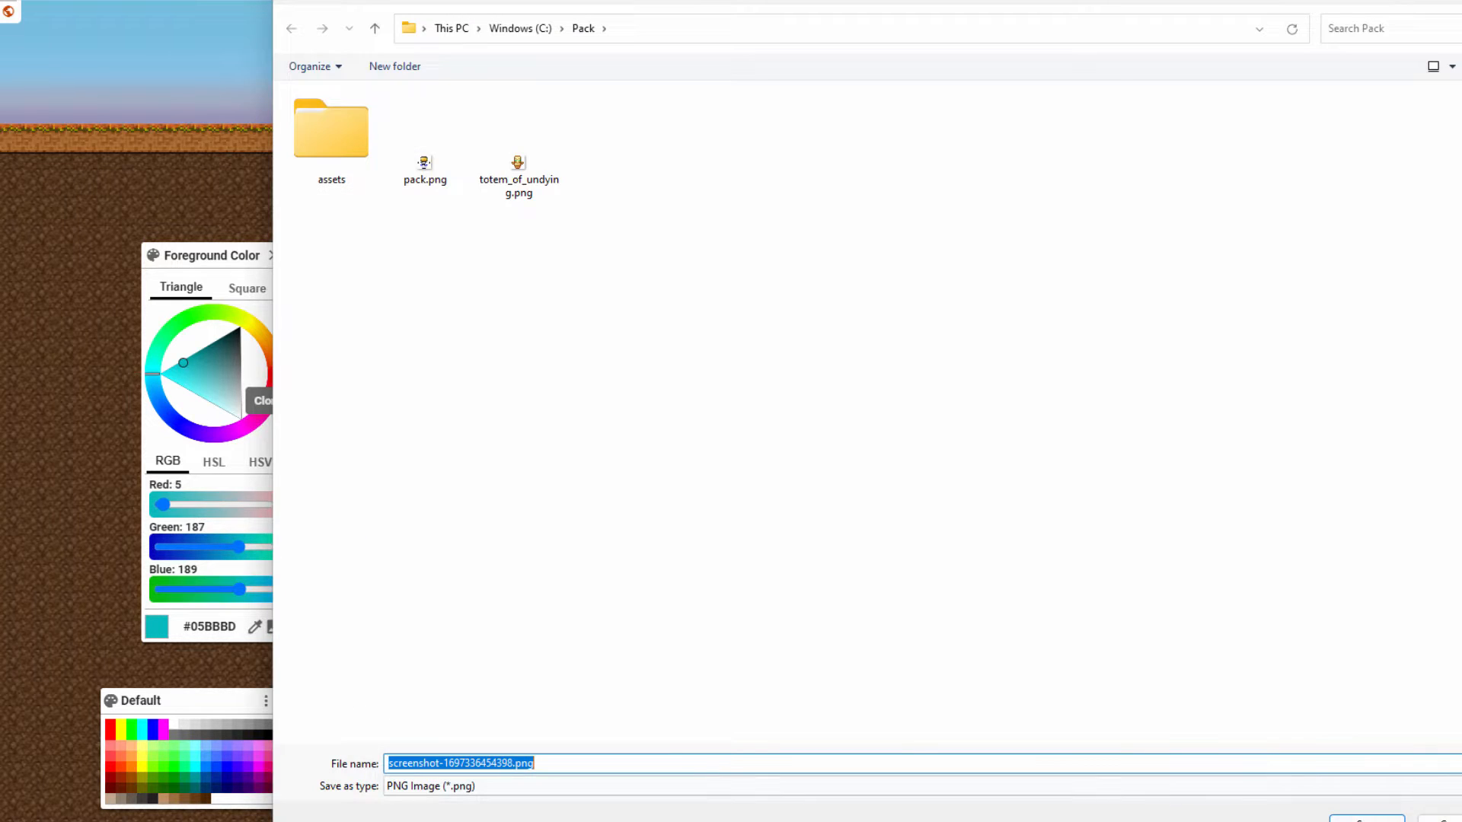
{"action": "left_click", "coordinate": [1368, 817]}
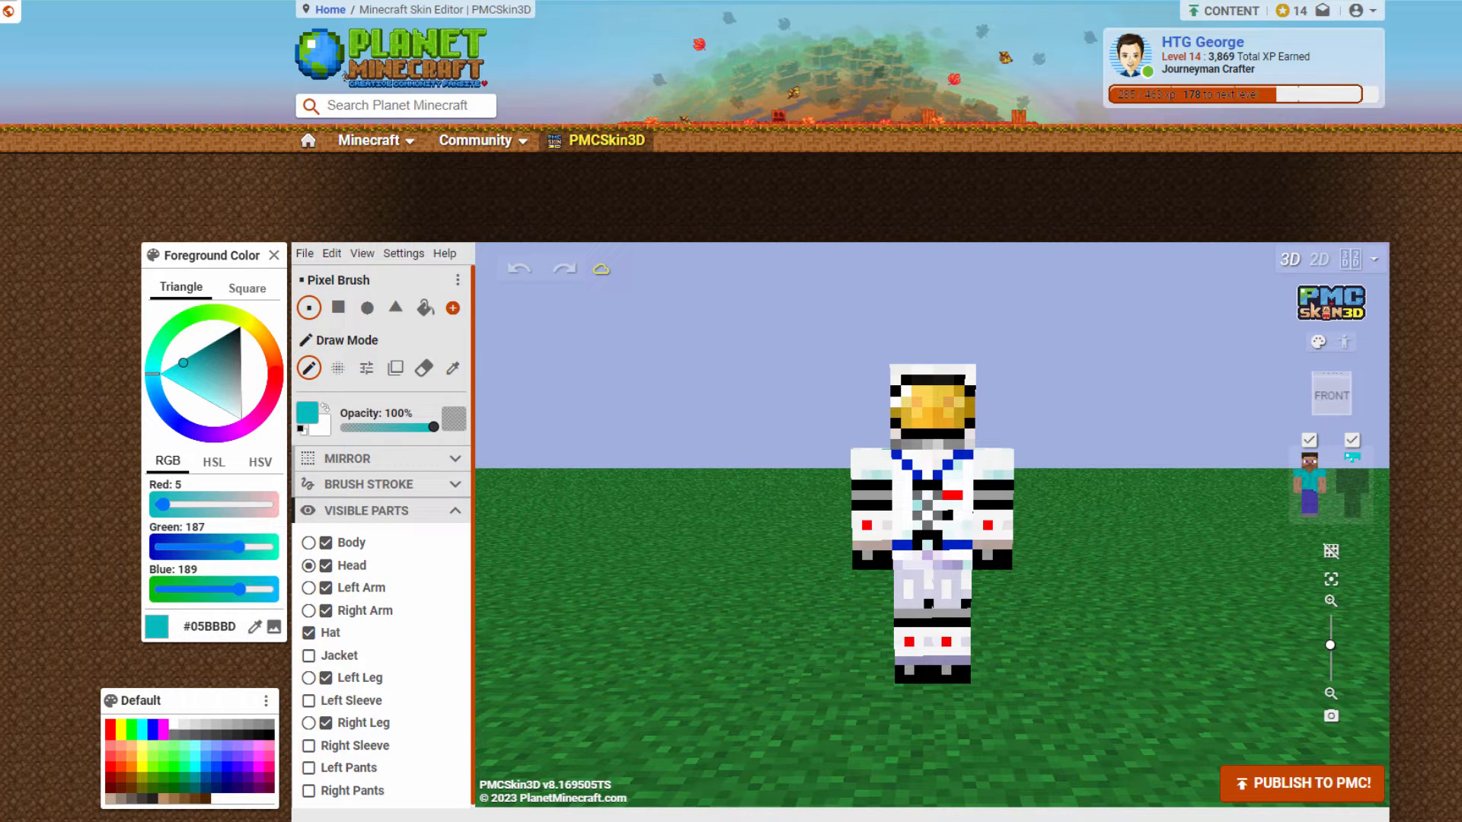
{"action": "key", "text": "ctrl+w"}
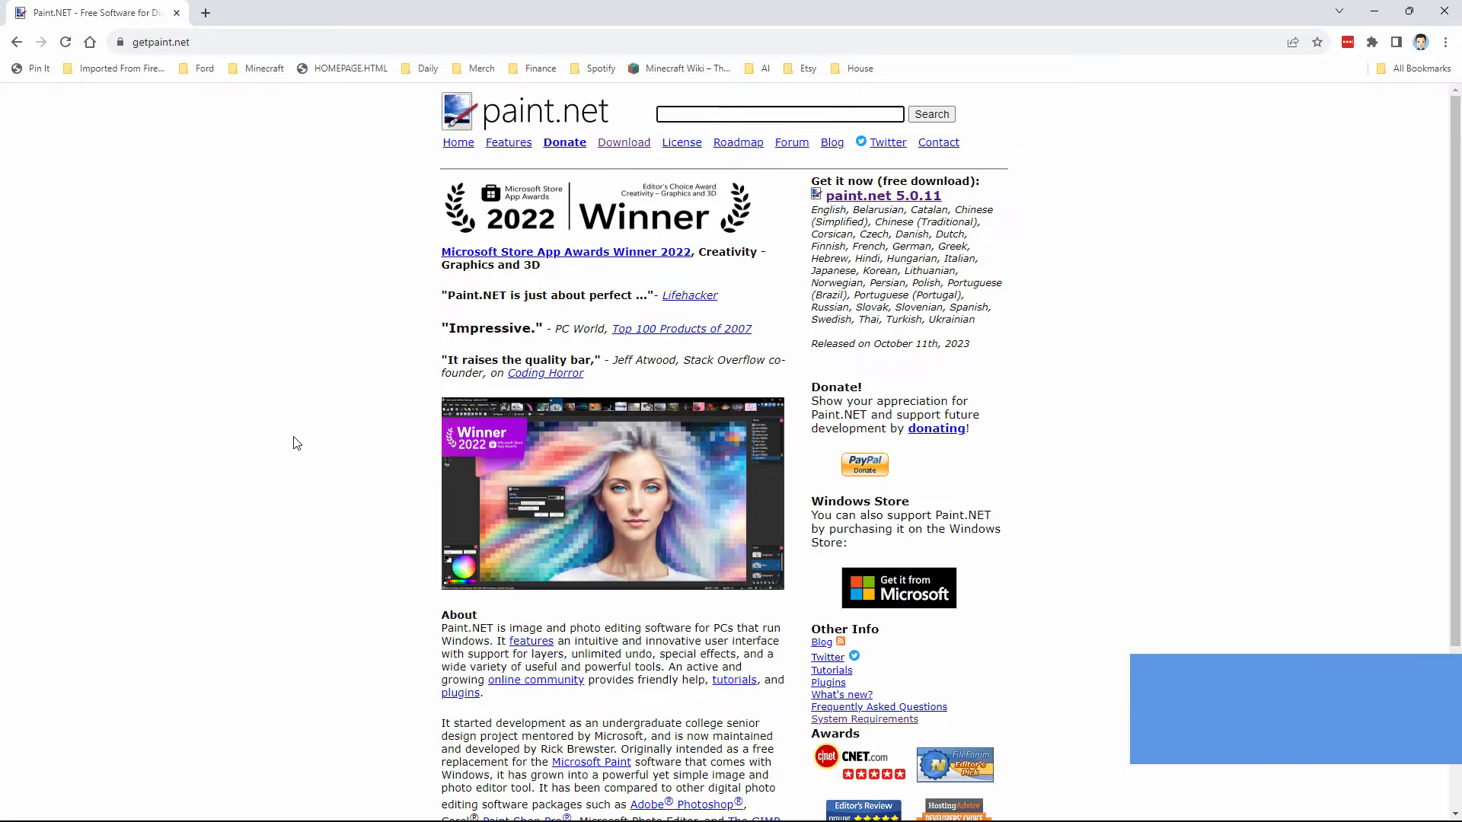
Open the download page of getpaint.net to find the paint.net installer
{"action": "left_click", "coordinate": [168, 47]}
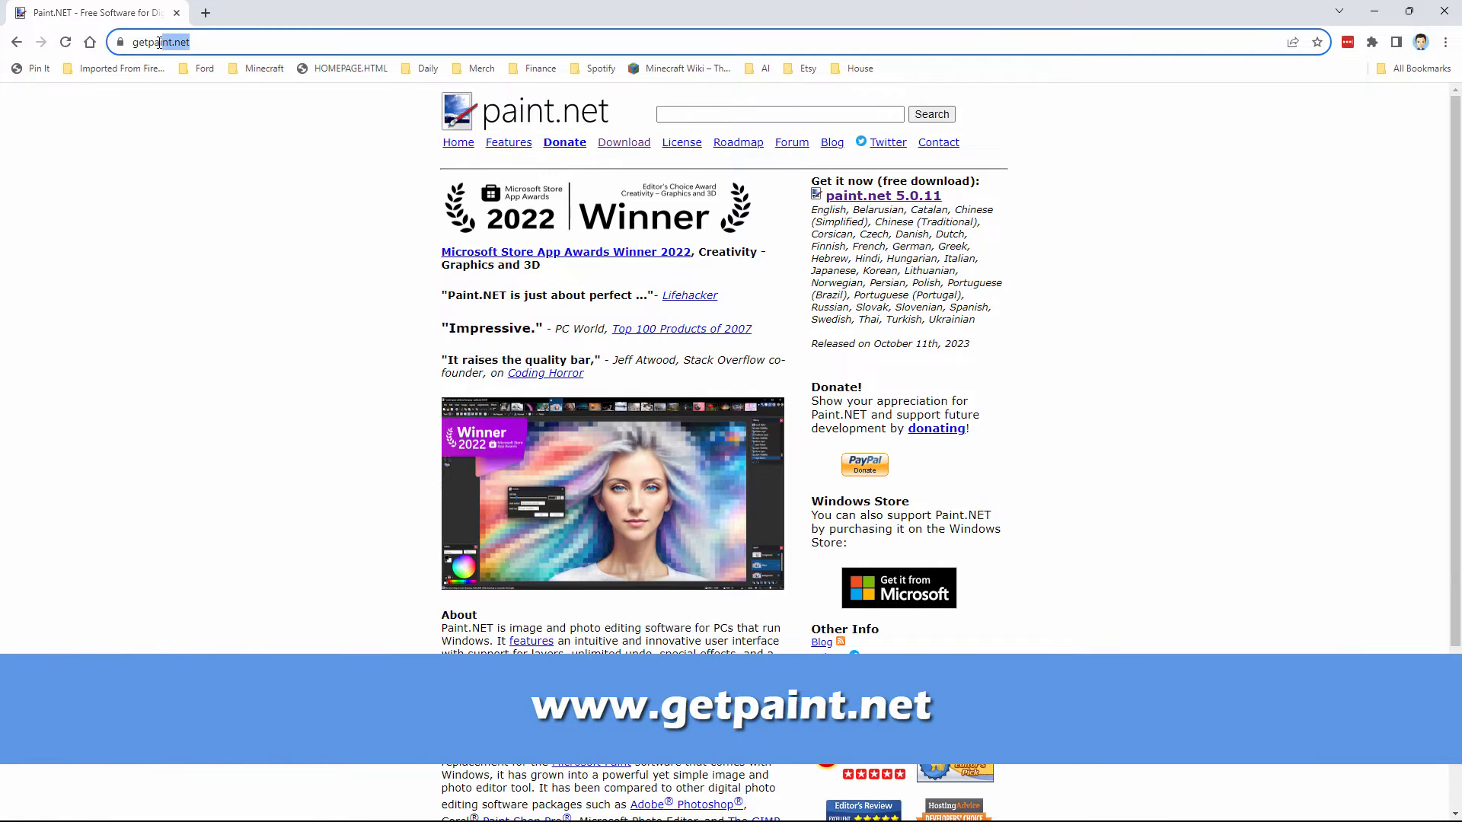
{"action": "left_click", "coordinate": [291, 207]}
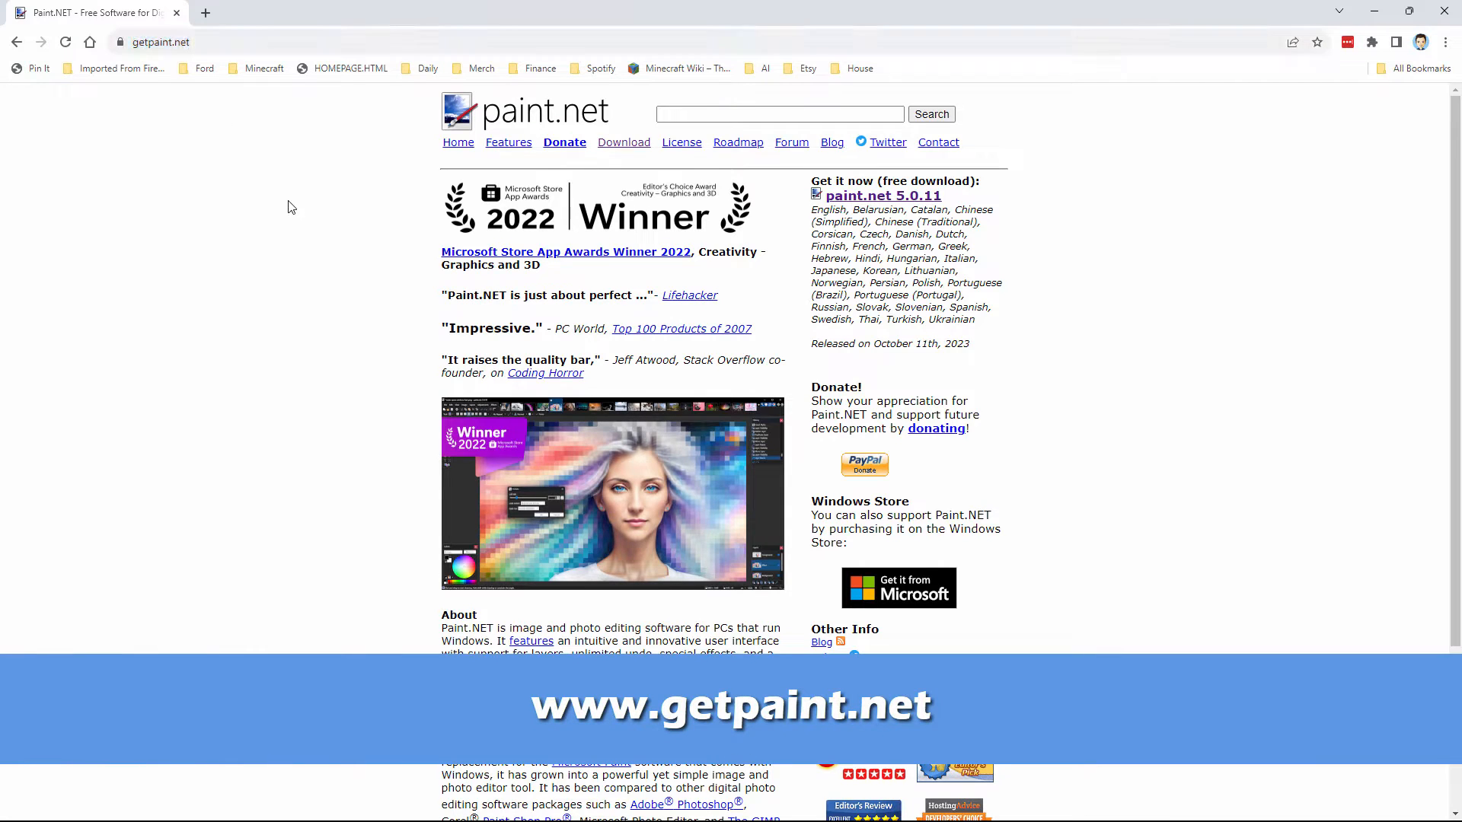
{"action": "left_click", "coordinate": [624, 144]}
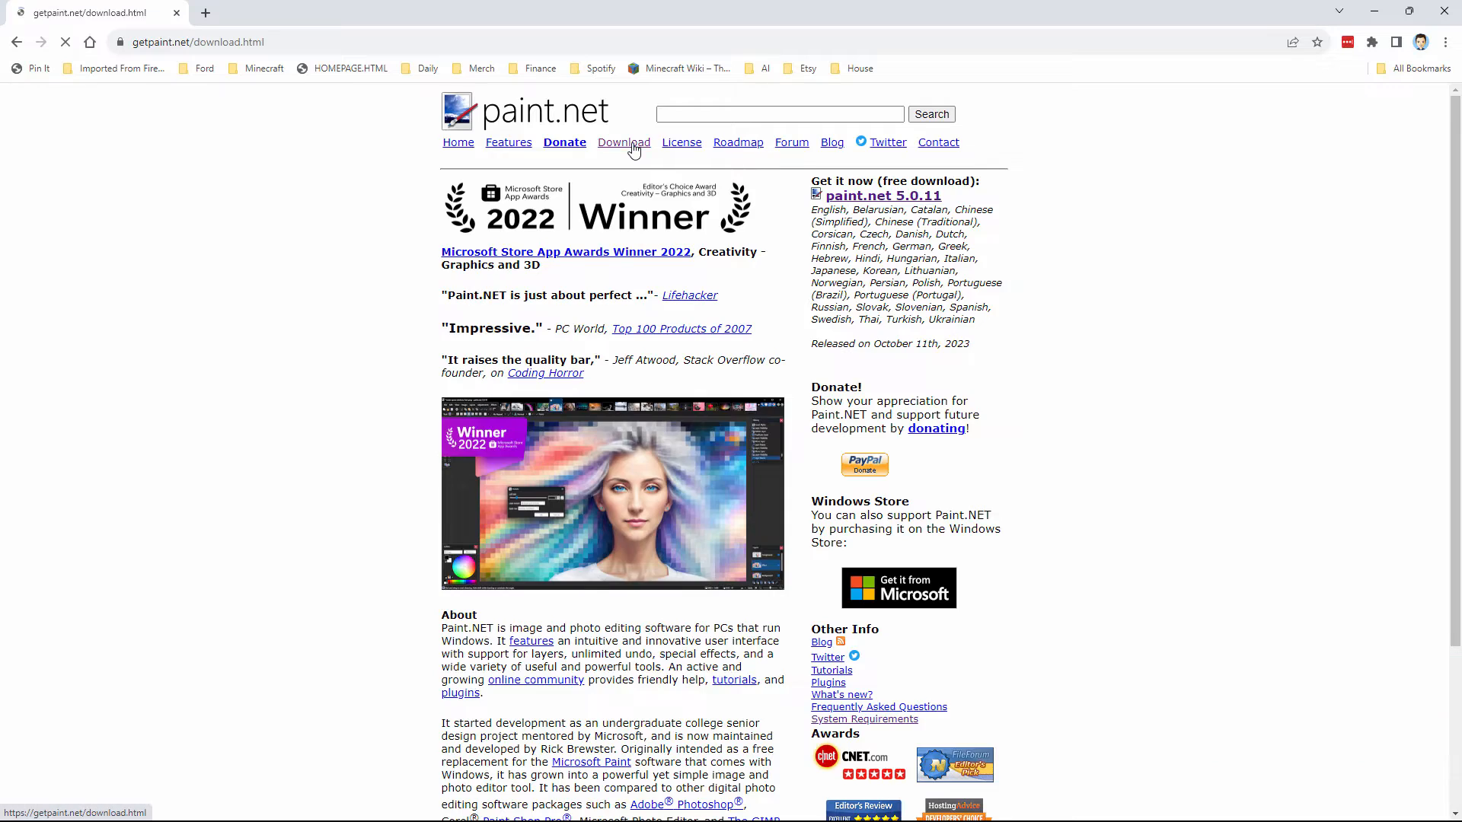
{"action": "scroll", "coordinate": [1009, 454], "scroll_direction": "down", "scroll_amount": 3}
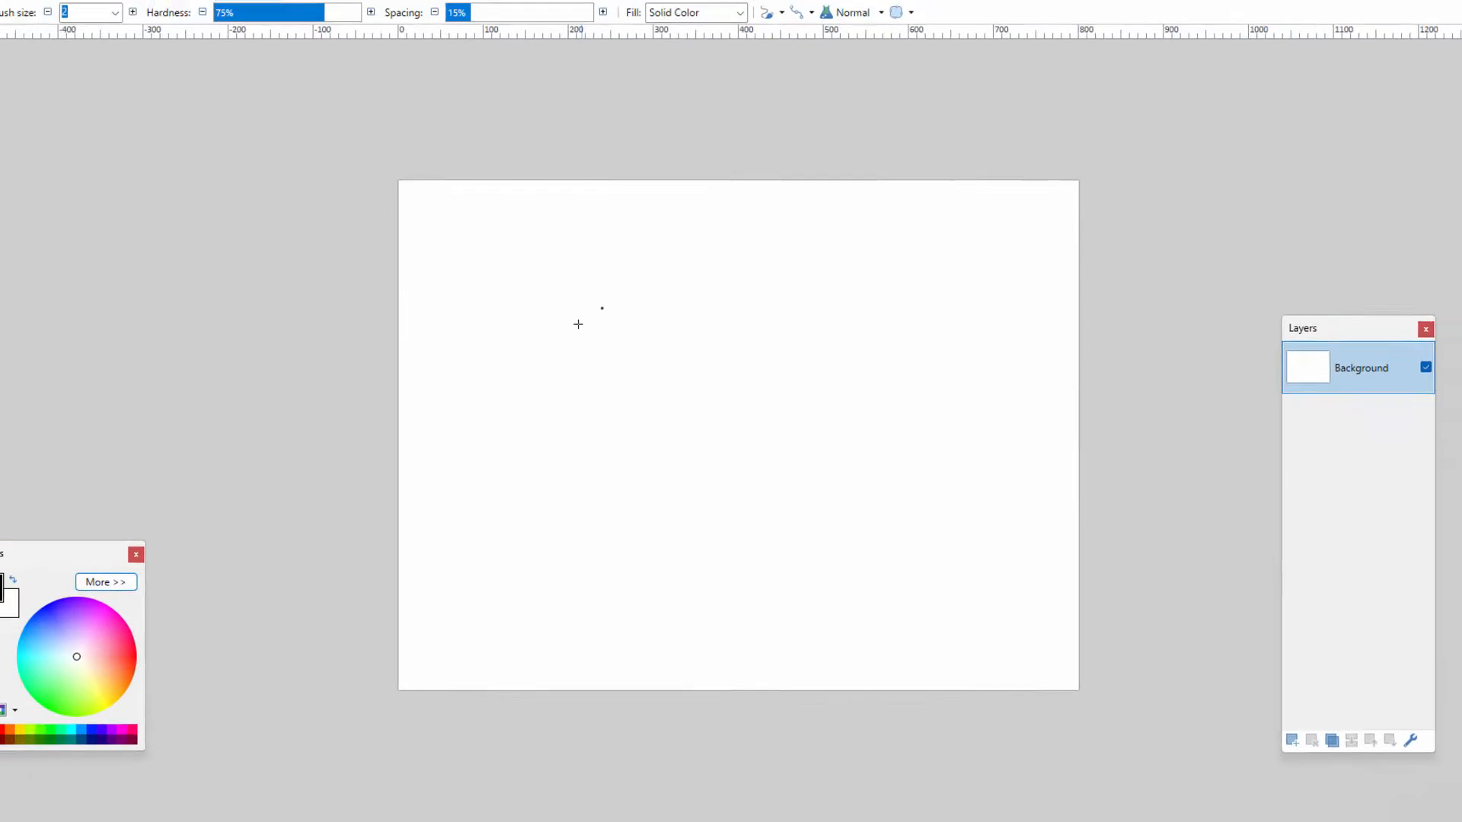
Switch to paint.net and open totem_of_undying.png from C:\Pack
{"action": "left_click_drag", "start_coordinate": [1299, 353], "coordinate": [1200, 225]}
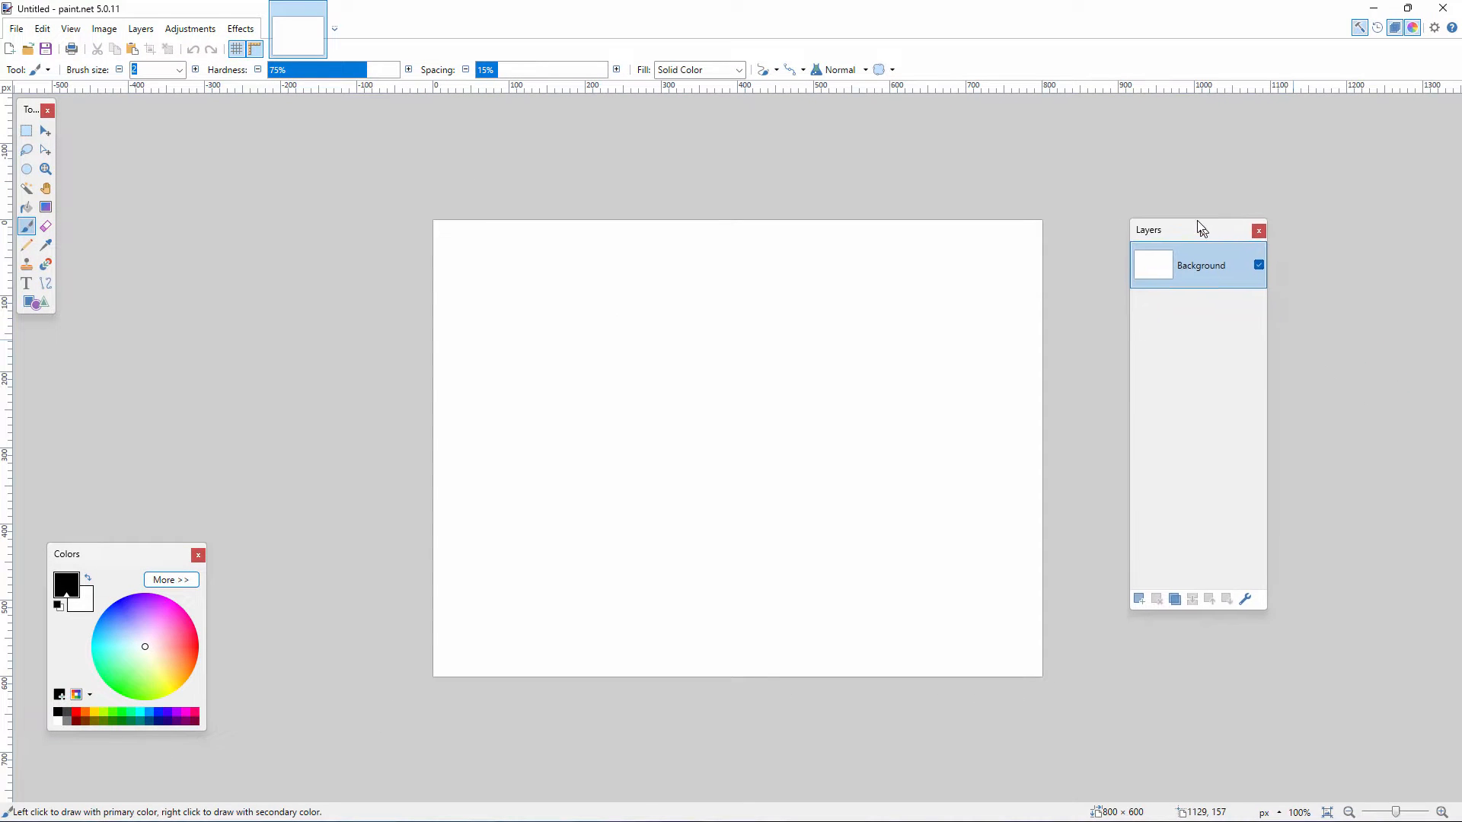
{"action": "left_click", "coordinate": [20, 30]}
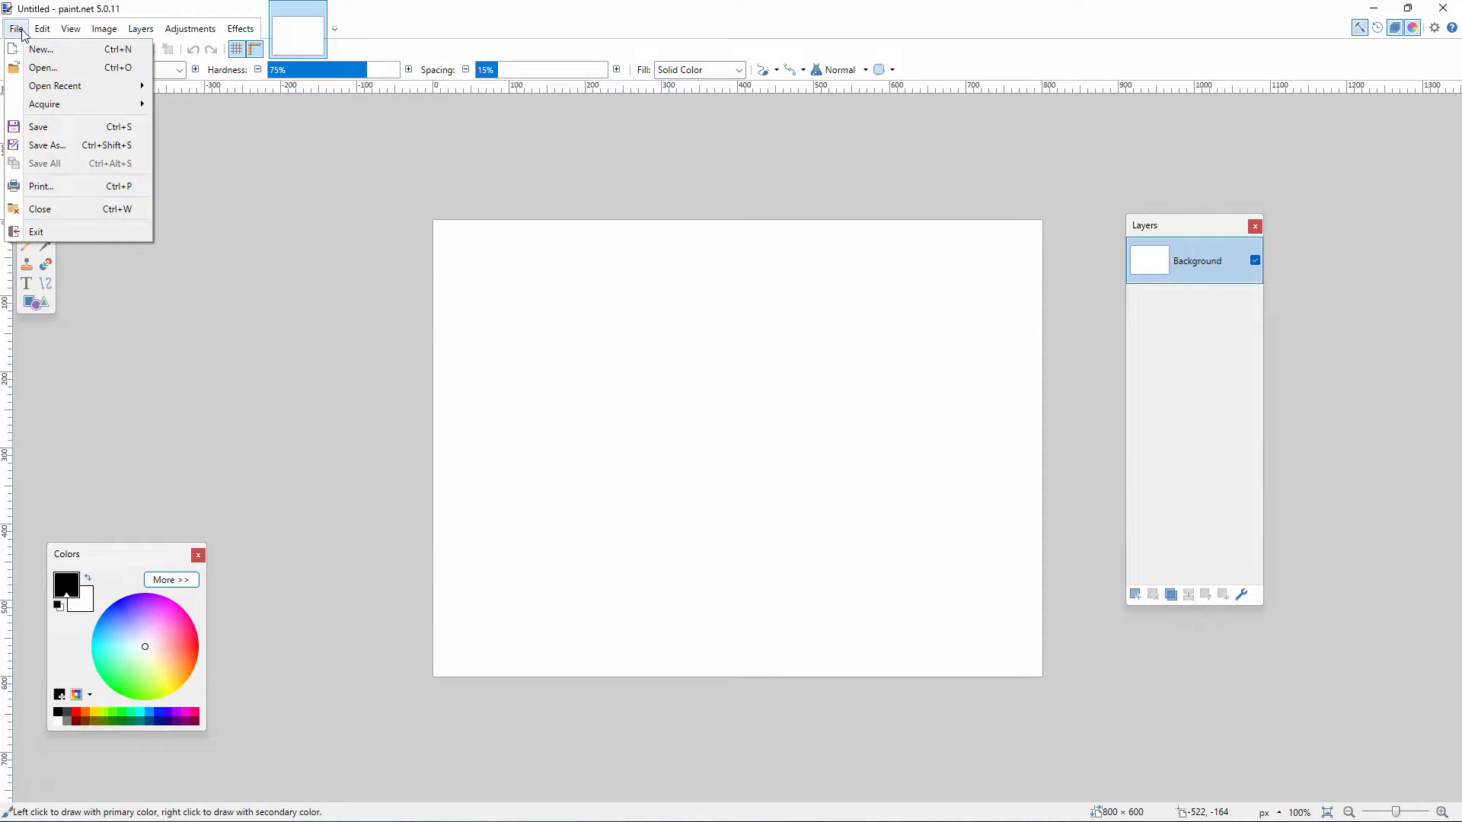
{"action": "left_click", "coordinate": [42, 68]}
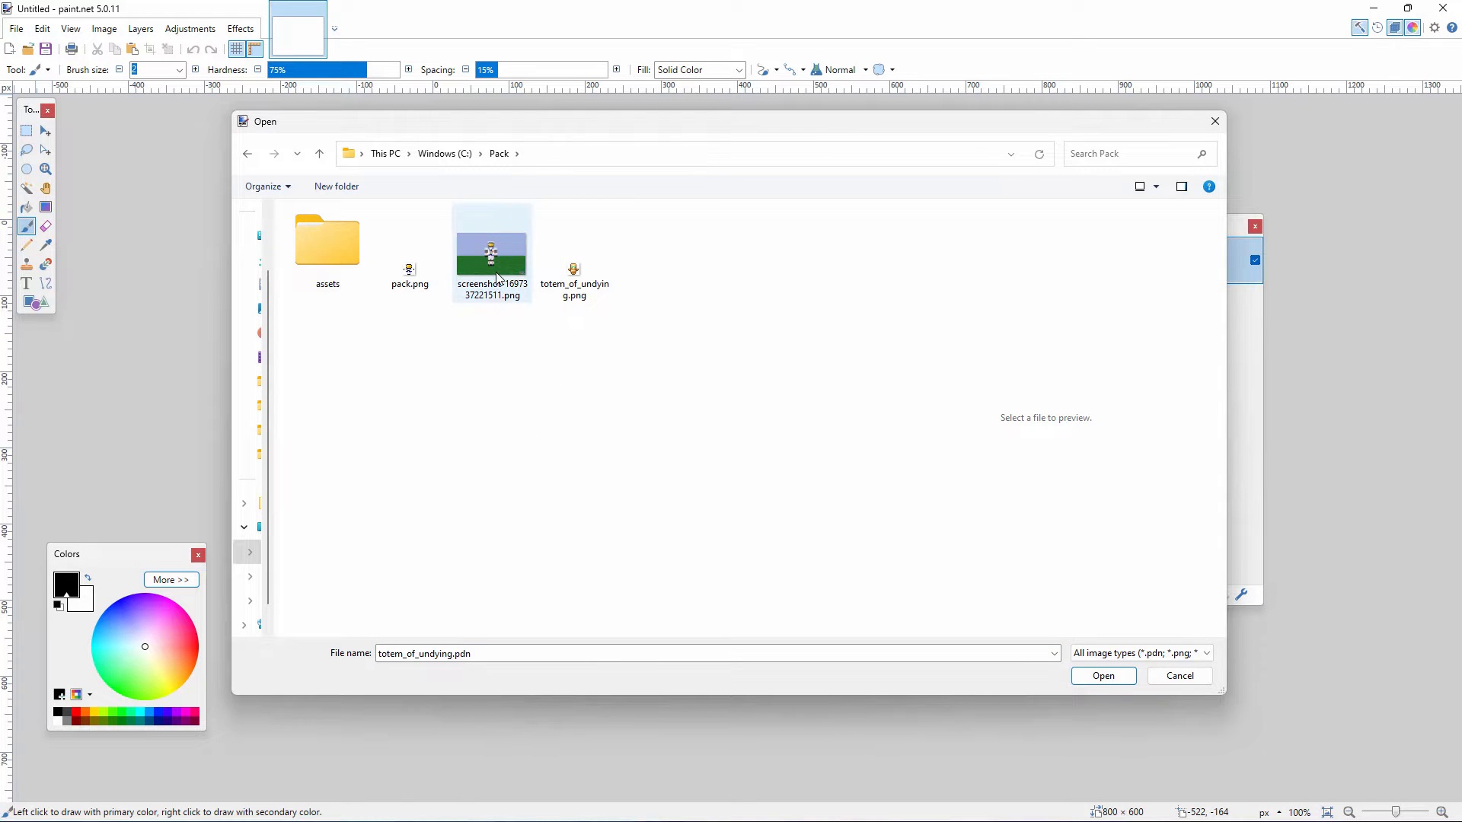
{"action": "left_click", "coordinate": [582, 282]}
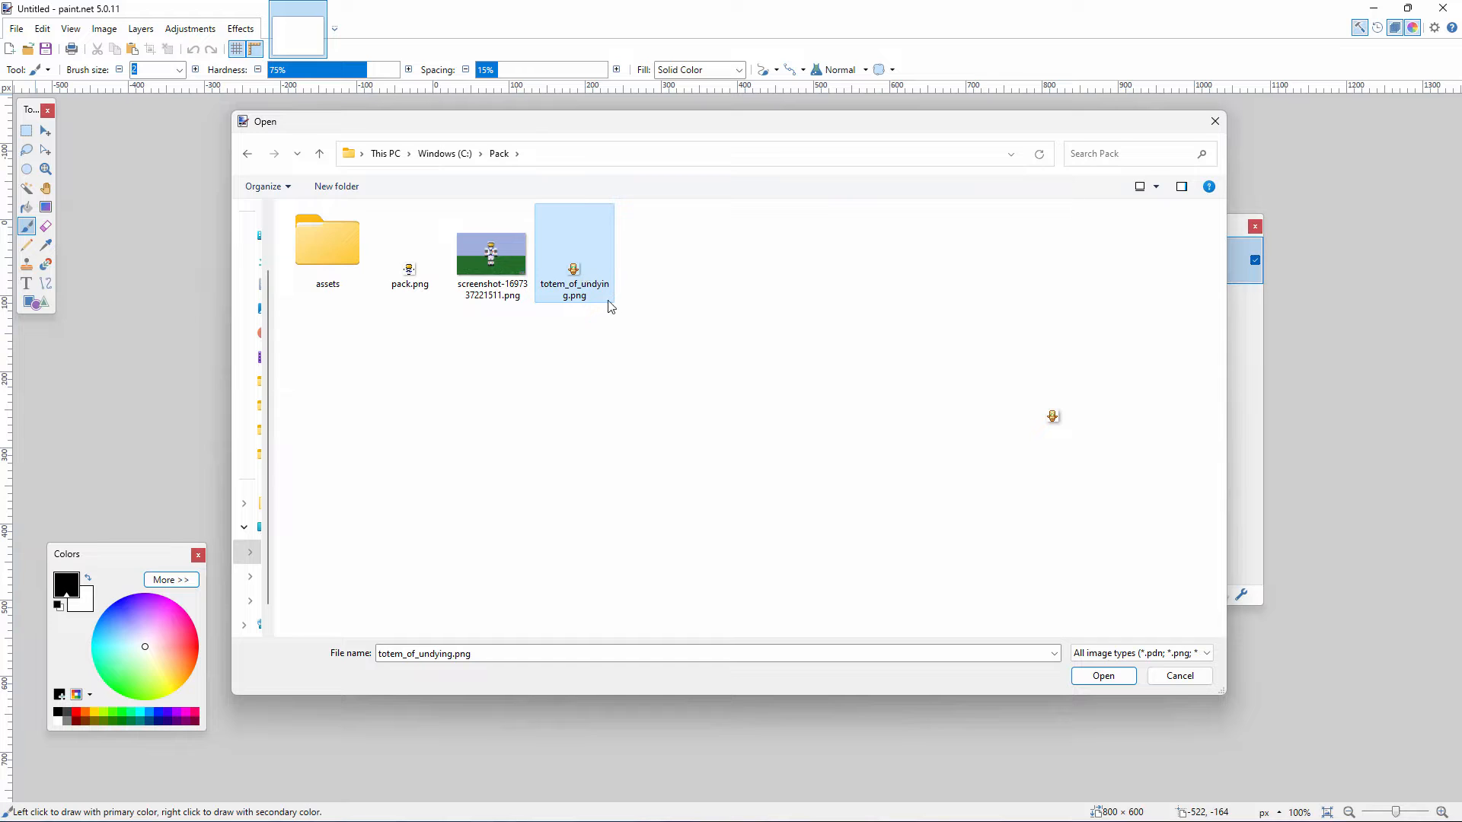
{"action": "left_click", "coordinate": [1114, 676]}
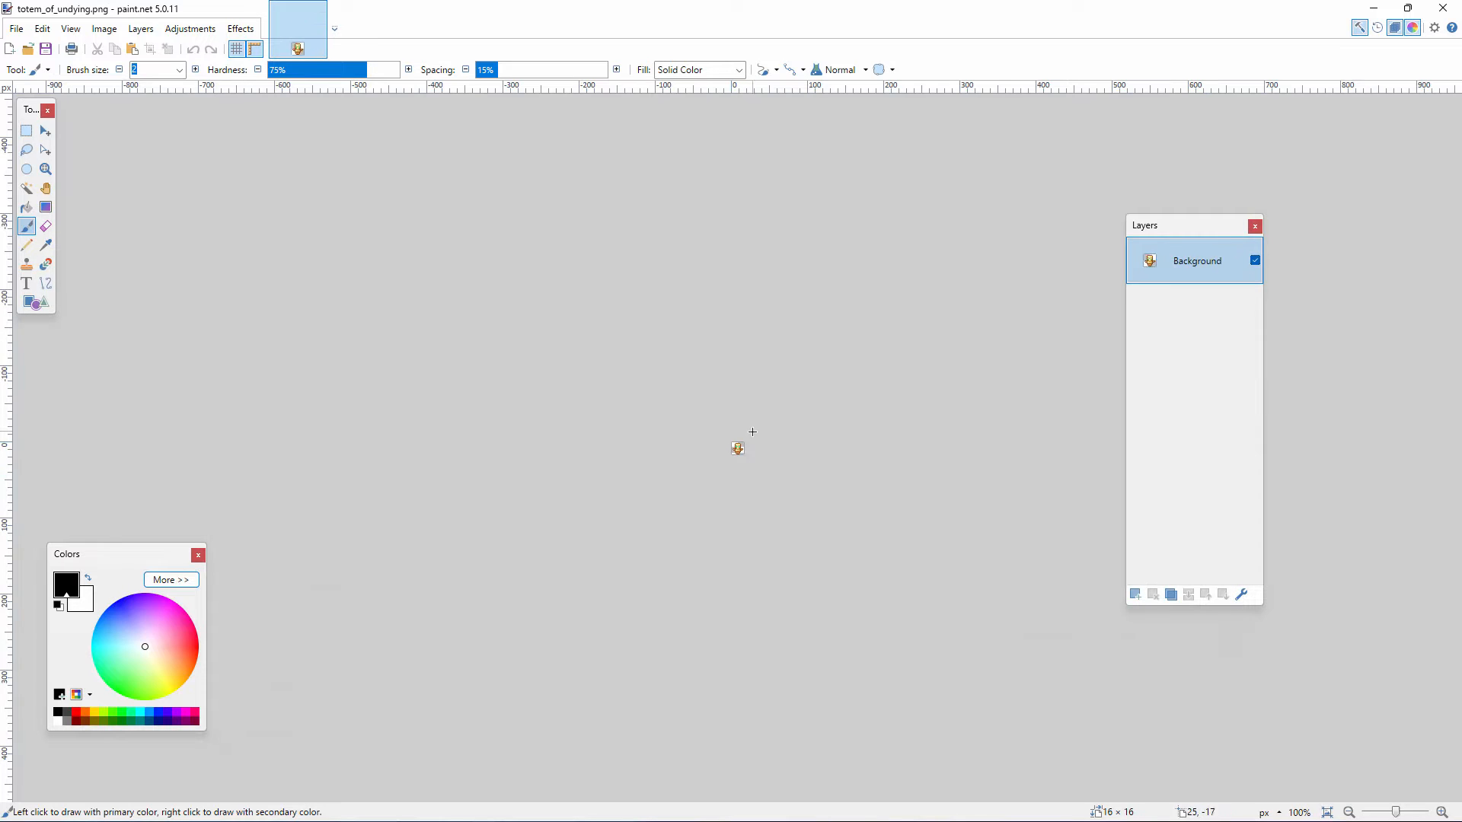
Add a new empty layer above the totem's Background layer
{"action": "left_click", "coordinate": [46, 169]}
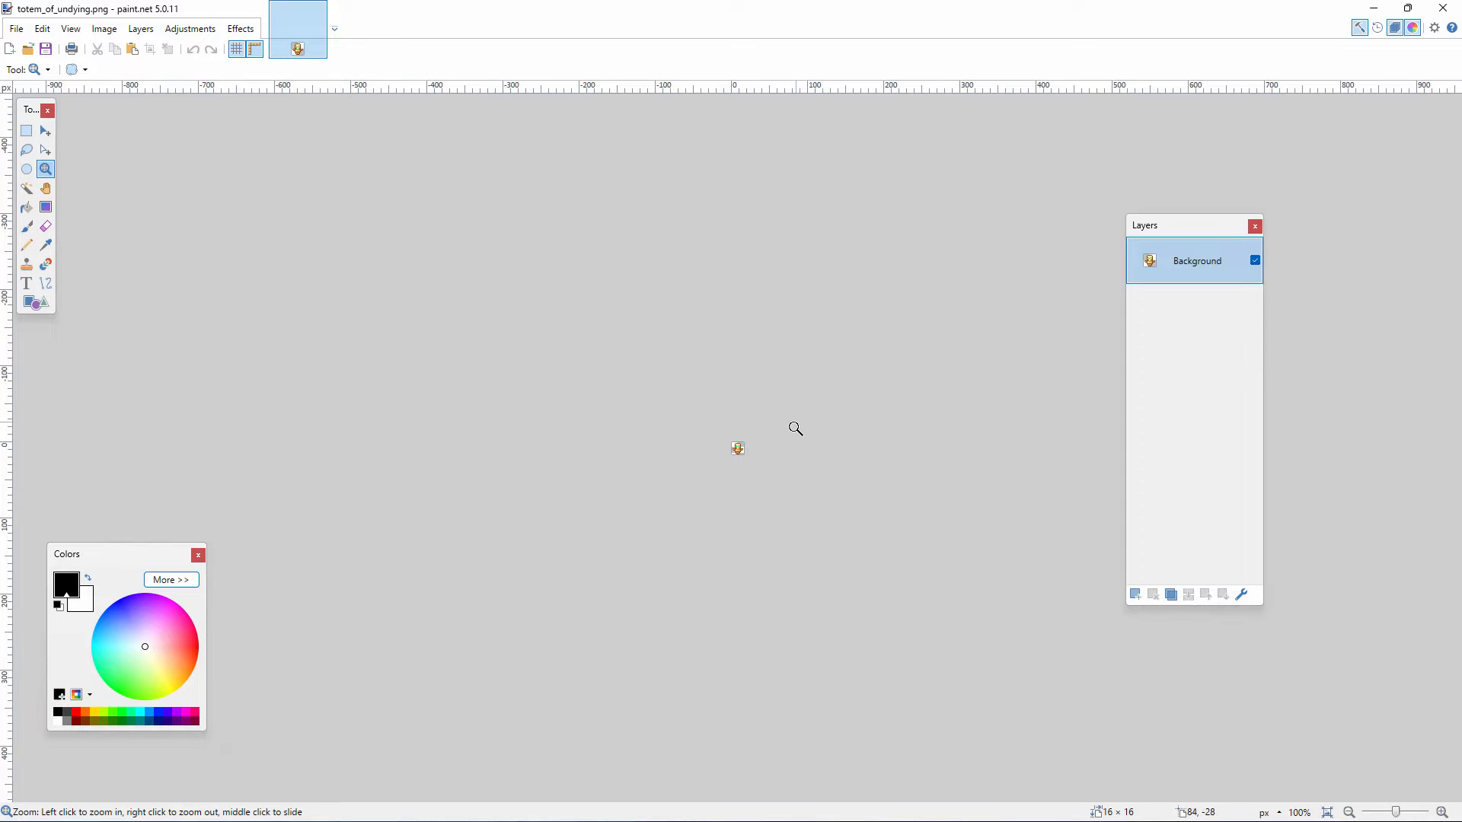
{"action": "left_click", "coordinate": [752, 455]}
{"action": "left_click", "coordinate": [747, 453]}
{"action": "left_click", "coordinate": [744, 453]}
{"action": "left_click", "coordinate": [732, 452]}
{"action": "left_click", "coordinate": [725, 451]}
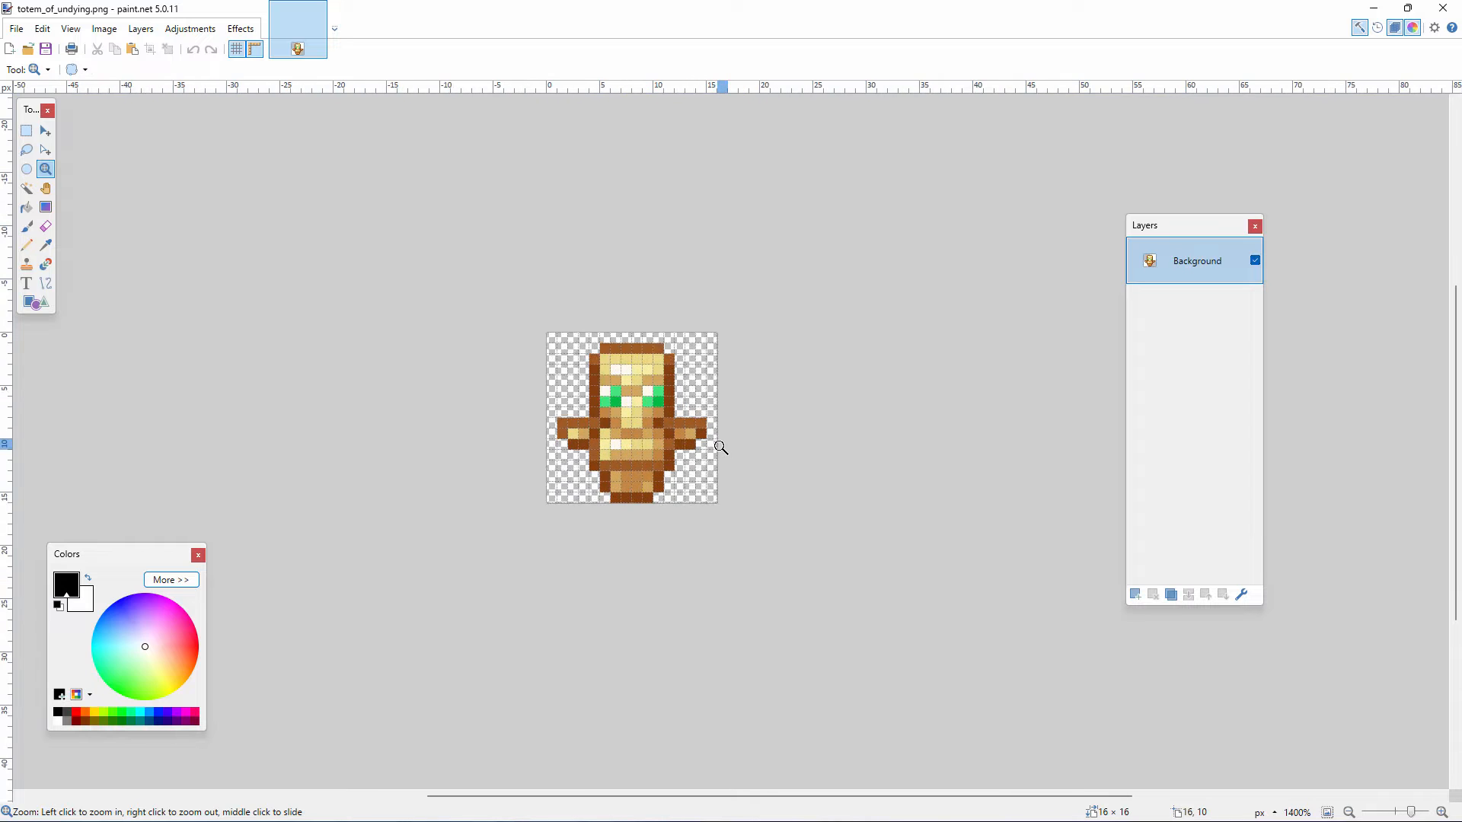
{"action": "left_click", "coordinate": [721, 445]}
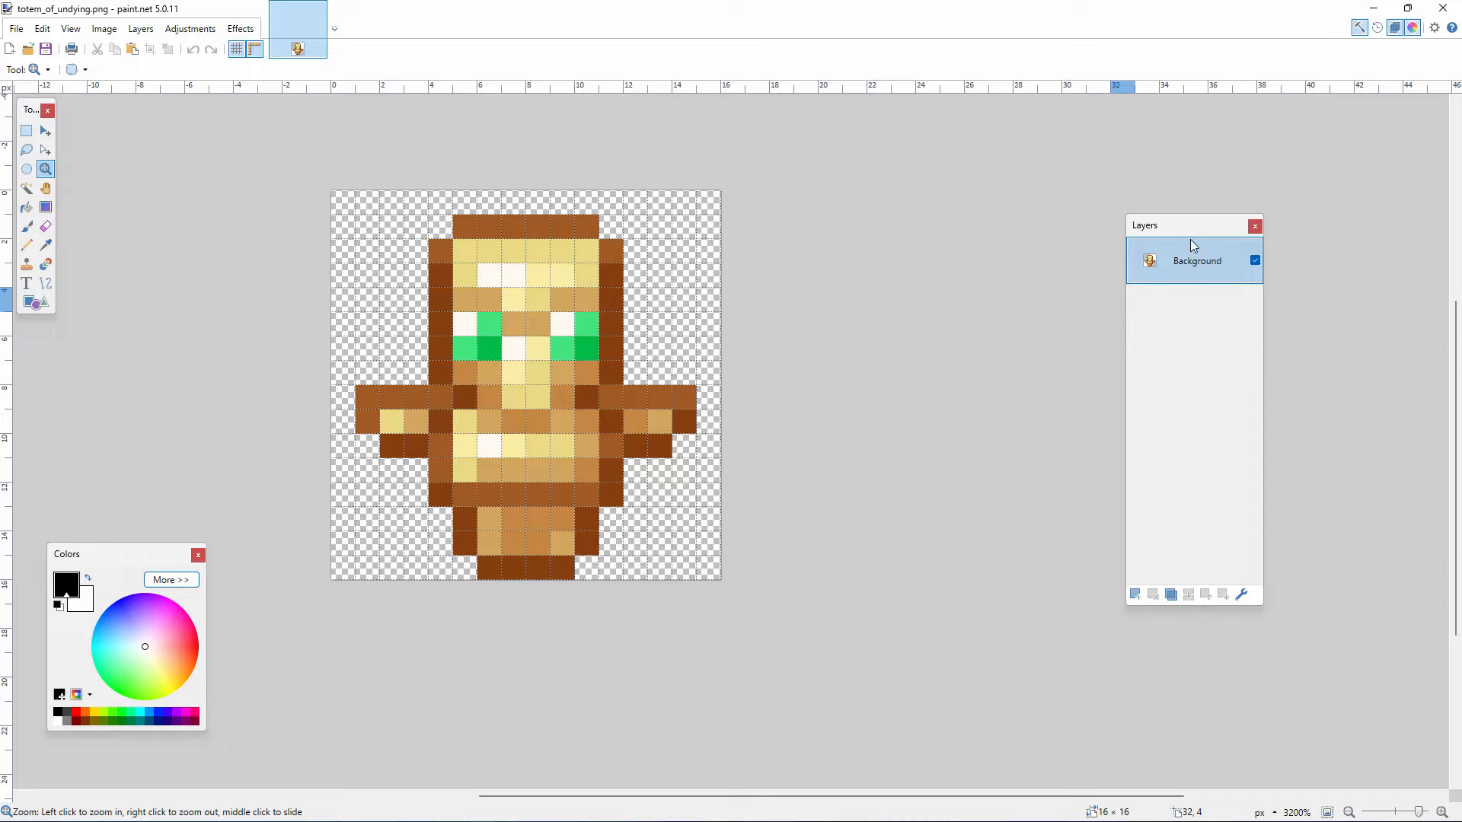
{"action": "left_click_drag", "start_coordinate": [1190, 227], "coordinate": [1028, 232]}
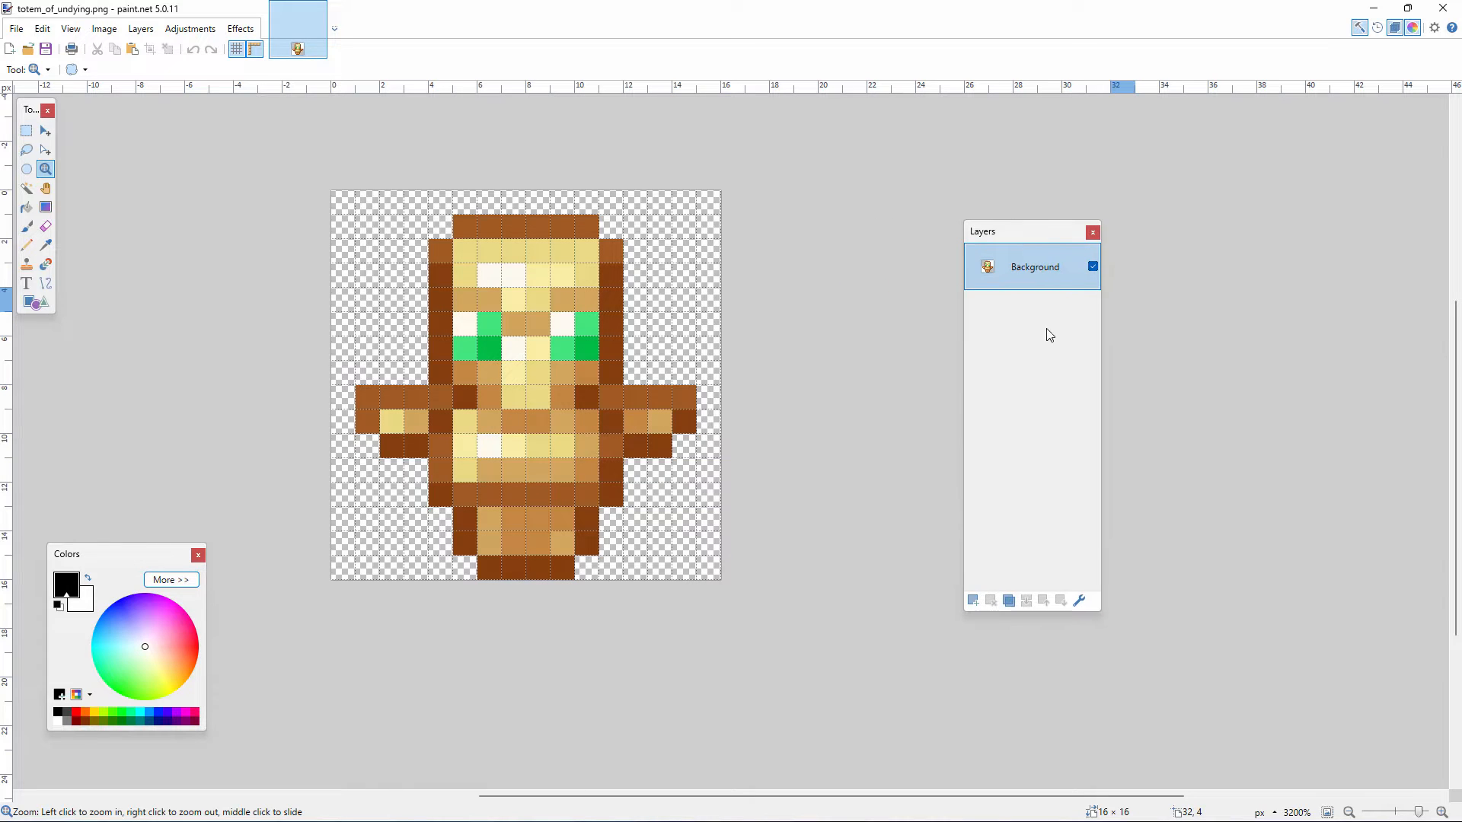
{"action": "left_click", "coordinate": [974, 601]}
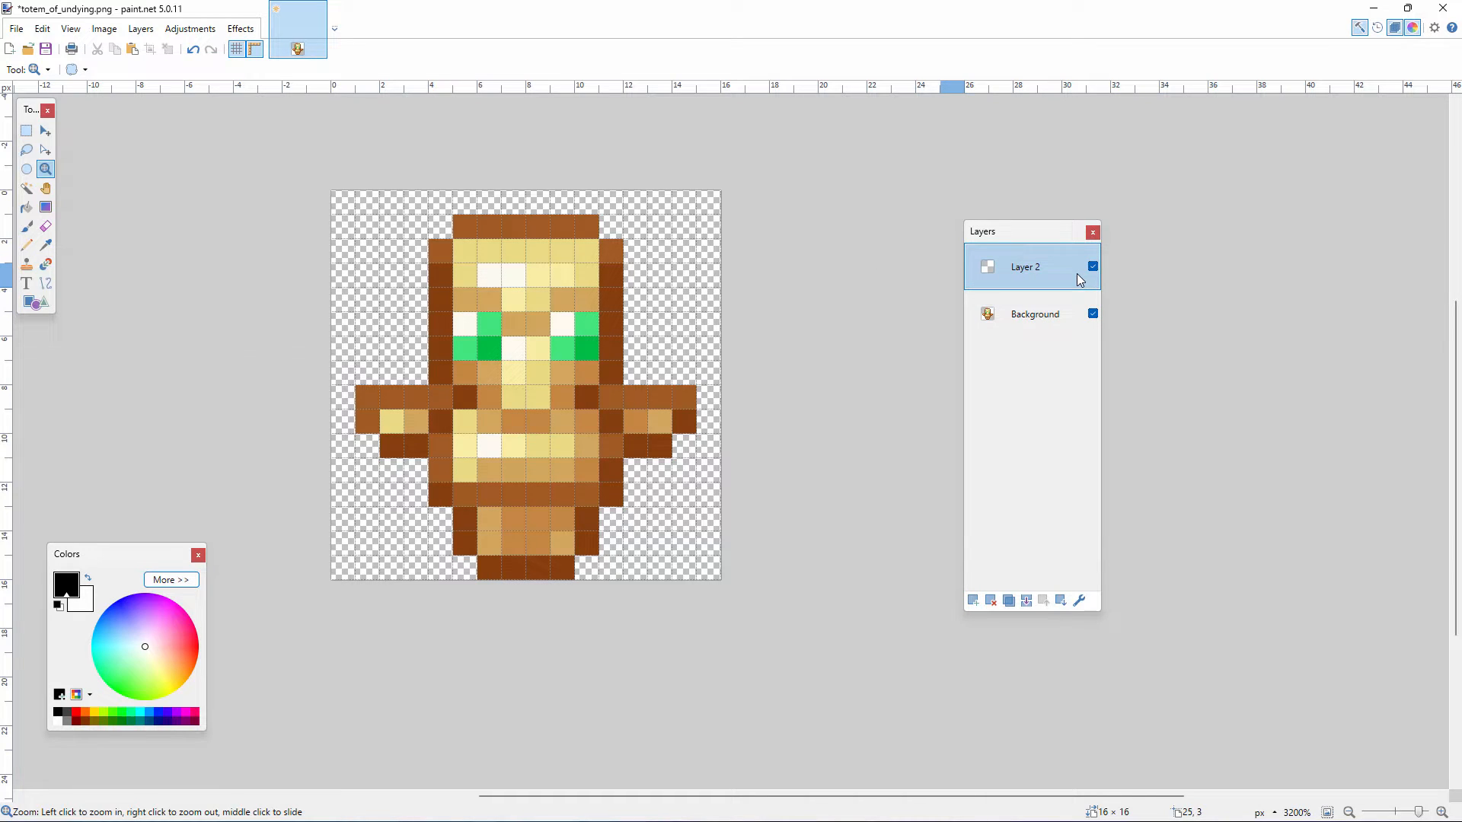
Resize the totem image to 128 × 128 pixels, keeping the aspect ratio and using Nearest Neighbor resampling
{"action": "left_click", "coordinate": [45, 131]}
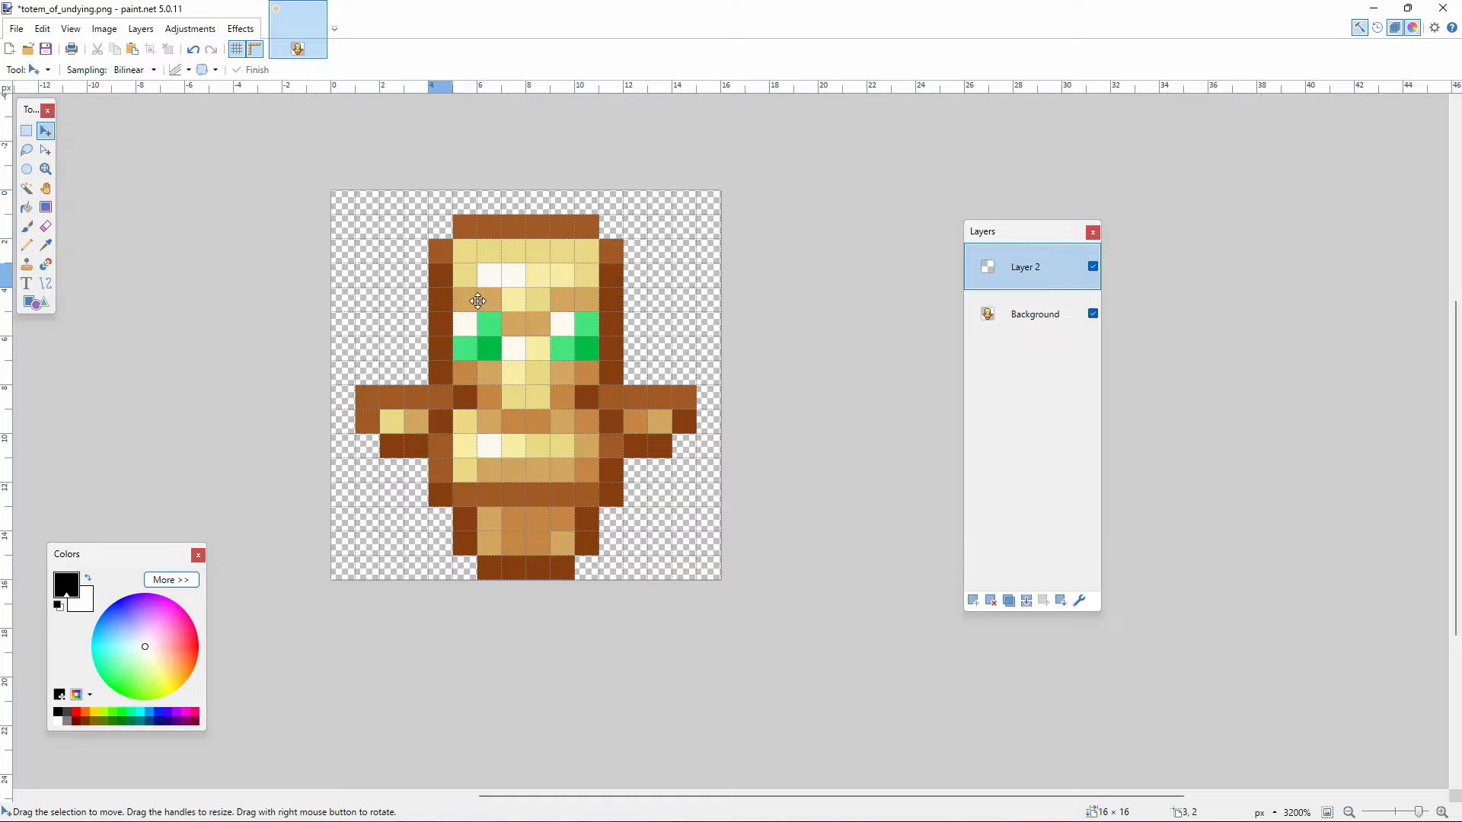
{"action": "left_click", "coordinate": [104, 29]}
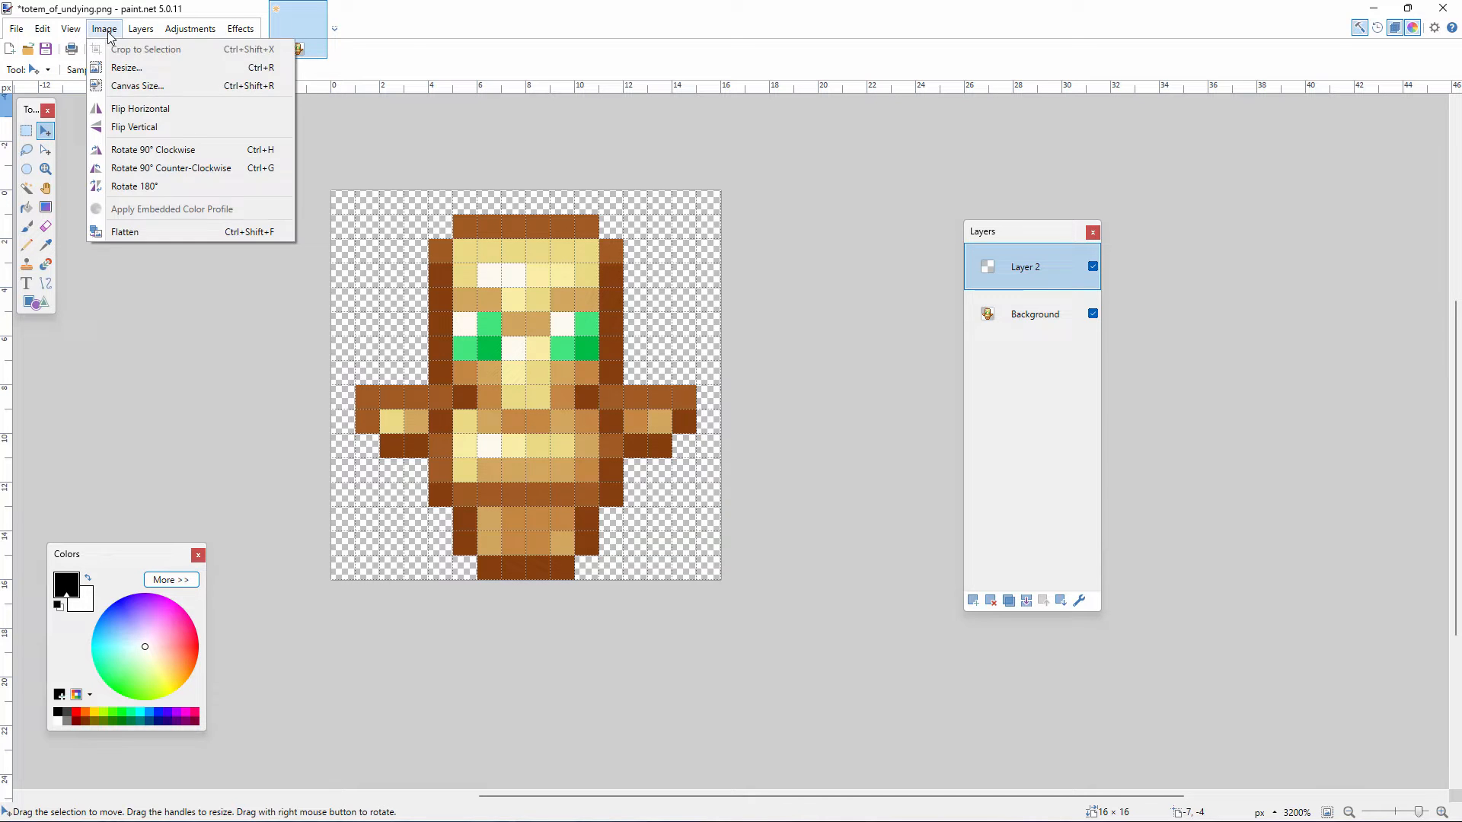
{"action": "left_click", "coordinate": [123, 69]}
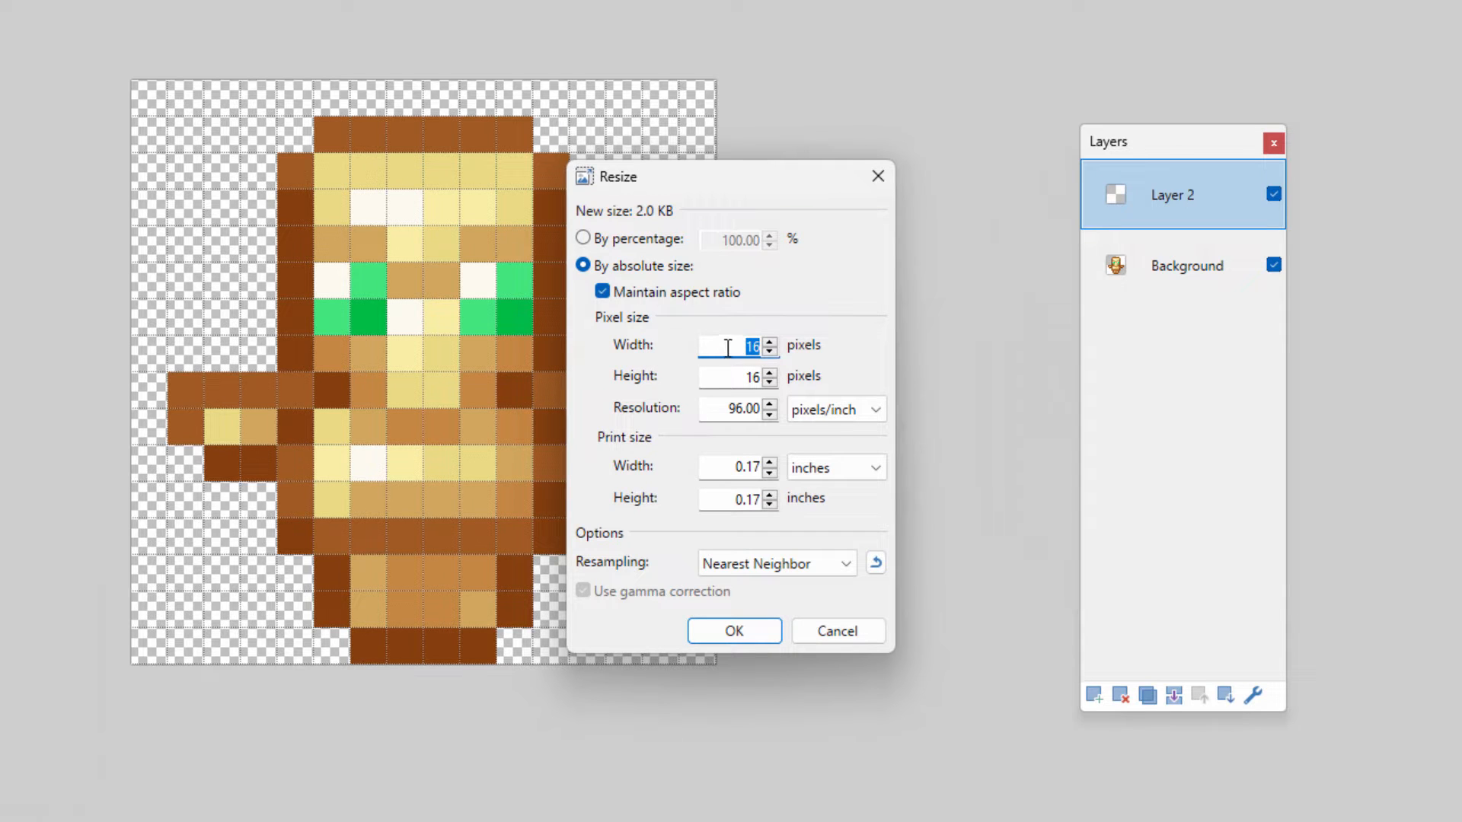
{"action": "type", "text": "128"}
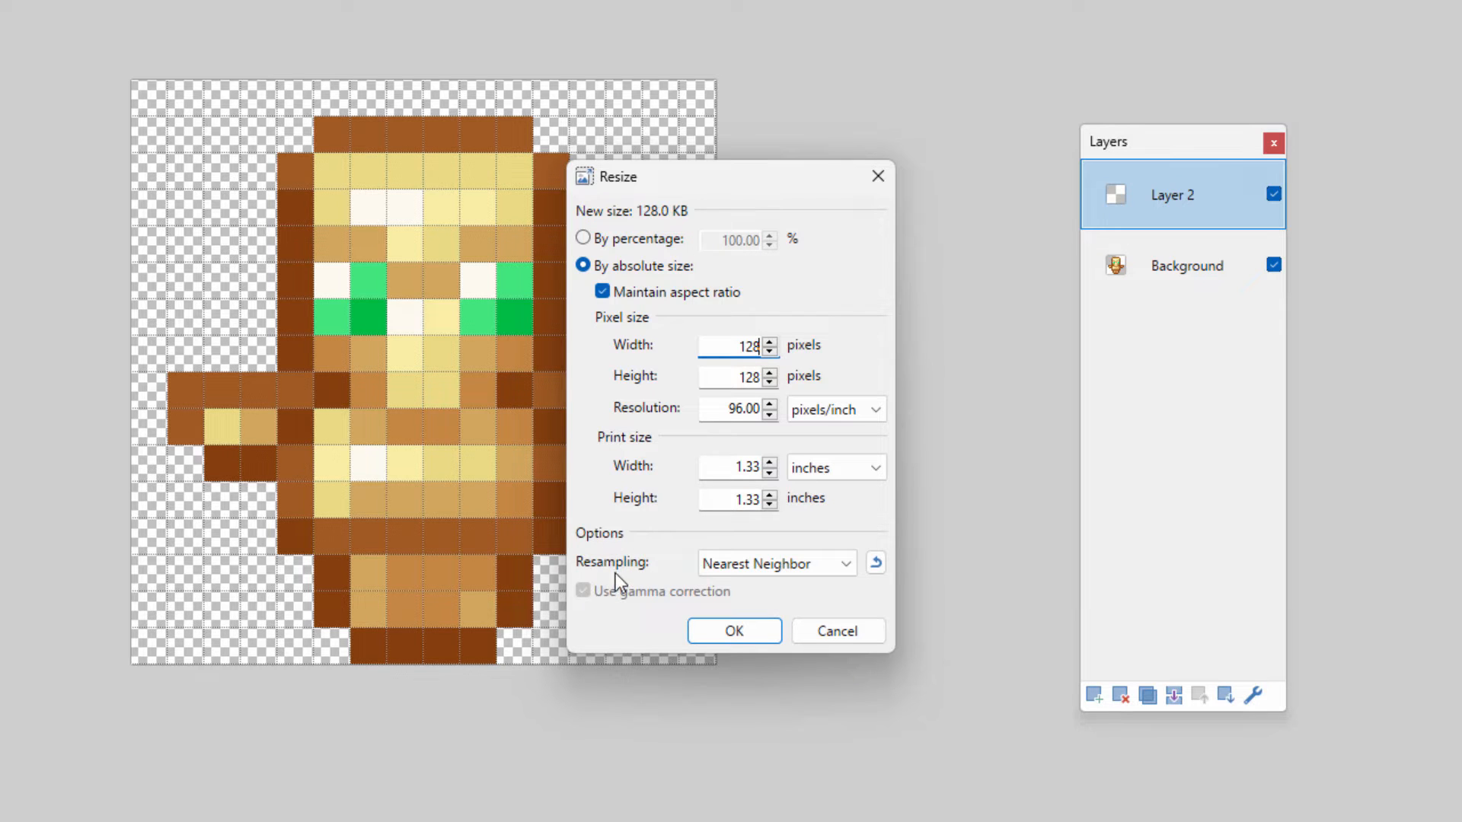
{"action": "left_click", "coordinate": [782, 568]}
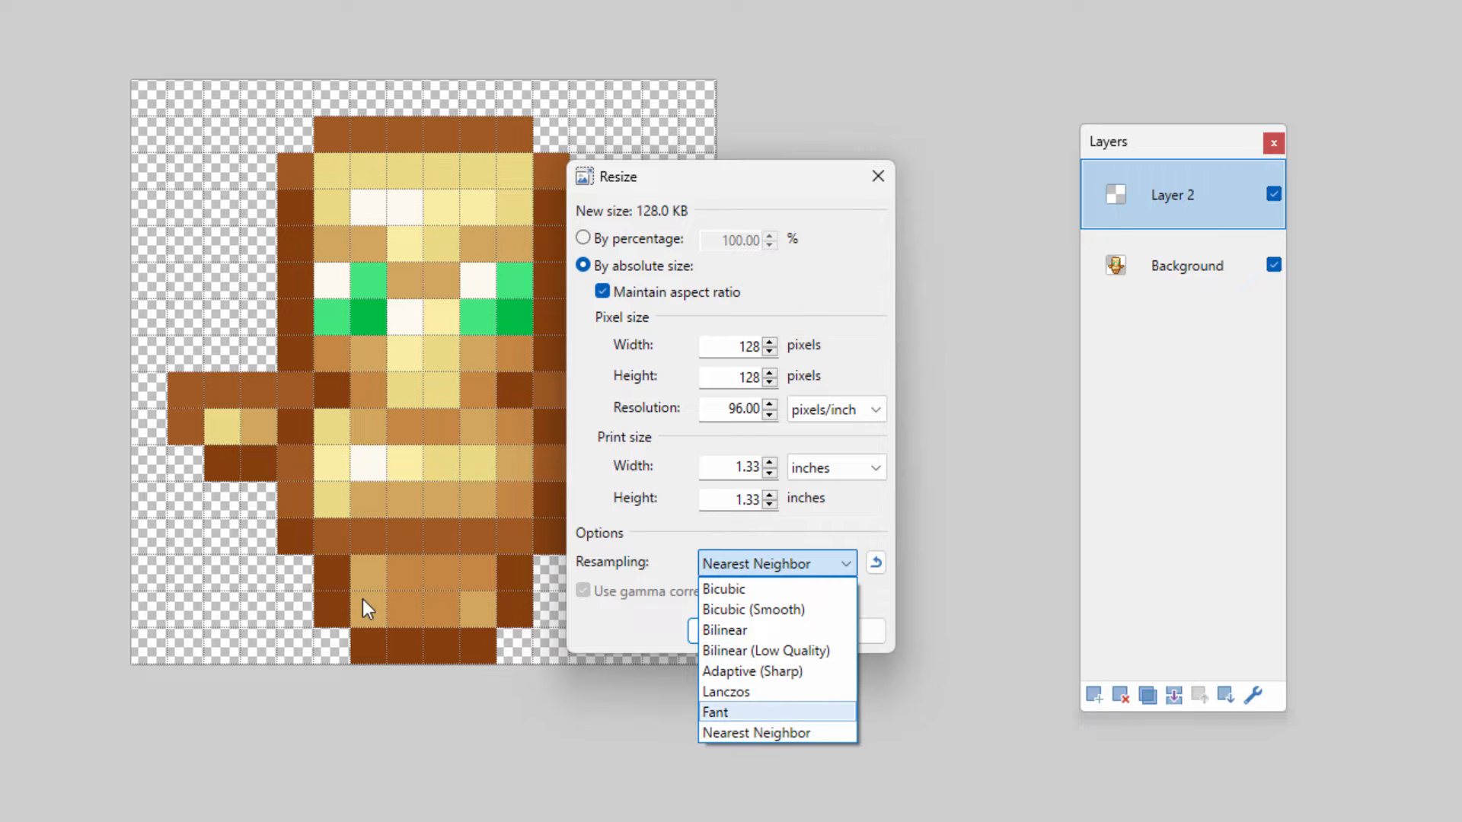
{"action": "left_click", "coordinate": [767, 732]}
{"action": "left_click", "coordinate": [747, 629]}
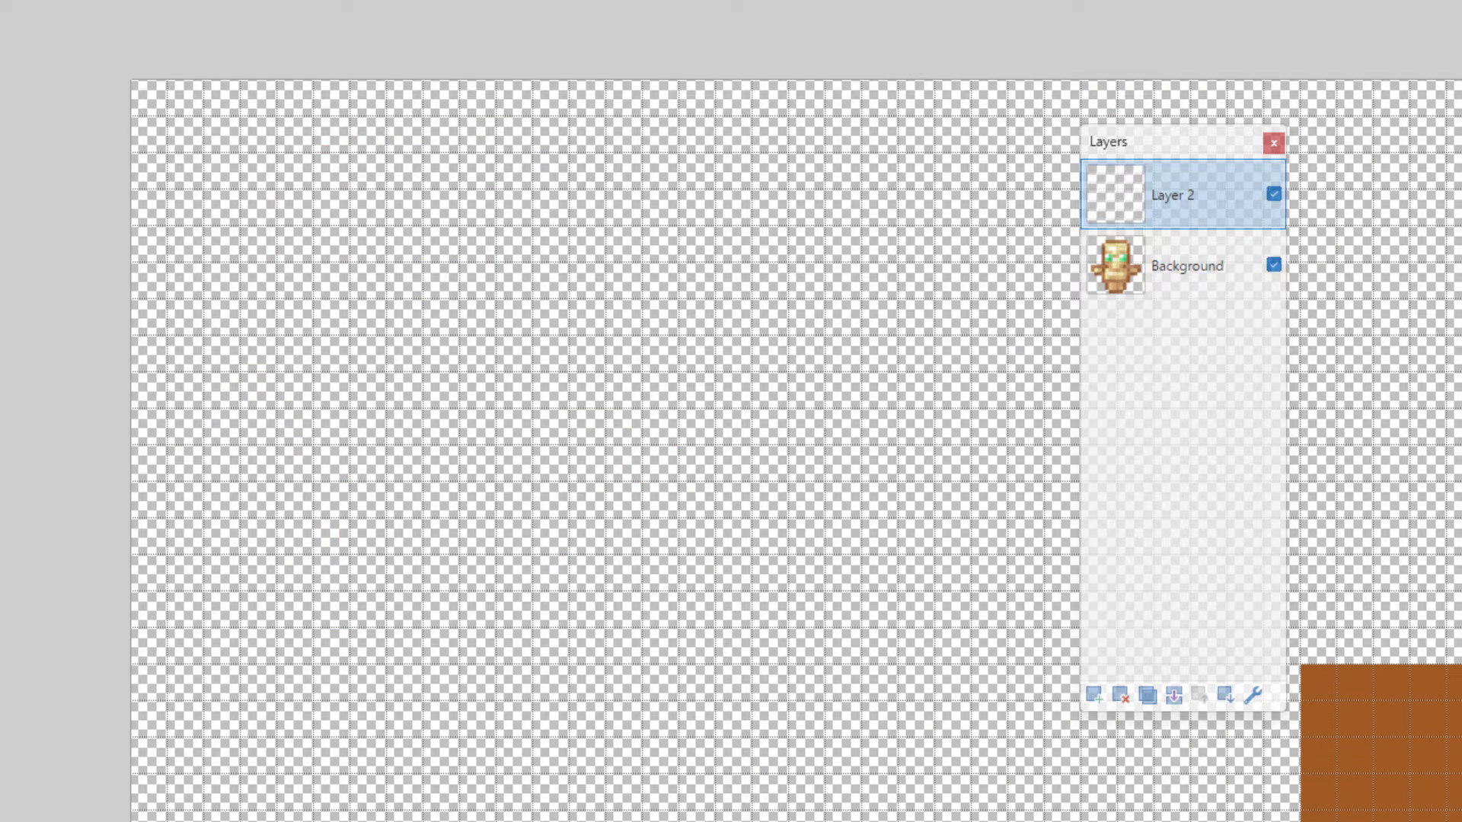
{"action": "scroll", "coordinate": [878, 384], "scroll_direction": "down", "scroll_amount": 6}
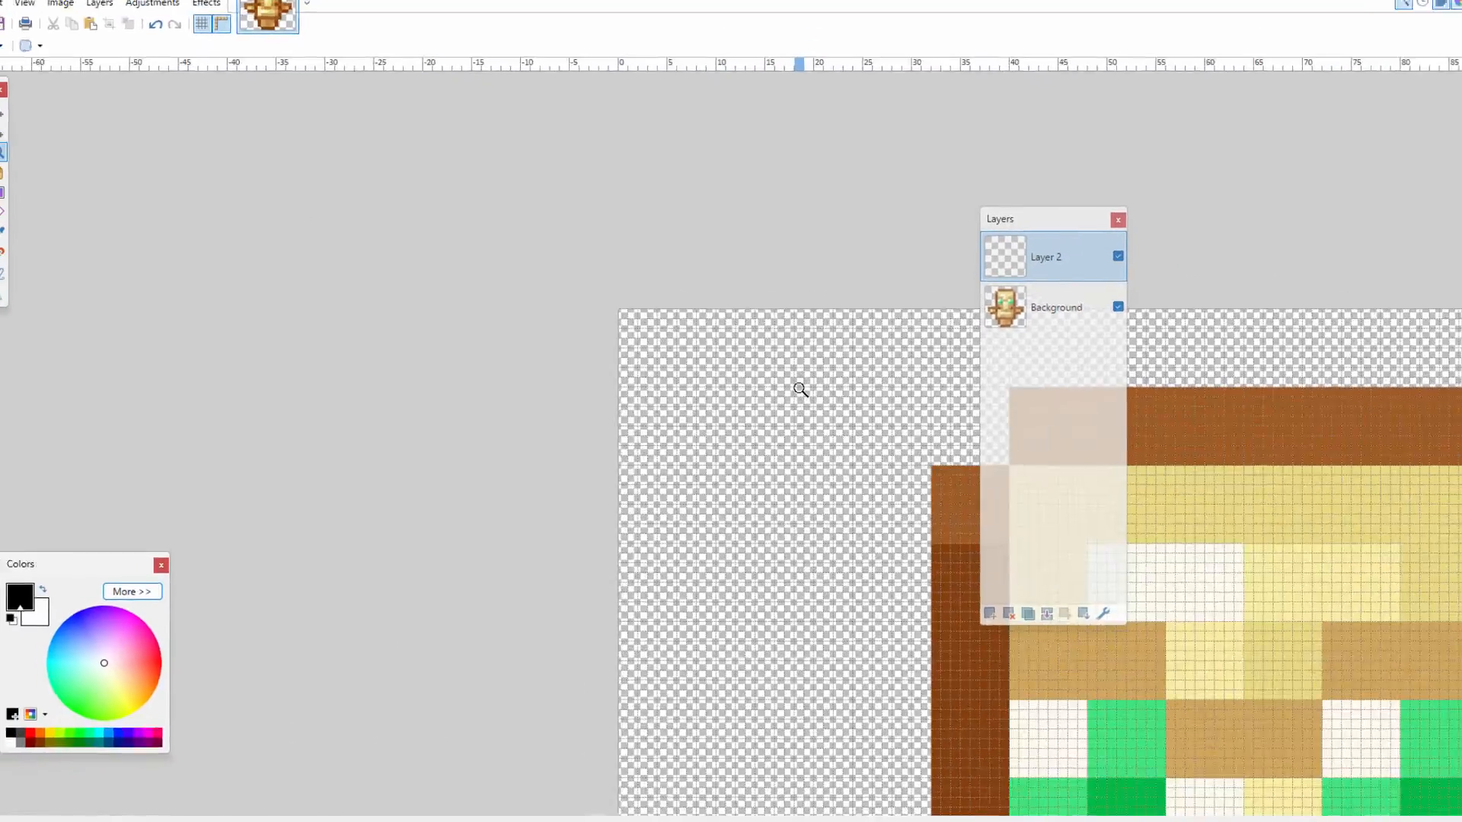
{"action": "scroll", "coordinate": [800, 389], "scroll_direction": "down", "scroll_amount": 3}
{"action": "key", "text": "space"}
{"action": "left_click_drag", "start_coordinate": [843, 451], "coordinate": [421, 226]}
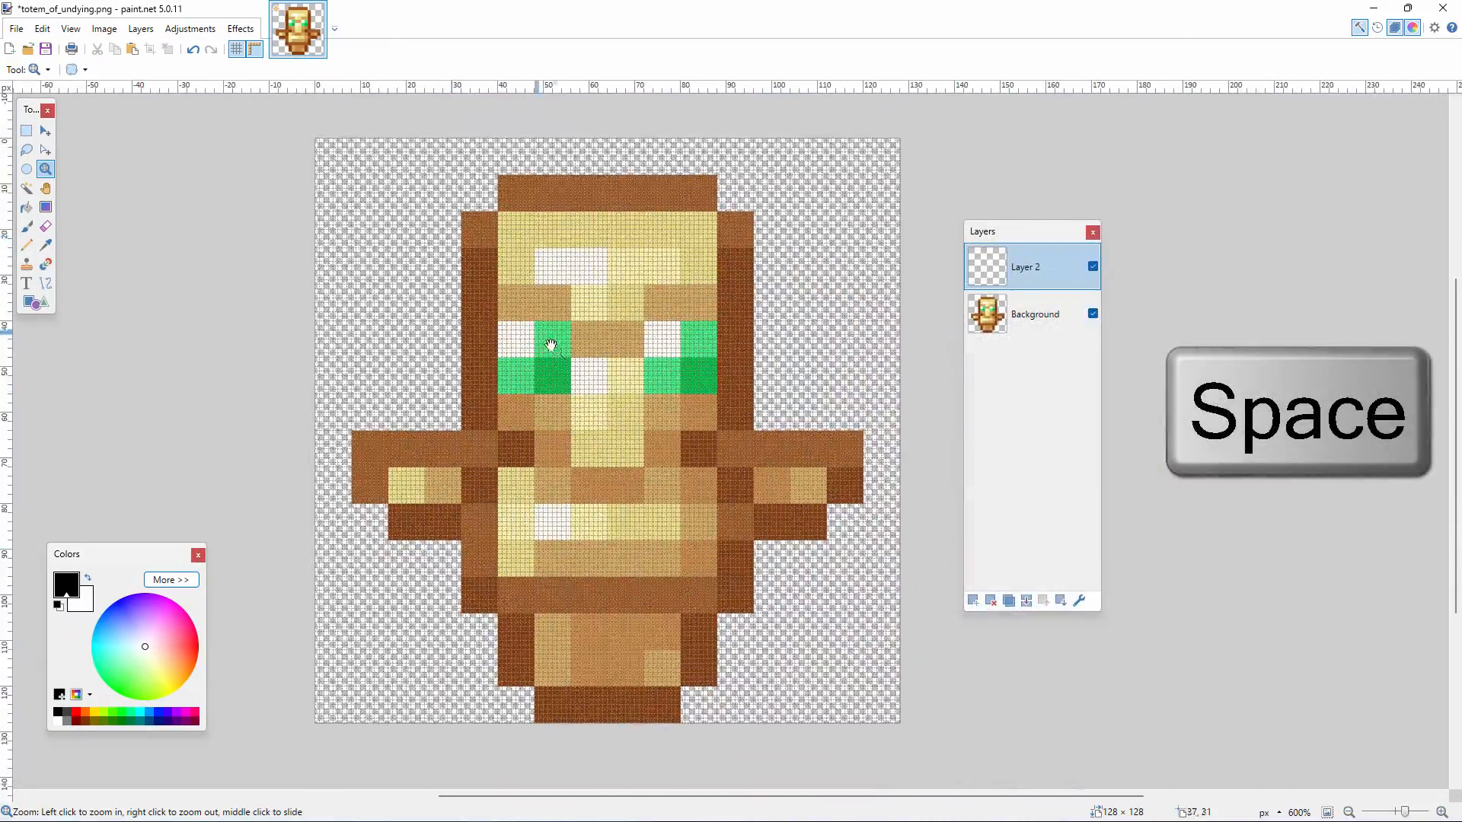
{"action": "scroll", "coordinate": [609, 396], "scroll_direction": "down", "scroll_amount": 1}
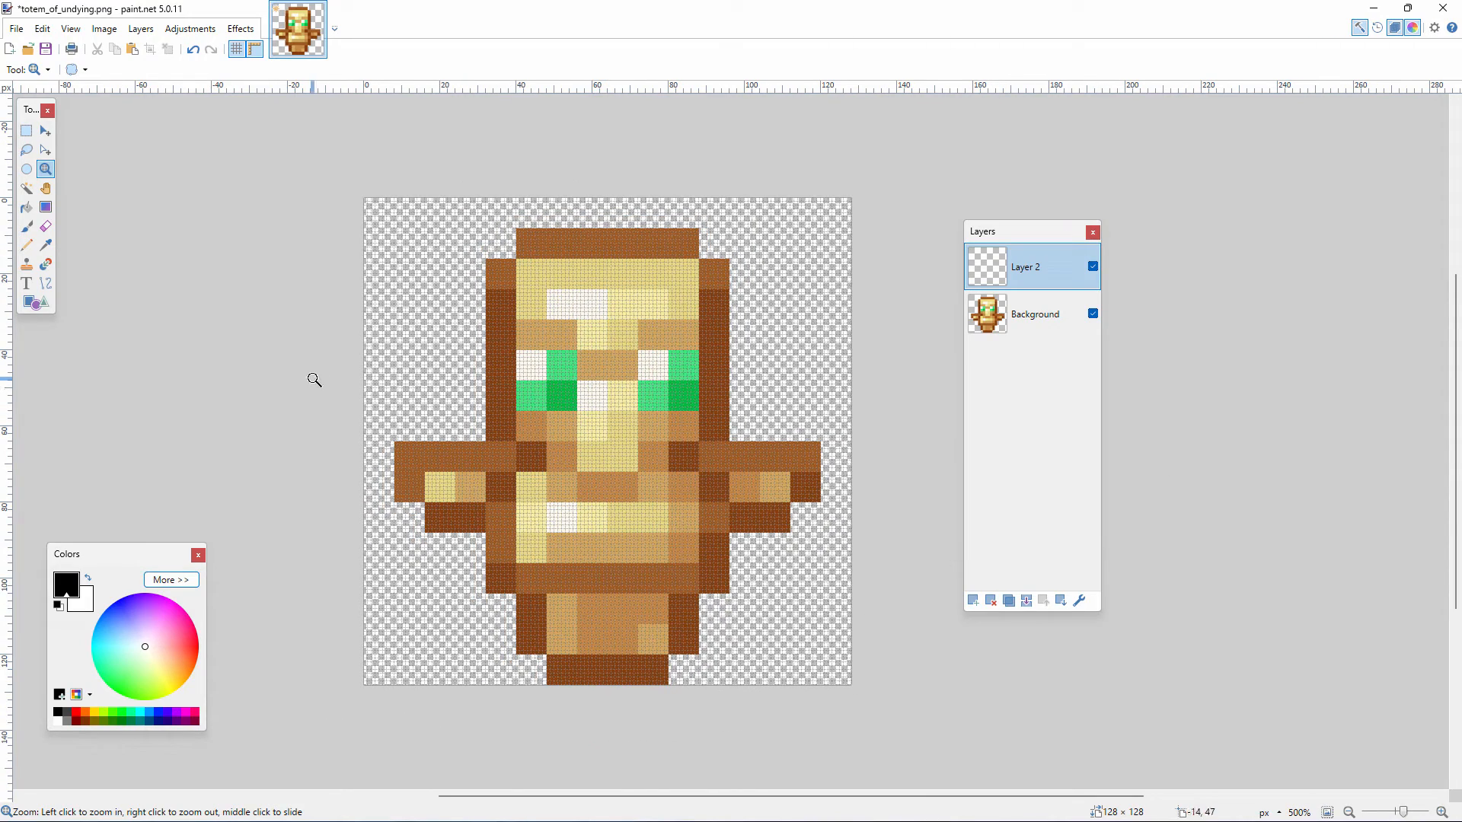
Open the skin screenshot screenshot-1697337221511.png from C:\Pack and move the Layers window clear of the image
{"action": "left_click", "coordinate": [15, 29]}
{"action": "left_click", "coordinate": [43, 68]}
{"action": "left_click", "coordinate": [502, 268]}
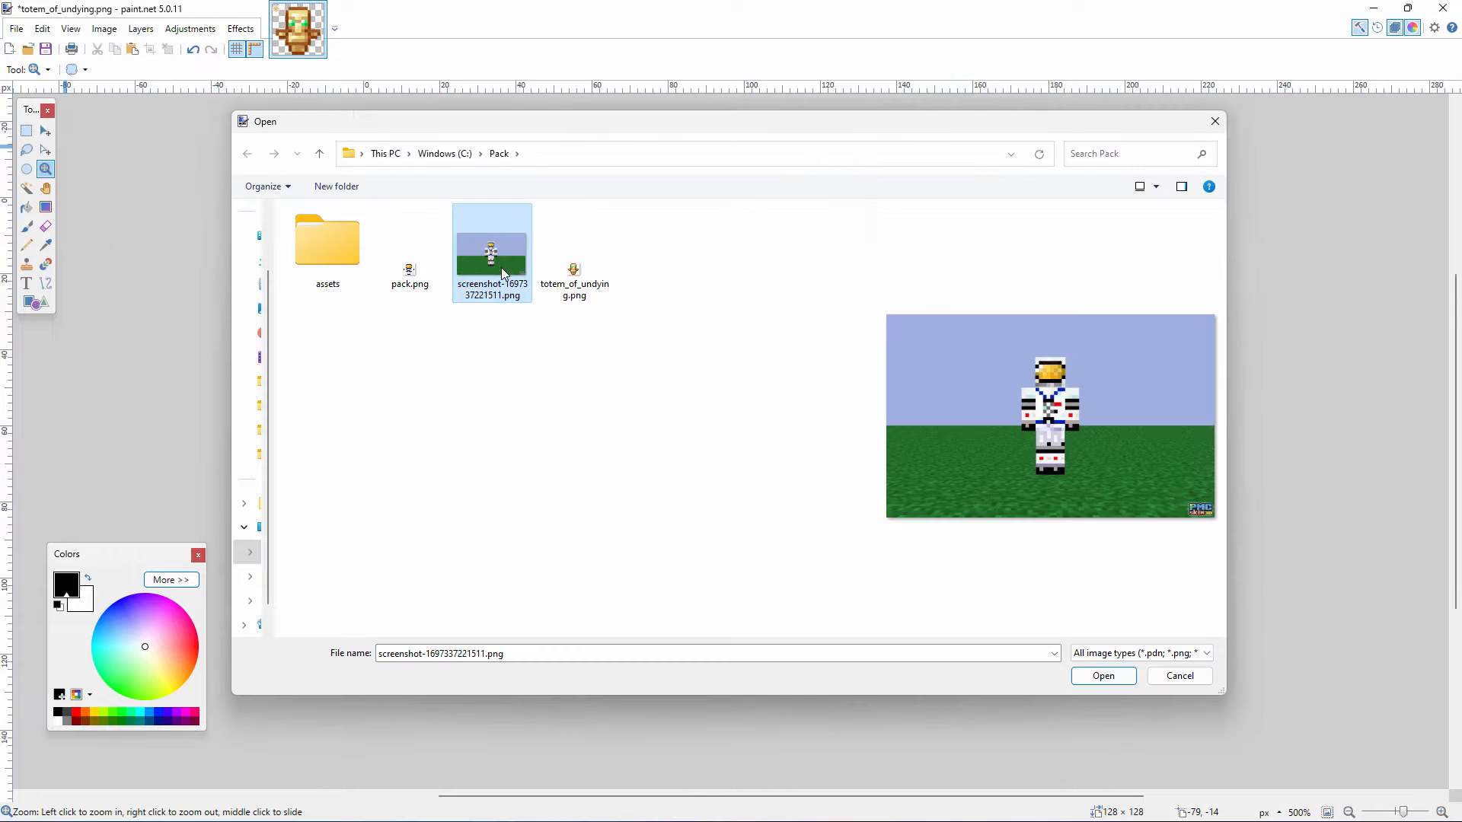
{"action": "left_click", "coordinate": [1105, 675]}
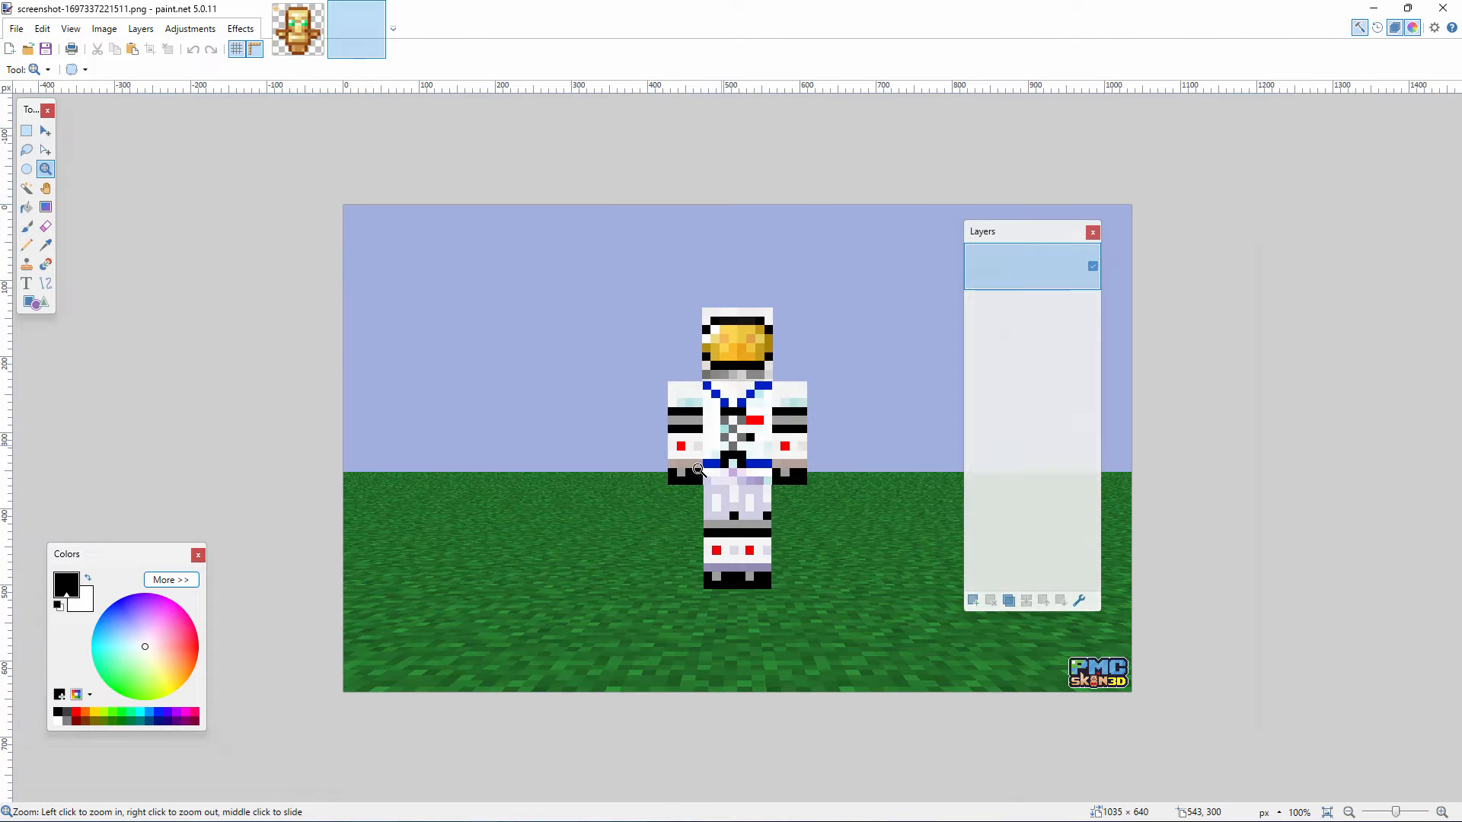
{"action": "left_click_drag", "start_coordinate": [1012, 230], "coordinate": [1200, 245]}
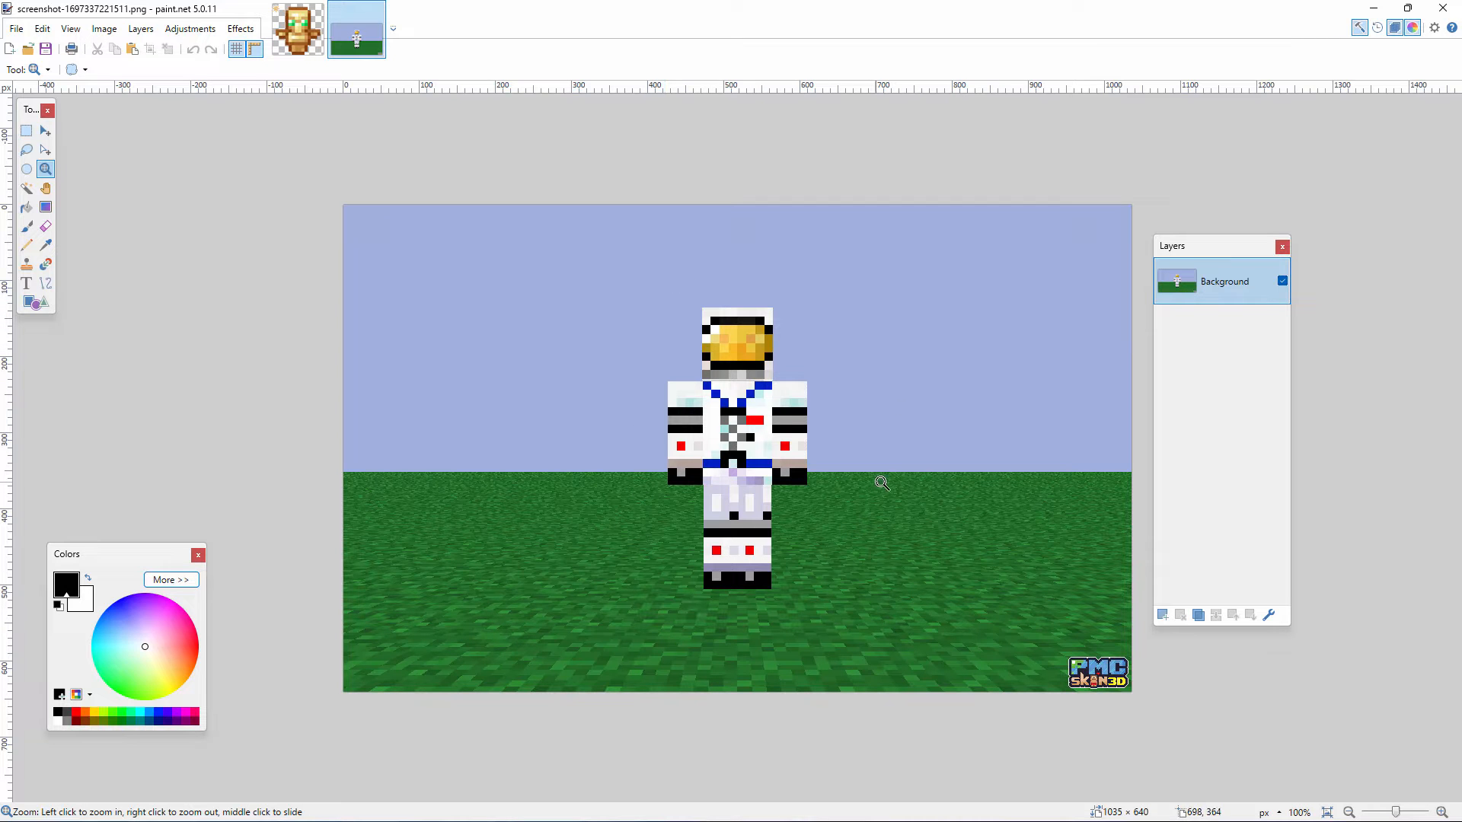
Select a rectangle of about 271 × 402 pixels around the whole astronaut figure in the skin screenshot and copy it
{"action": "left_click", "coordinate": [44, 131]}
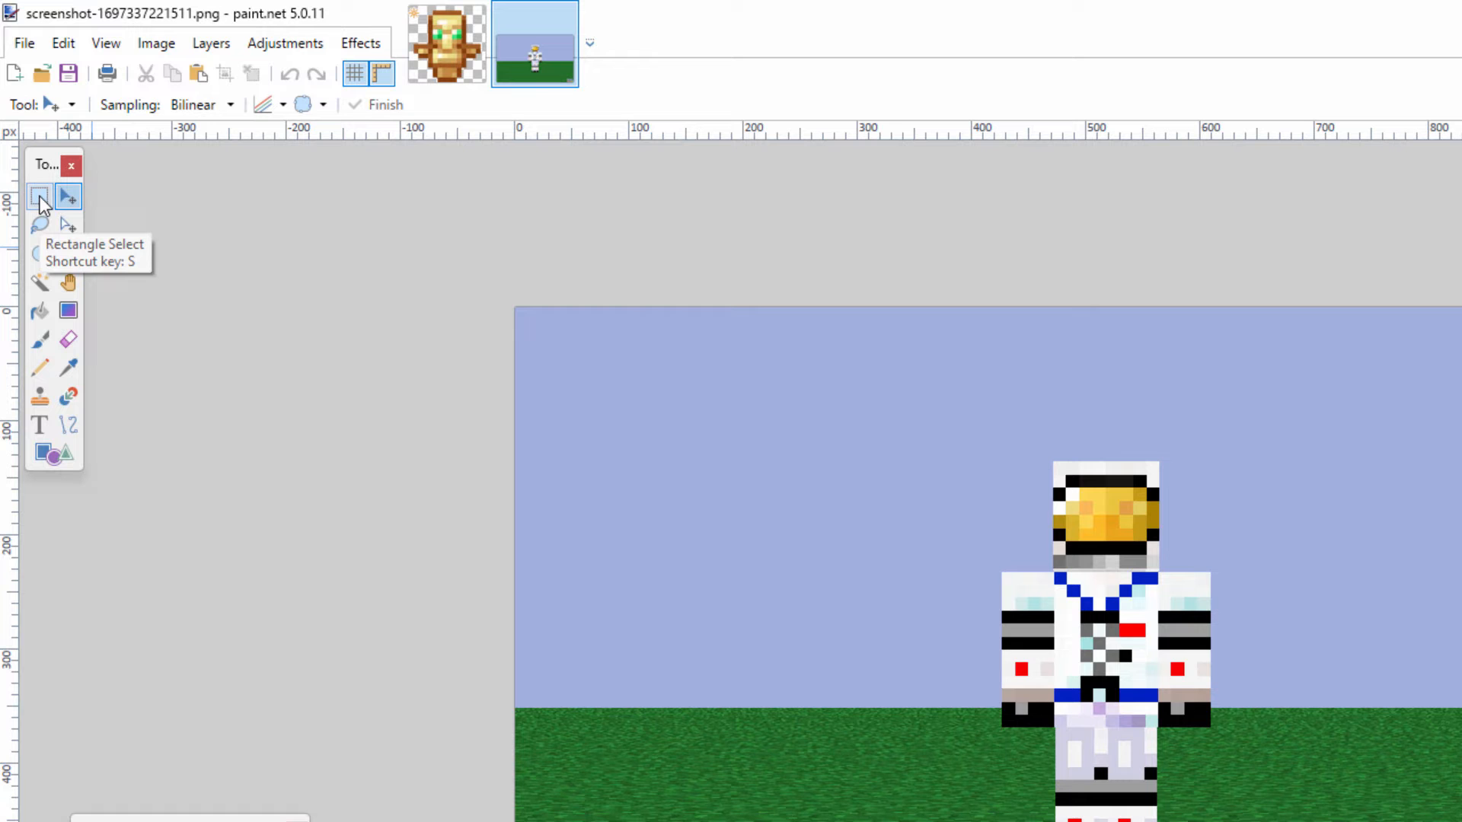
{"action": "left_click", "coordinate": [40, 197]}
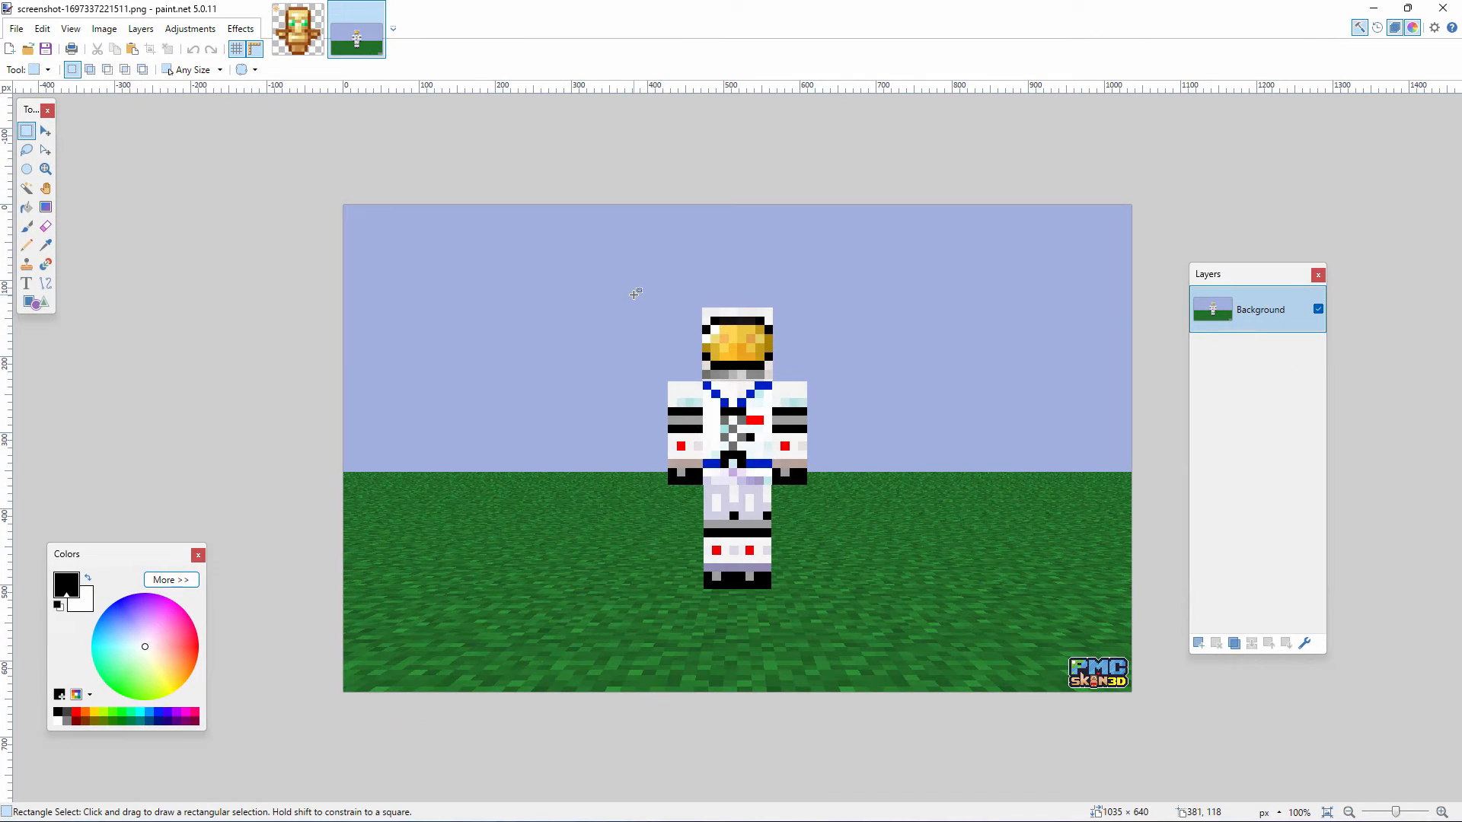
{"action": "left_click_drag", "start_coordinate": [838, 387], "coordinate": [1066, 769]}
{"action": "left_click_drag", "start_coordinate": [813, 587], "coordinate": [840, 600]}
{"action": "left_click", "coordinate": [42, 29]}
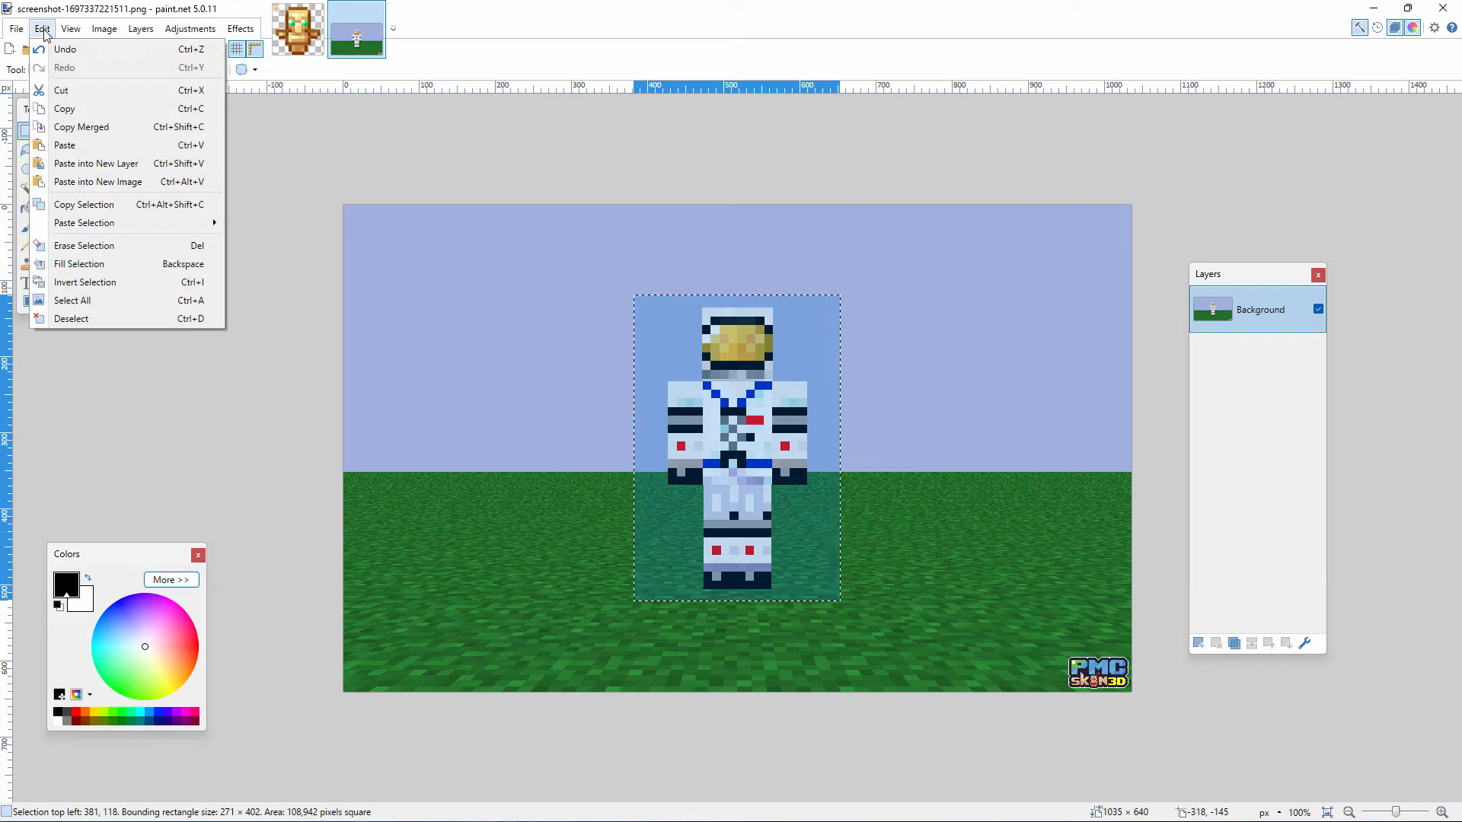
{"action": "left_click", "coordinate": [67, 109]}
Paste the copied figure into Layer 2 of totem_of_undying.png, keeping the canvas size
{"action": "left_click", "coordinate": [298, 31]}
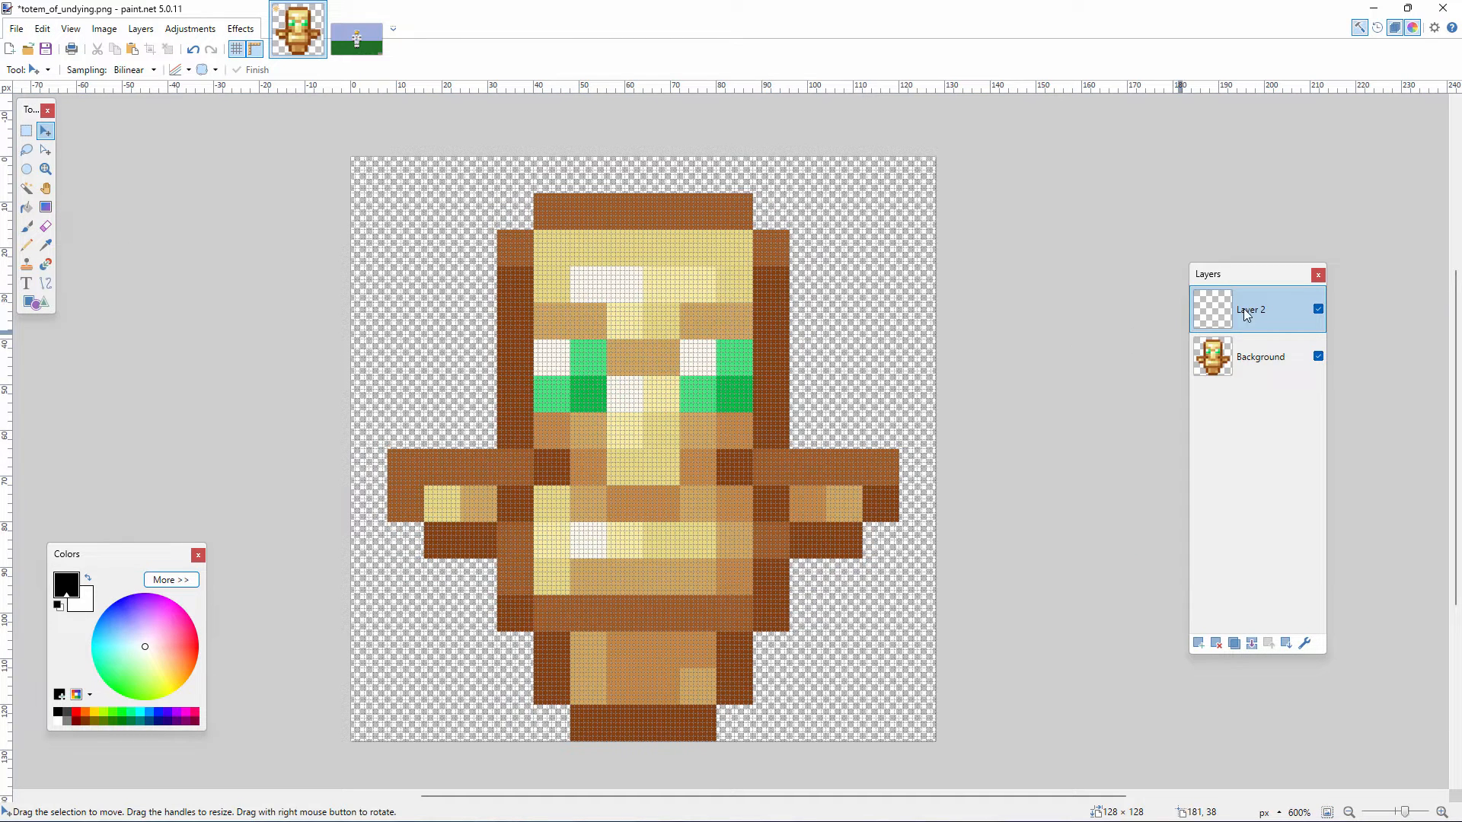
{"action": "left_click", "coordinate": [43, 30]}
{"action": "left_click", "coordinate": [82, 146]}
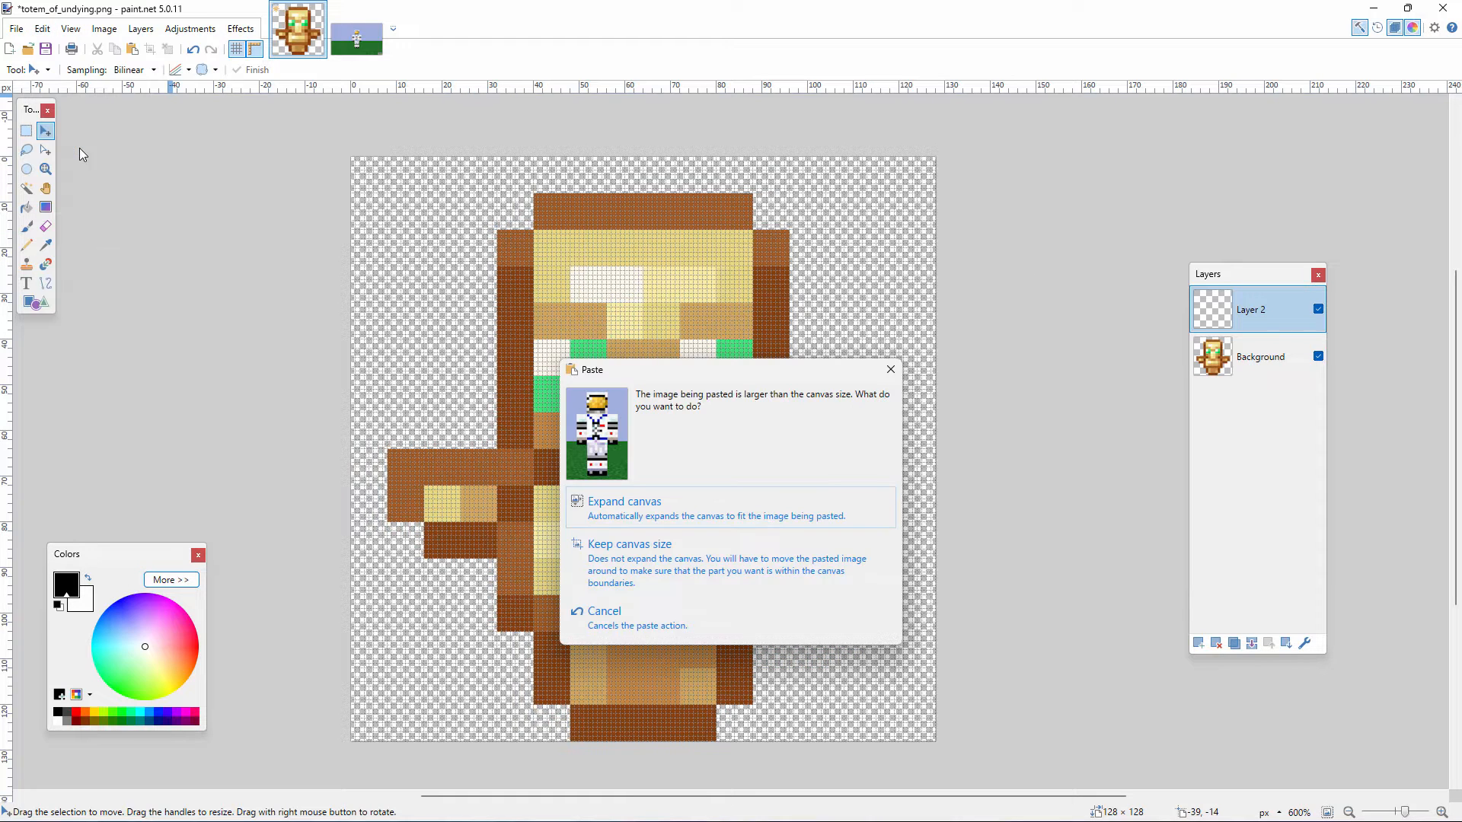
{"action": "left_click", "coordinate": [670, 571]}
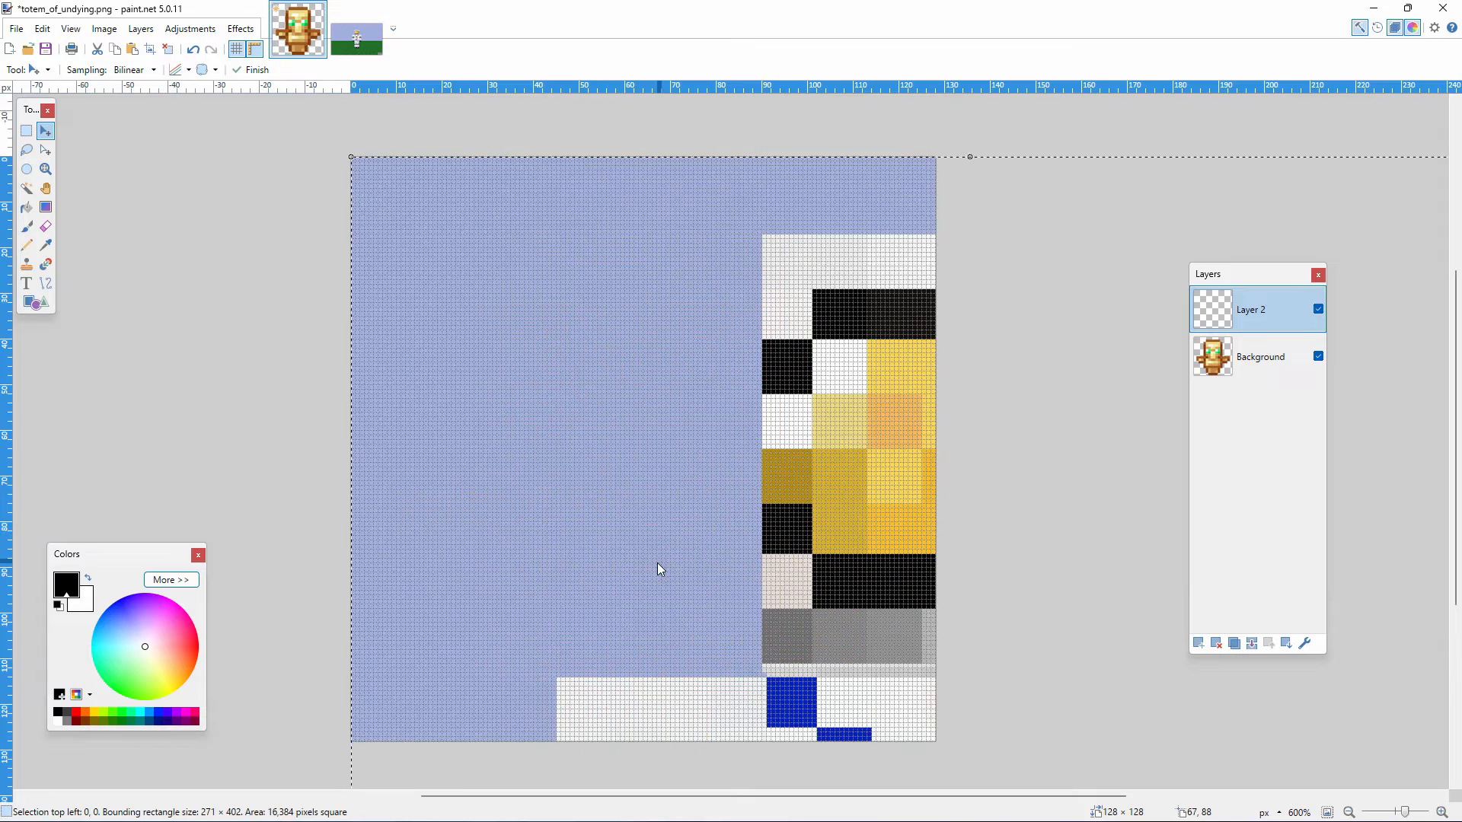
Bring the pasted figure's head into the canvas and shrink the figure proportionally to about 192 × 284 pixels
{"action": "left_click_drag", "start_coordinate": [853, 427], "coordinate": [607, 418]}
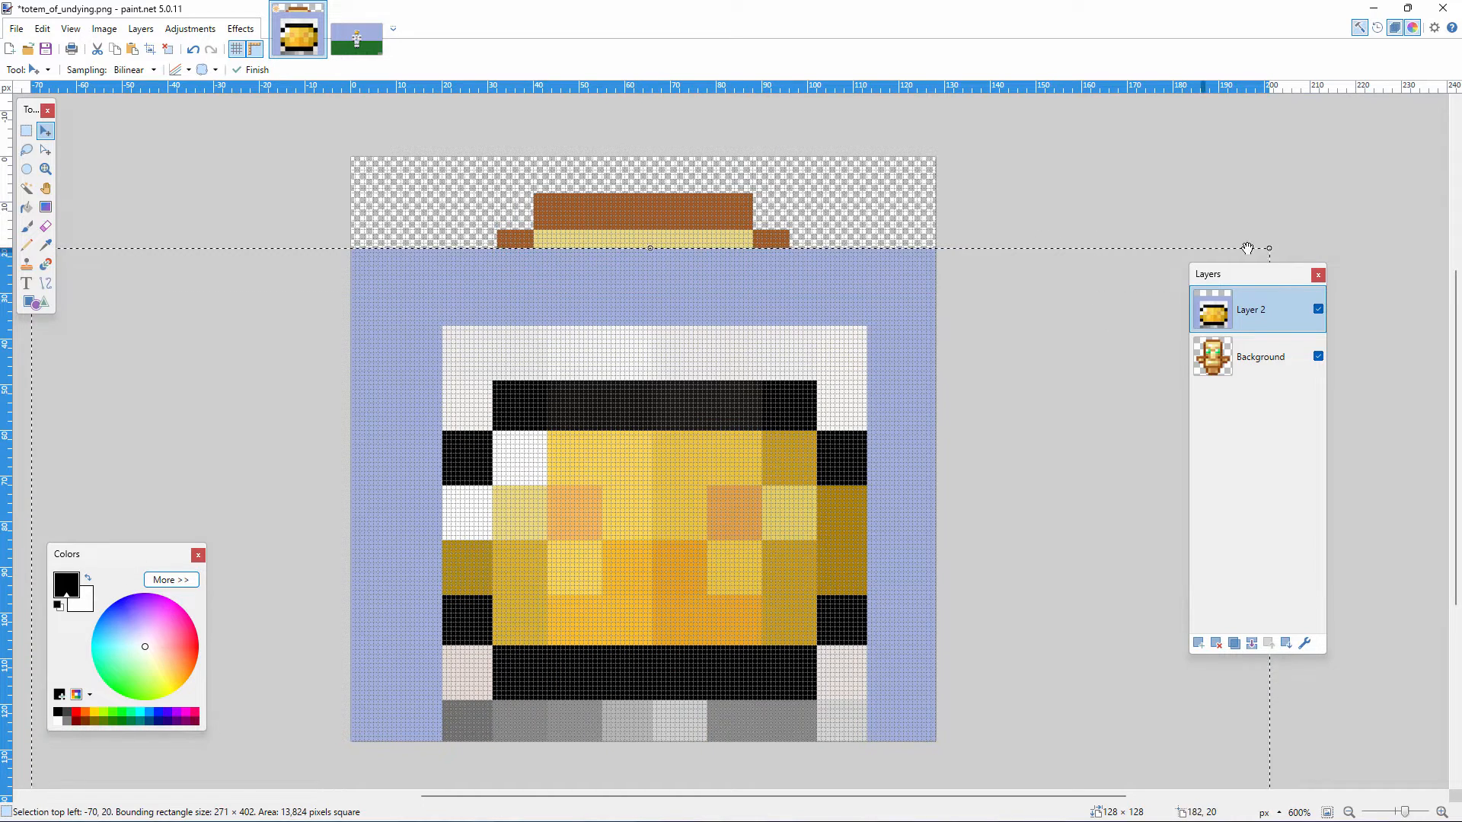
{"action": "left_click_drag", "start_coordinate": [1269, 275], "coordinate": [1304, 354]}
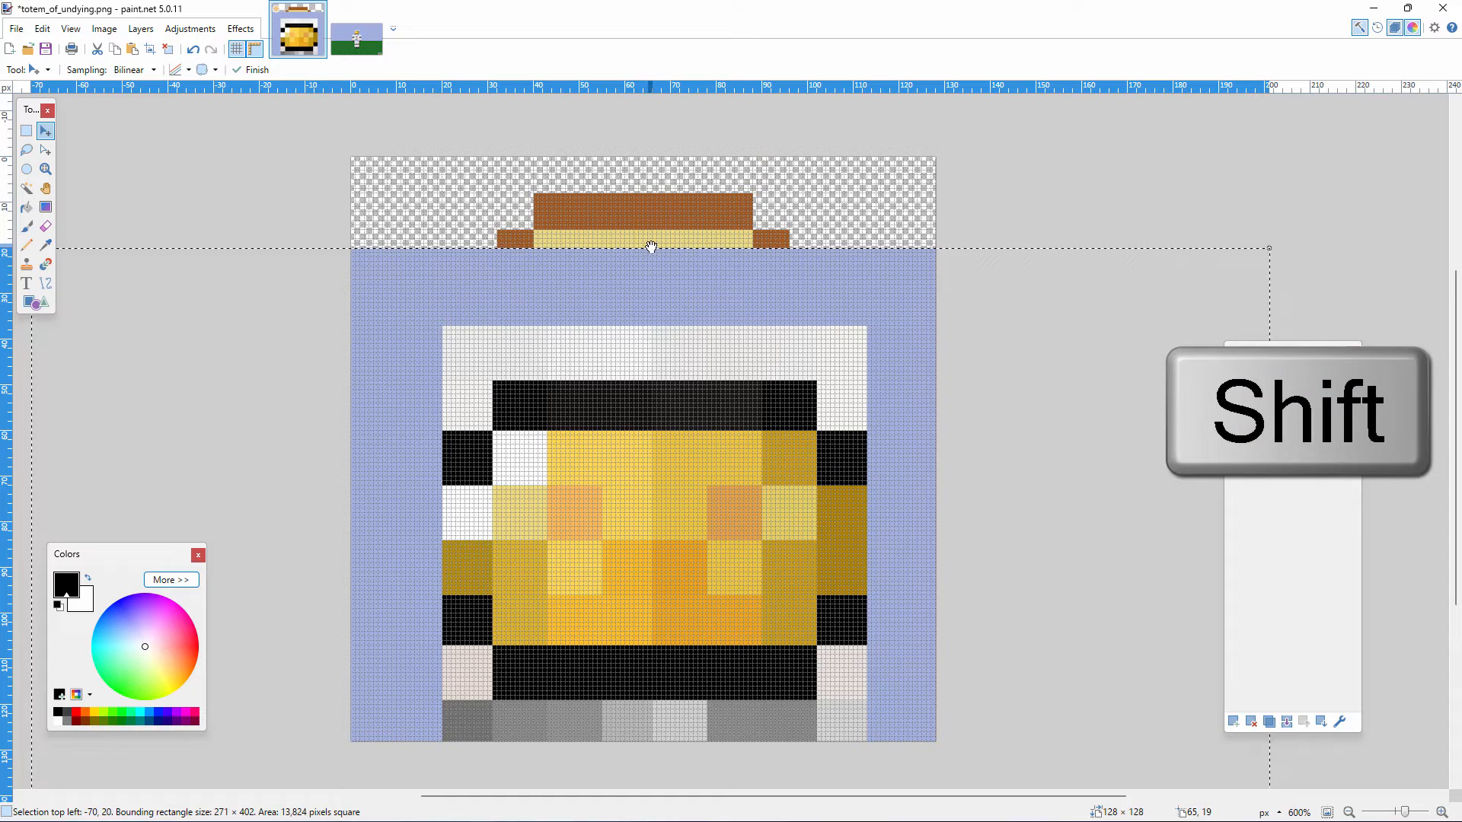
{"action": "left_click_drag", "start_coordinate": [650, 249], "coordinate": [637, 340]}
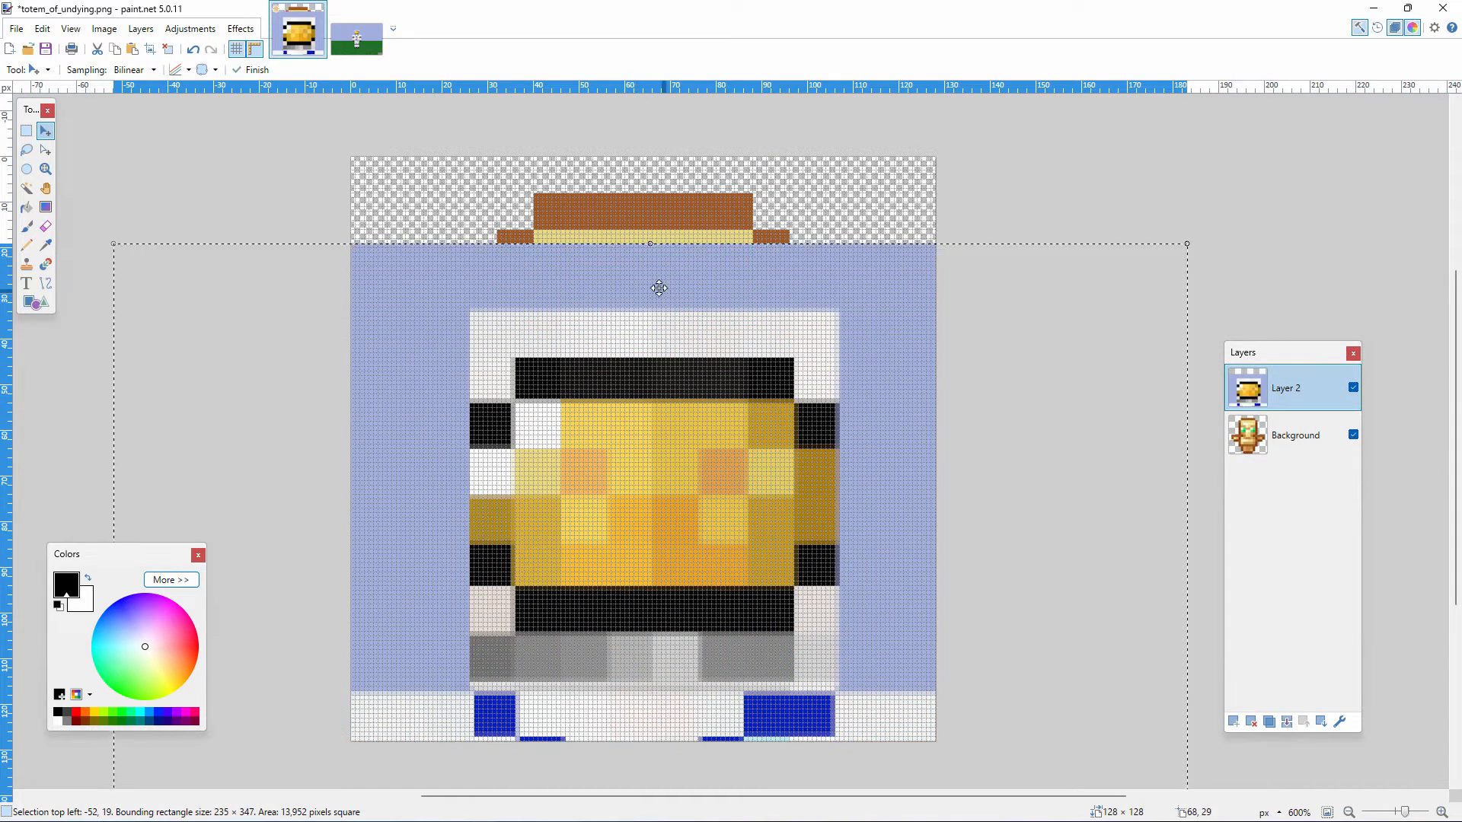
{"action": "left_click_drag", "start_coordinate": [651, 242], "coordinate": [634, 382]}
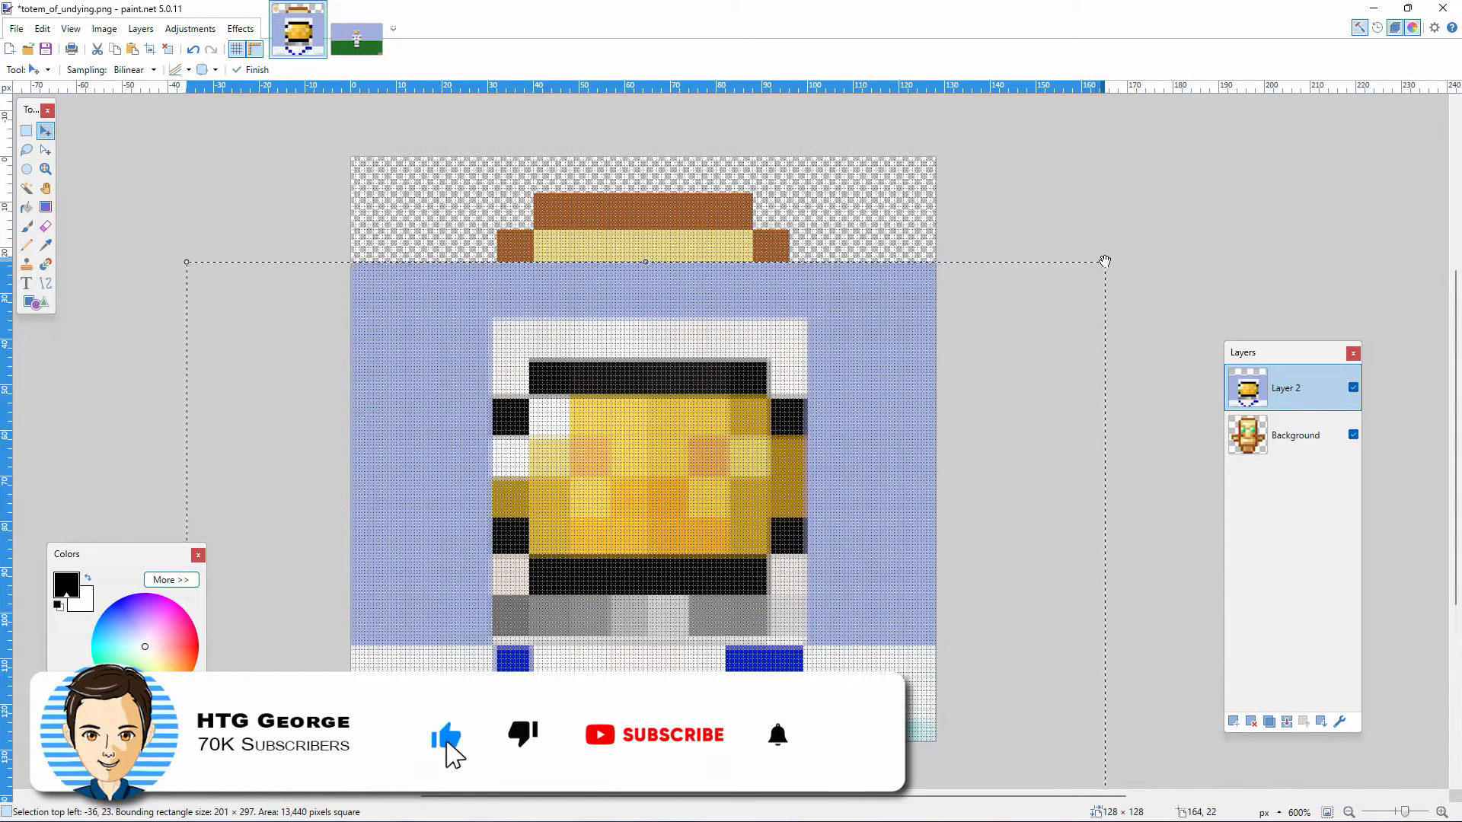
{"action": "left_click_drag", "start_coordinate": [1104, 262], "coordinate": [1062, 302]}
Fit the helmet to the totem head's width by scaling the figure to 190 × 282 pixels and moving it to -32, -6
{"action": "left_click_drag", "start_coordinate": [690, 460], "coordinate": [699, 415]}
{"action": "left_click_drag", "start_coordinate": [515, 375], "coordinate": [520, 376]}
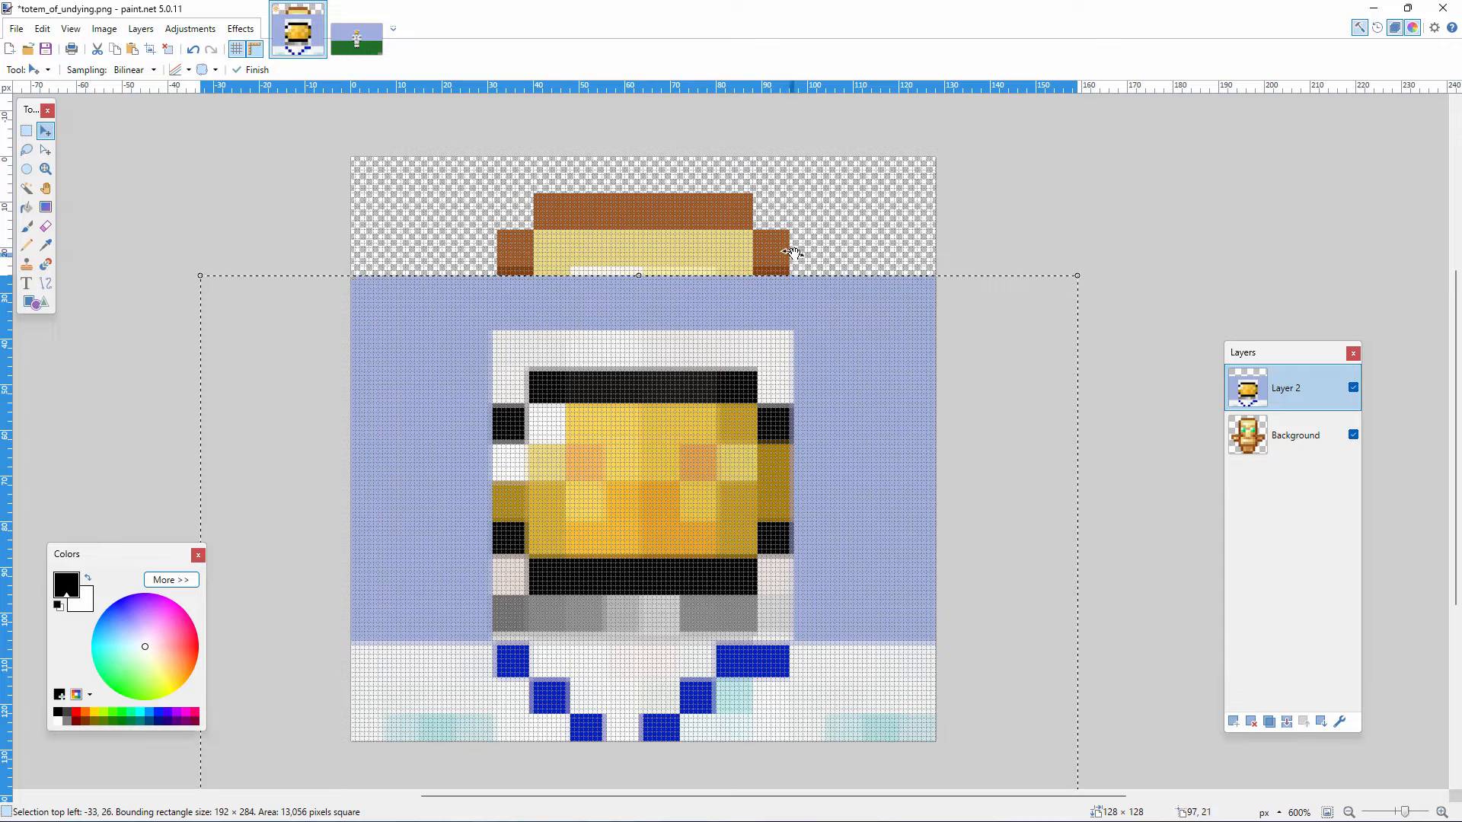
{"action": "left_click_drag", "start_coordinate": [523, 379], "coordinate": [529, 380]}
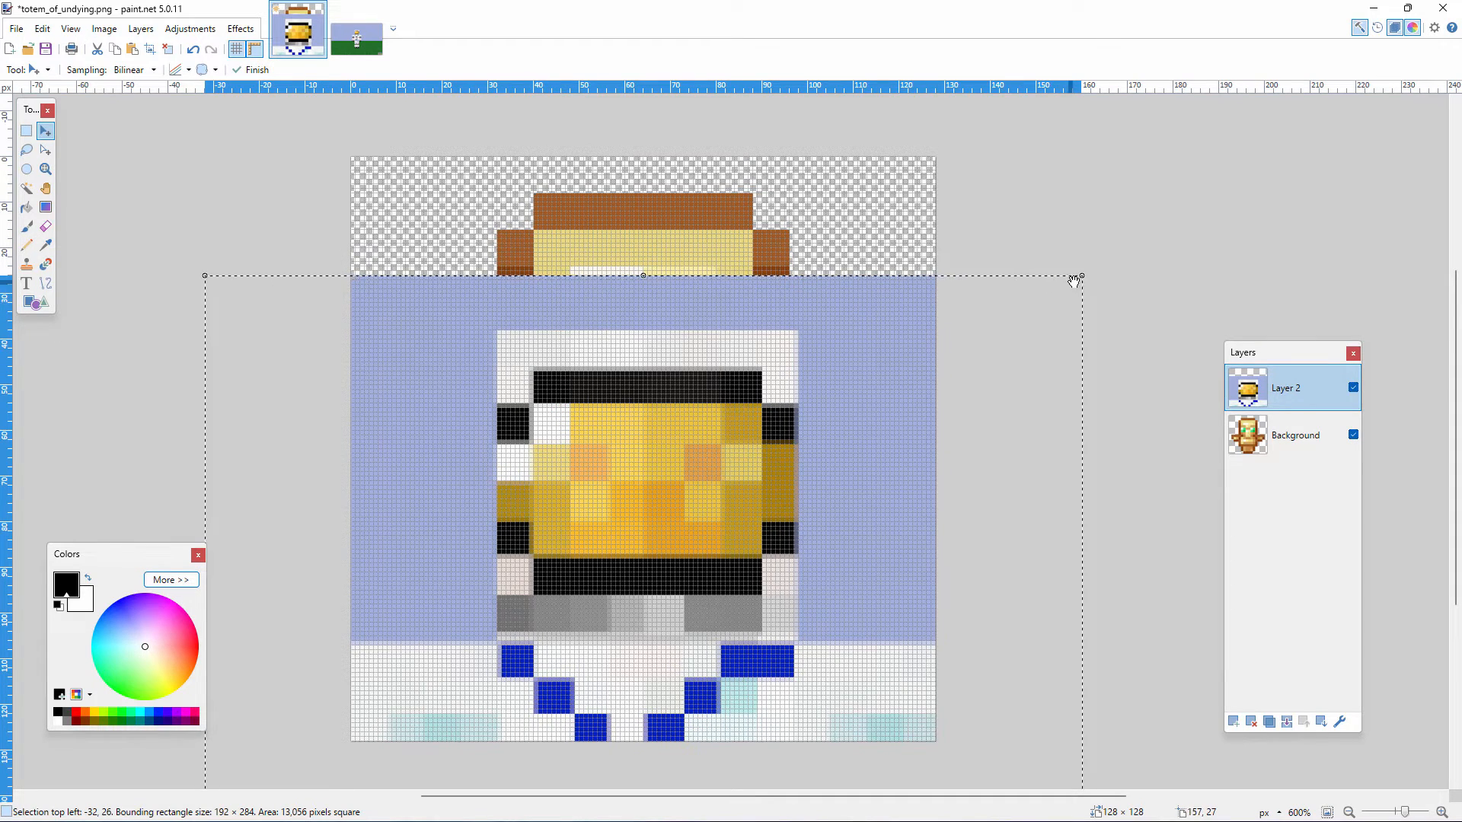
{"action": "left_click_drag", "start_coordinate": [1082, 275], "coordinate": [1074, 276]}
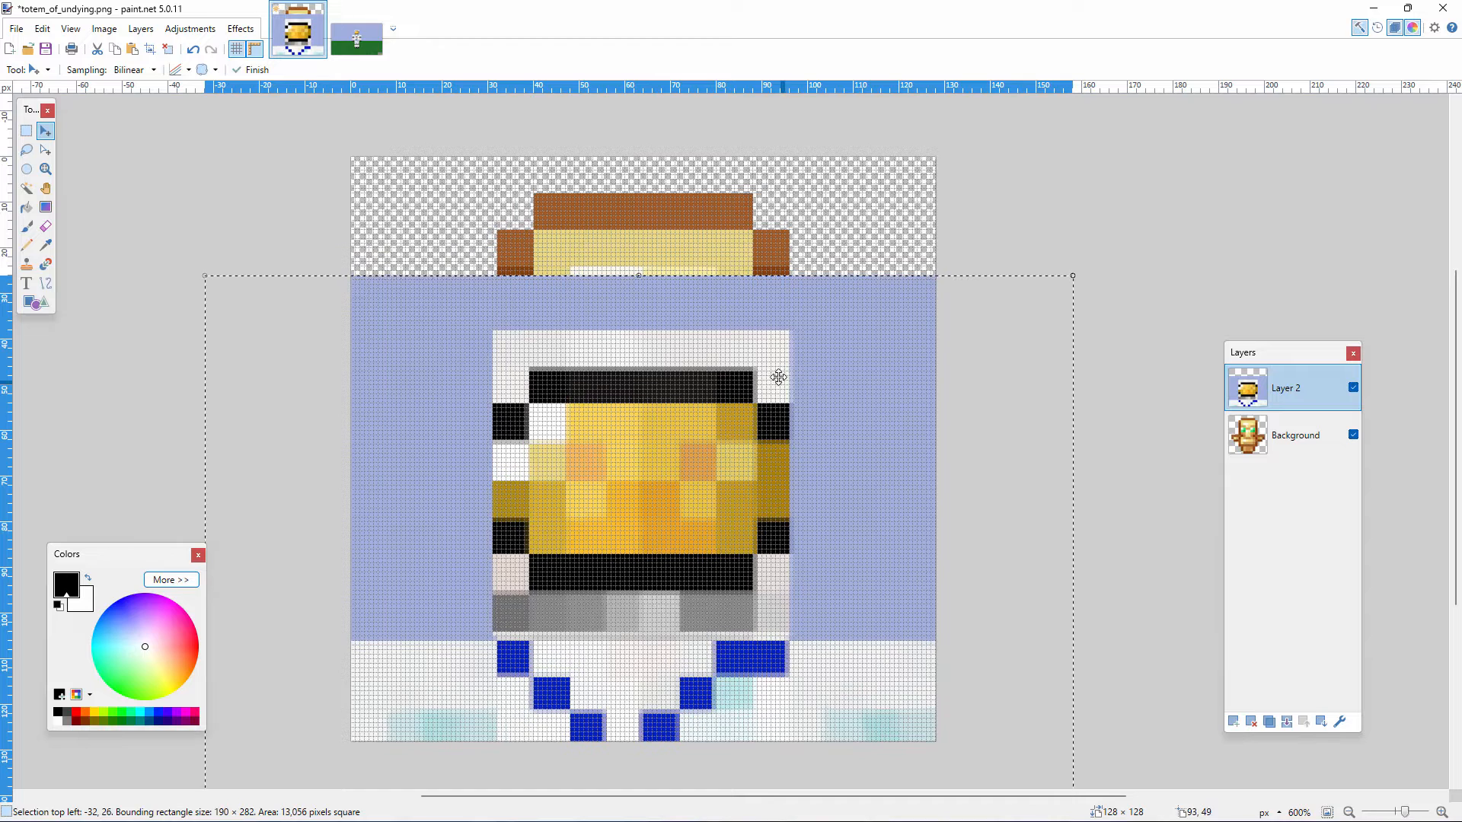
{"action": "left_click_drag", "start_coordinate": [623, 554], "coordinate": [618, 419]}
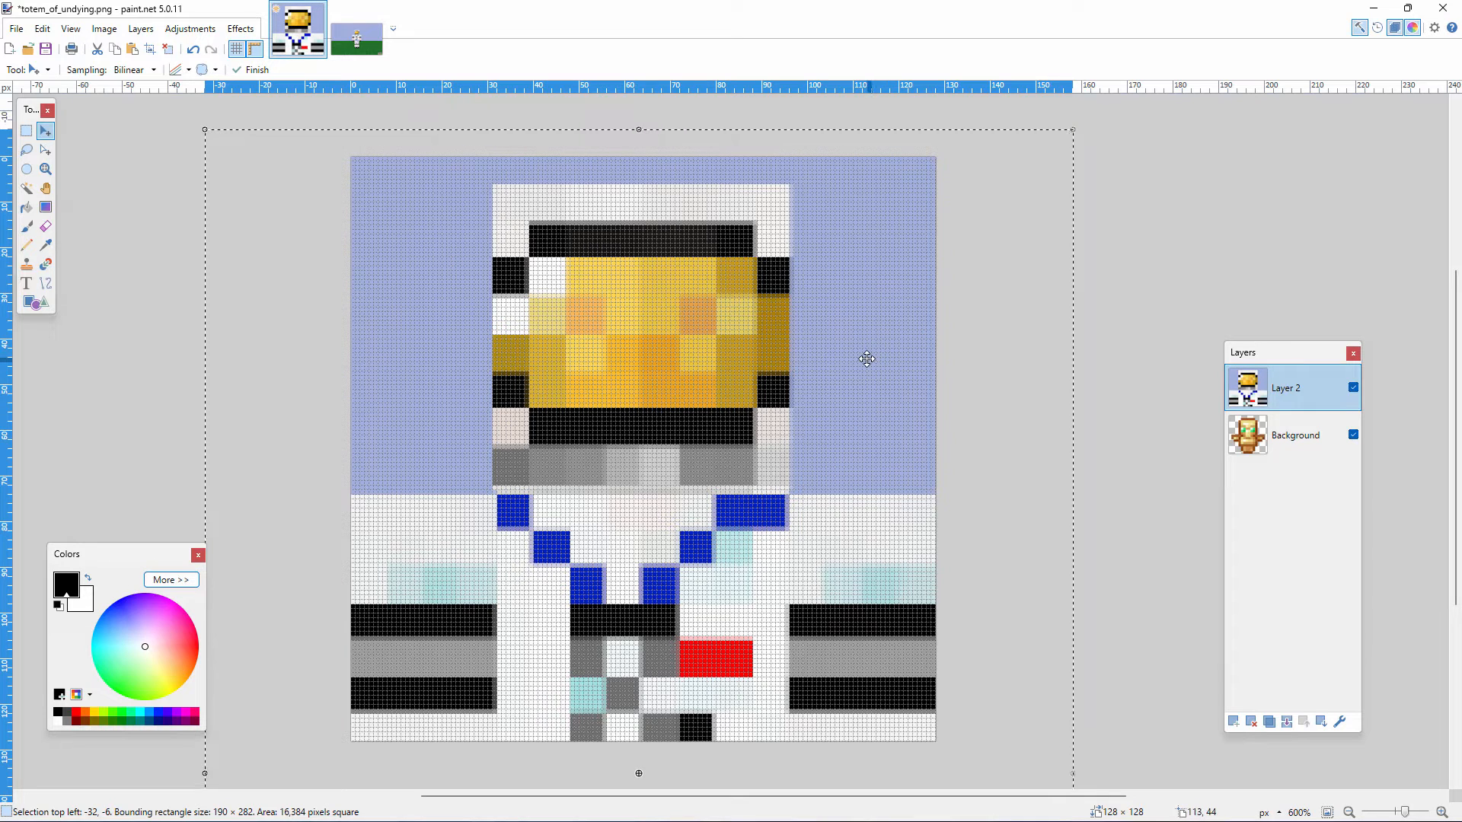
Erase the blue sky areas on both sides of and above the helmet from Layer 2
{"action": "left_click", "coordinate": [25, 131]}
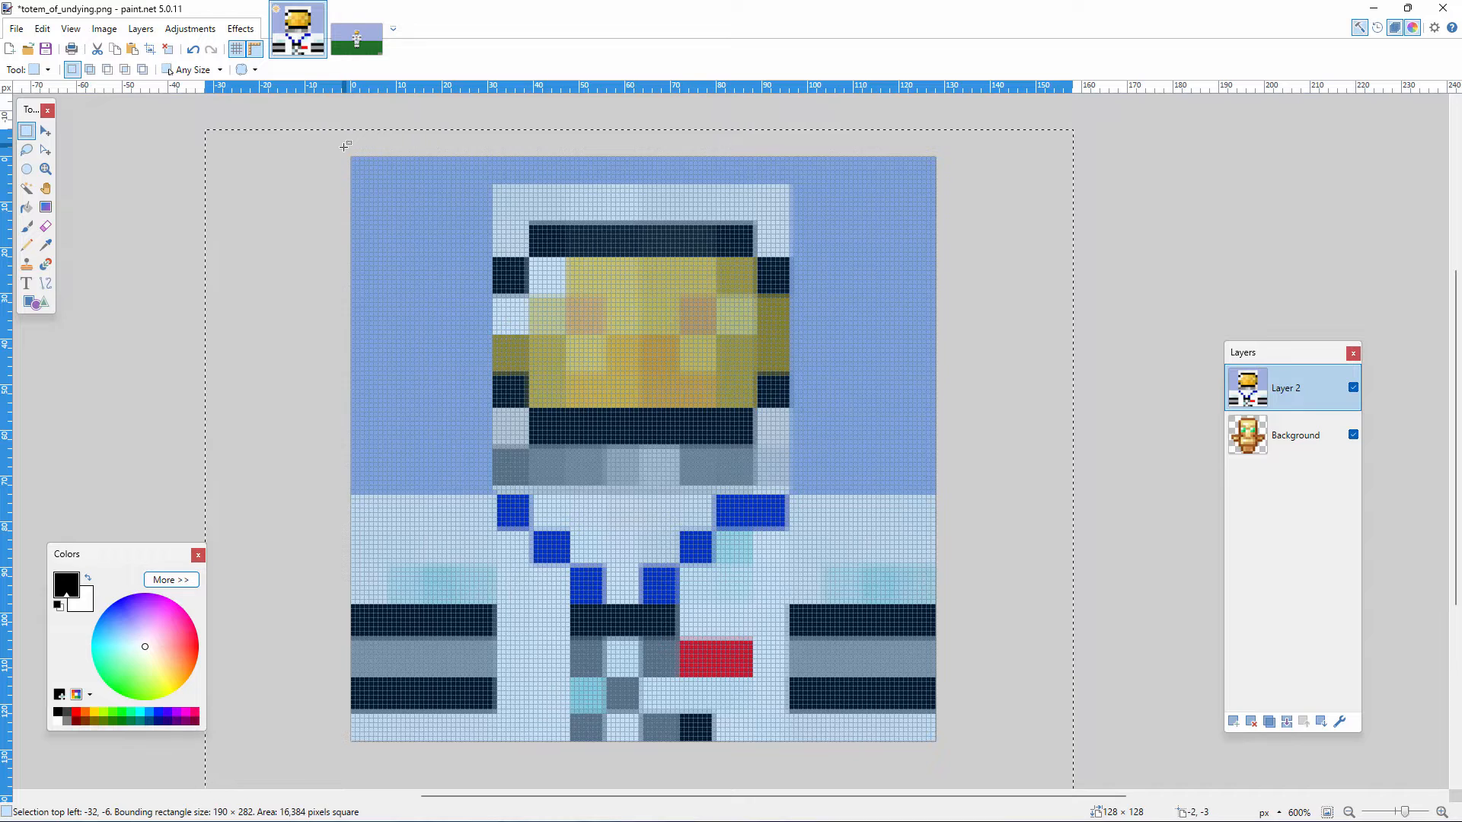
{"action": "left_click_drag", "start_coordinate": [350, 156], "coordinate": [491, 493]}
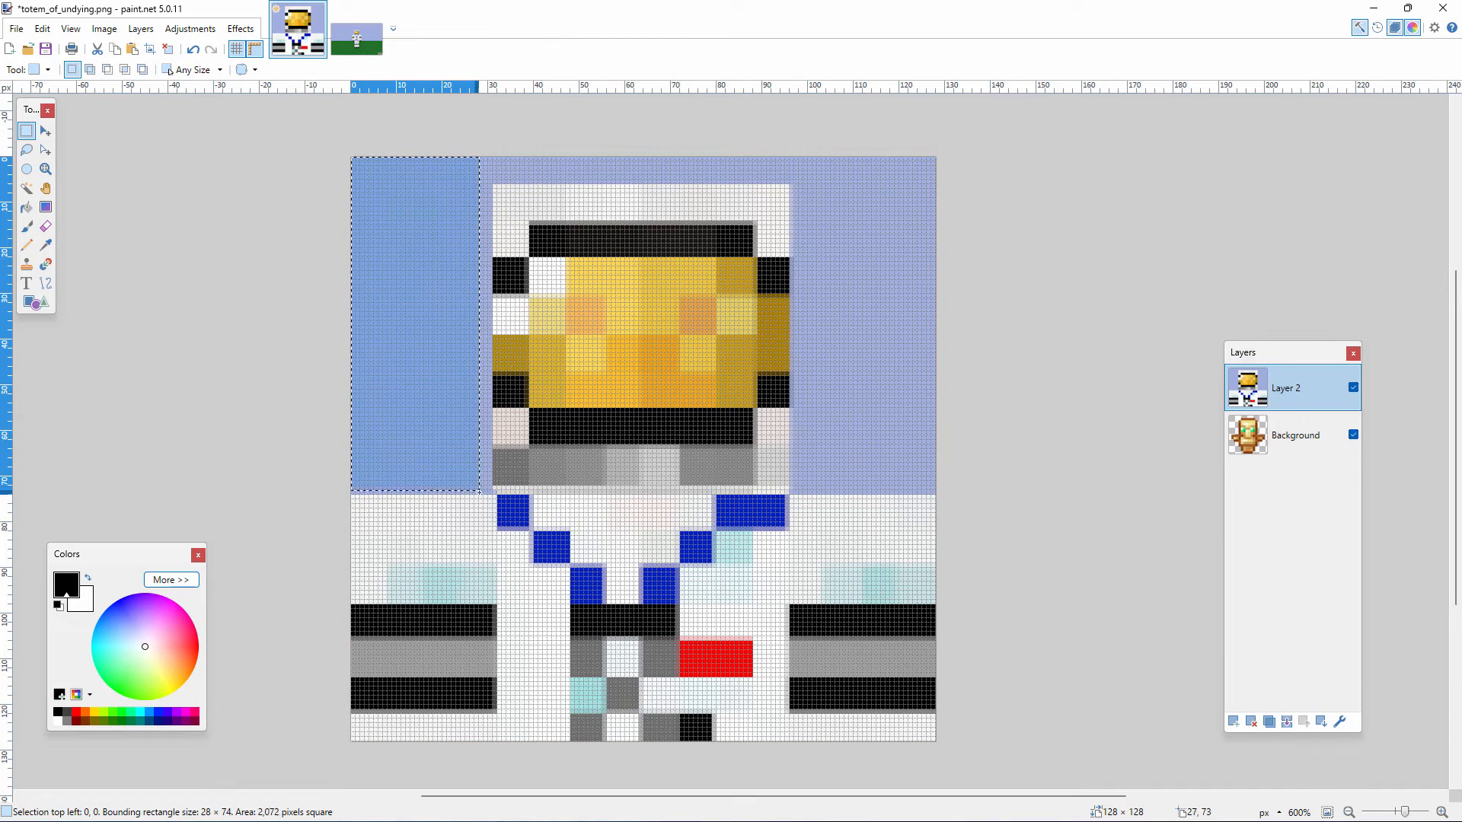
{"action": "key", "text": "Delete"}
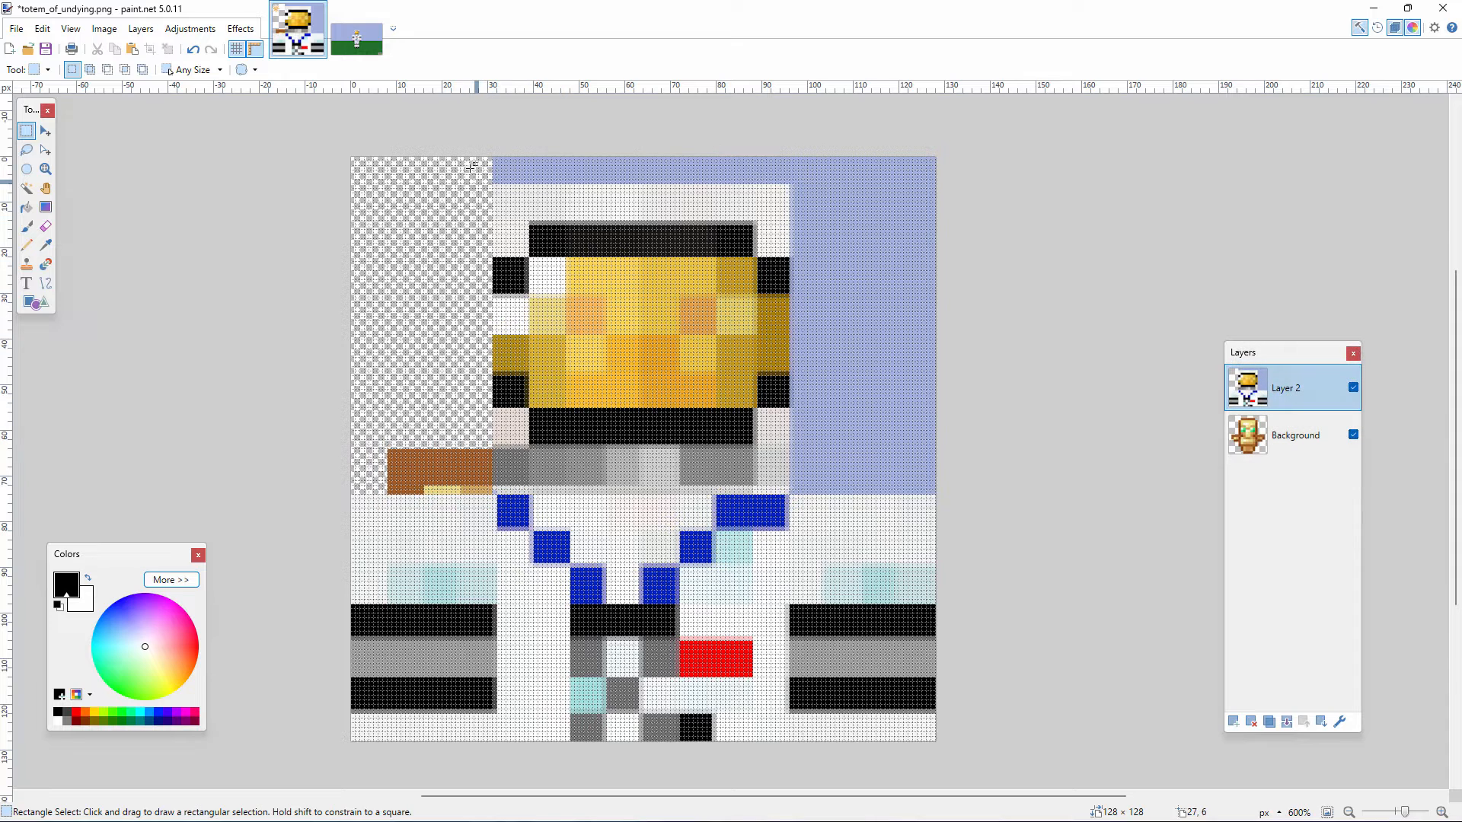
{"action": "left_click_drag", "start_coordinate": [938, 156], "coordinate": [791, 495]}
{"action": "key", "text": "Delete"}
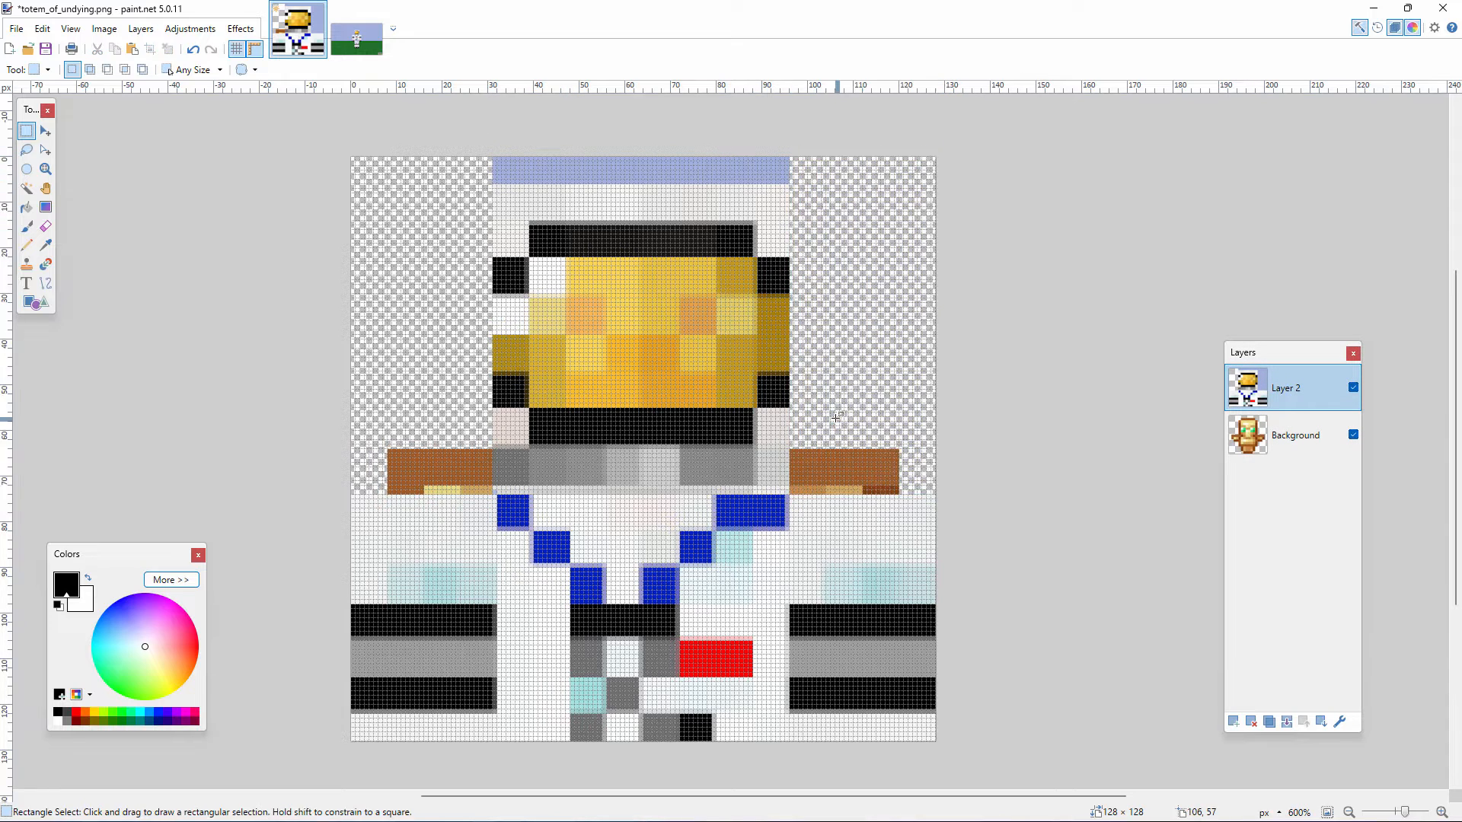
{"action": "mouse_move", "coordinate": [646, 155]}
{"action": "left_mouse_down"}
{"action": "mouse_move", "coordinate": [818, 160]}
{"action": "mouse_move", "coordinate": [830, 183]}
{"action": "left_mouse_up"}
{"action": "key", "text": "Delete"}
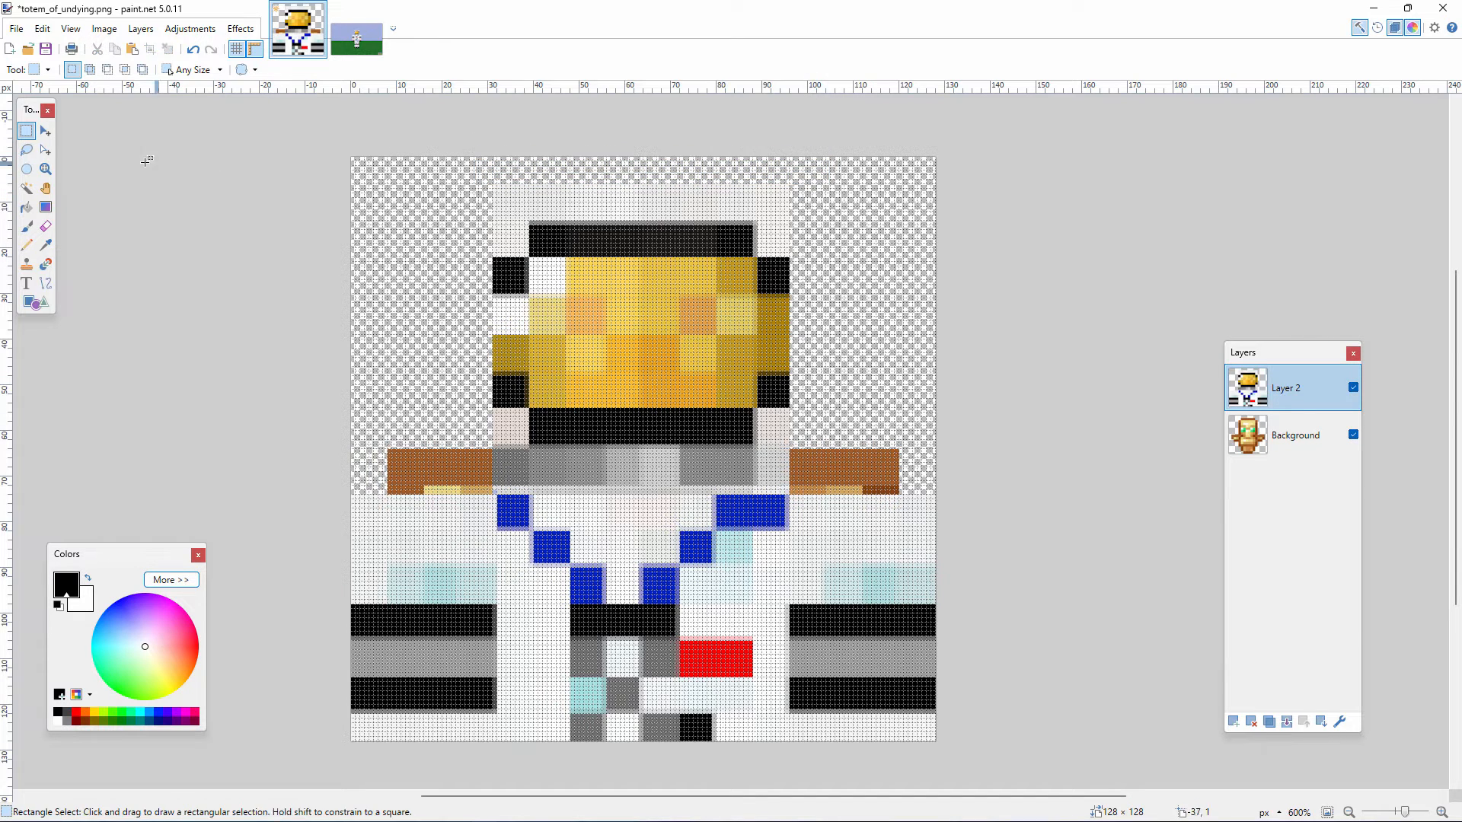
Try shifting the entire Layer 2 content vertically to line the helmet up with the totem's head
{"action": "key", "text": "m"}
{"action": "key", "text": "ctrl+a"}
{"action": "left_click_drag", "start_coordinate": [653, 376], "coordinate": [656, 400]}
{"action": "left_click_drag", "start_coordinate": [640, 303], "coordinate": [639, 296]}
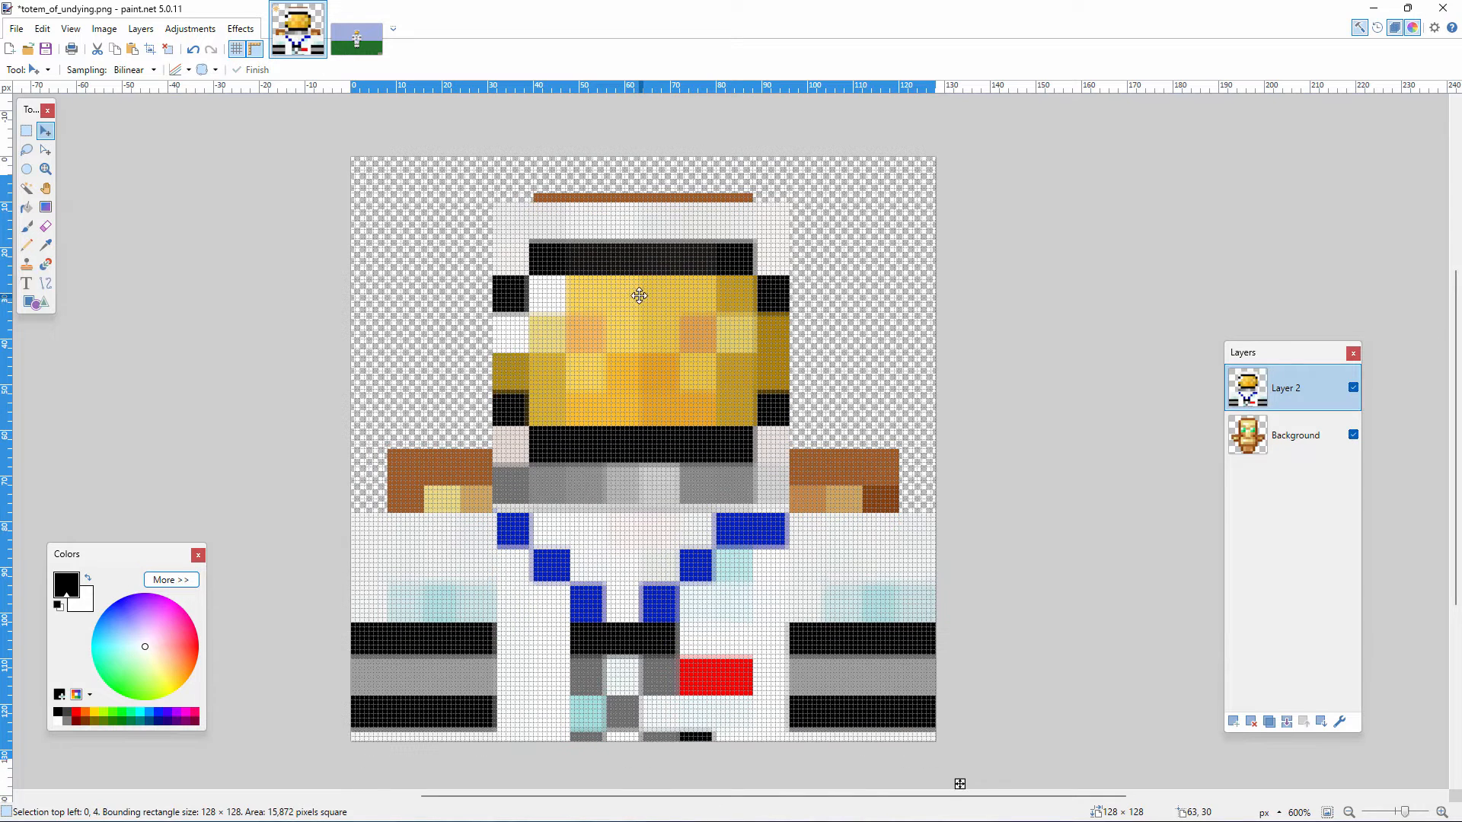
{"action": "key", "text": "Up"}
{"action": "key", "text": "Up"}
{"action": "key", "text": "Up"}
{"action": "key", "text": "Up"}
{"action": "key", "text": "Up"}
{"action": "key", "text": "Up"}
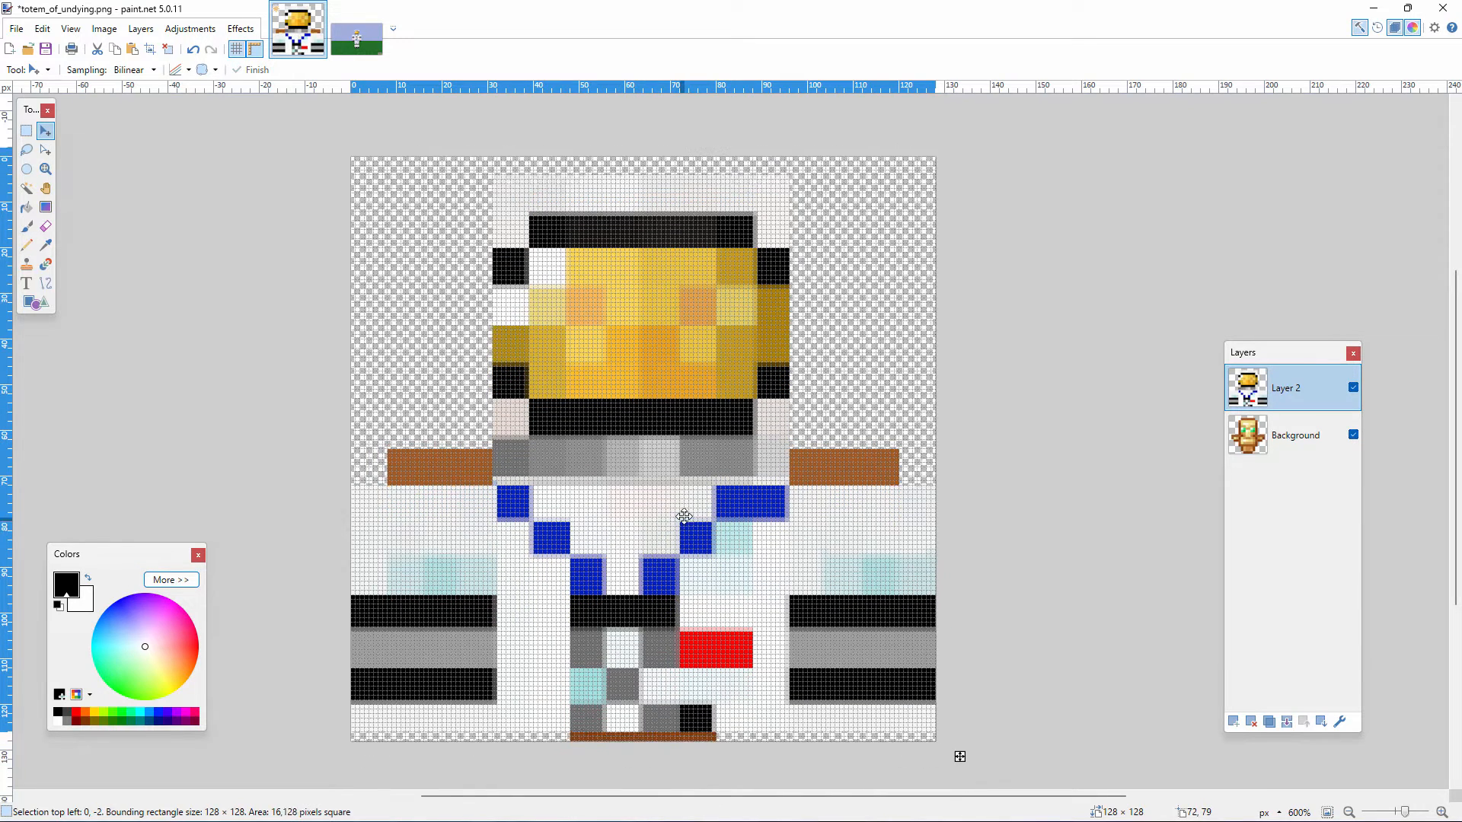
{"action": "key", "text": "Down"}
{"action": "key", "text": "Down"}
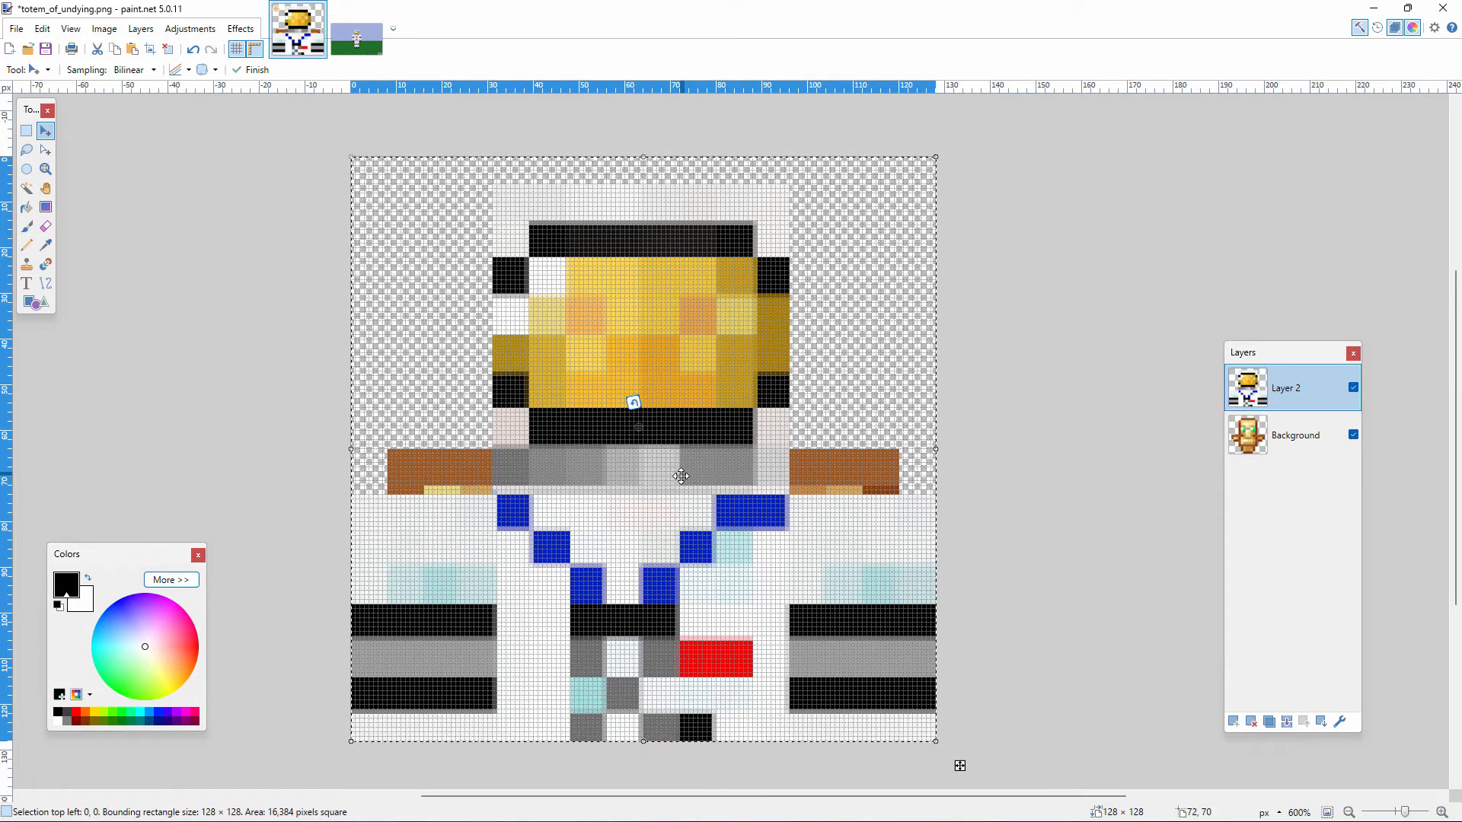
Add a new layer on top and cut the 128 × 54 pixel body area below the head out of Layer 2
{"action": "left_click", "coordinate": [25, 131]}
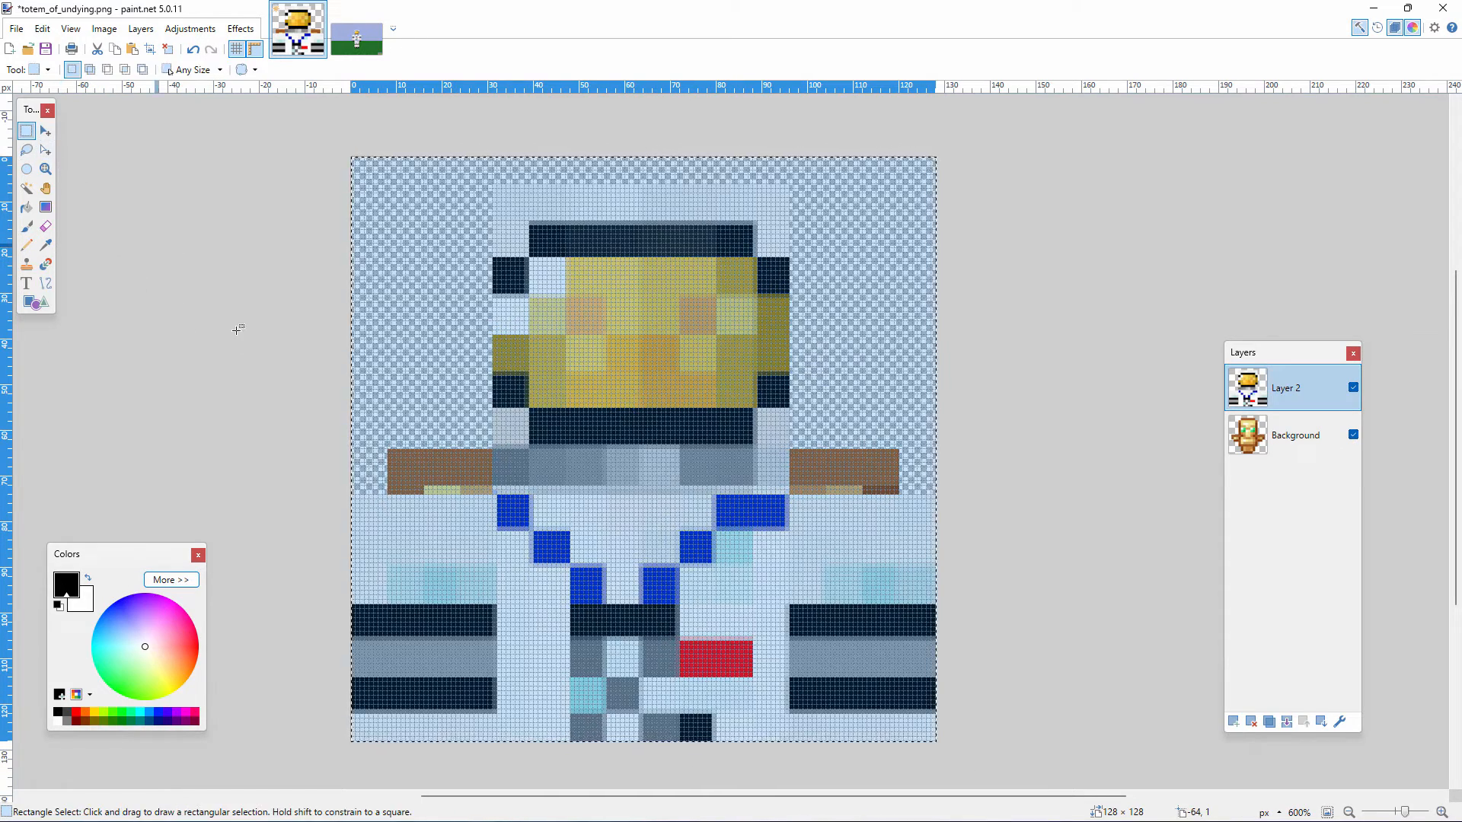
{"action": "left_click", "coordinate": [1233, 722]}
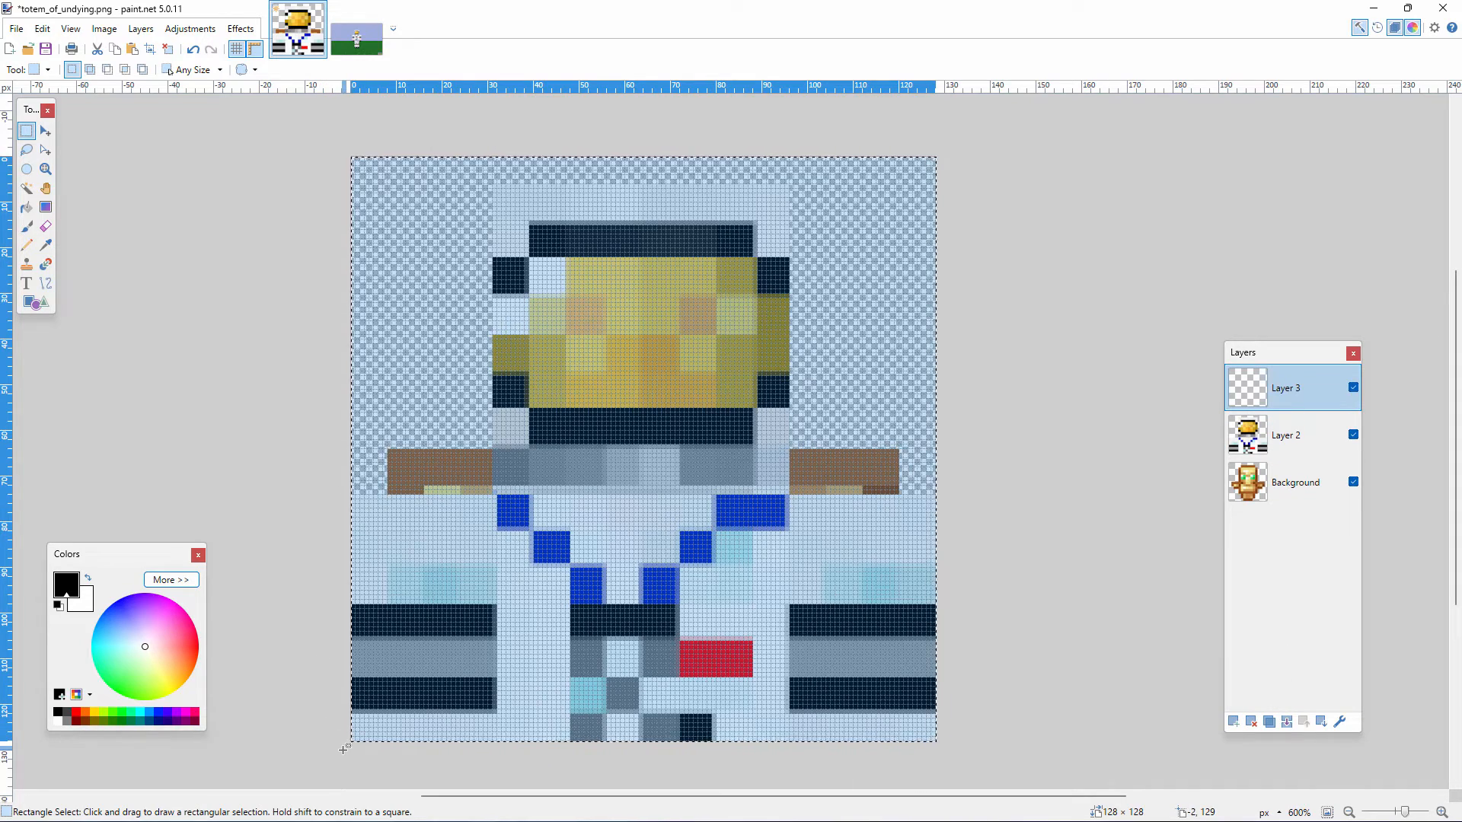
{"action": "left_click_drag", "start_coordinate": [346, 746], "coordinate": [1013, 498]}
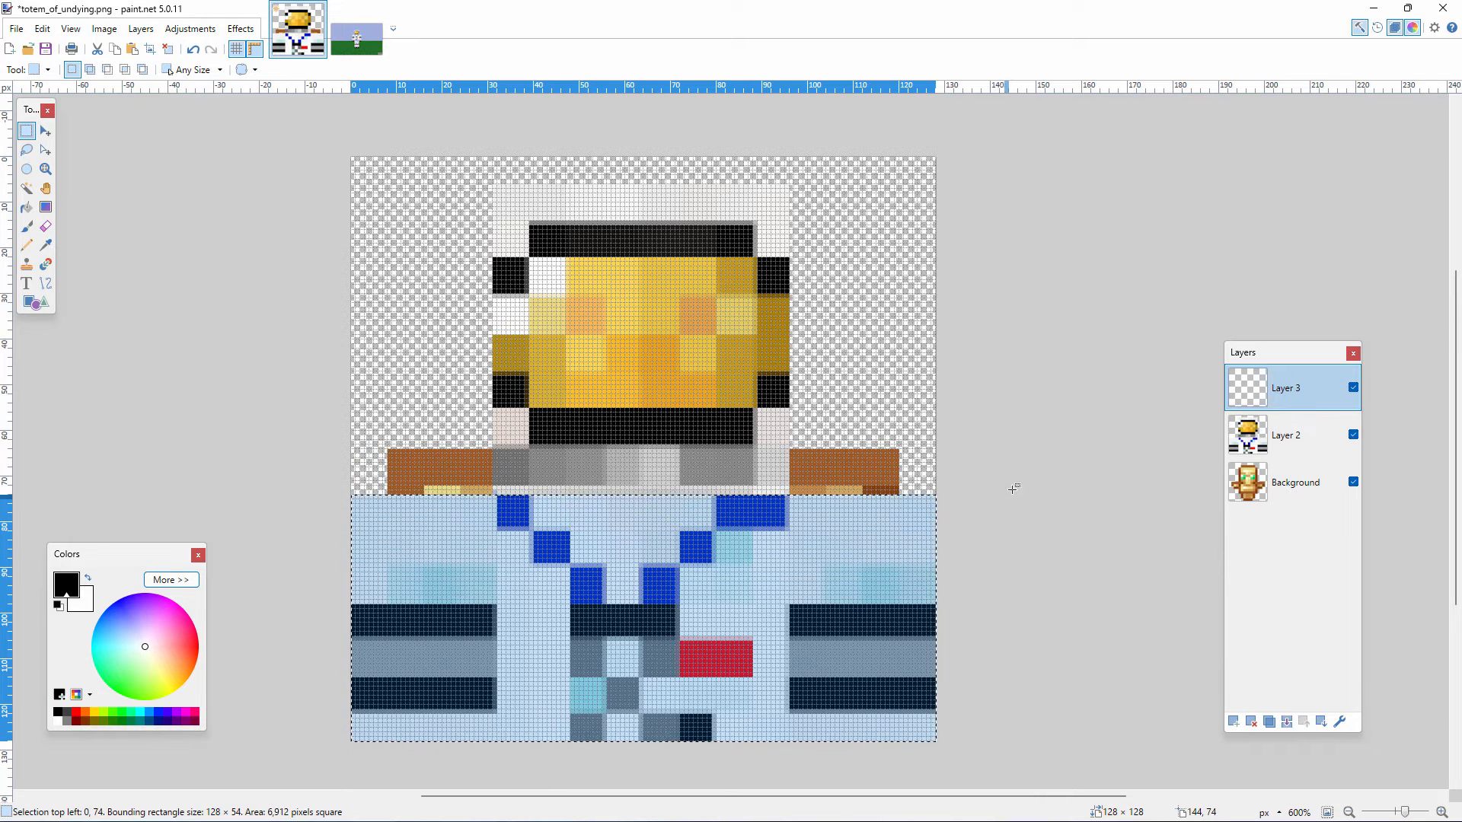
{"action": "left_click", "coordinate": [1293, 449]}
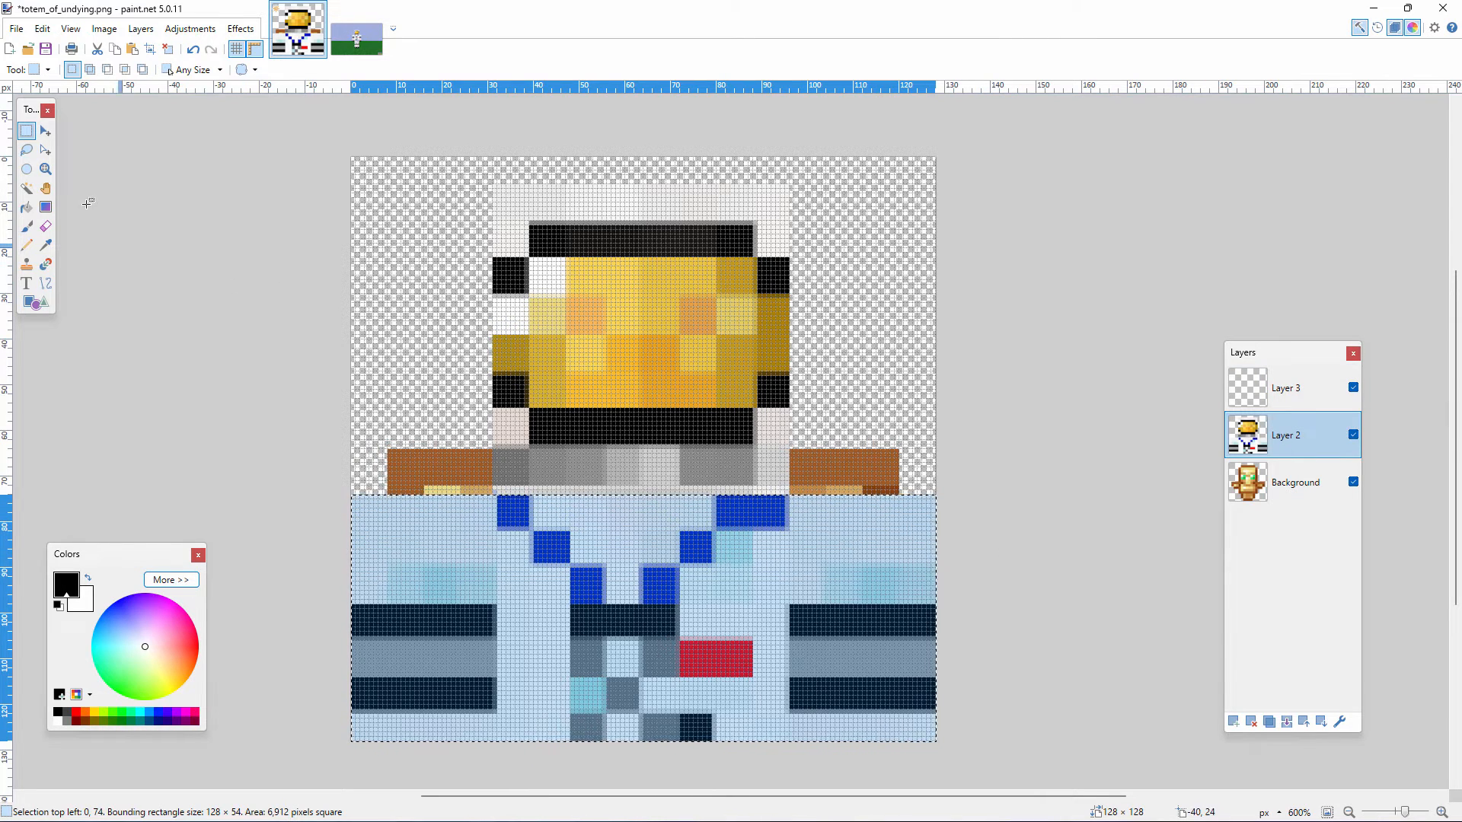
{"action": "left_click", "coordinate": [42, 28]}
{"action": "left_click", "coordinate": [79, 95]}
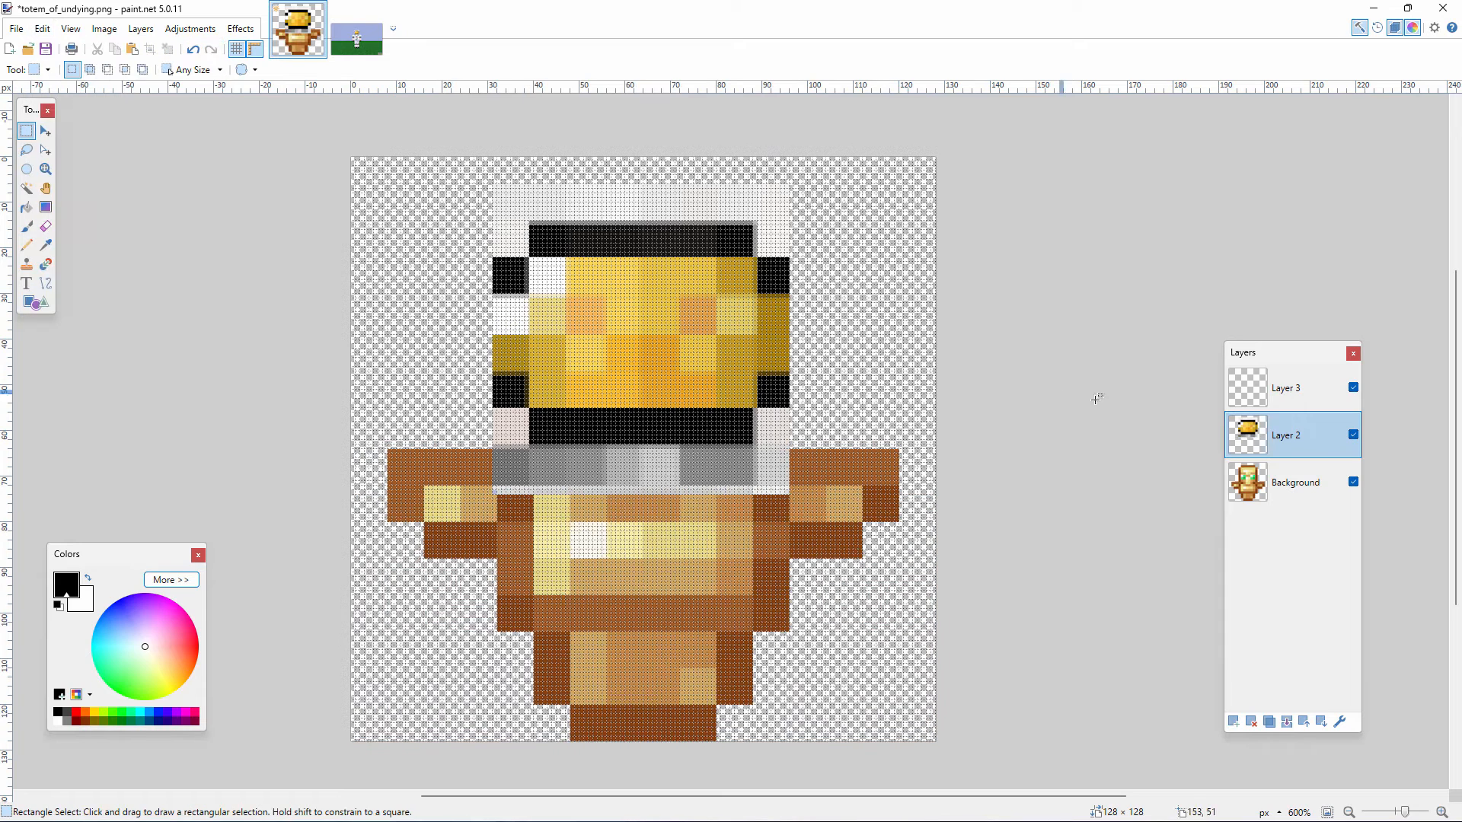
Paste the cut body into Layer 3 and move the head's Layer 2 above it in the layer order
{"action": "left_click", "coordinate": [1287, 388]}
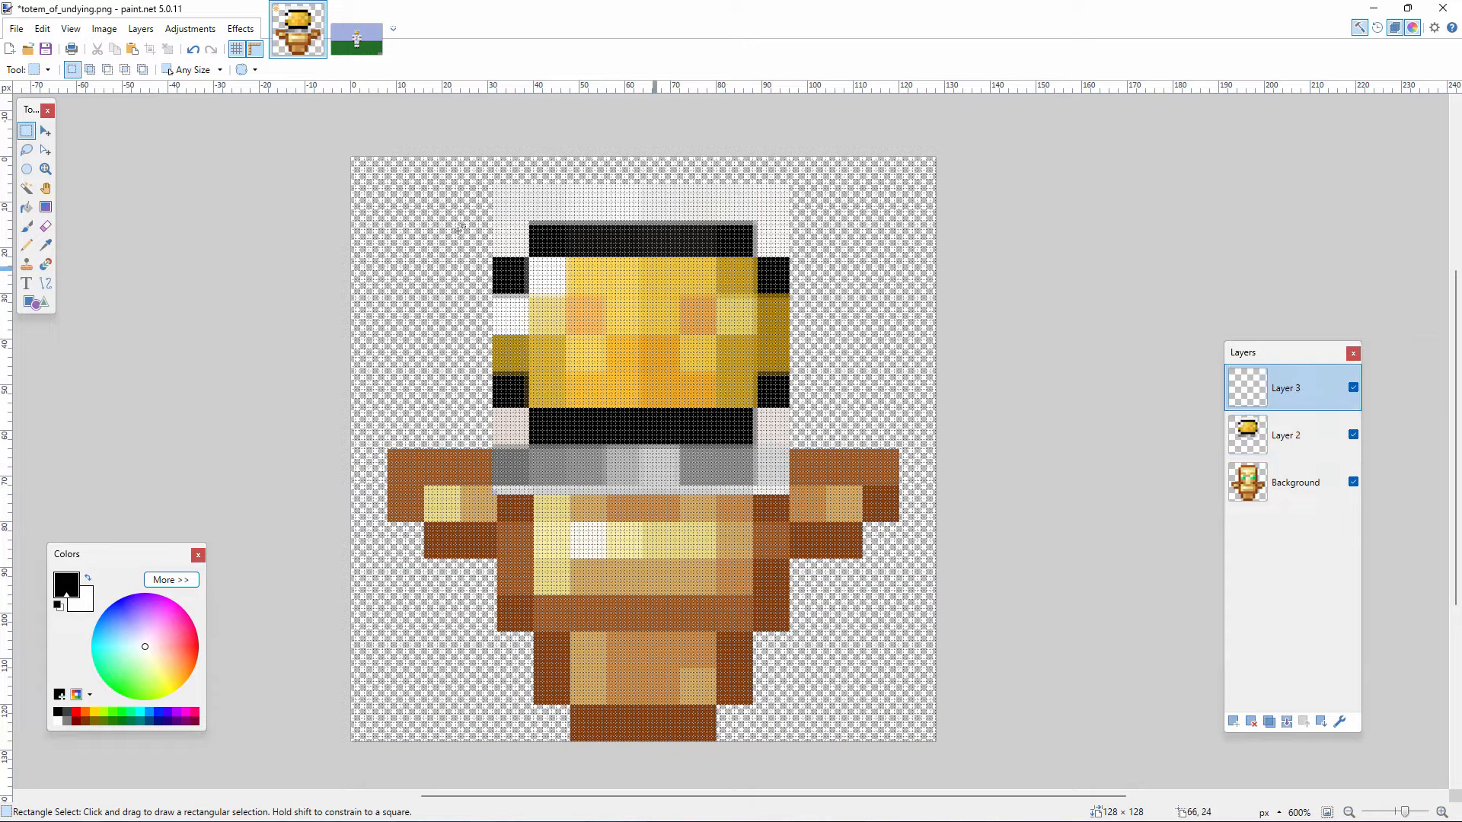
{"action": "left_click", "coordinate": [43, 32]}
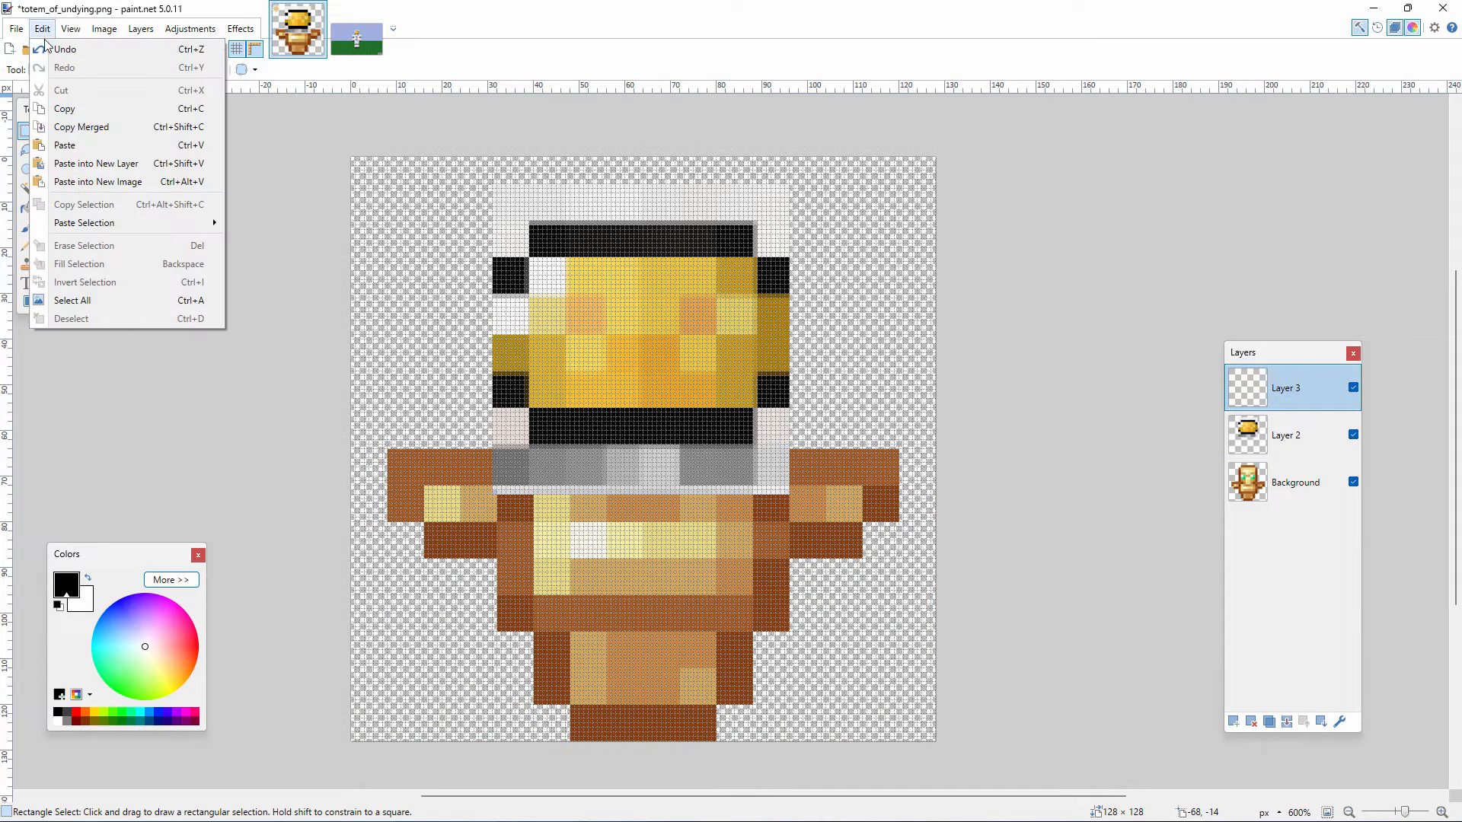
{"action": "left_click", "coordinate": [78, 143]}
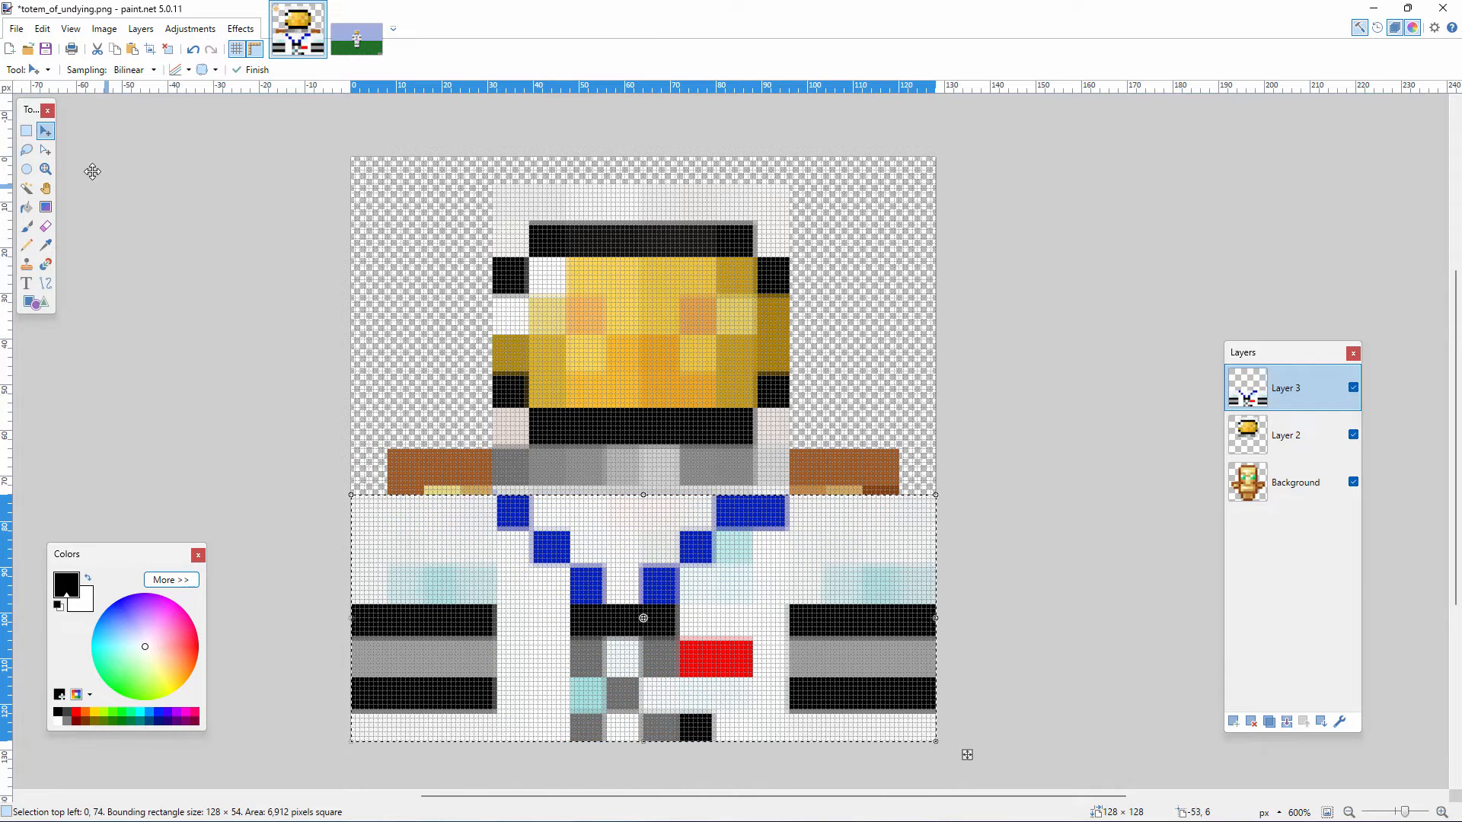
{"action": "left_click", "coordinate": [1280, 435]}
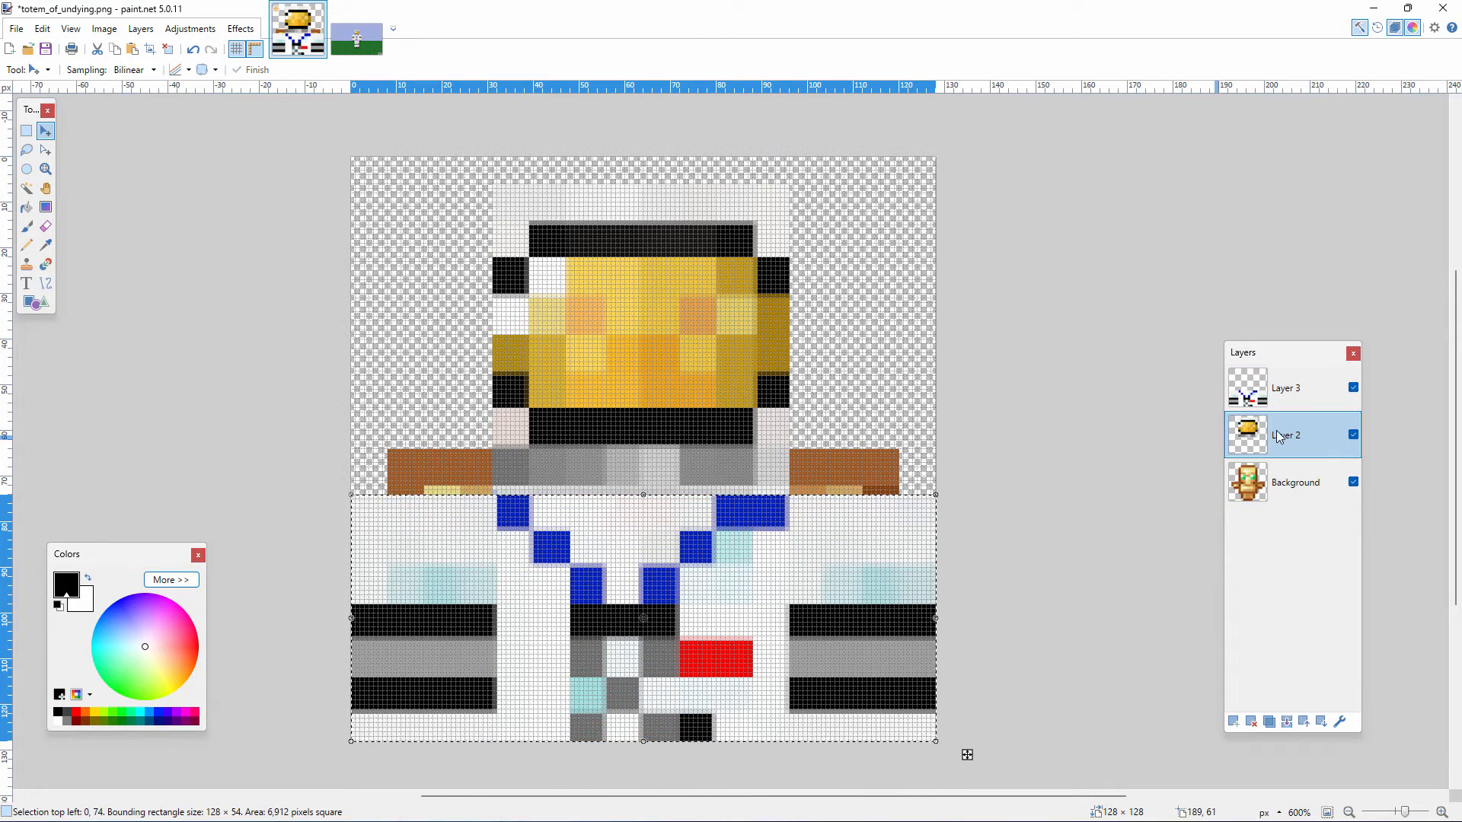
{"action": "left_click_drag", "start_coordinate": [1319, 437], "coordinate": [1249, 387]}
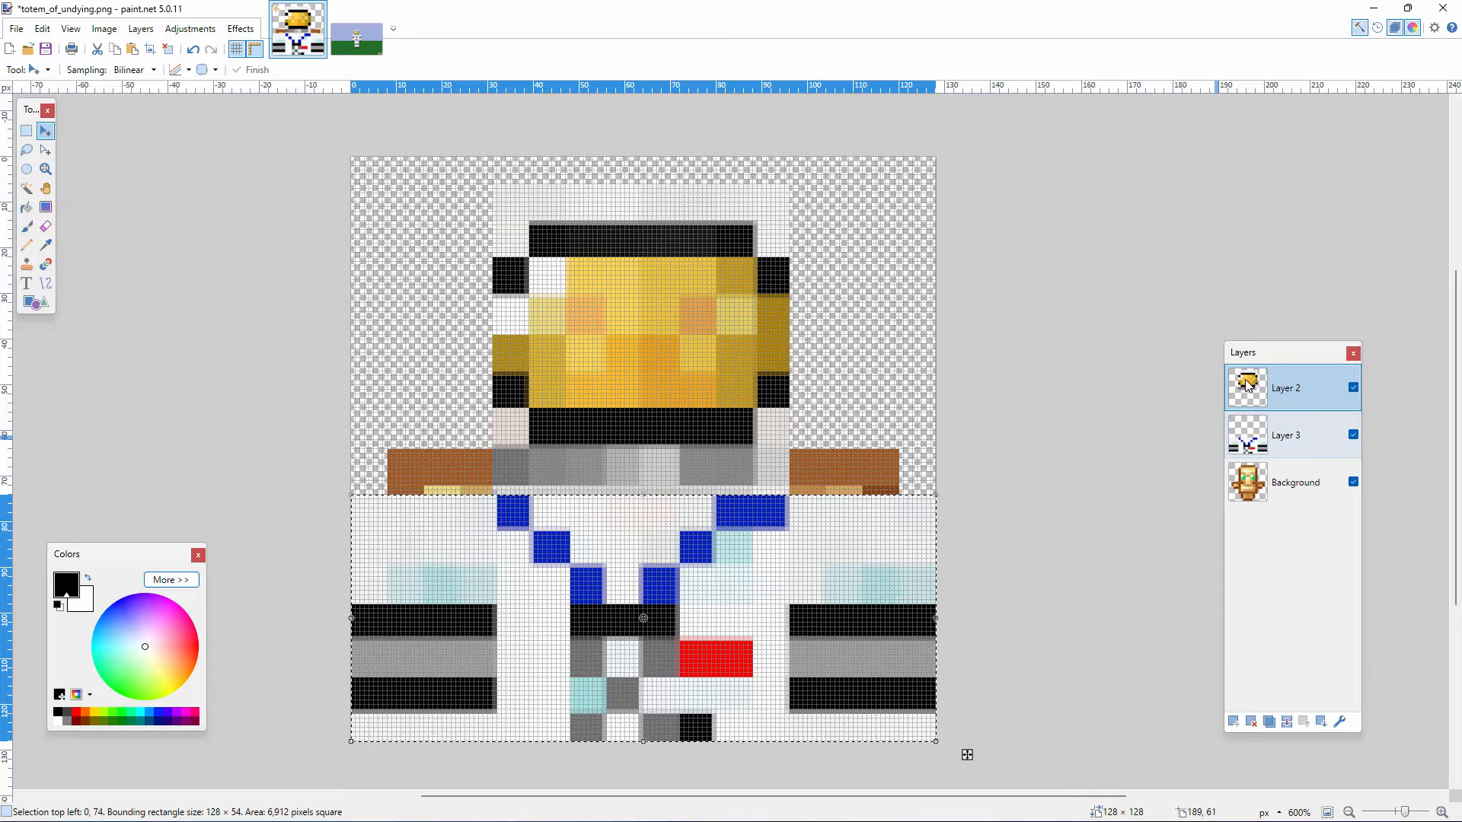
Move the body on Layer 3 up to y = 64 and stretch its lower edge to the canvas bottom, making it 64 pixels tall
{"action": "left_click", "coordinate": [1328, 435]}
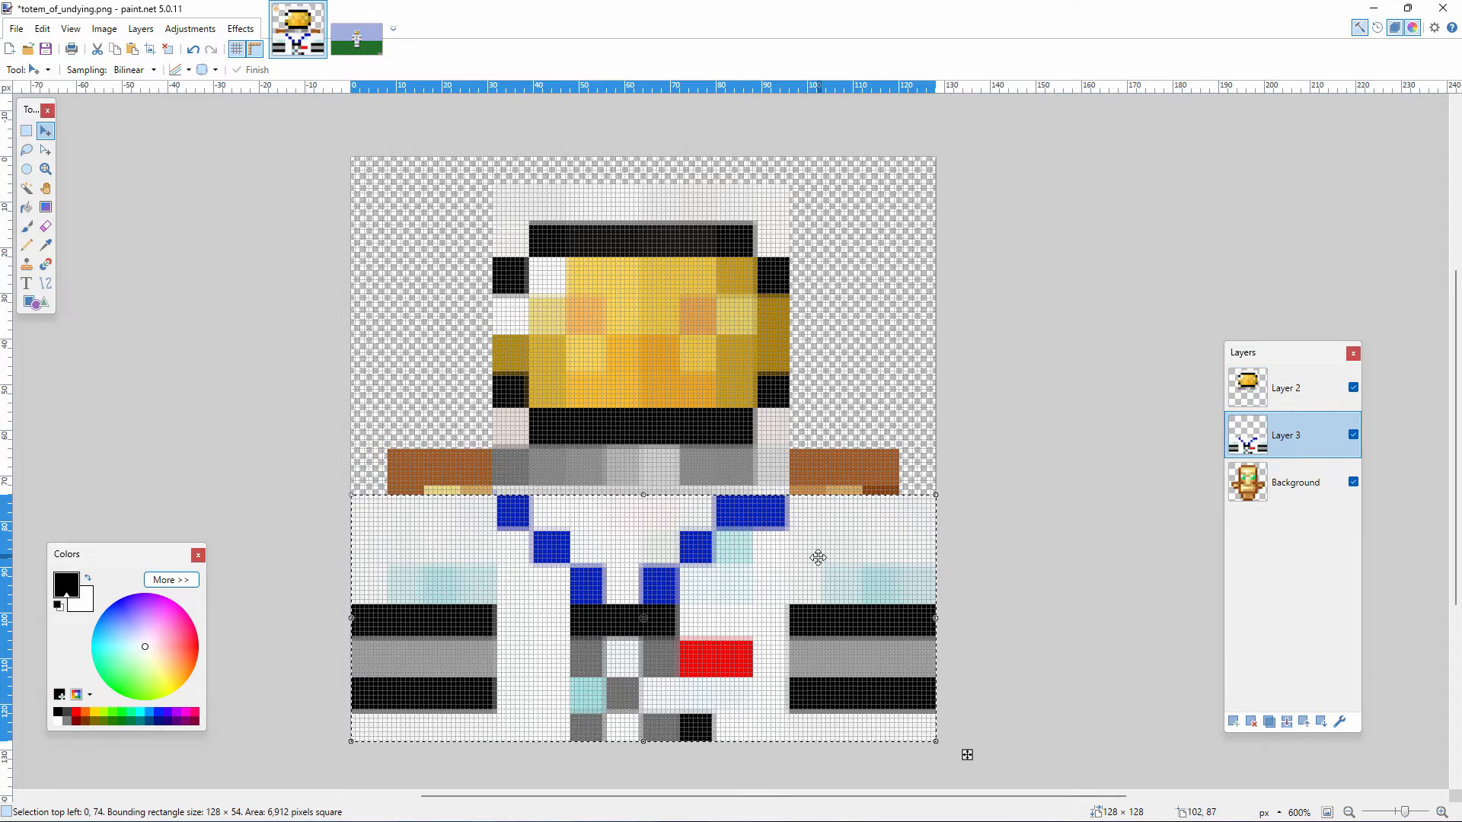
{"action": "left_click_drag", "start_coordinate": [816, 552], "coordinate": [809, 507]}
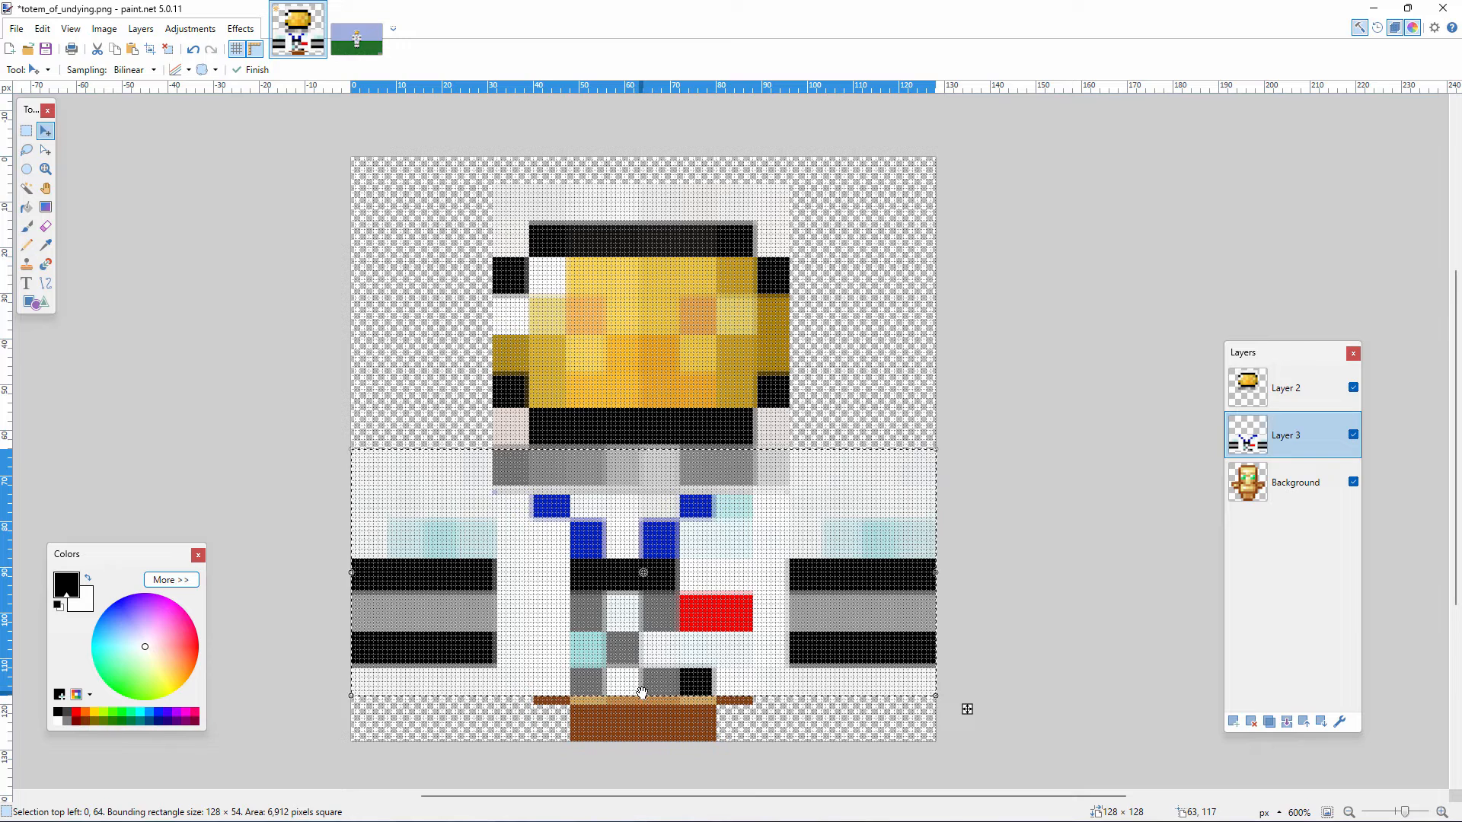
{"action": "left_click_drag", "start_coordinate": [644, 694], "coordinate": [645, 740]}
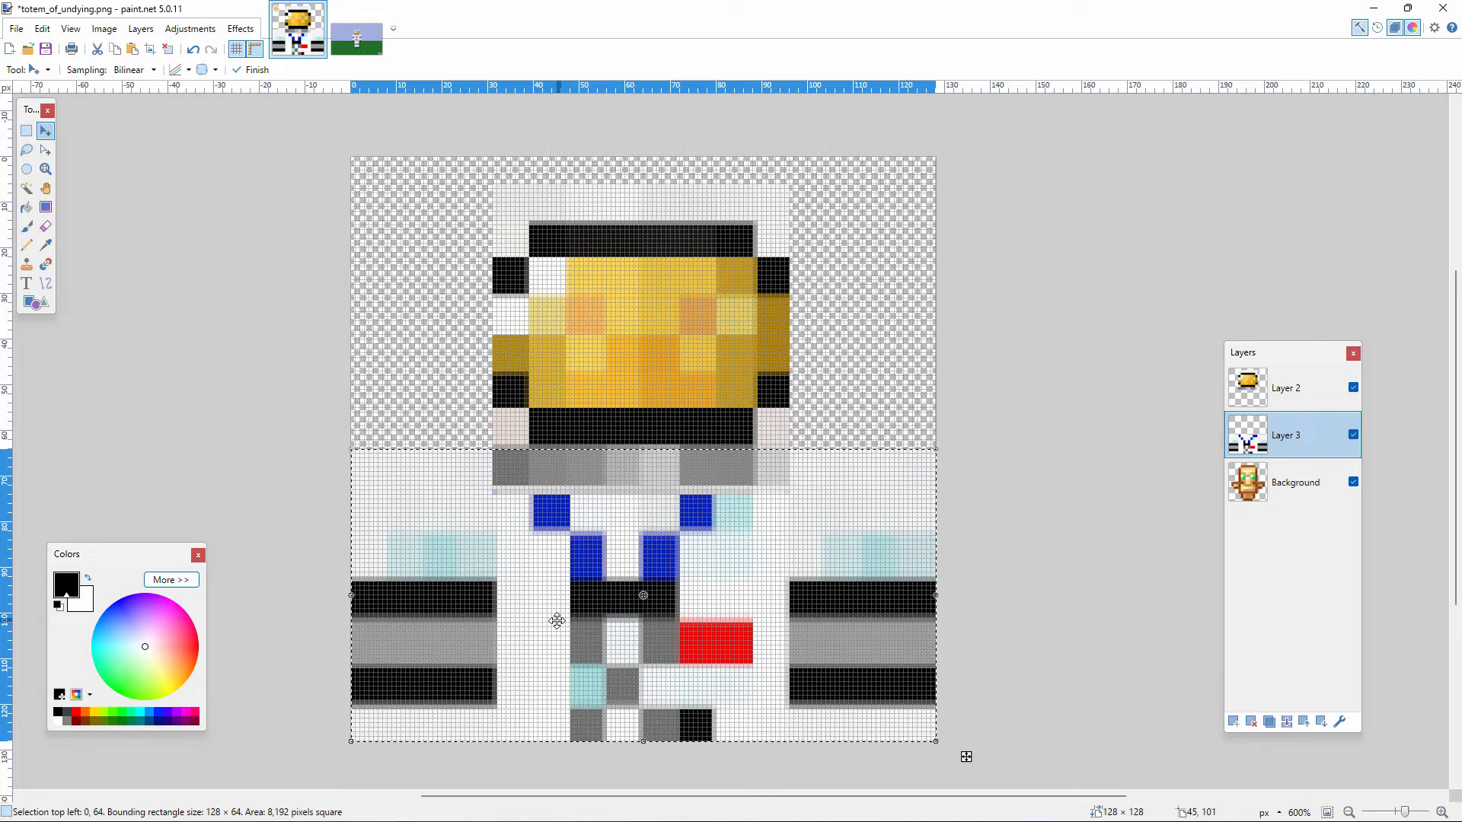
Deselect, move the Background totem layer to the top of the layer order, and shift Layer 2's content down 2 pixels
{"action": "key", "text": "ctrl+d"}
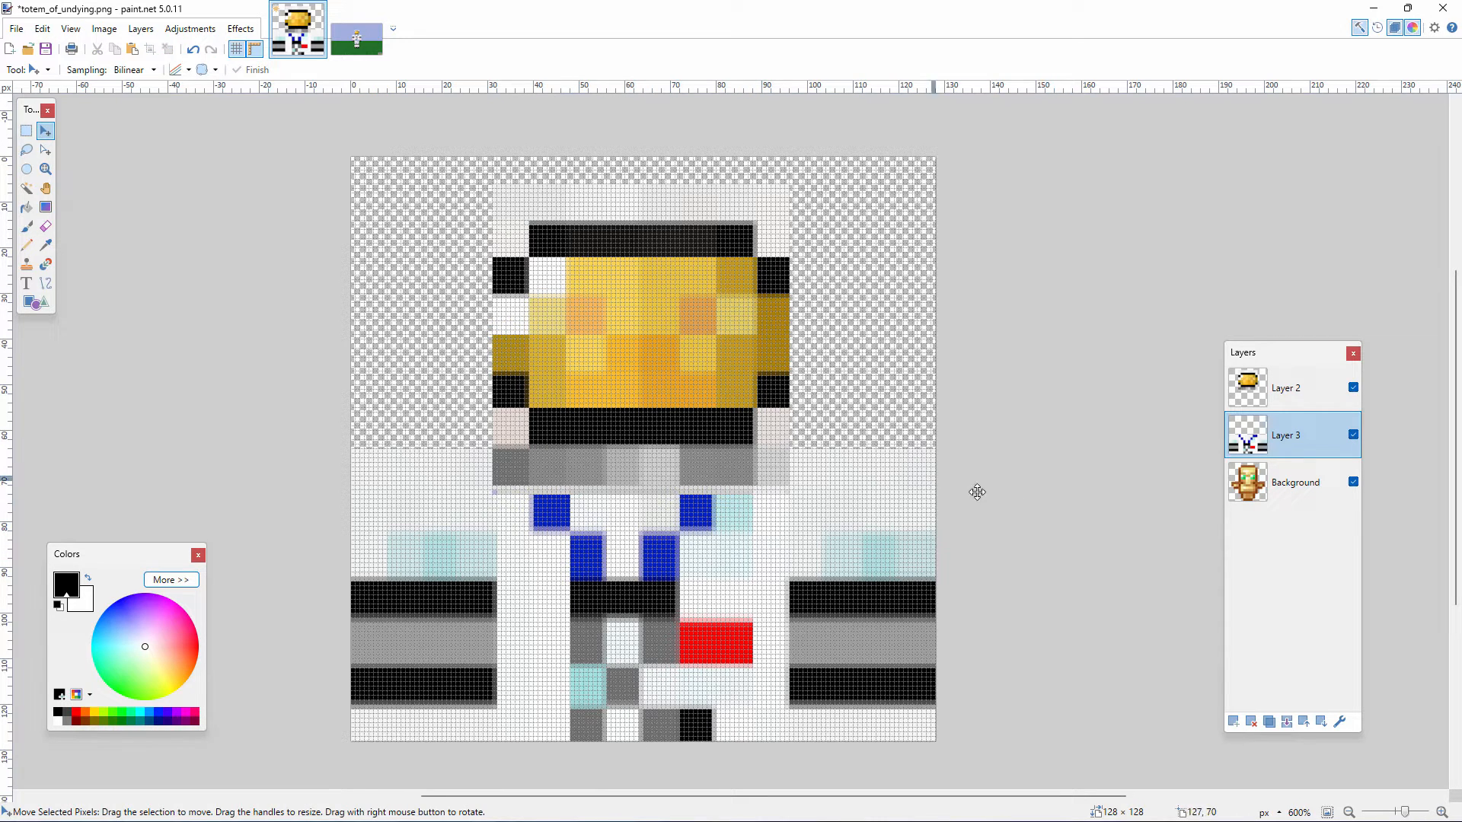
{"action": "left_click", "coordinate": [1298, 495]}
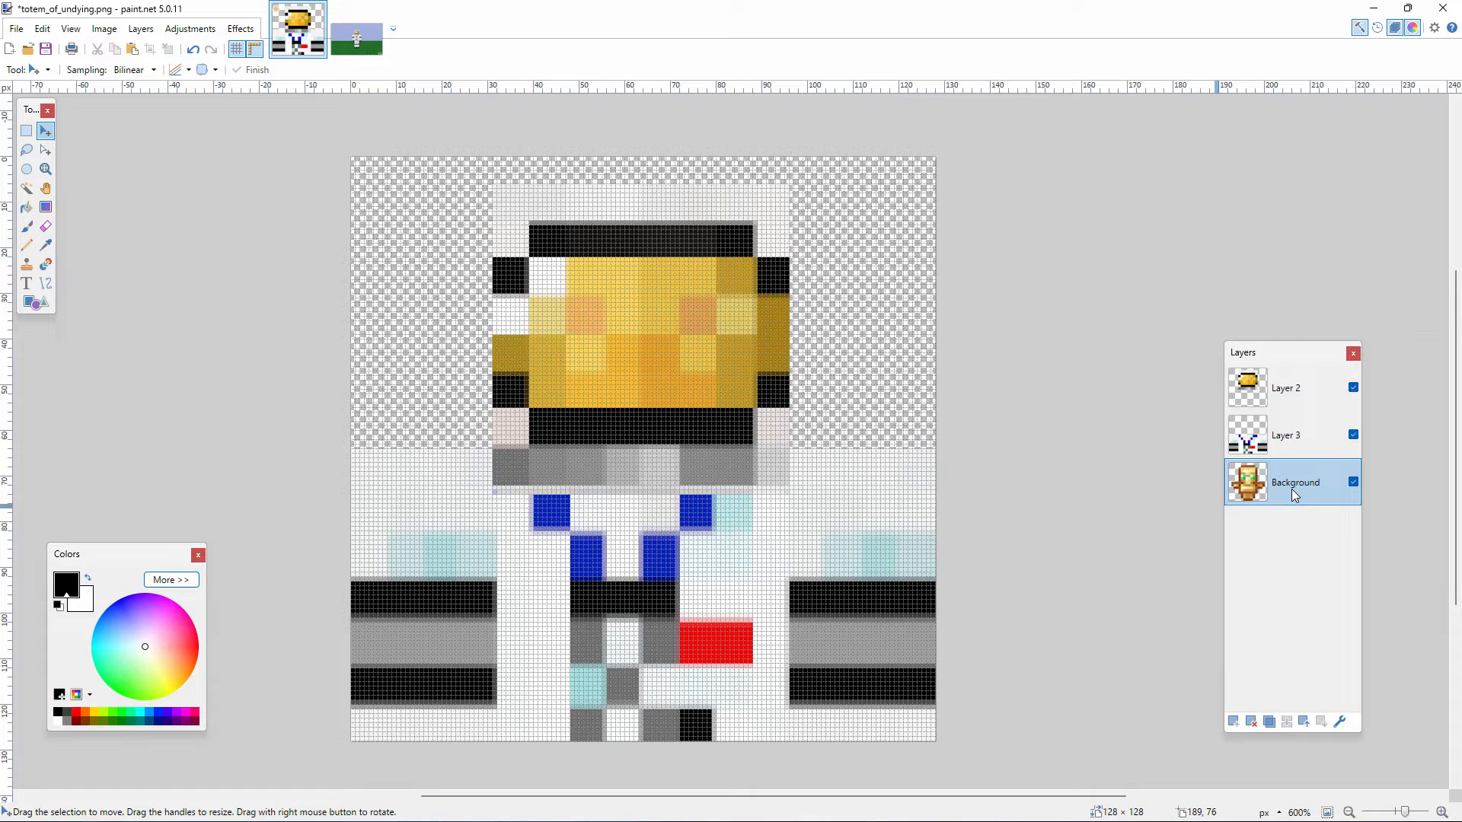
{"action": "left_click_drag", "start_coordinate": [1293, 492], "coordinate": [1298, 387]}
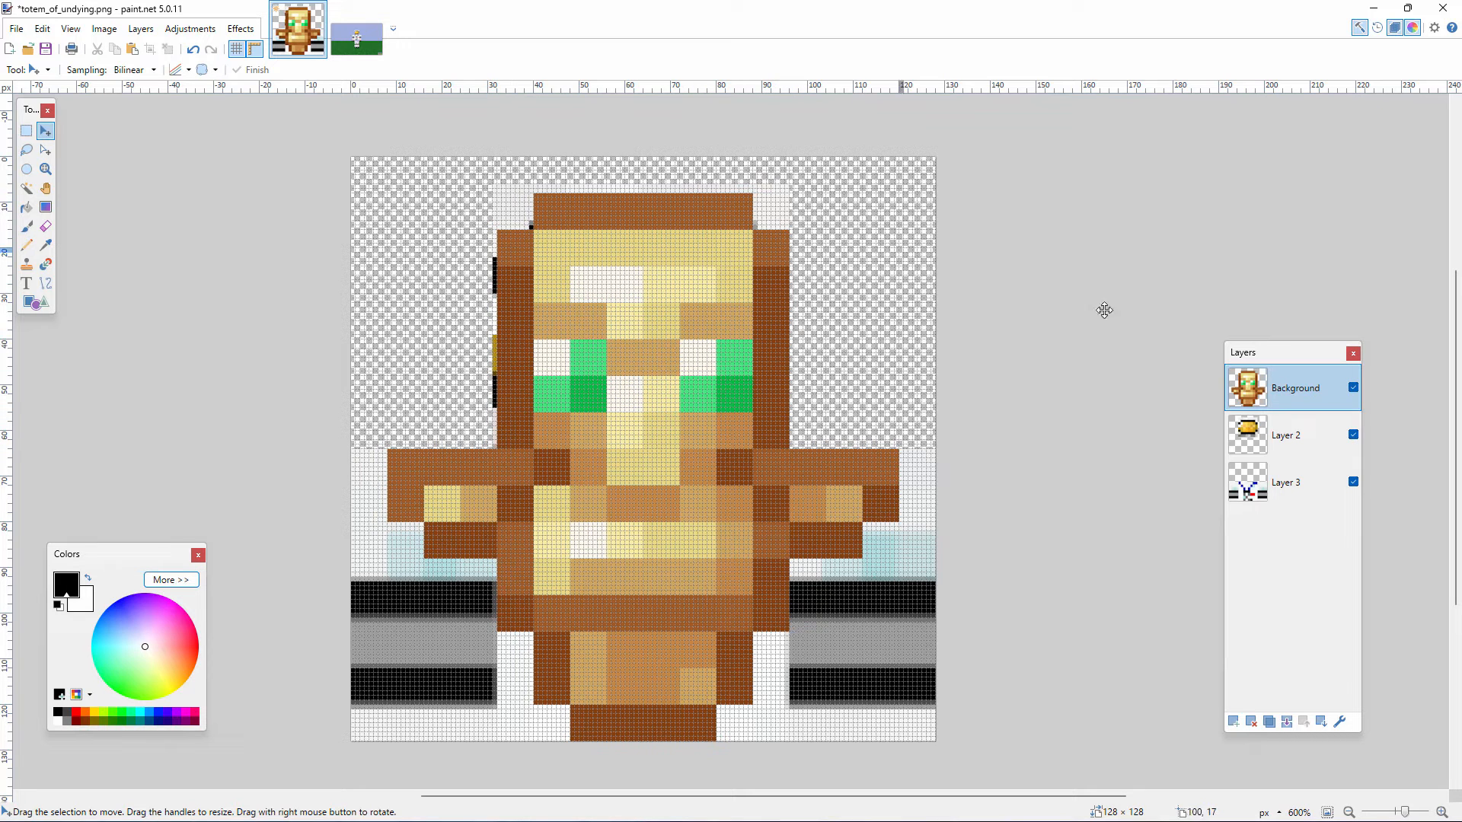
{"action": "left_click", "coordinate": [1310, 438]}
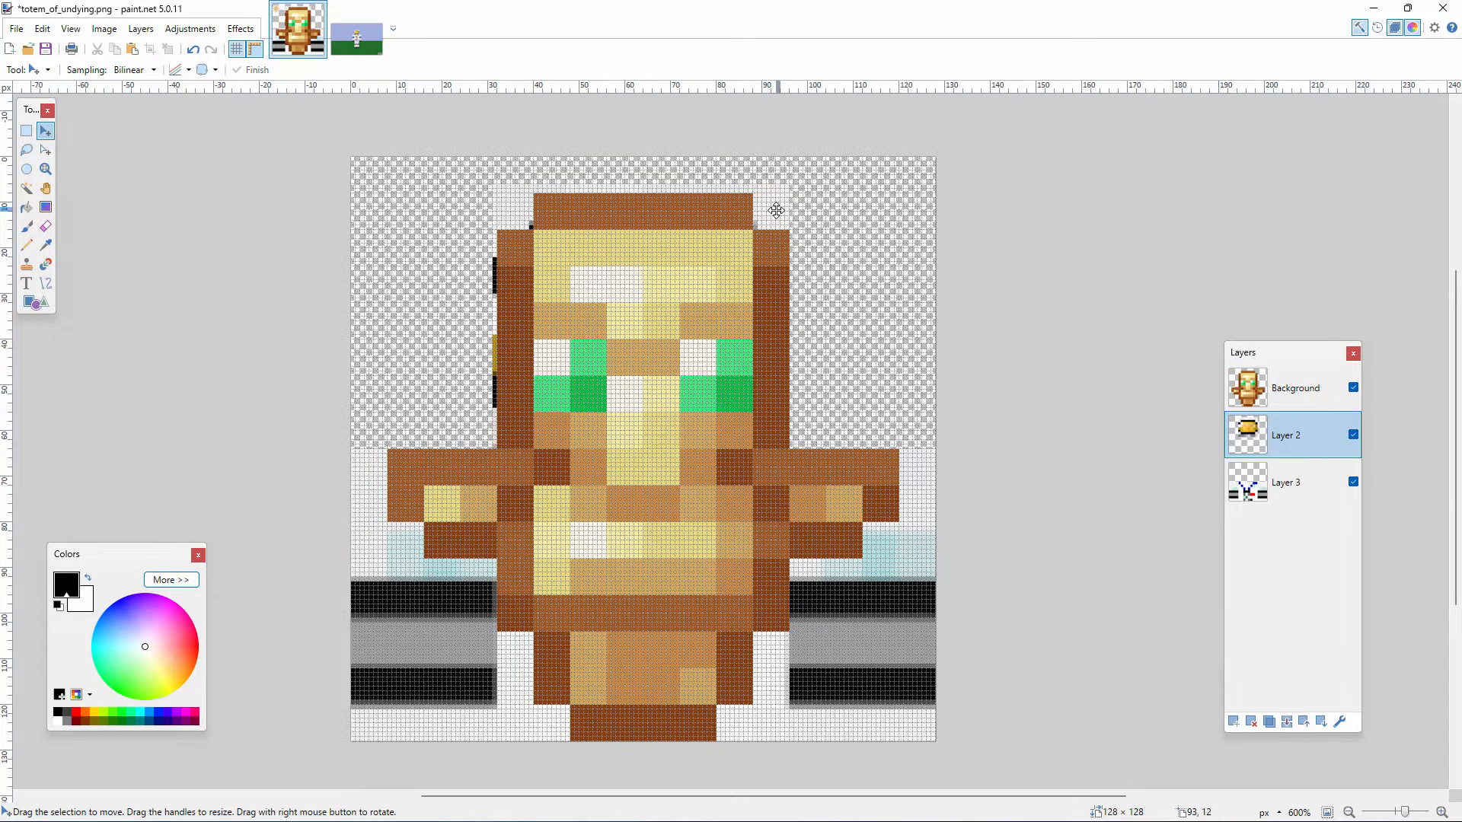
{"action": "key", "text": "ctrl+a"}
{"action": "left_click_drag", "start_coordinate": [776, 213], "coordinate": [776, 222]}
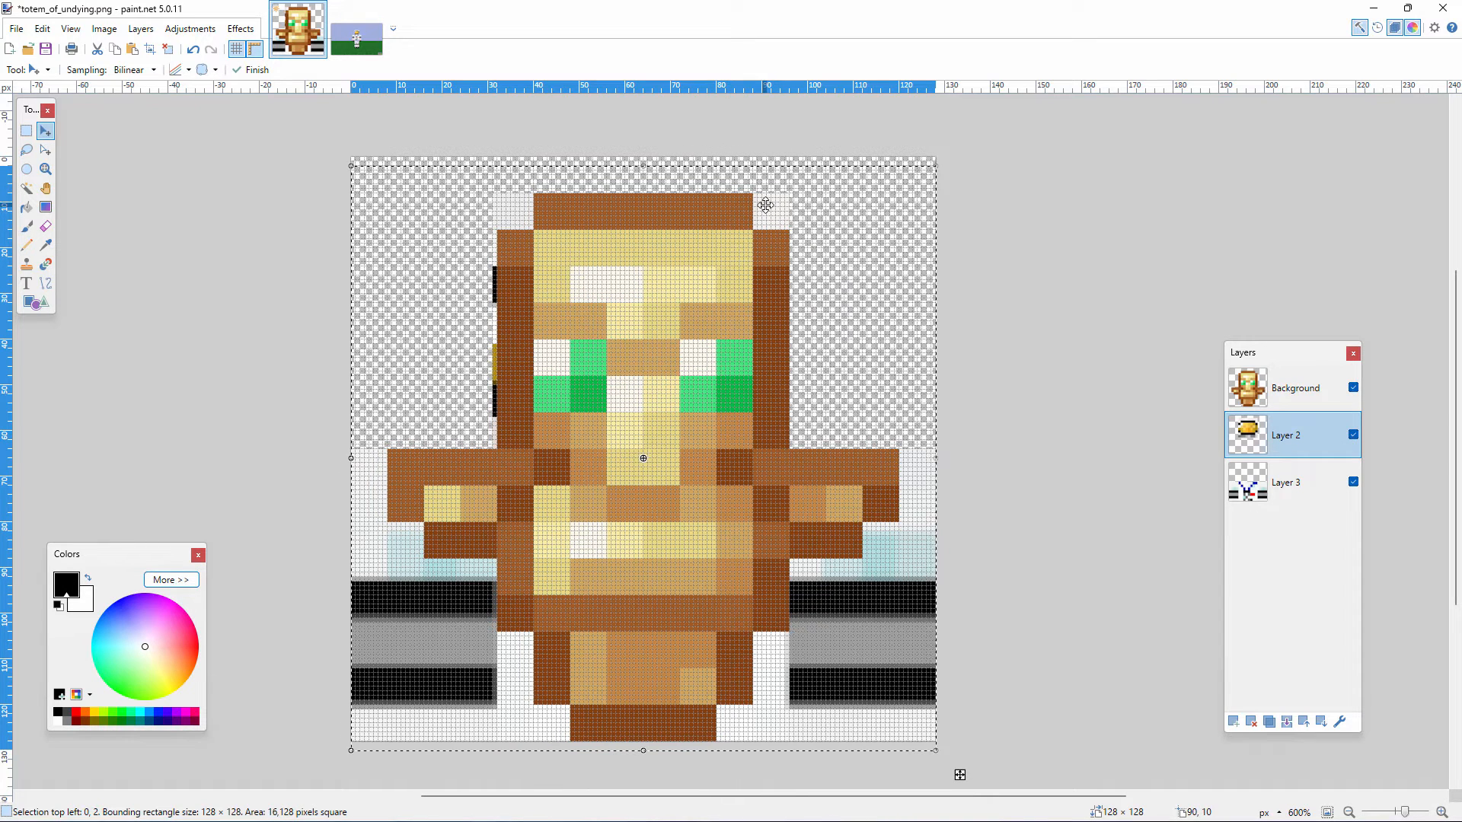
Delete the 8 × 59 pixel strip of Layer 2 that sticks out beyond the left side of the totem's head
{"action": "left_click", "coordinate": [26, 131]}
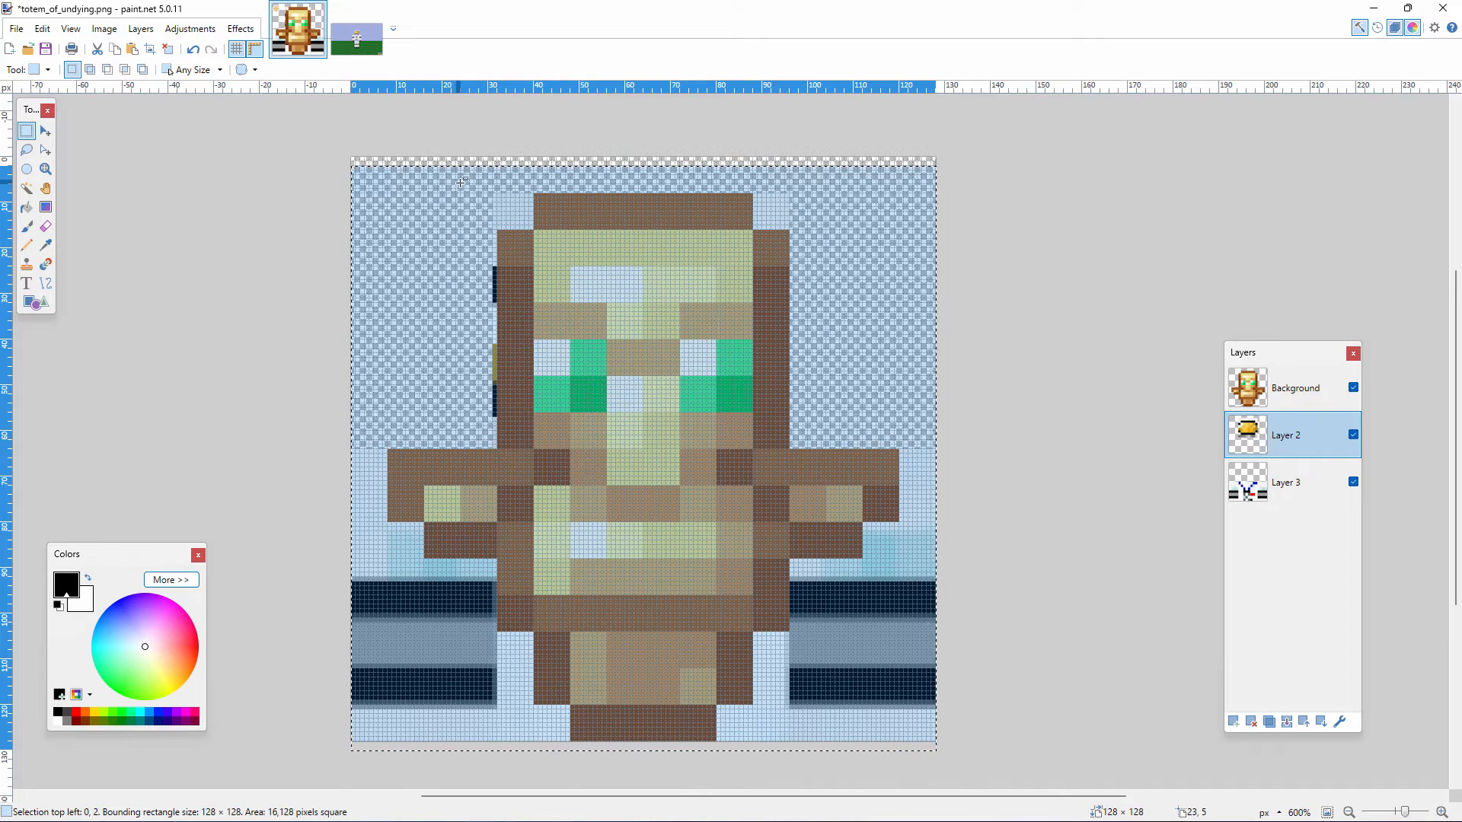
{"action": "left_click_drag", "start_coordinate": [461, 181], "coordinate": [495, 448]}
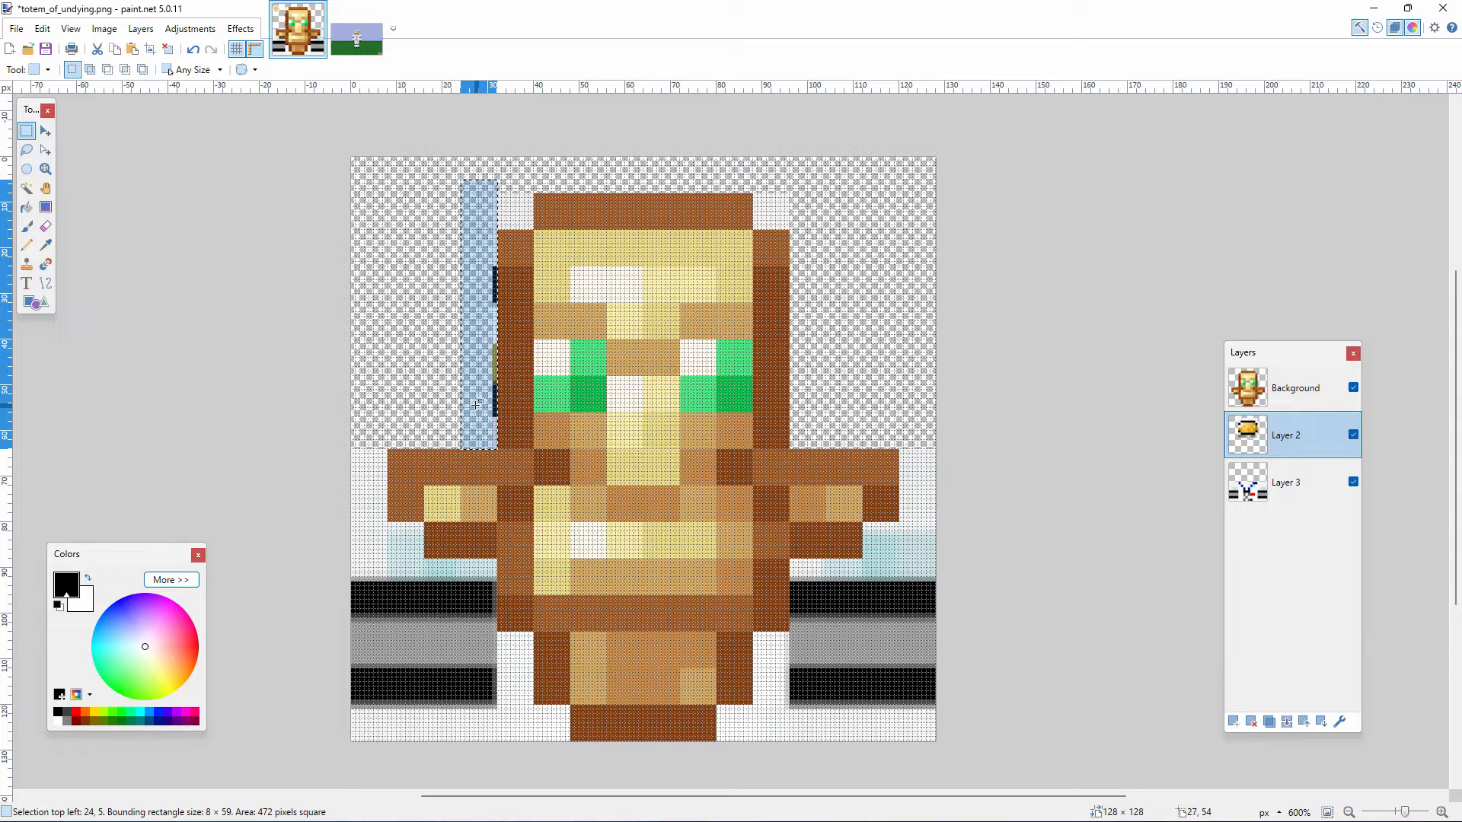
{"action": "key", "text": "Delete"}
{"action": "key", "text": "ctrl+d"}
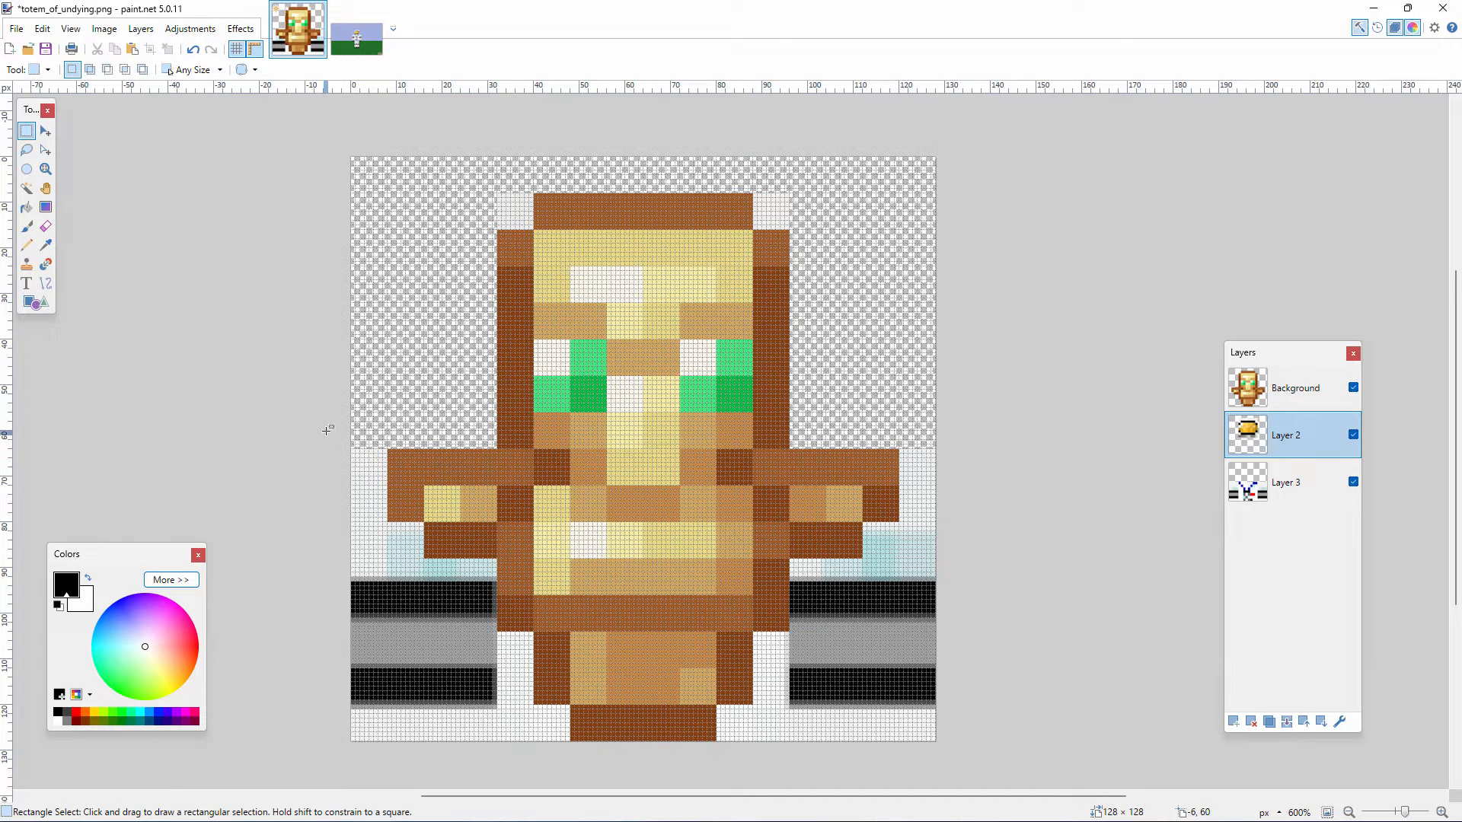
On Layer 3, delete the body areas outside the totem's stepped outline along its left side, from the arm down to the foot
{"action": "left_click", "coordinate": [1325, 483]}
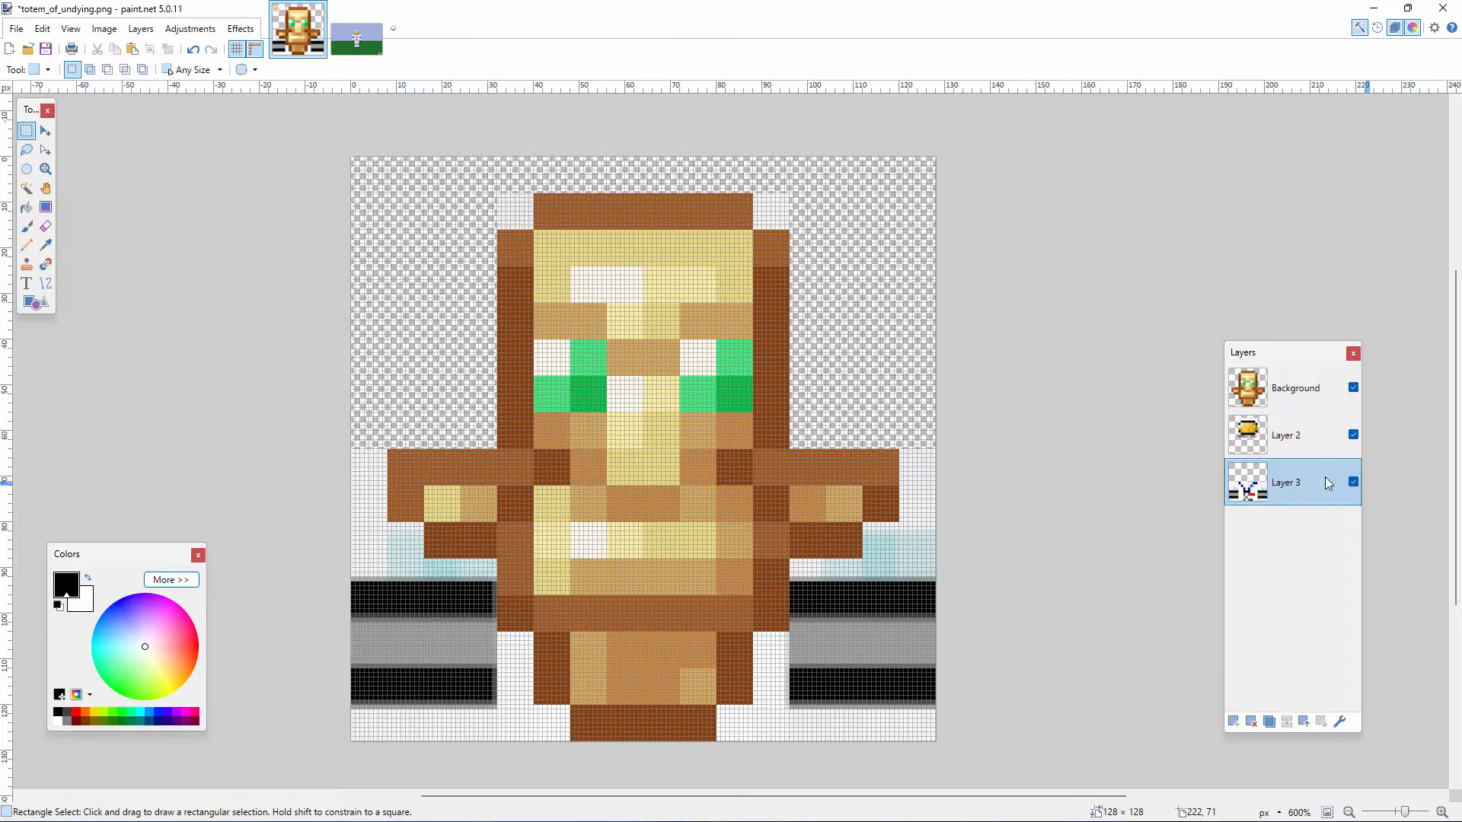
{"action": "mouse_move", "coordinate": [342, 747]}
{"action": "left_mouse_down"}
{"action": "mouse_move", "coordinate": [373, 644]}
{"action": "mouse_move", "coordinate": [387, 419]}
{"action": "left_mouse_up"}
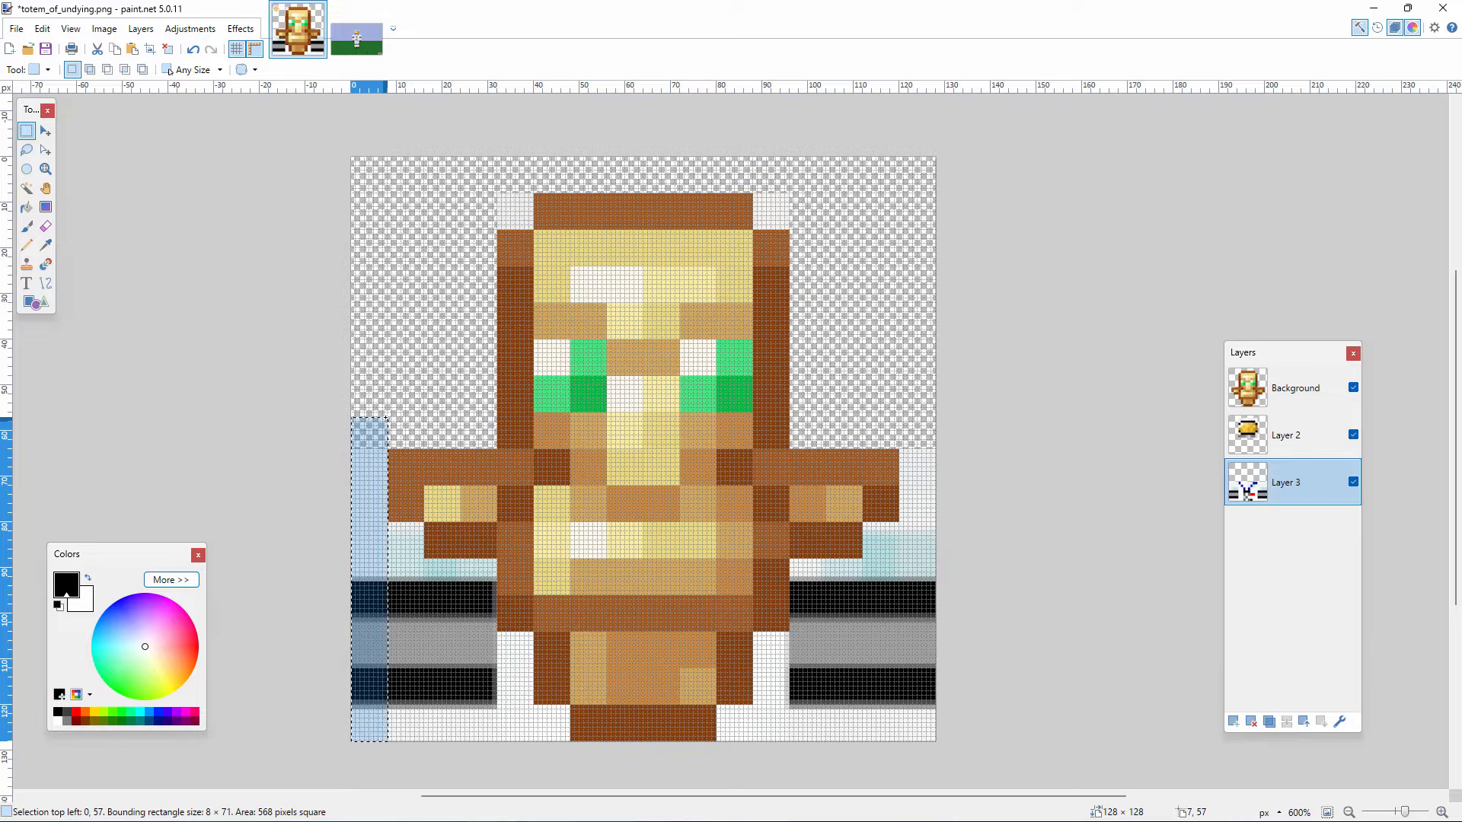
{"action": "key", "text": "Delete"}
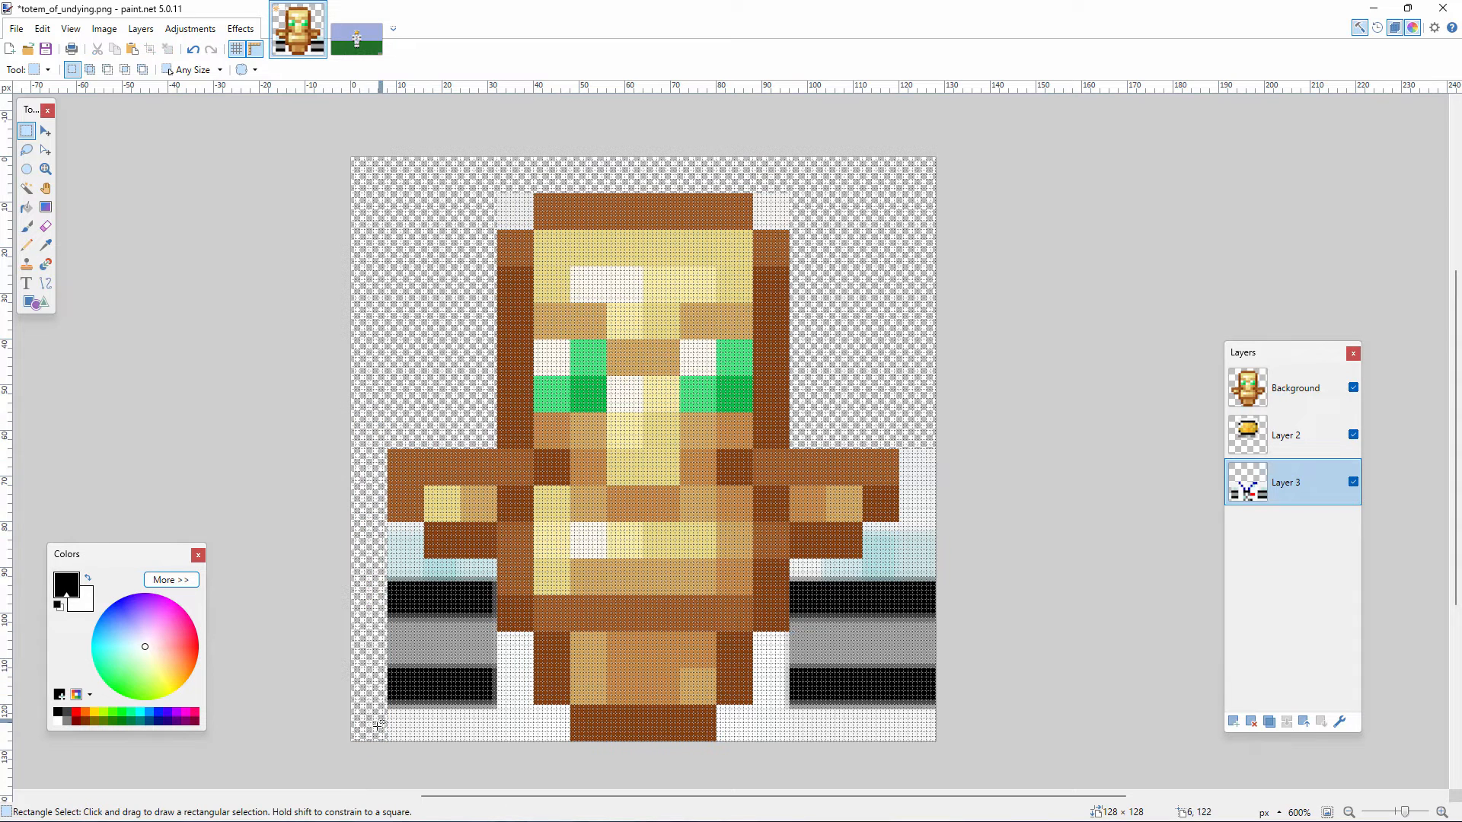
{"action": "left_click_drag", "start_coordinate": [372, 754], "coordinate": [422, 526]}
{"action": "key", "text": "Delete"}
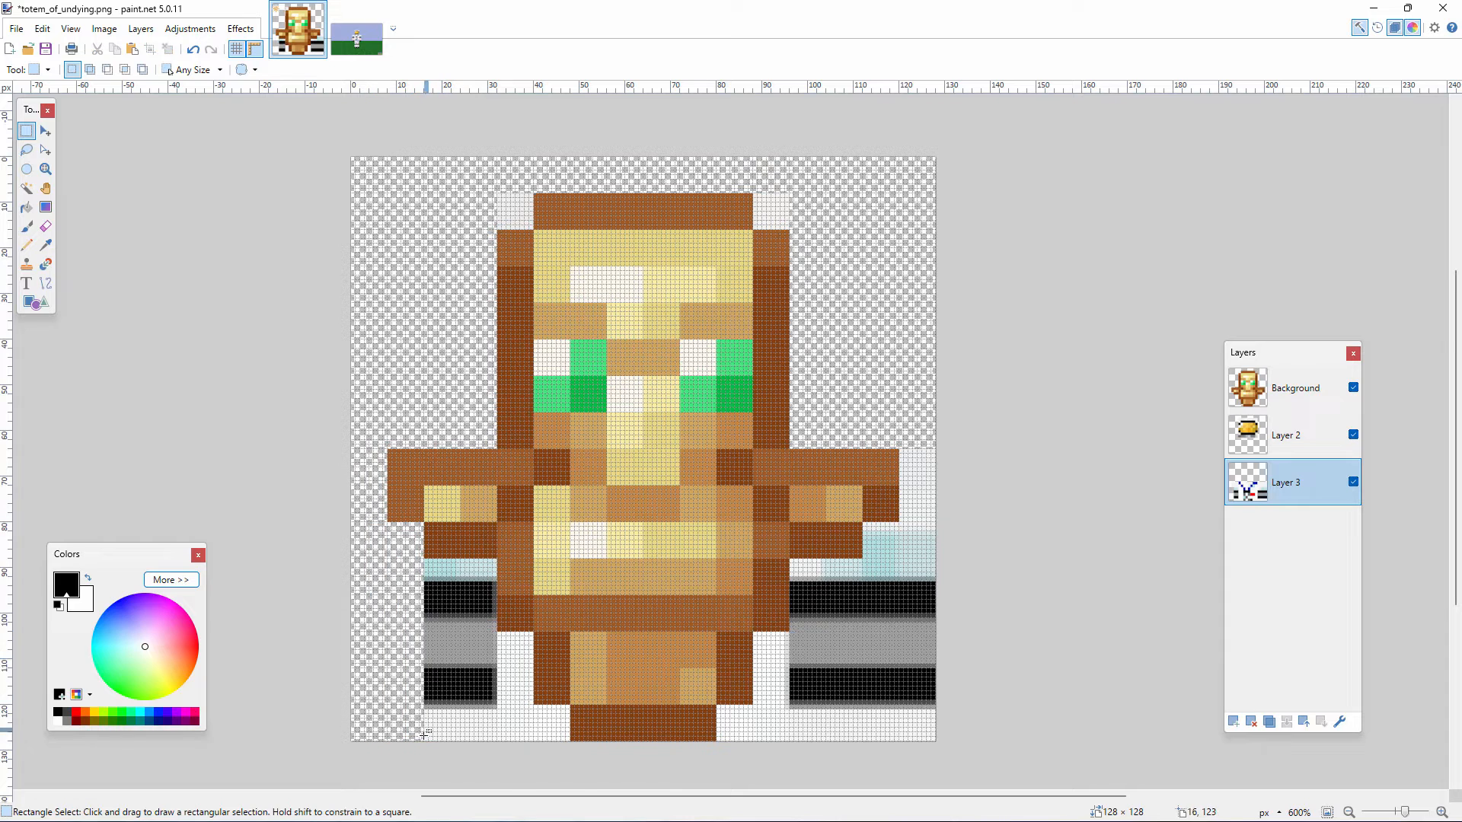
{"action": "left_click_drag", "start_coordinate": [406, 755], "coordinate": [493, 560]}
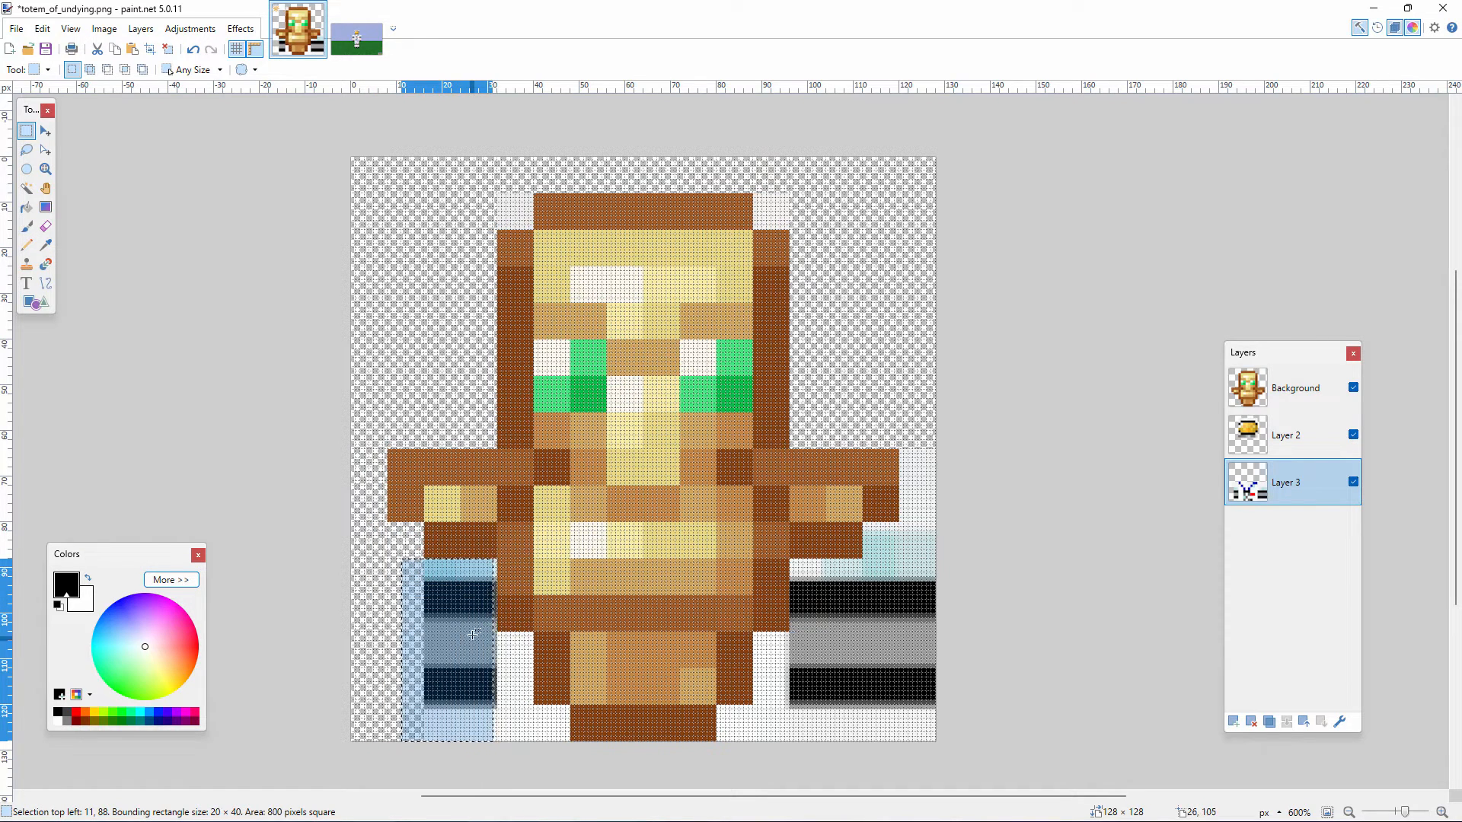
{"action": "key", "text": "Delete"}
{"action": "left_click_drag", "start_coordinate": [469, 756], "coordinate": [526, 633]}
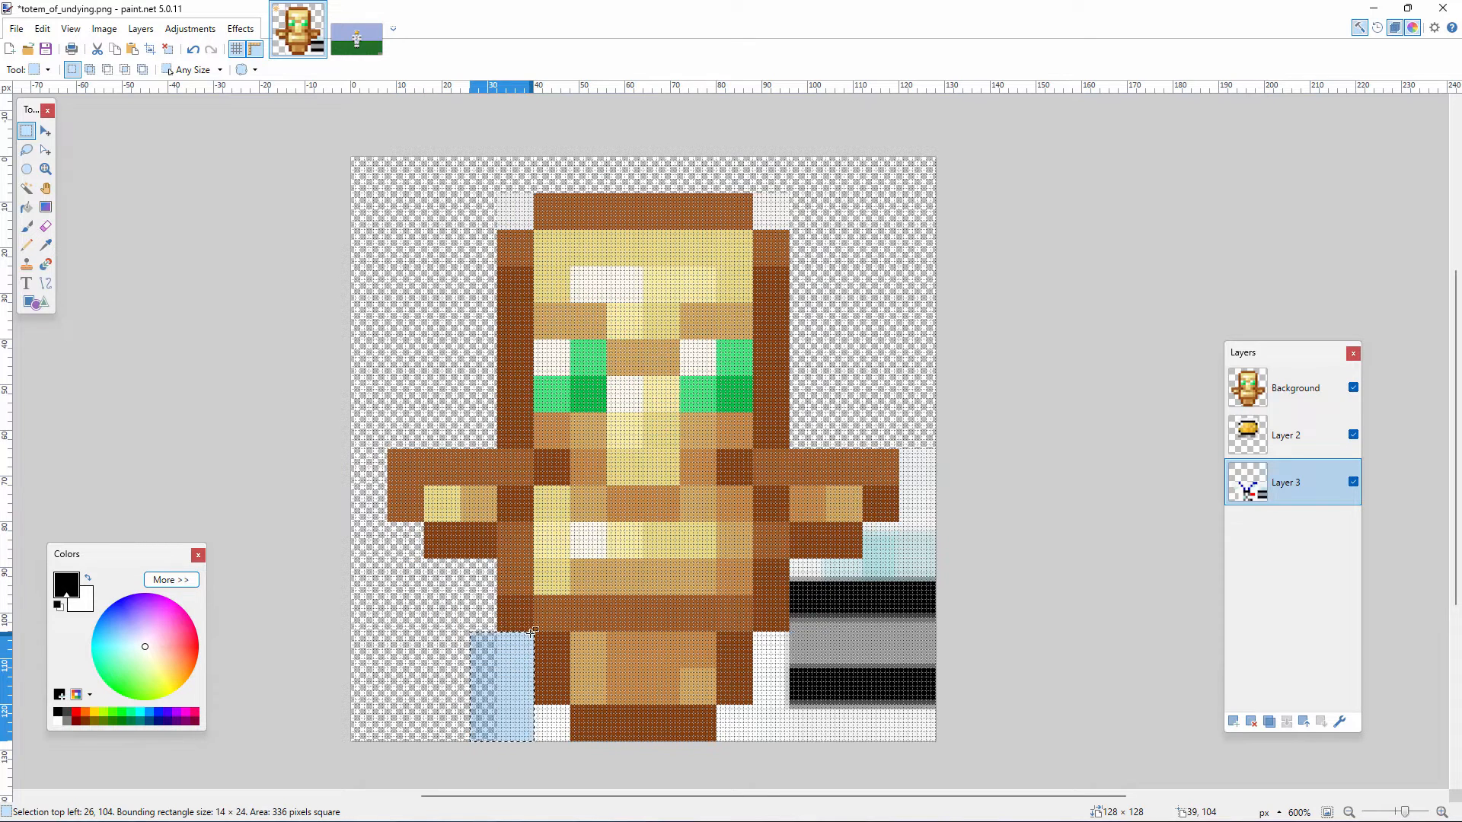
{"action": "key", "text": "Delete"}
{"action": "left_click_drag", "start_coordinate": [513, 749], "coordinate": [565, 705]}
{"action": "key", "text": "Delete"}
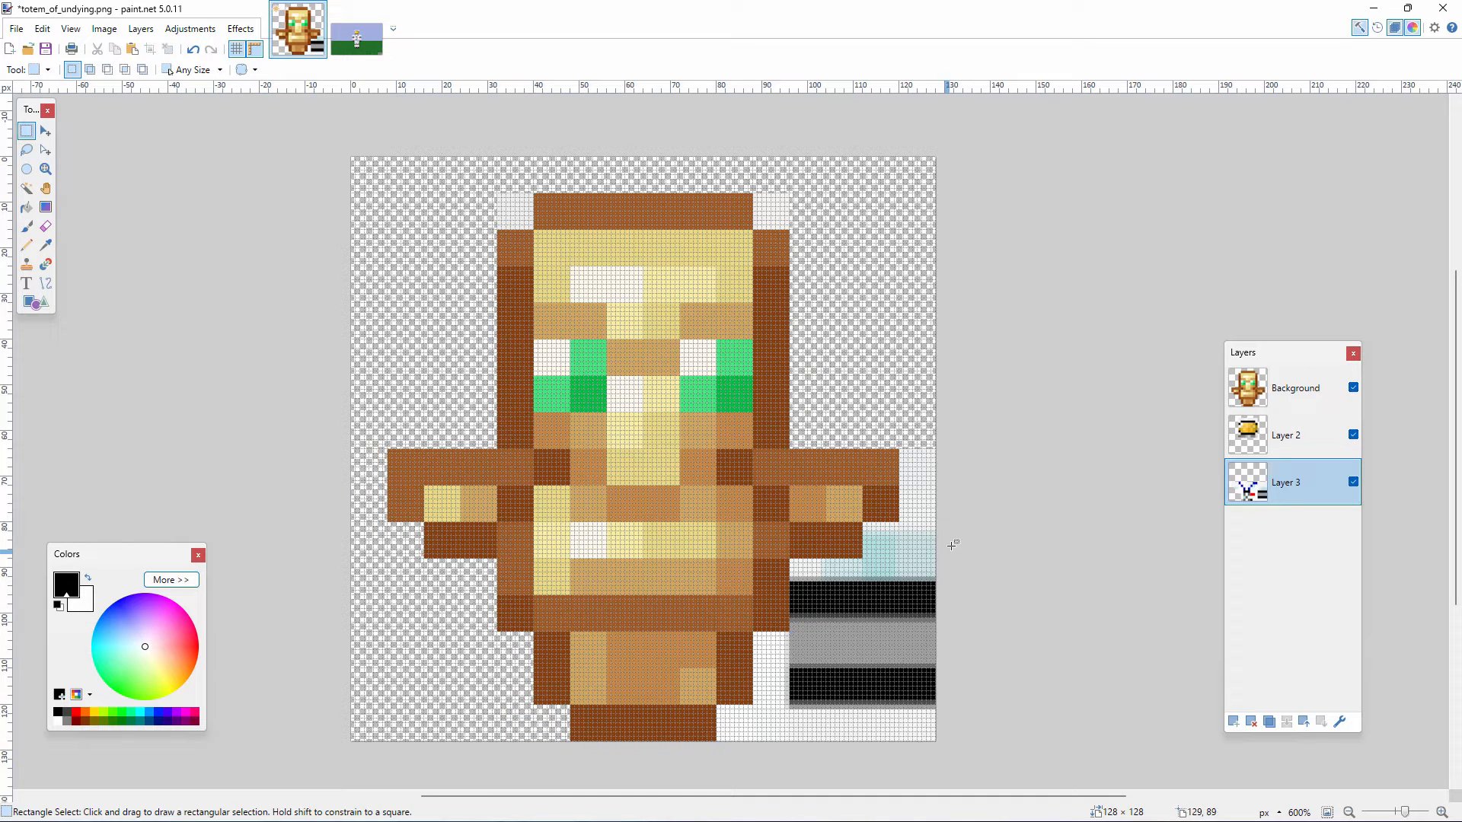
Delete the Layer 3 areas outside the totem's stepped outline along its right side, from the arm down to the foot
{"action": "left_click_drag", "start_coordinate": [943, 750], "coordinate": [898, 429]}
{"action": "key", "text": "Delete"}
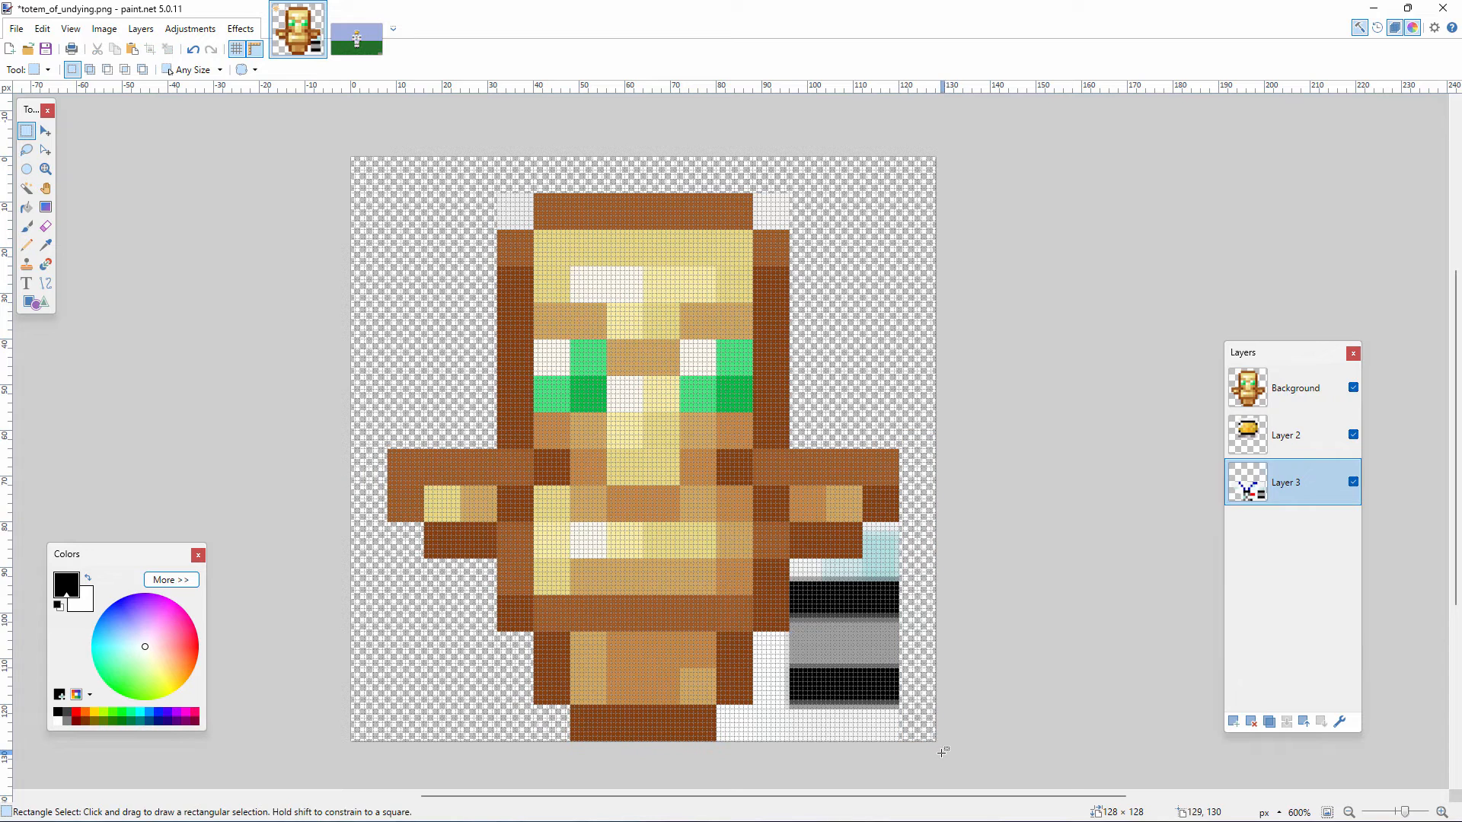
{"action": "left_click_drag", "start_coordinate": [943, 752], "coordinate": [864, 524]}
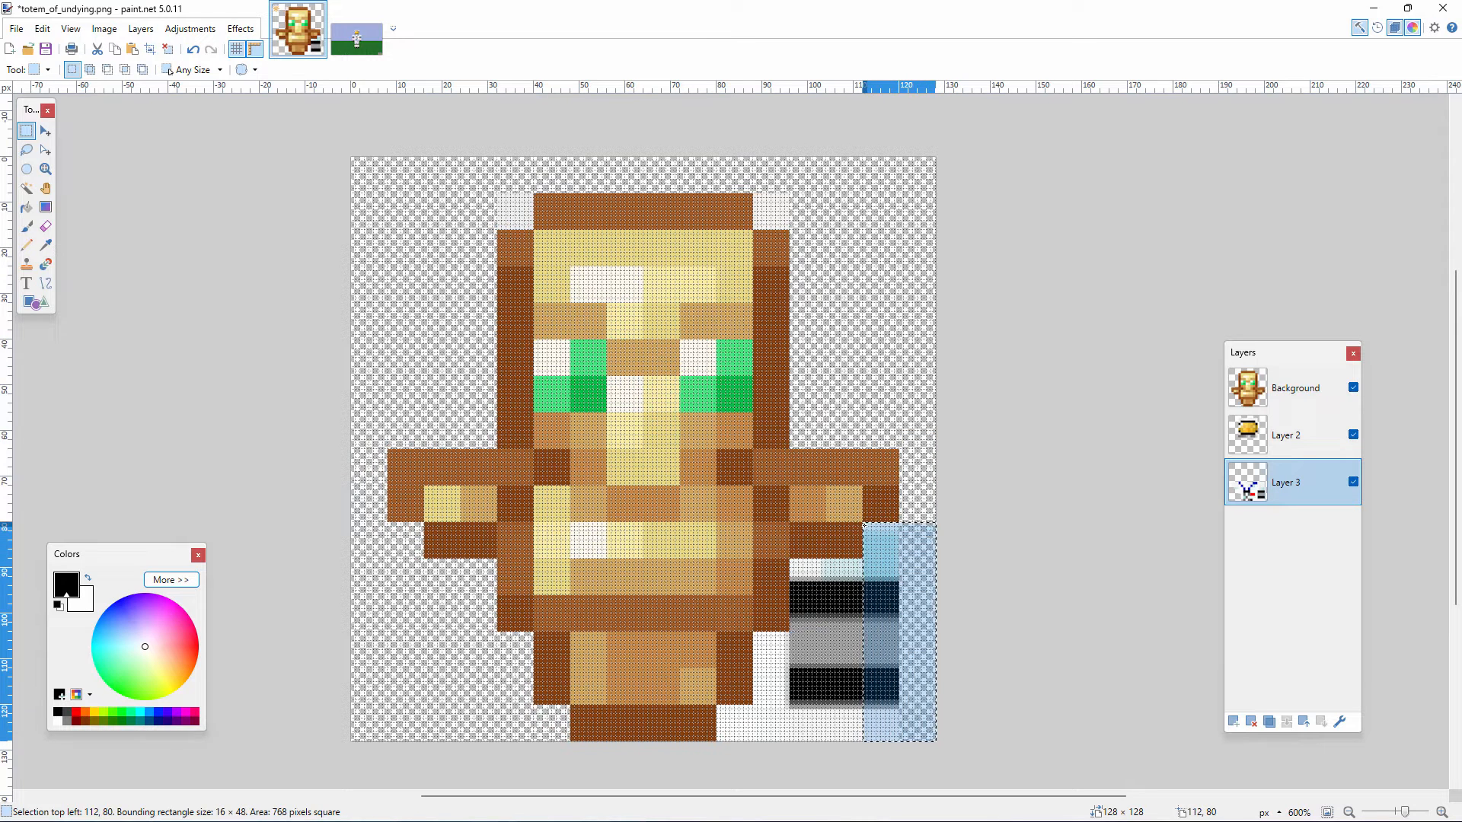
{"action": "key", "text": "Delete"}
{"action": "mouse_move", "coordinate": [886, 758]}
{"action": "left_mouse_down"}
{"action": "mouse_move", "coordinate": [825, 571]}
{"action": "mouse_move", "coordinate": [788, 562]}
{"action": "left_mouse_up"}
{"action": "key", "text": "Delete"}
{"action": "left_click_drag", "start_coordinate": [811, 754], "coordinate": [751, 630]}
{"action": "left_click_drag", "start_coordinate": [766, 747], "coordinate": [716, 704]}
{"action": "key", "text": "Delete"}
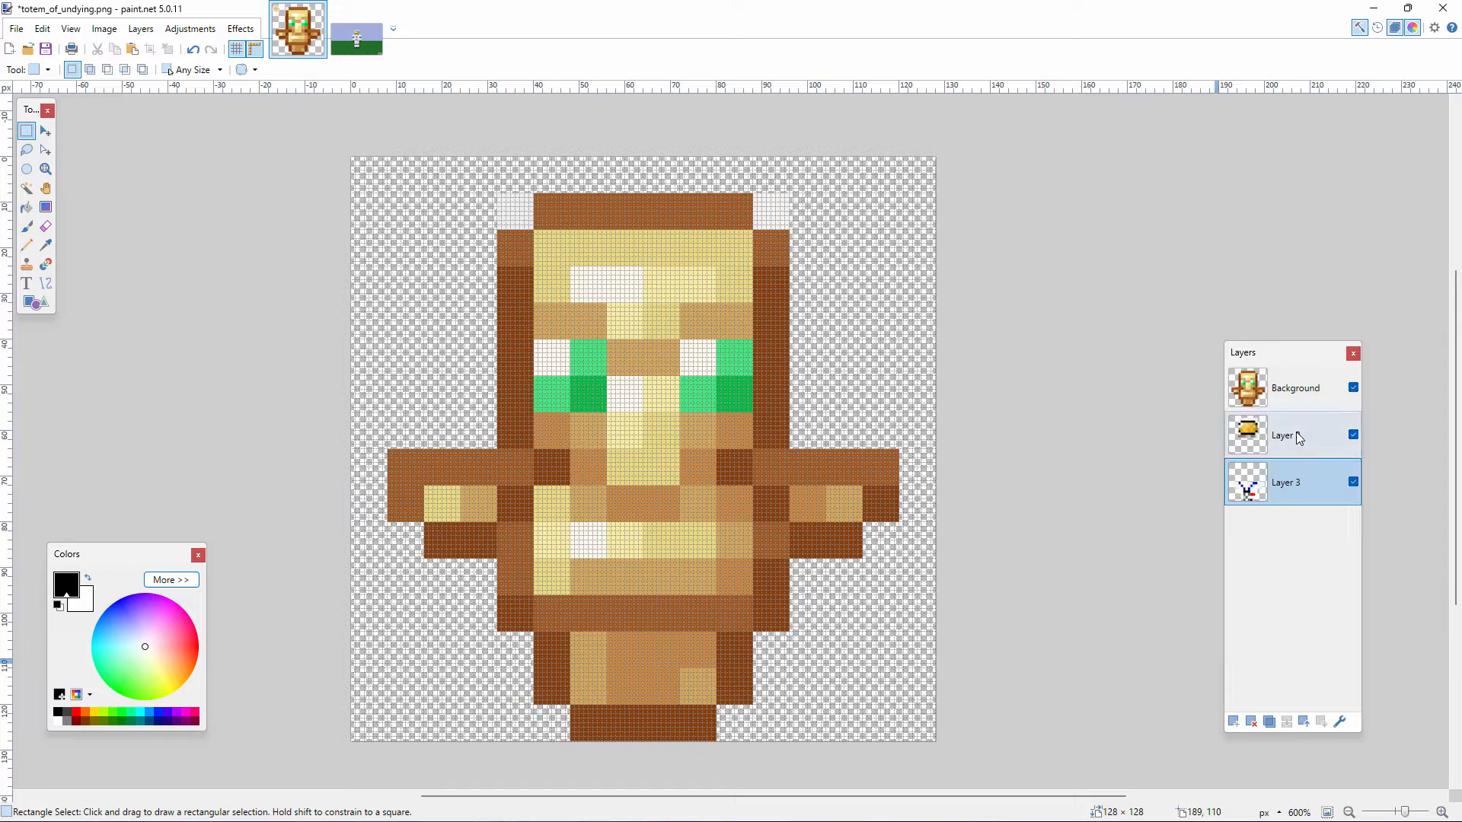
Move the Background totem layer back to the bottom of the layer order and make Layer 3 active
{"action": "left_click", "coordinate": [1273, 396]}
{"action": "left_click_drag", "start_coordinate": [1276, 396], "coordinate": [1290, 523]}
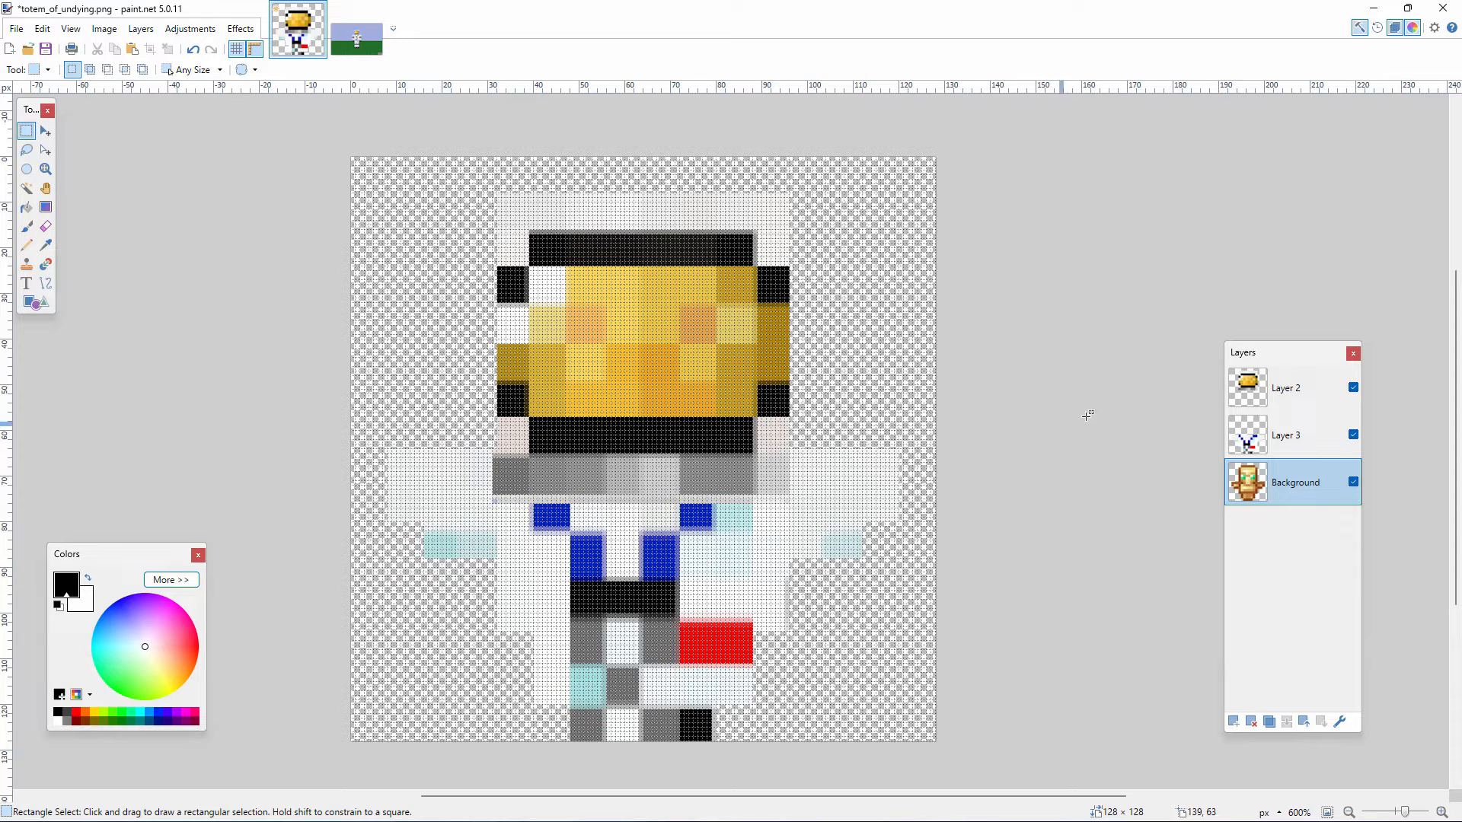
{"action": "left_click", "coordinate": [1228, 454]}
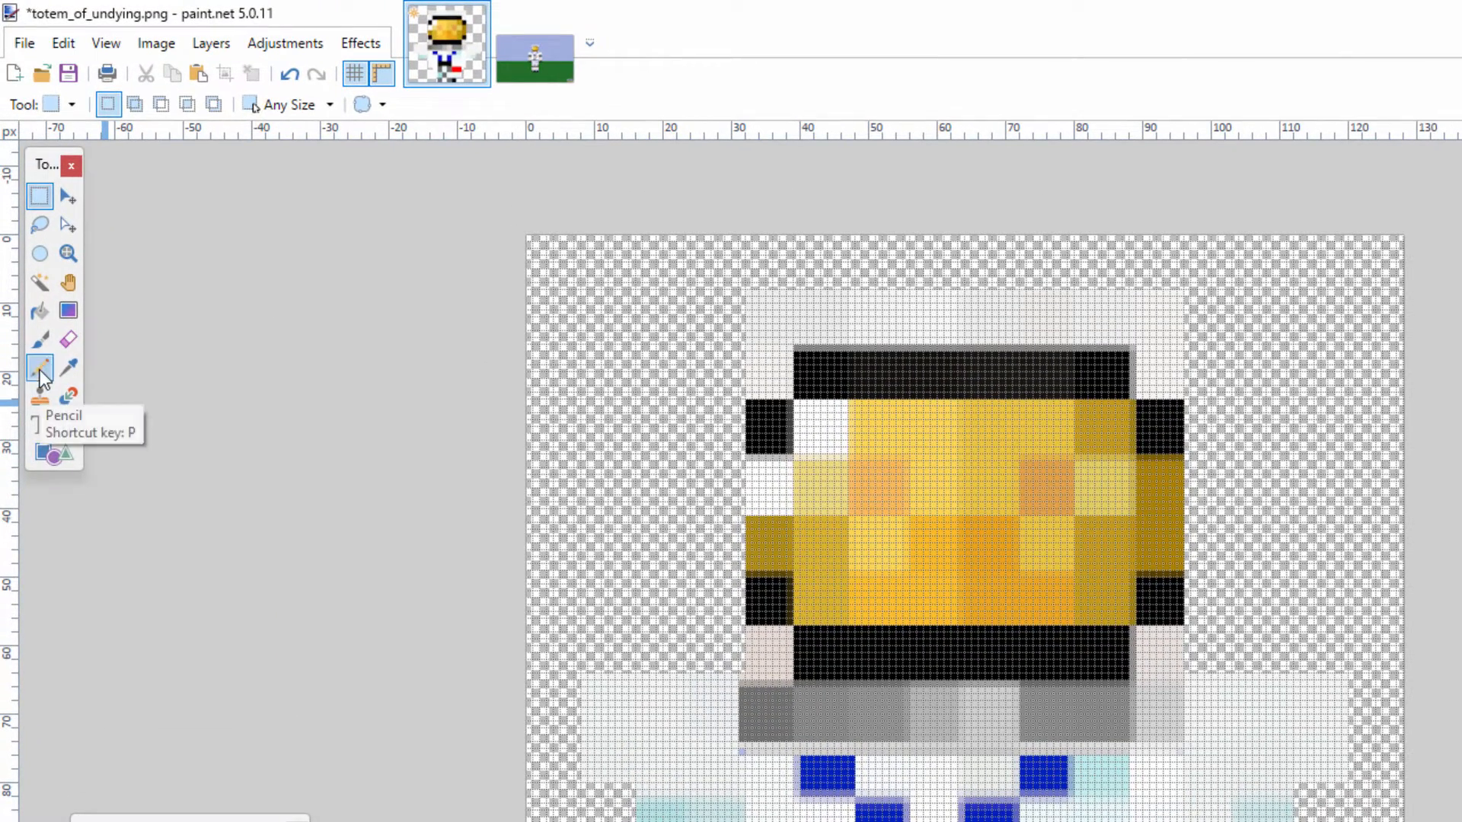
Pencil a black band about 4 pixels thick along the upper and outer edges of the left arm on Layer 3
{"action": "left_click", "coordinate": [40, 371]}
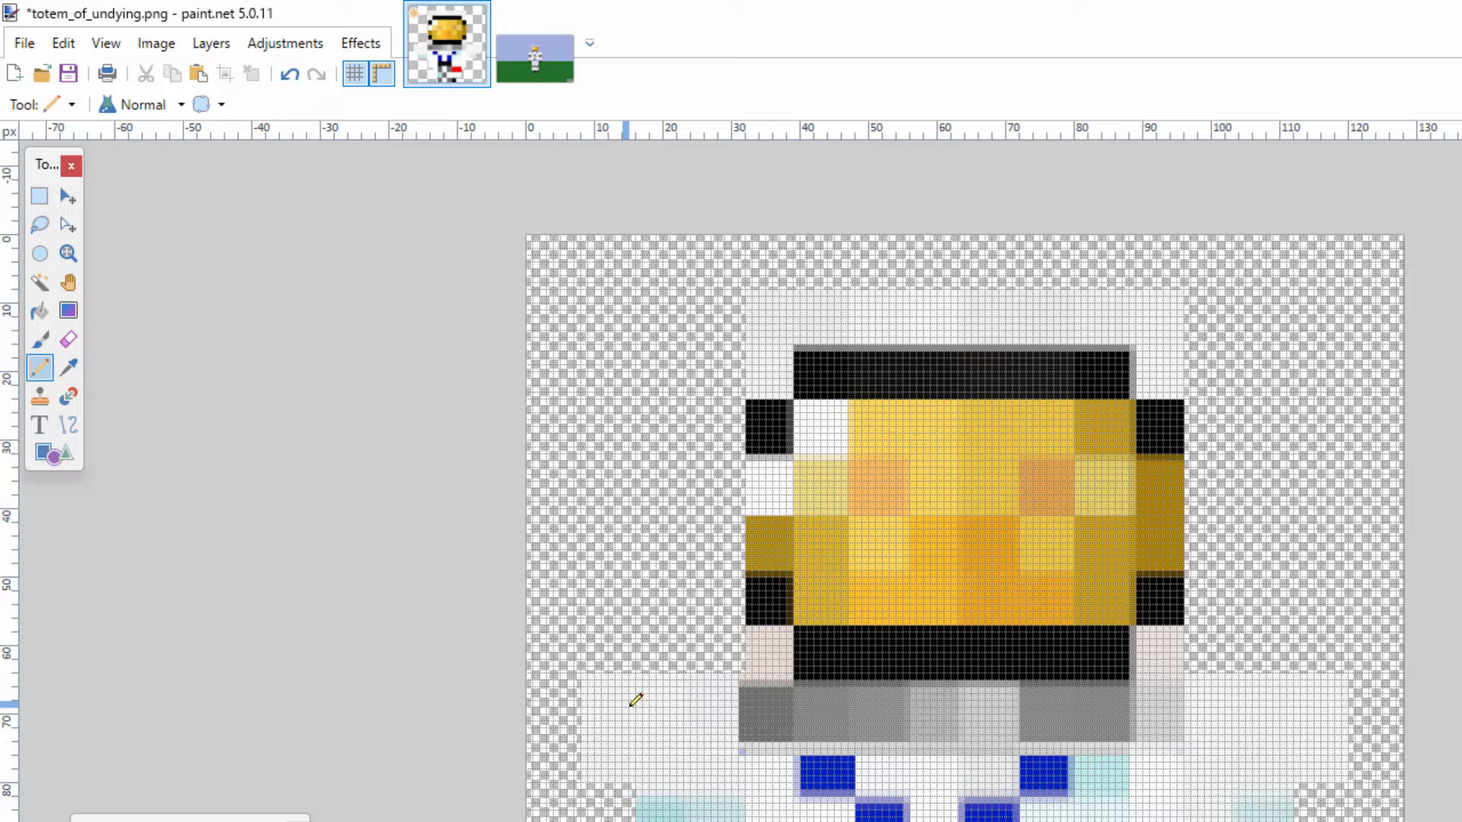
{"action": "left_click", "coordinate": [67, 252]}
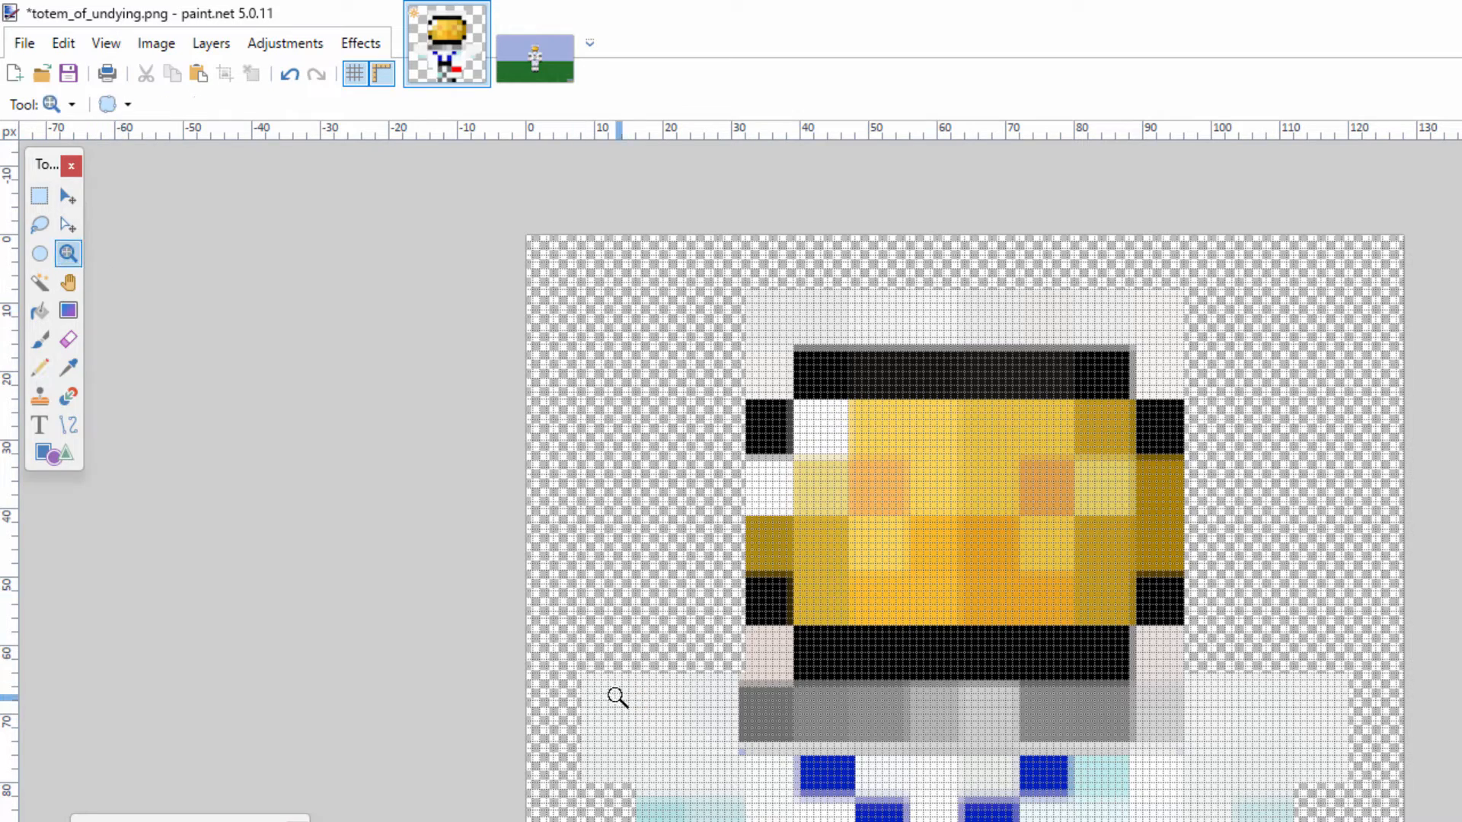
{"action": "left_click", "coordinate": [623, 715]}
{"action": "left_click", "coordinate": [626, 721]}
{"action": "left_click", "coordinate": [626, 721]}
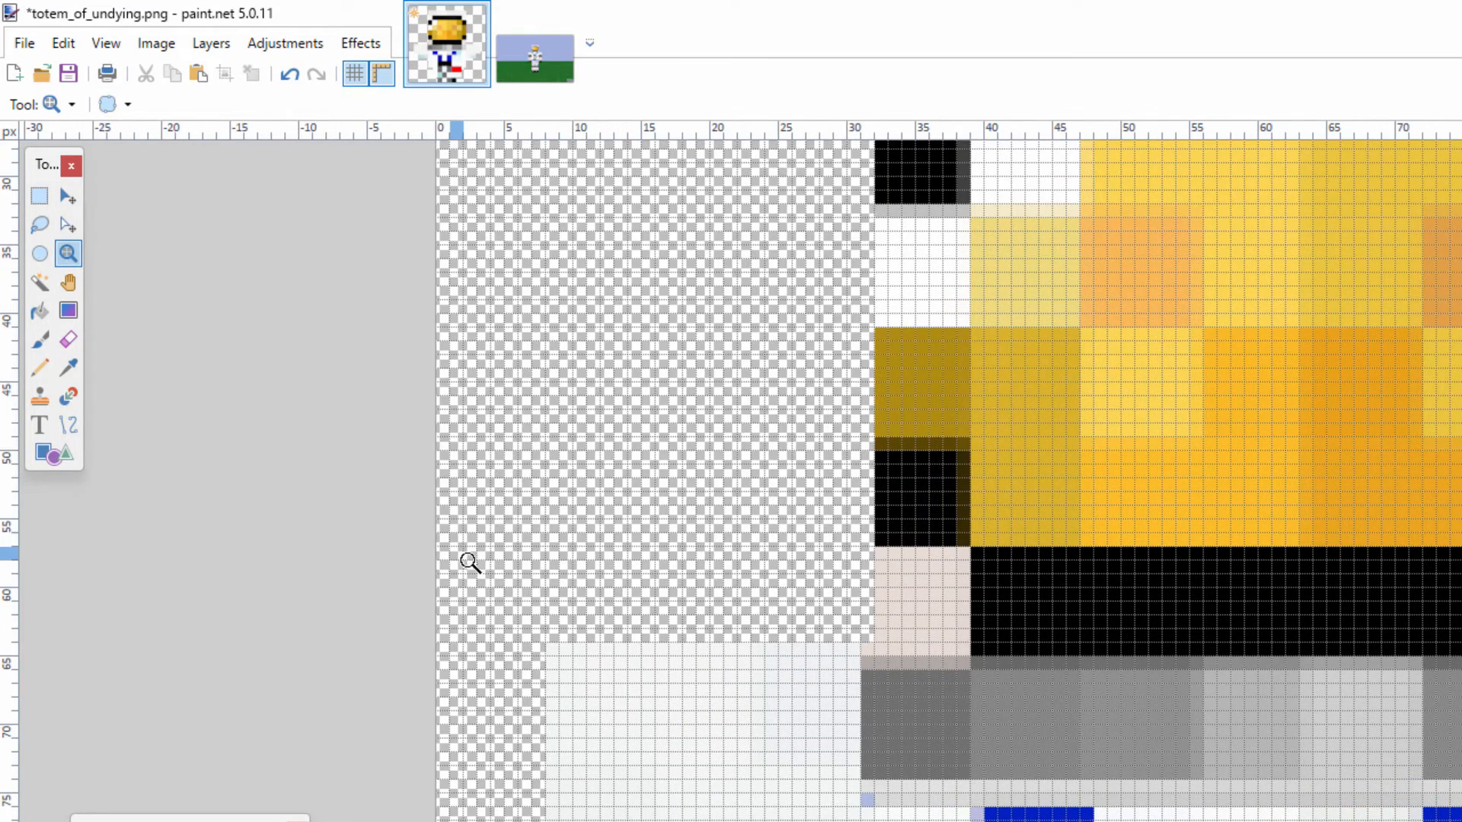
{"action": "left_click", "coordinate": [39, 368]}
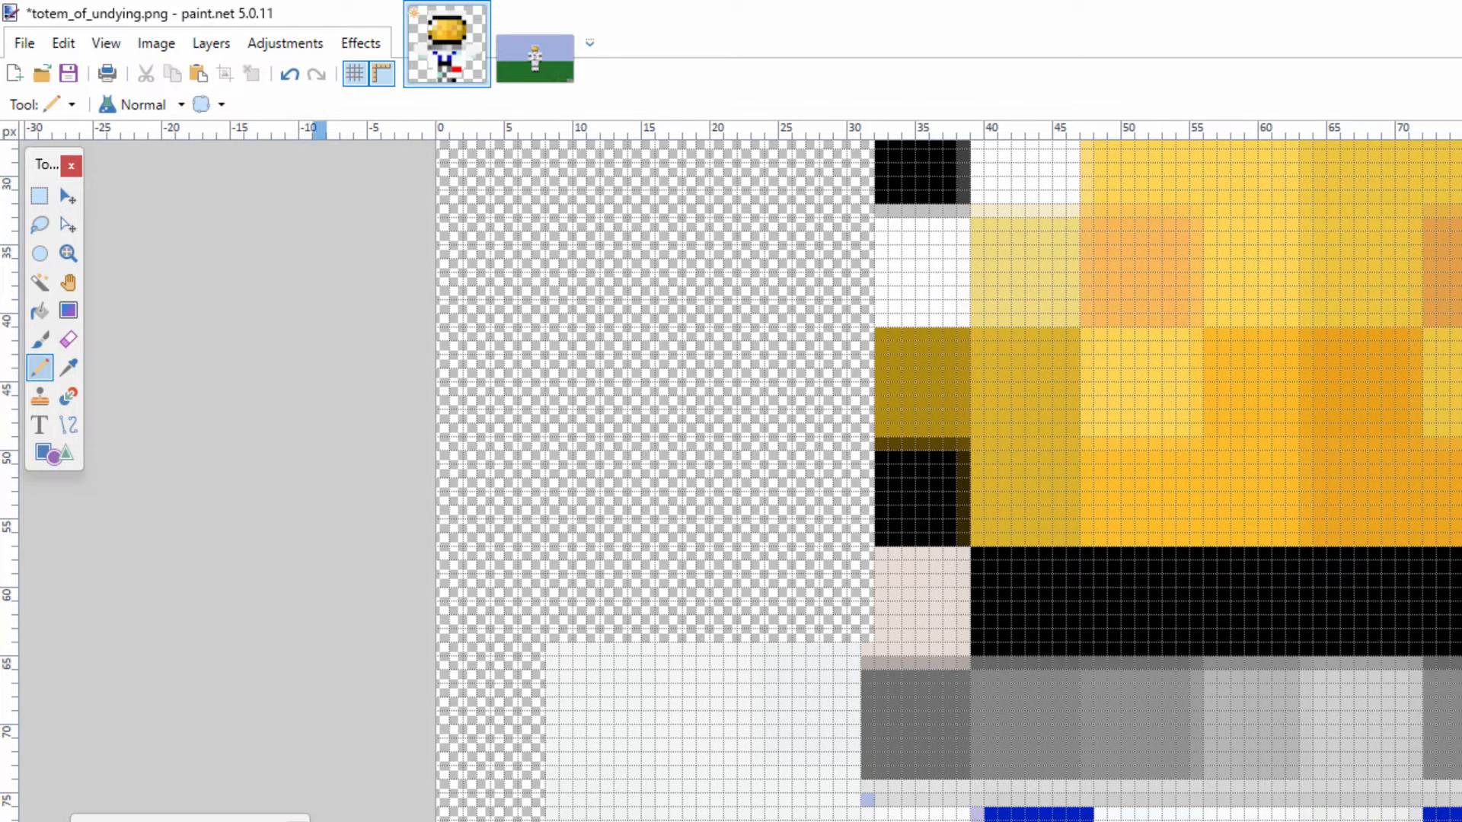
{"action": "left_click", "coordinate": [68, 368]}
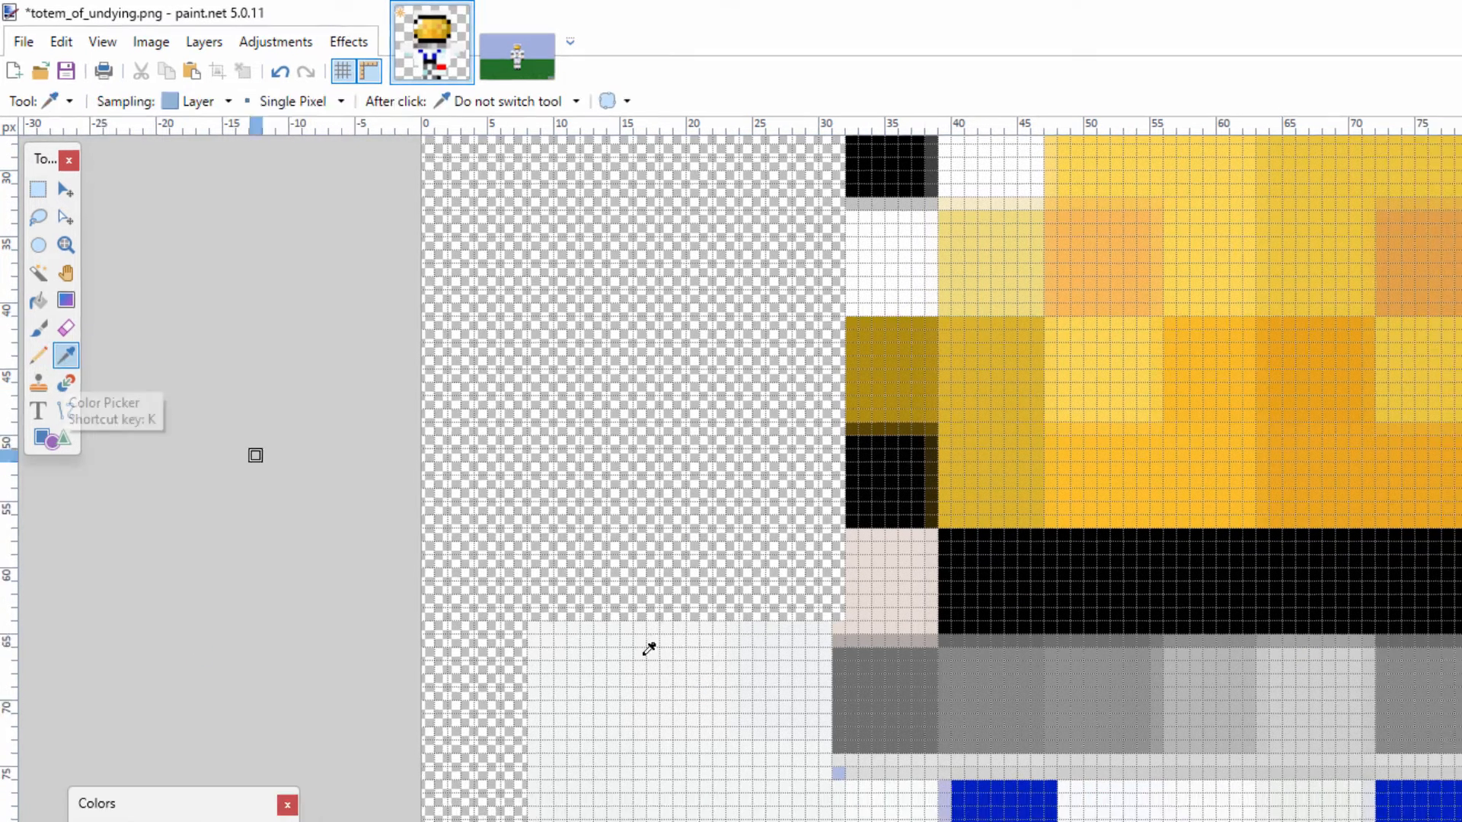
{"action": "left_click", "coordinate": [940, 790]}
{"action": "left_click", "coordinate": [1227, 467]}
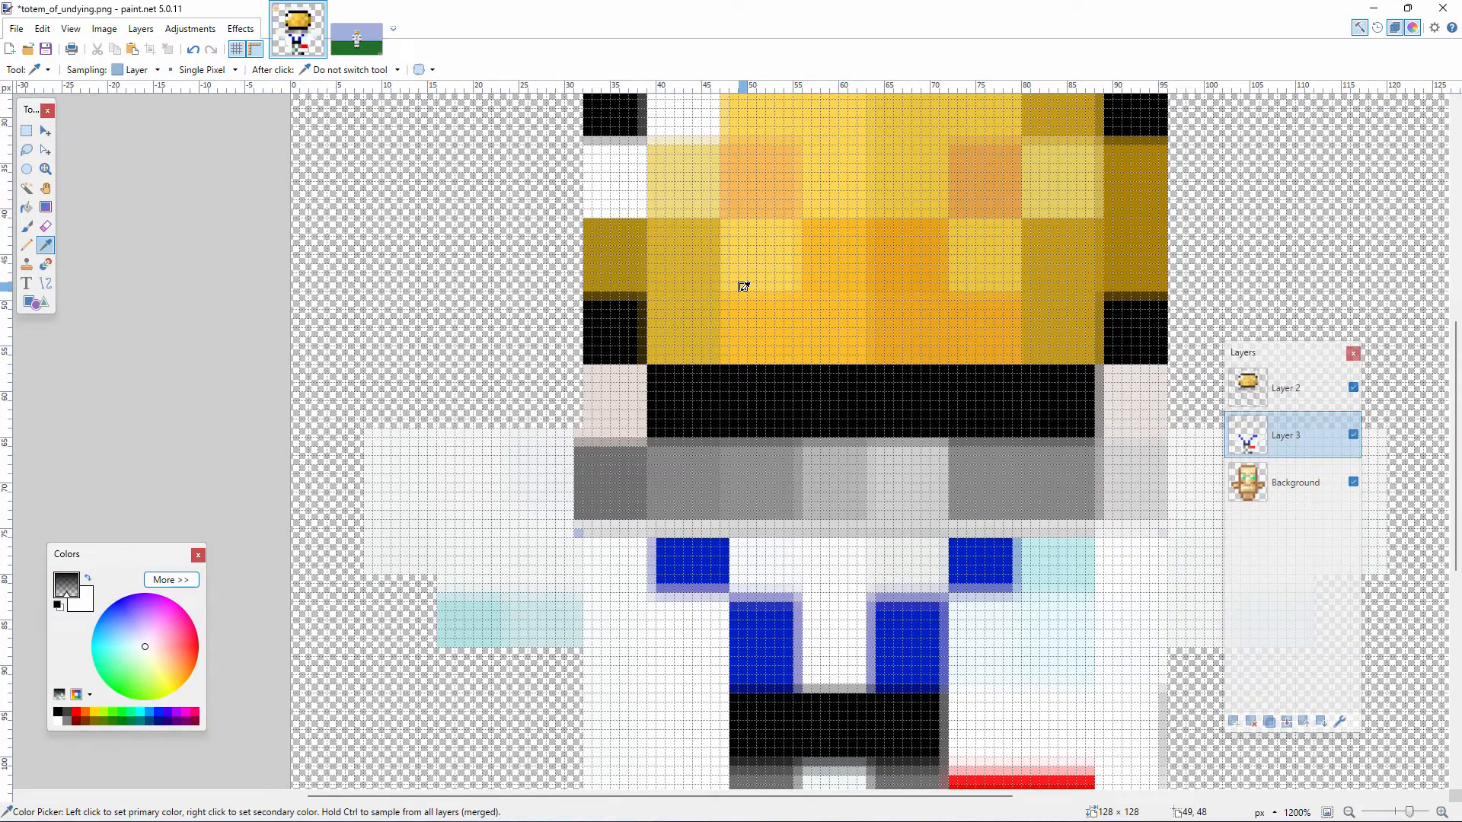
{"action": "left_click", "coordinate": [770, 721]}
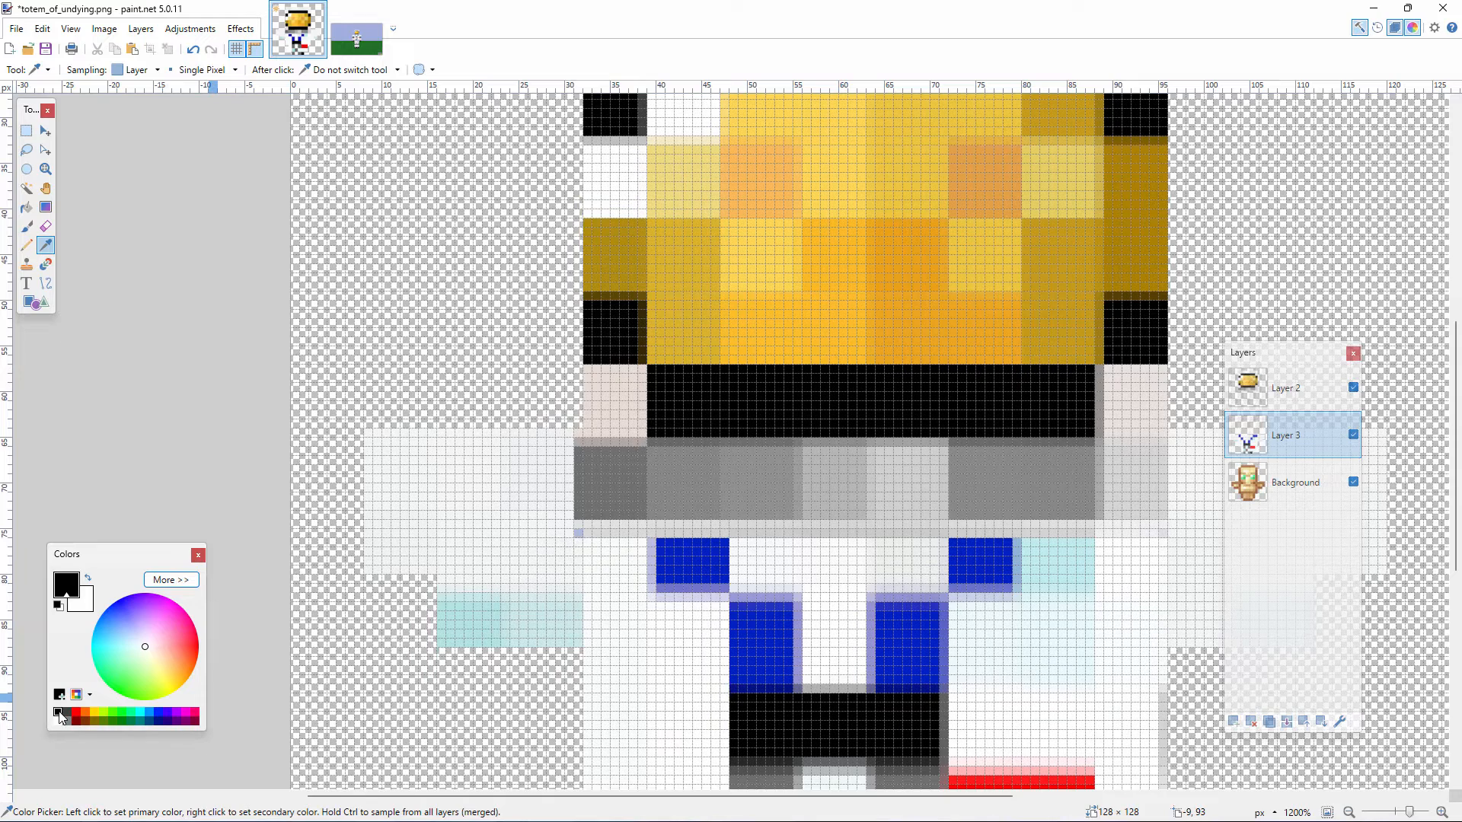
{"action": "left_click", "coordinate": [28, 246]}
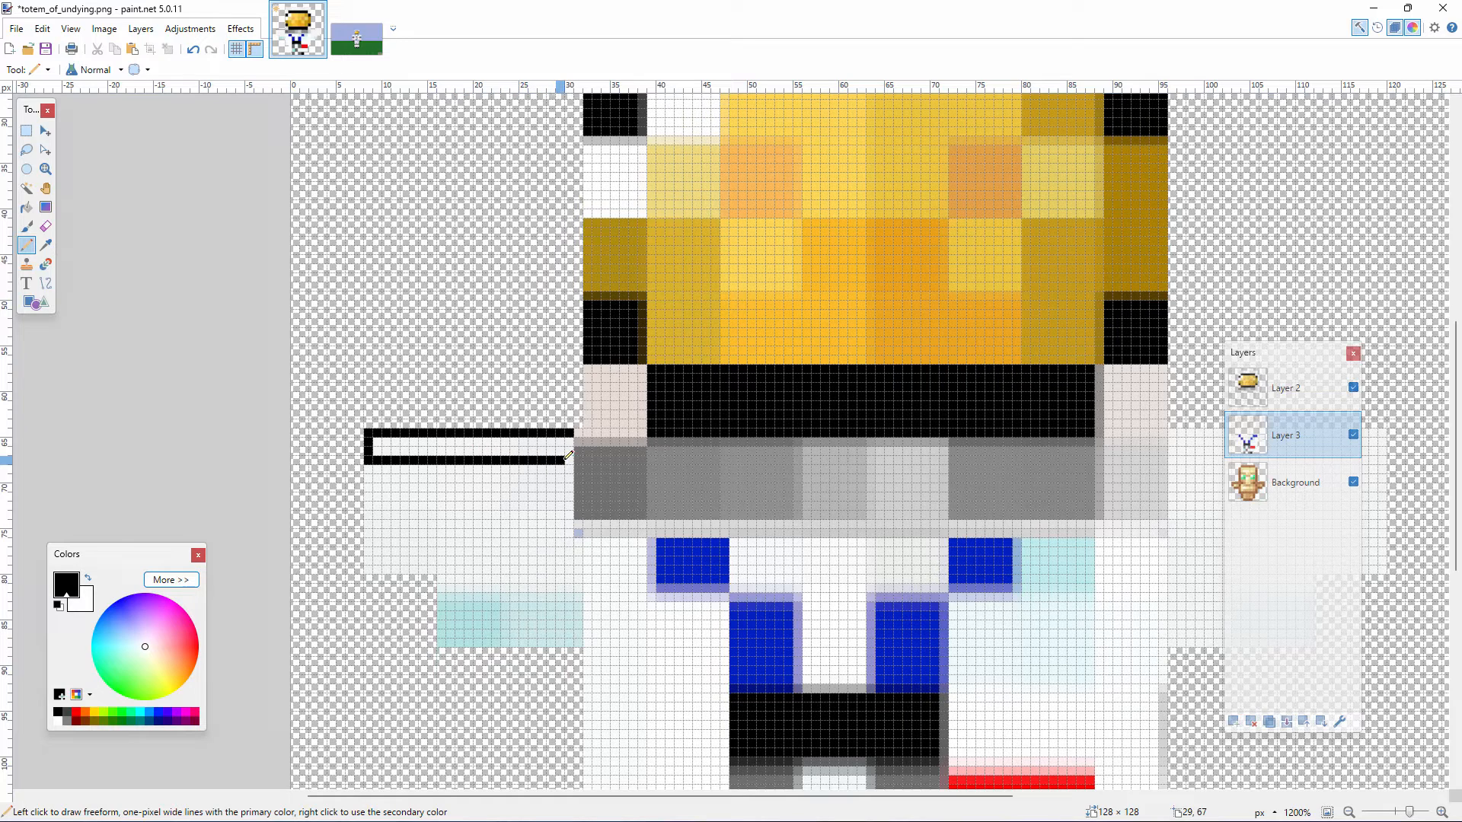
{"action": "left_click_drag", "start_coordinate": [379, 444], "coordinate": [570, 445]}
{"action": "mouse_move", "coordinate": [562, 443]}
{"action": "left_mouse_down"}
{"action": "mouse_move", "coordinate": [378, 452]}
{"action": "mouse_move", "coordinate": [368, 562]}
{"action": "mouse_move", "coordinate": [386, 572]}
{"action": "mouse_move", "coordinate": [392, 466]}
{"action": "mouse_move", "coordinate": [368, 489]}
{"action": "mouse_move", "coordinate": [391, 477]}
{"action": "mouse_move", "coordinate": [388, 561]}
{"action": "mouse_move", "coordinate": [381, 505]}
{"action": "left_mouse_up"}
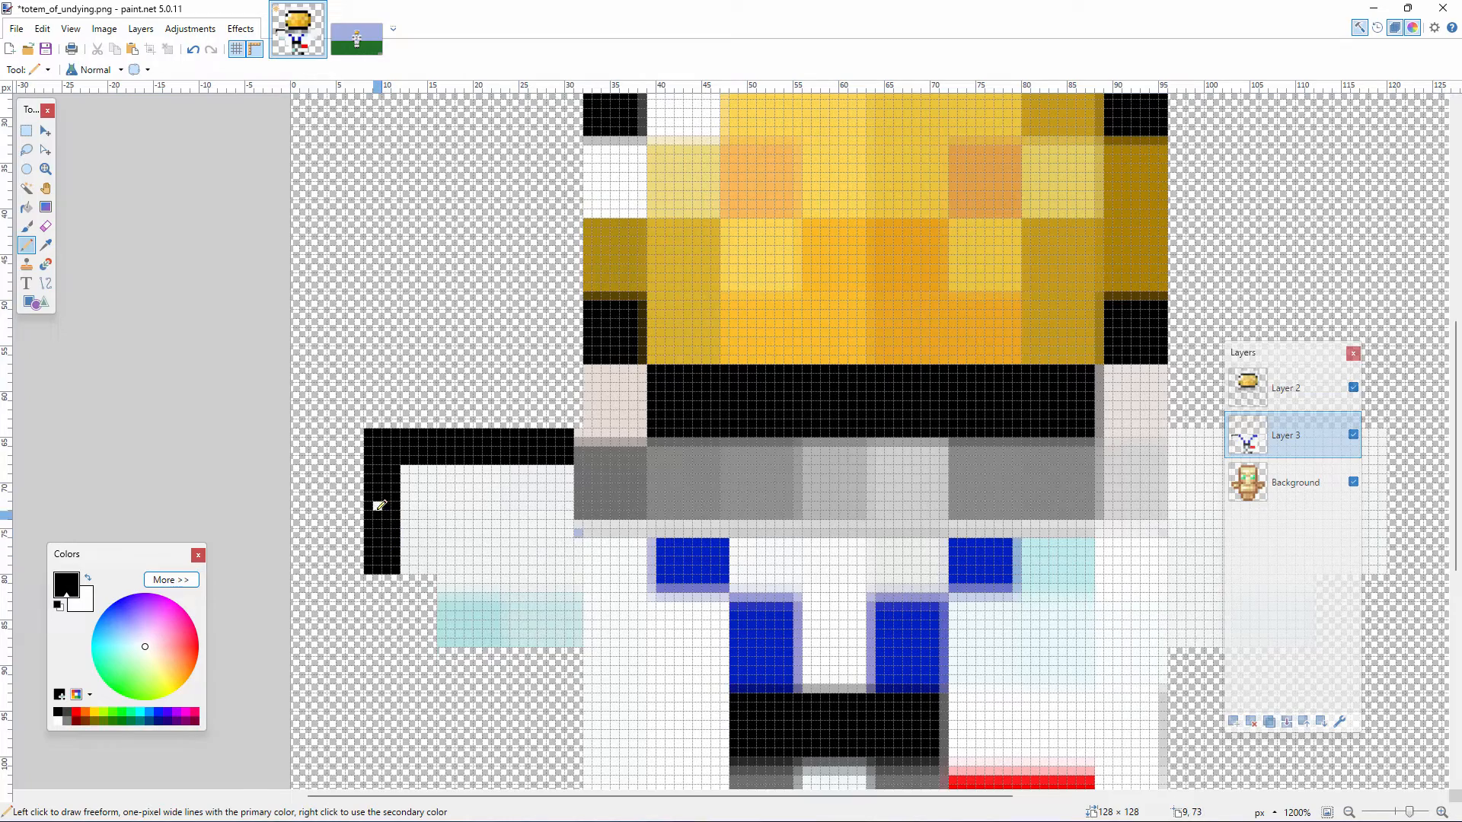
Pencil a matching black band along the upper and outer edges of the right arm on Layer 3
{"action": "key", "text": "space"}
{"action": "left_click_drag", "start_coordinate": [760, 498], "coordinate": [407, 470]}
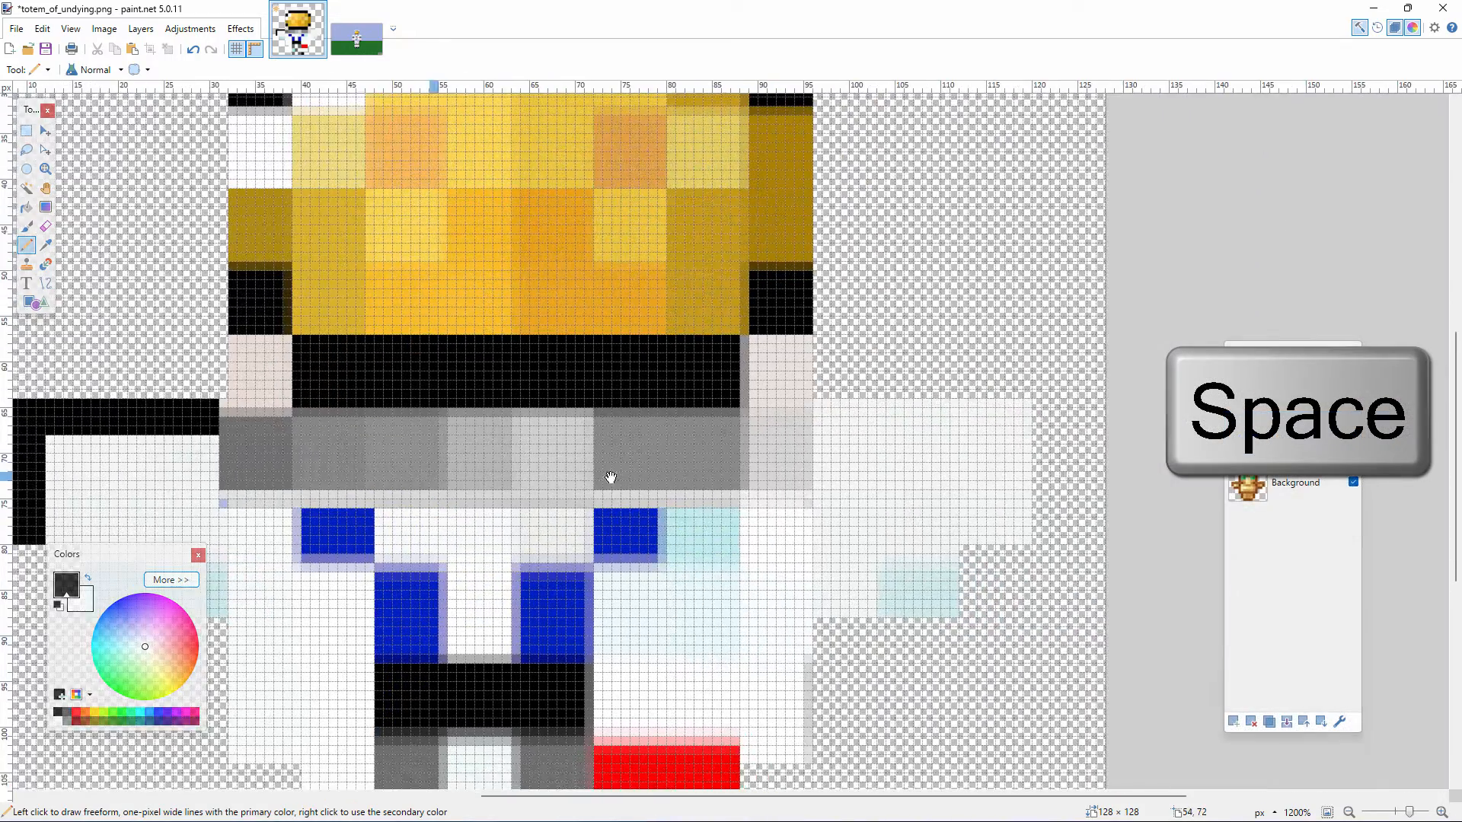
{"action": "left_click_drag", "start_coordinate": [683, 471], "coordinate": [598, 483]}
{"action": "mouse_move", "coordinate": [732, 415]}
{"action": "left_mouse_down"}
{"action": "mouse_move", "coordinate": [939, 419]}
{"action": "mouse_move", "coordinate": [937, 441]}
{"action": "mouse_move", "coordinate": [738, 447]}
{"action": "mouse_move", "coordinate": [732, 428]}
{"action": "mouse_move", "coordinate": [933, 428]}
{"action": "mouse_move", "coordinate": [742, 434]}
{"action": "mouse_move", "coordinate": [802, 429]}
{"action": "mouse_move", "coordinate": [944, 463]}
{"action": "mouse_move", "coordinate": [943, 552]}
{"action": "mouse_move", "coordinate": [915, 553]}
{"action": "mouse_move", "coordinate": [917, 455]}
{"action": "mouse_move", "coordinate": [932, 454]}
{"action": "mouse_move", "coordinate": [936, 502]}
{"action": "mouse_move", "coordinate": [923, 545]}
{"action": "mouse_move", "coordinate": [926, 462]}
{"action": "left_mouse_up"}
{"action": "left_click_drag", "start_coordinate": [724, 480], "coordinate": [1059, 463]}
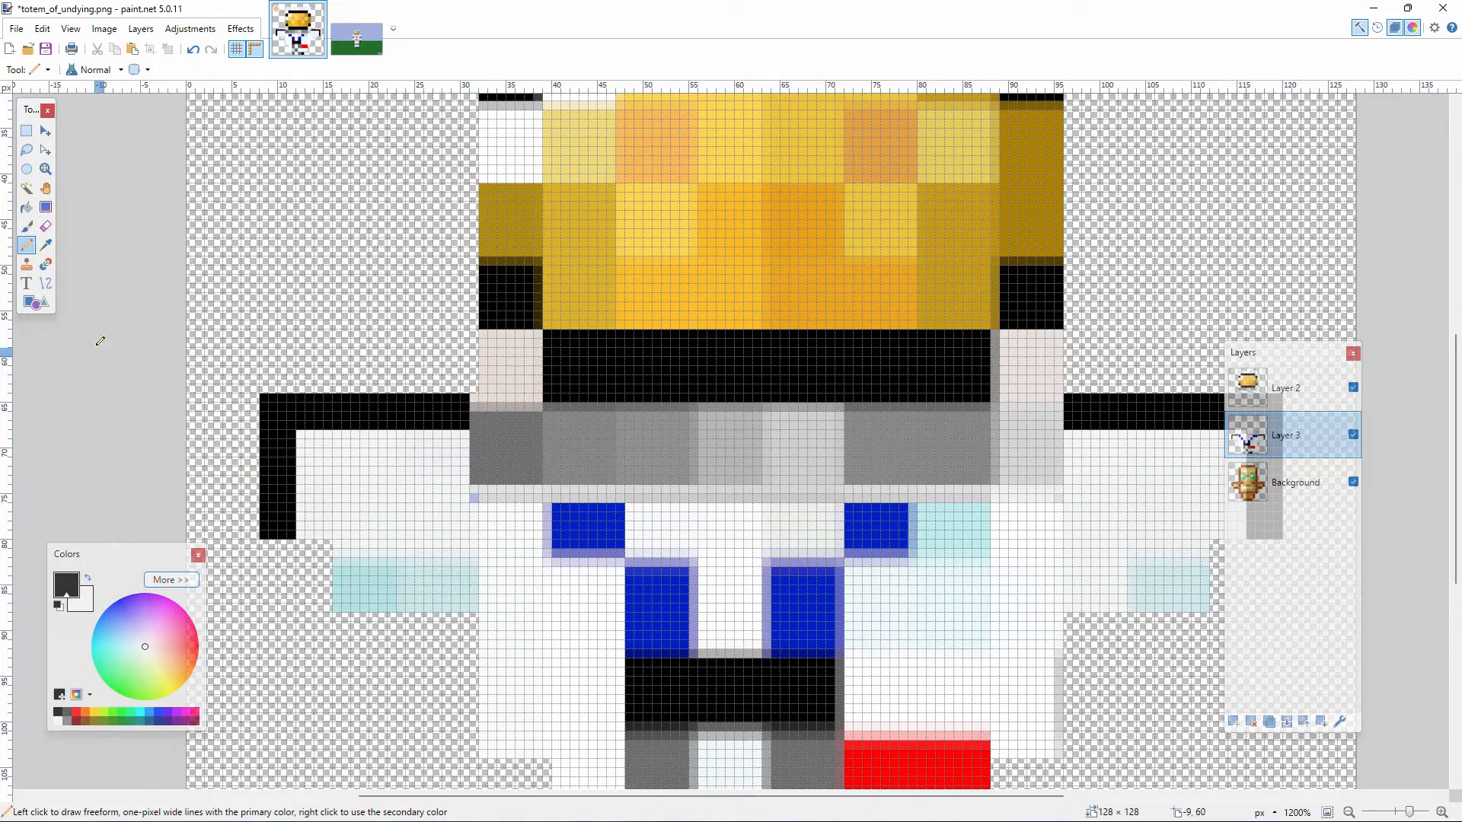
Sample the grey from the lower body and pencil a horizontal band about 4 pixels thick along the left arm's lower edge on Layer 3
{"action": "left_click", "coordinate": [48, 246]}
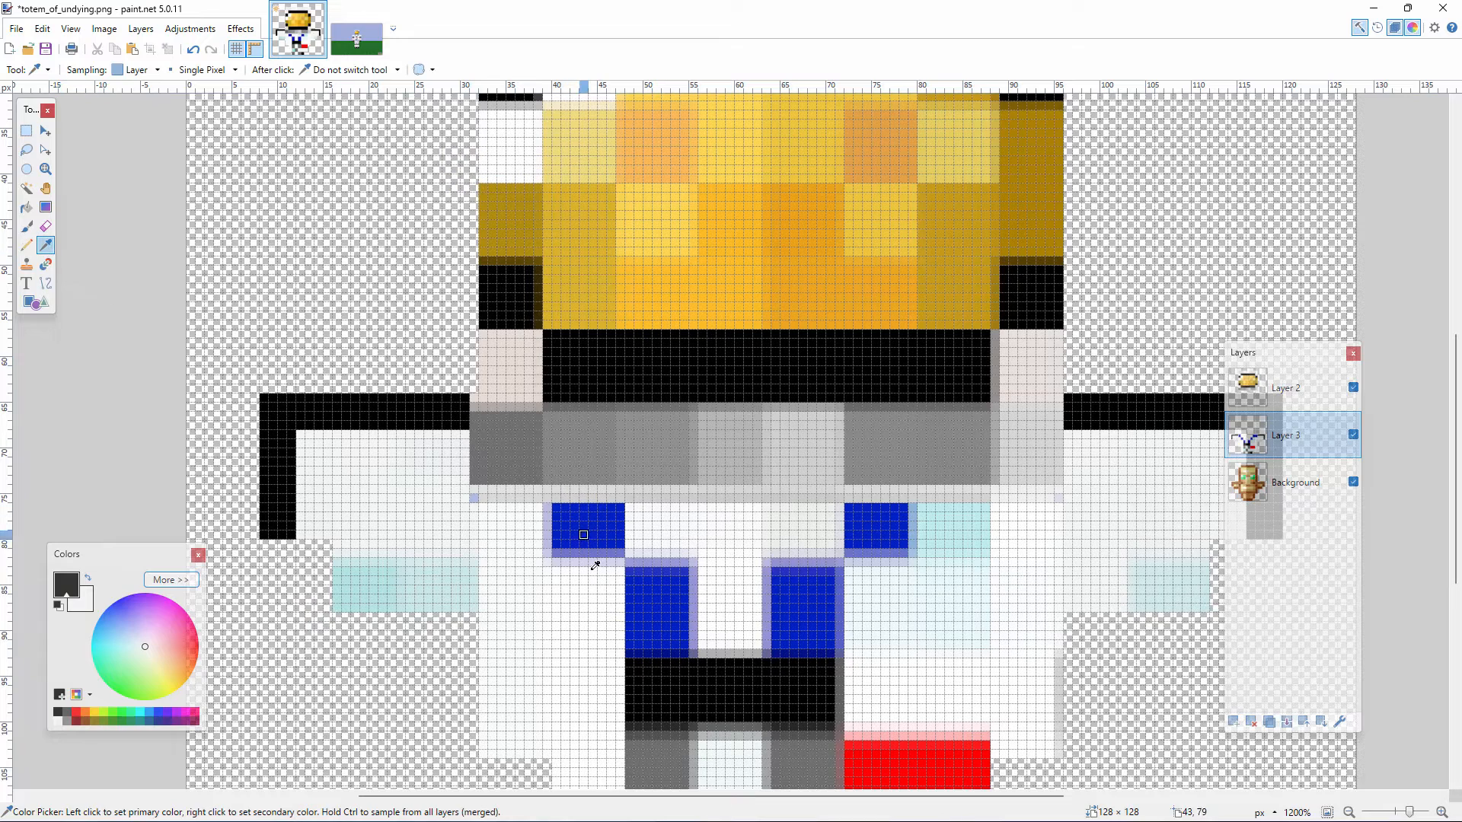
{"action": "left_click", "coordinate": [660, 754]}
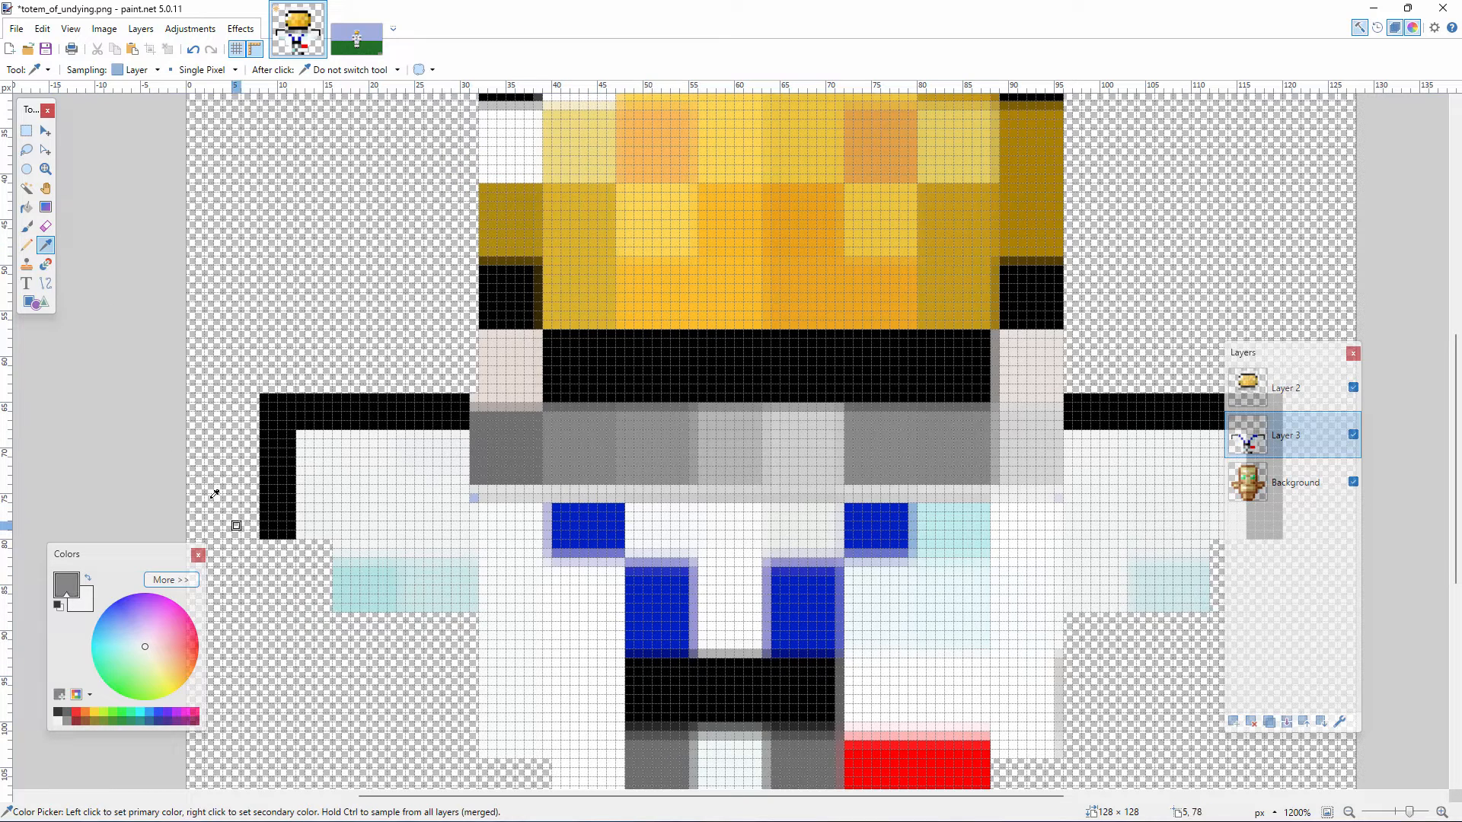
{"action": "left_click", "coordinate": [26, 245]}
{"action": "left_click_drag", "start_coordinate": [308, 505], "coordinate": [464, 503]}
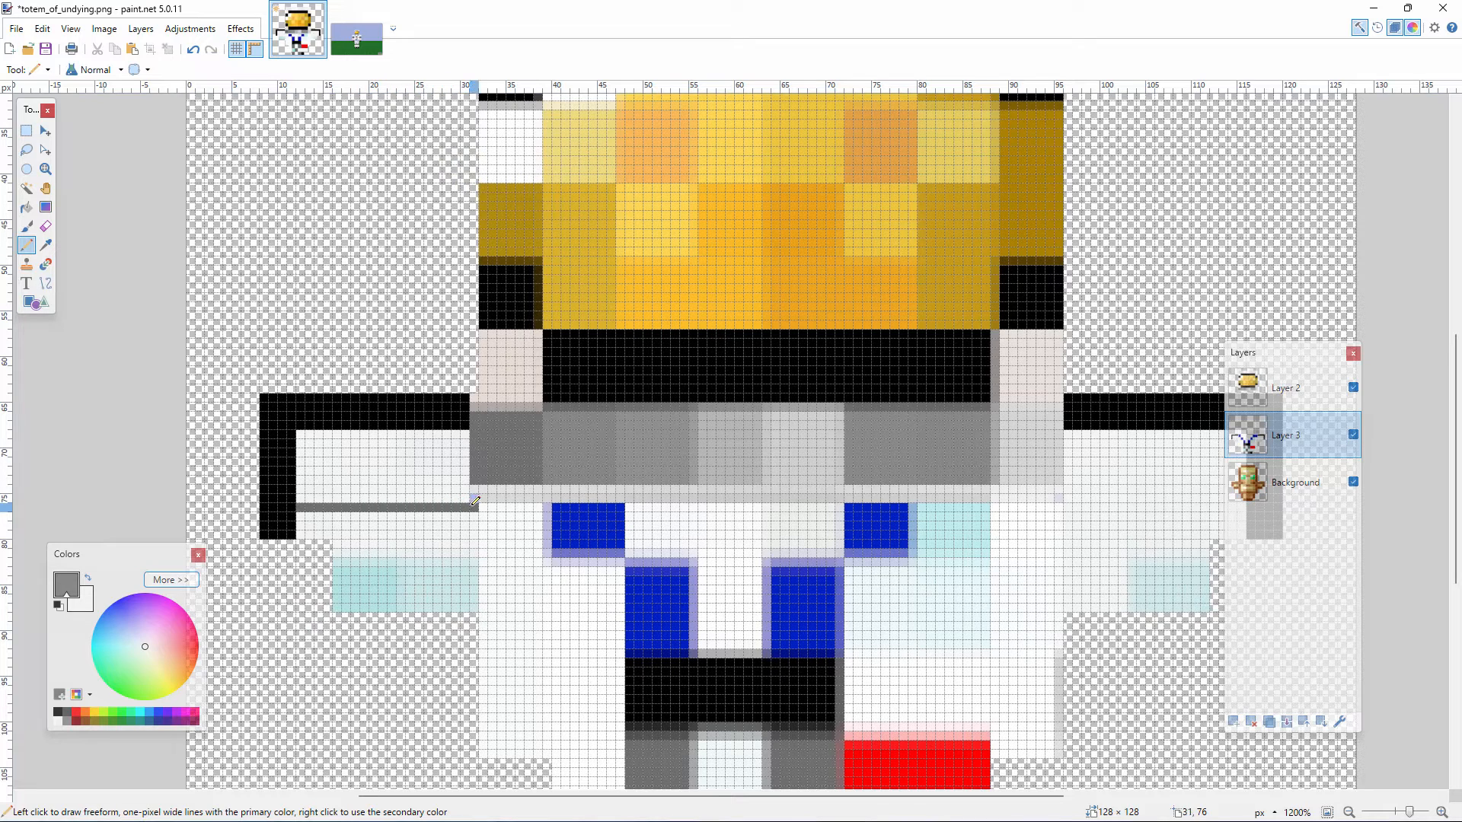
{"action": "left_click_drag", "start_coordinate": [299, 516], "coordinate": [472, 512]}
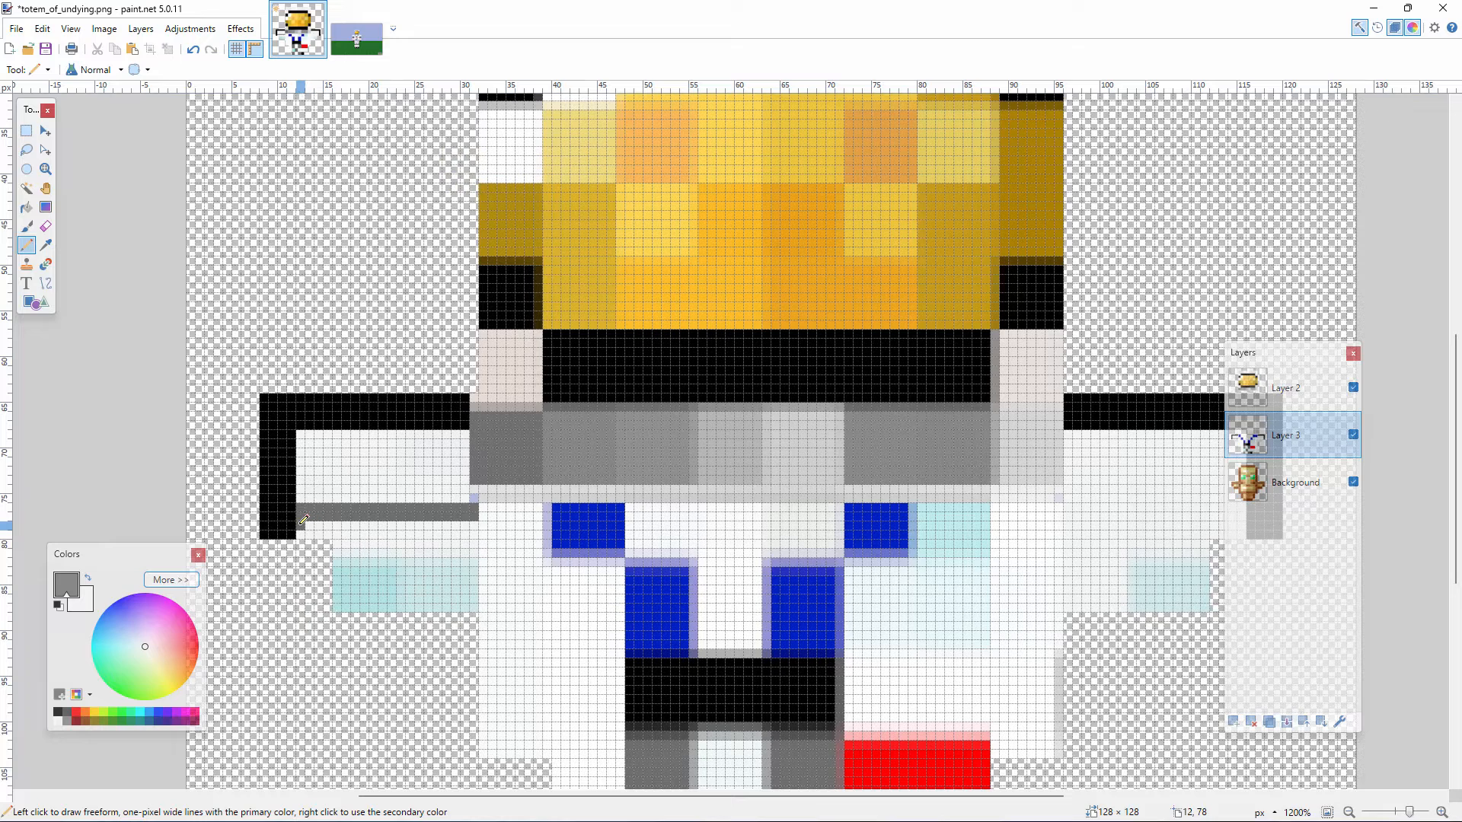
{"action": "left_click_drag", "start_coordinate": [303, 520], "coordinate": [465, 521]}
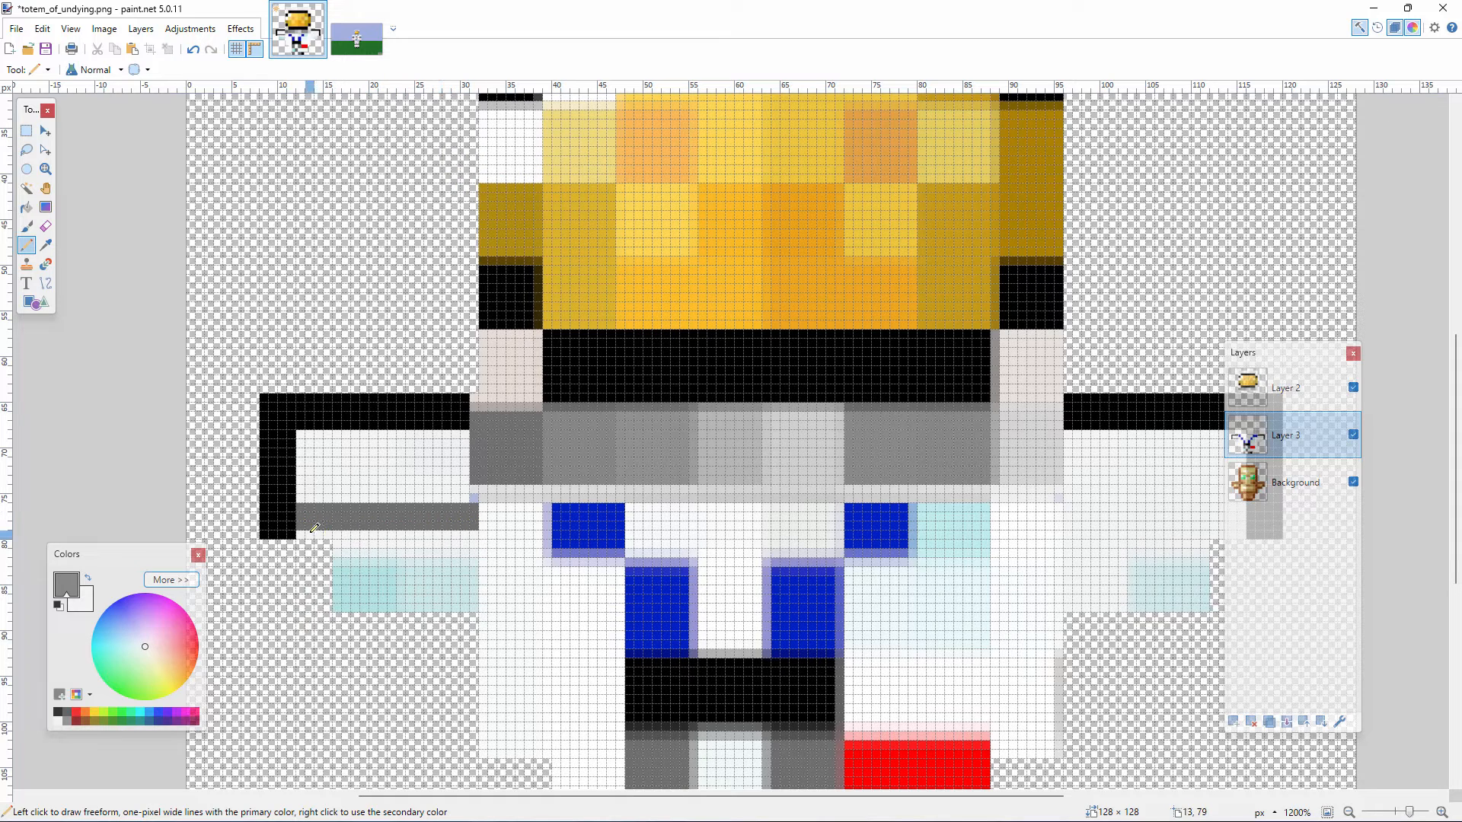
{"action": "left_click_drag", "start_coordinate": [299, 525], "coordinate": [476, 525]}
Pencil a vertical grey band about 4 pixels wide down the outer edge of the left arm's lower section
{"action": "left_click_drag", "start_coordinate": [342, 539], "coordinate": [337, 611]}
{"action": "left_click_drag", "start_coordinate": [364, 541], "coordinate": [365, 606]}
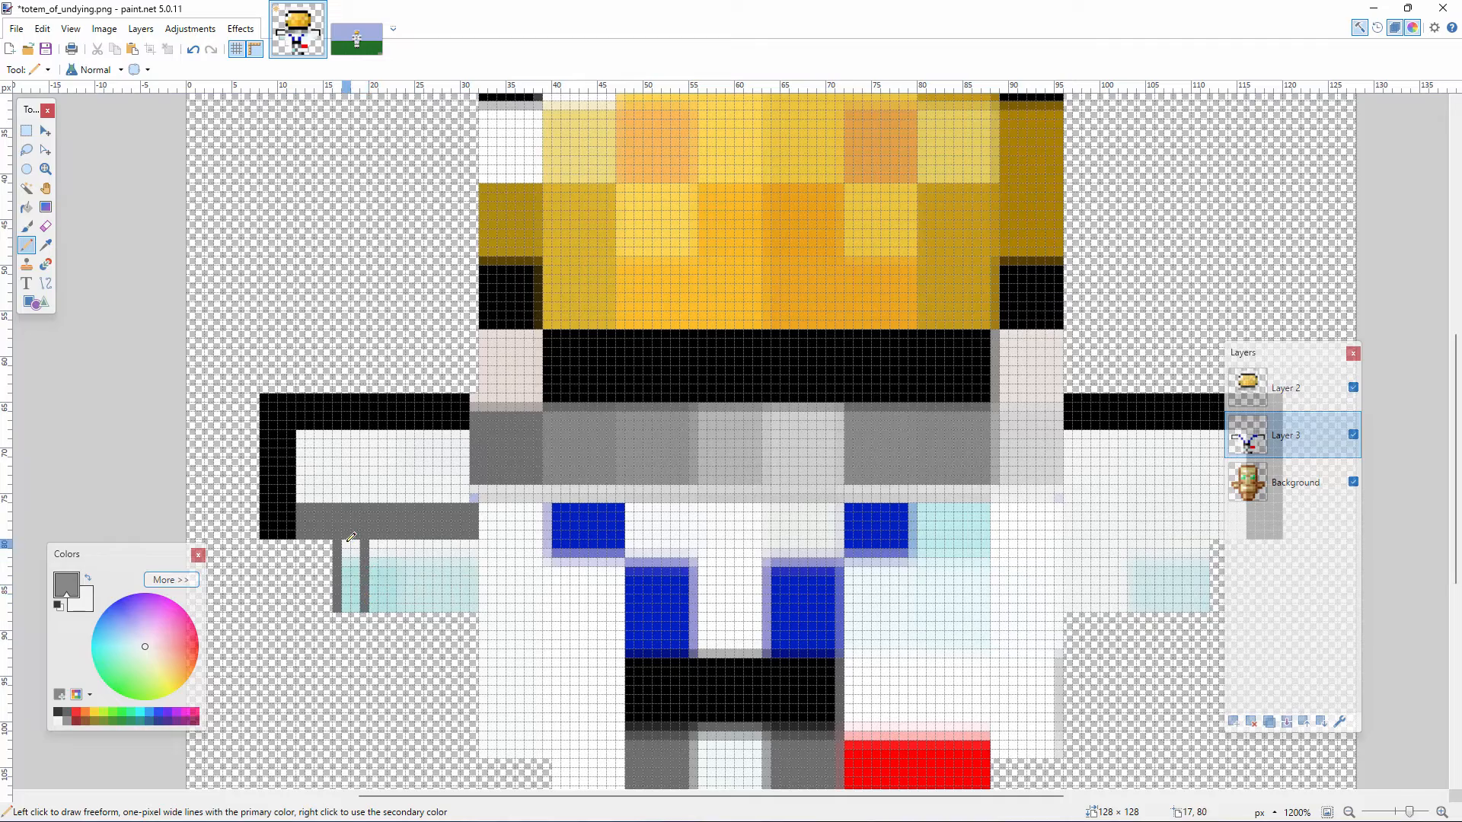
{"action": "left_click_drag", "start_coordinate": [347, 542], "coordinate": [356, 609]}
Pencil matching 4-pixel grey bands along the right arm's lower edge and down the outer edge of its lower section
{"action": "scroll", "coordinate": [836, 567], "scroll_direction": "right", "scroll_amount": 10}
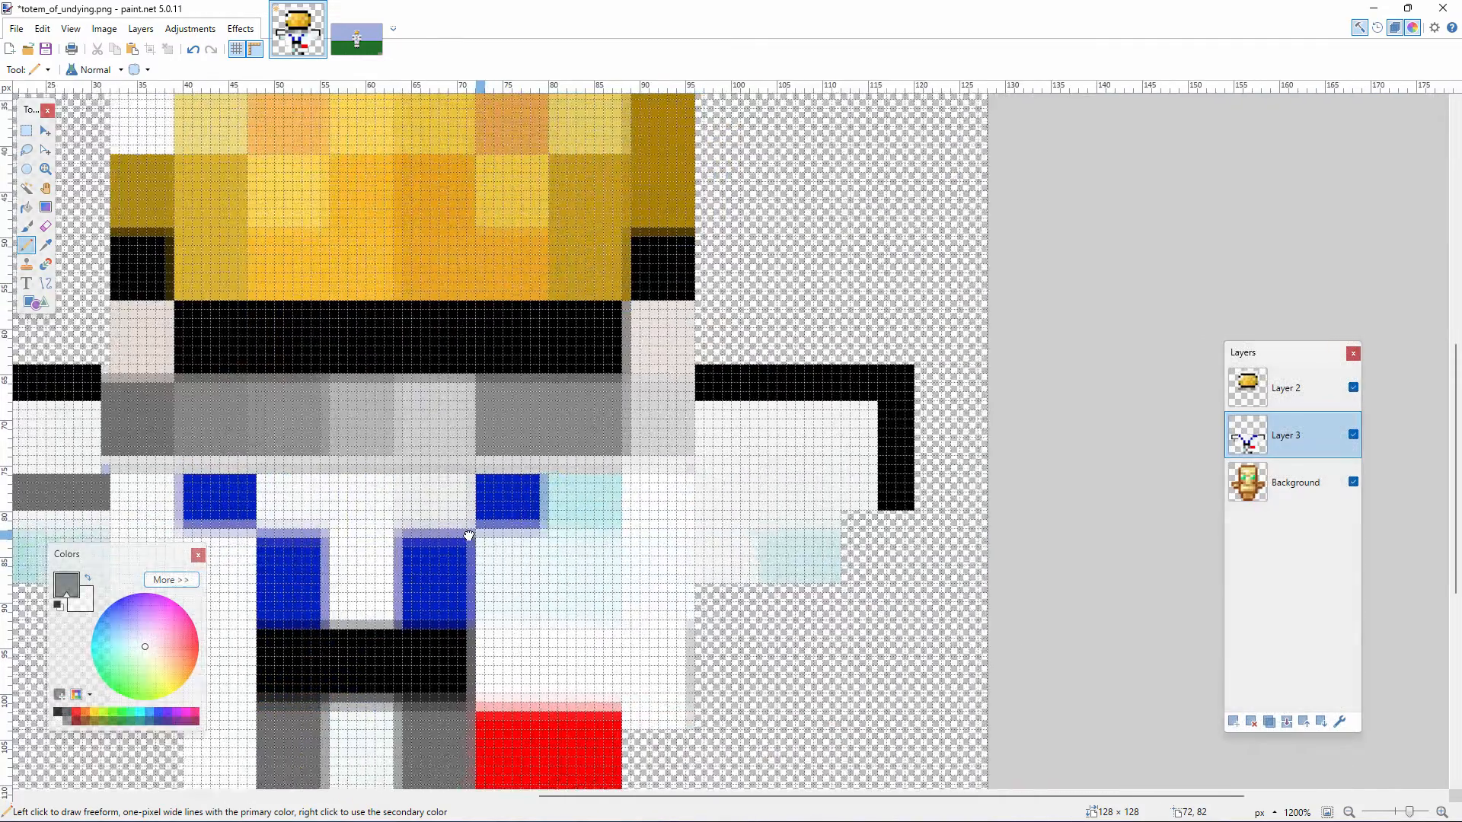
{"action": "left_click_drag", "start_coordinate": [853, 475], "coordinate": [678, 484]}
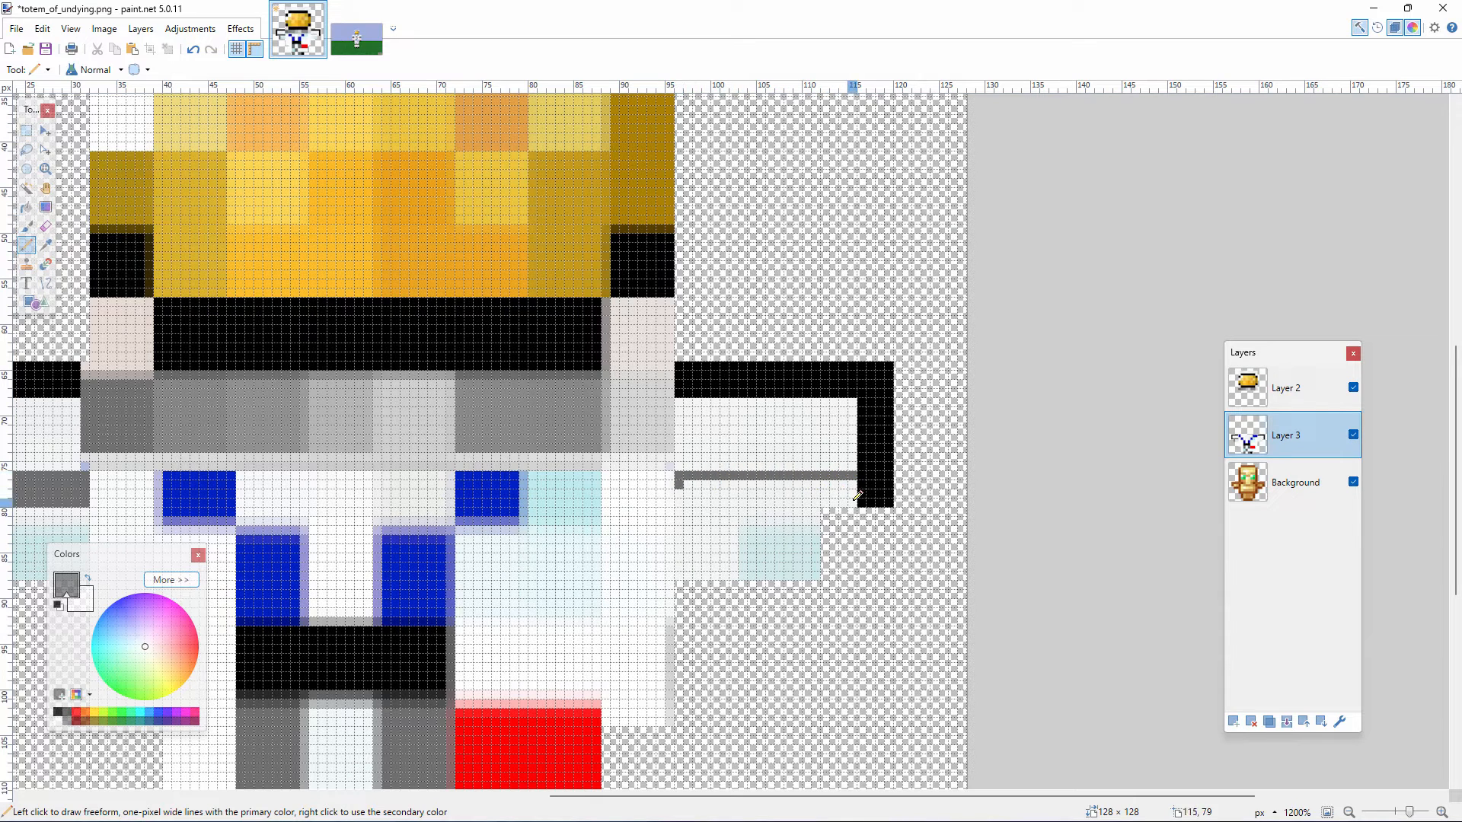
{"action": "mouse_move", "coordinate": [842, 498]}
{"action": "left_mouse_down"}
{"action": "mouse_move", "coordinate": [680, 500]}
{"action": "mouse_move", "coordinate": [692, 484]}
{"action": "mouse_move", "coordinate": [847, 484]}
{"action": "mouse_move", "coordinate": [695, 494]}
{"action": "mouse_move", "coordinate": [813, 496]}
{"action": "mouse_move", "coordinate": [816, 575]}
{"action": "mouse_move", "coordinate": [795, 551]}
{"action": "mouse_move", "coordinate": [798, 508]}
{"action": "mouse_move", "coordinate": [808, 563]}
{"action": "mouse_move", "coordinate": [795, 522]}
{"action": "left_mouse_up"}
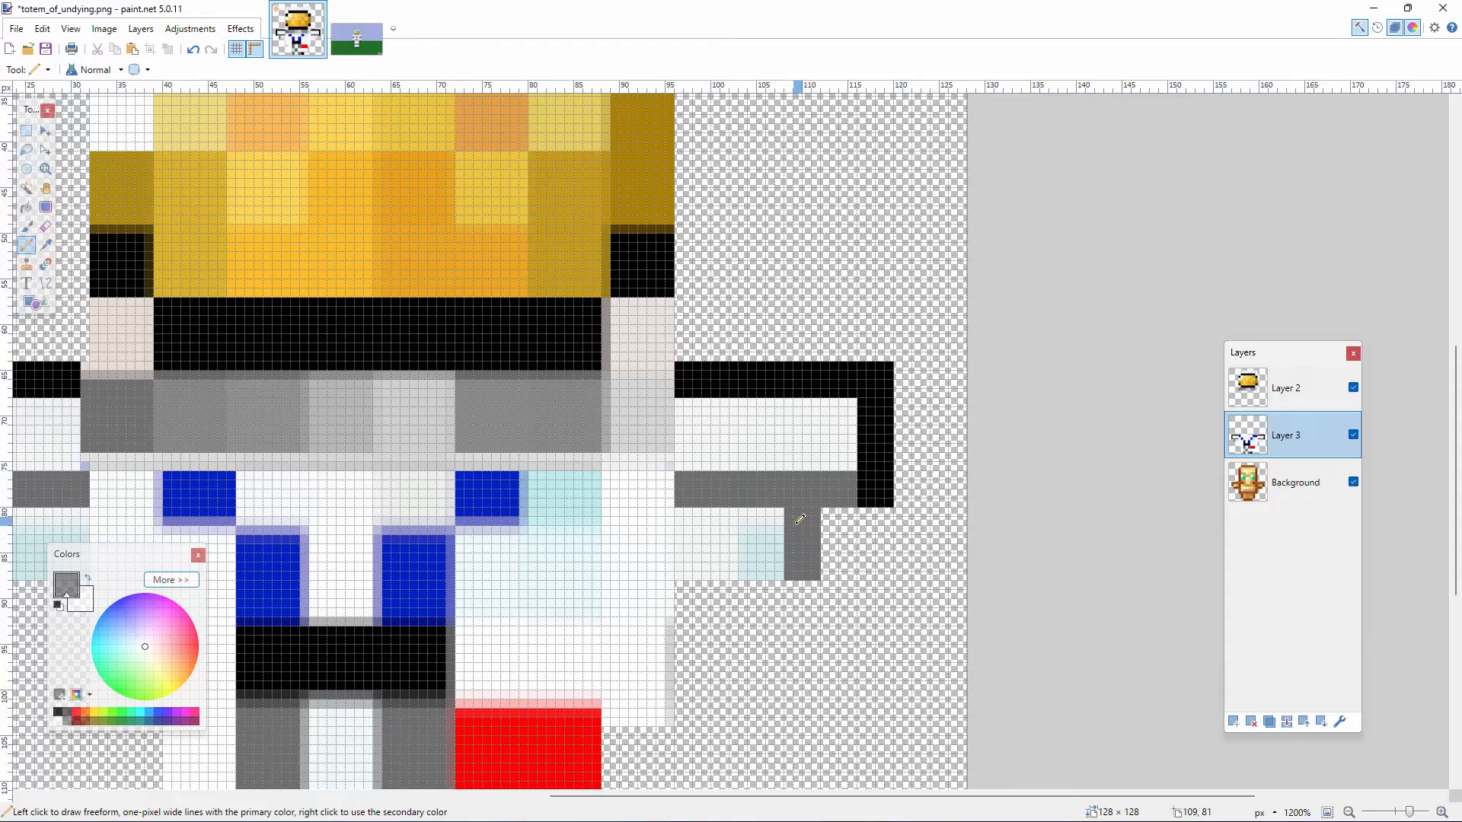
Save the layered image as totem_of_undying.pdn in C:\Pack
{"action": "left_click", "coordinate": [46, 169]}
{"action": "right_click", "coordinate": [441, 356]}
{"action": "right_click", "coordinate": [386, 335]}
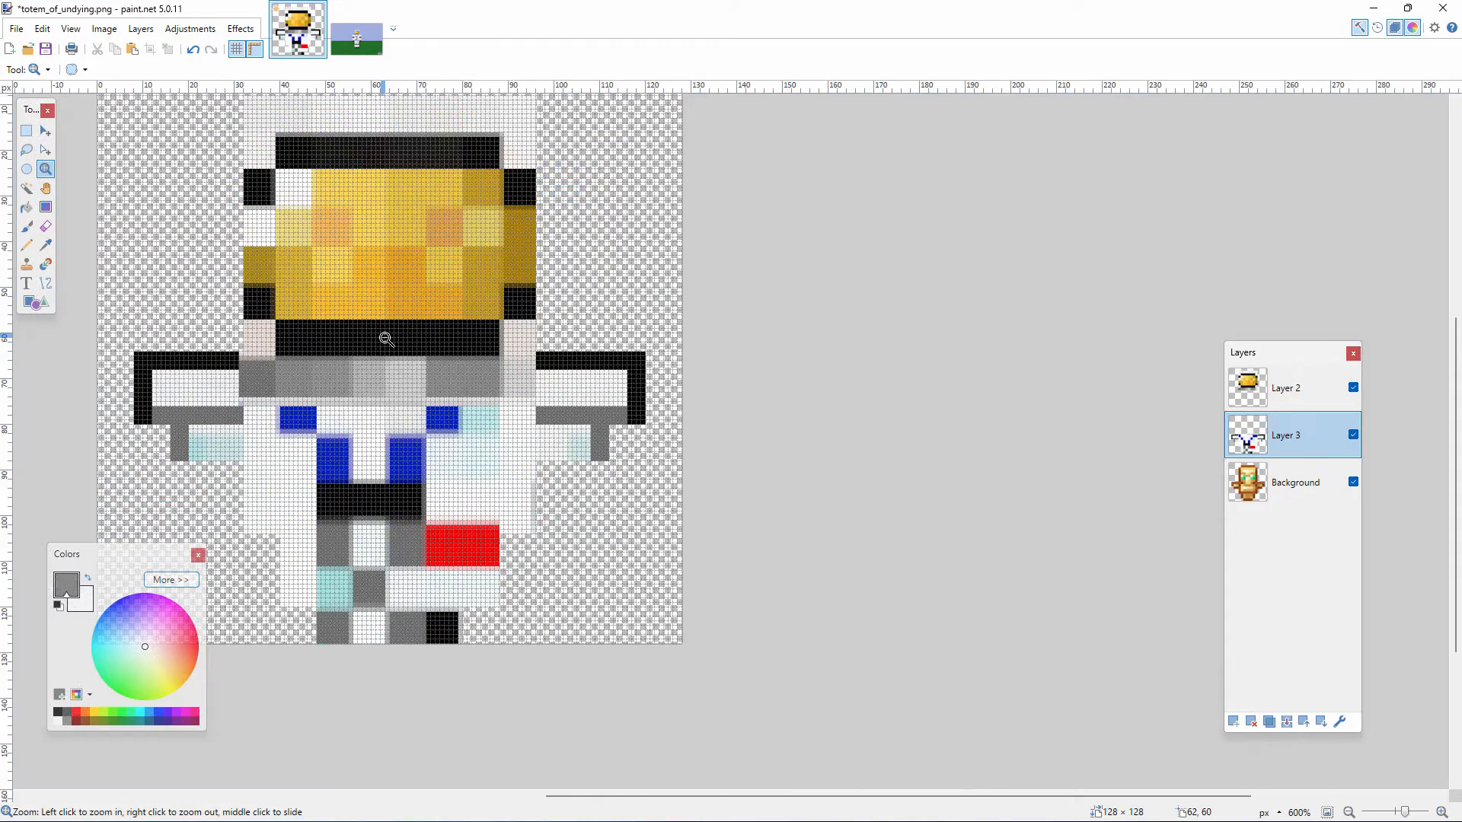
{"action": "right_click", "coordinate": [385, 336]}
{"action": "right_click", "coordinate": [513, 352]}
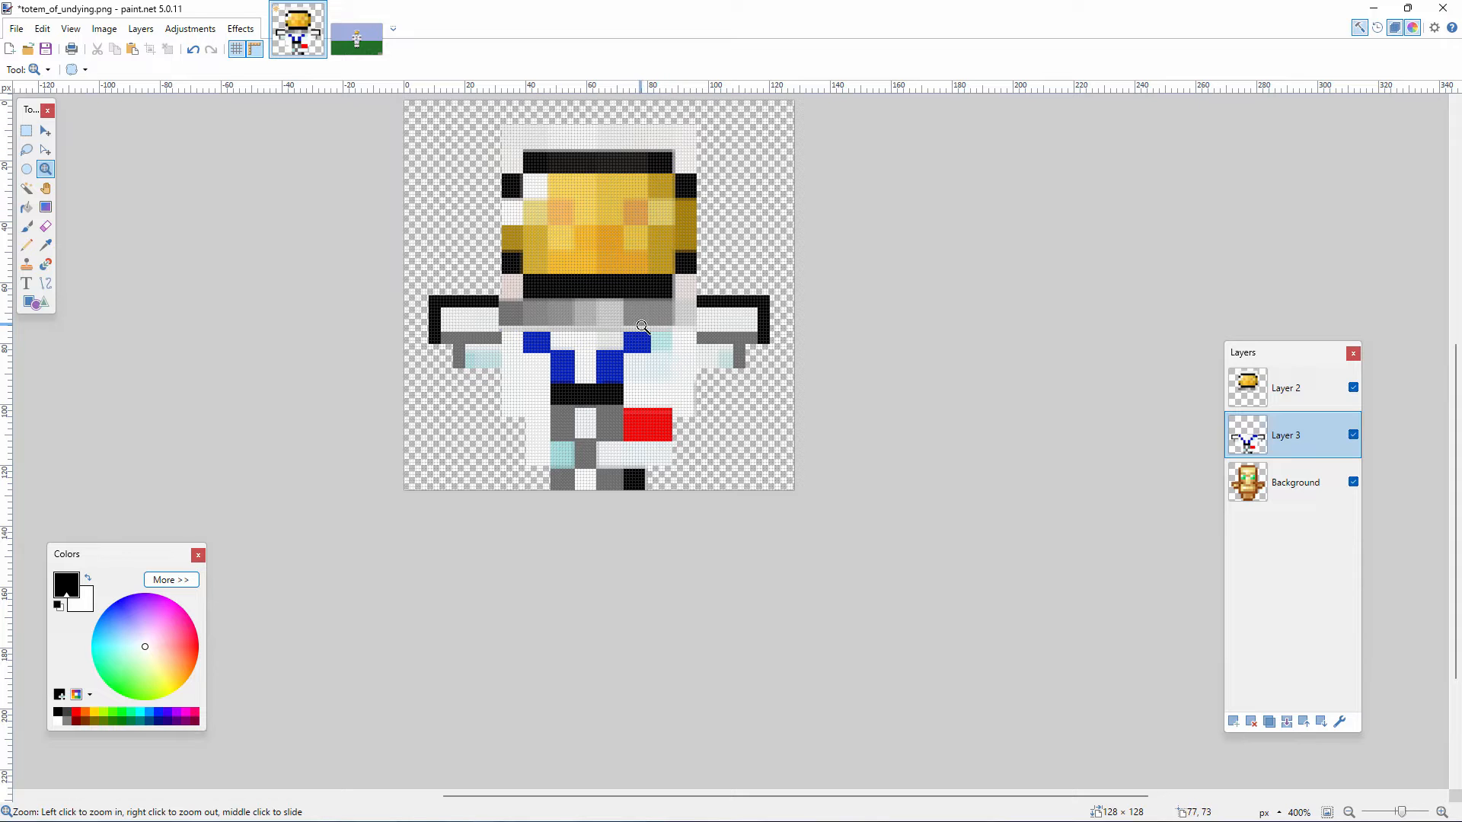
{"action": "left_click_drag", "start_coordinate": [581, 308], "coordinate": [613, 453]}
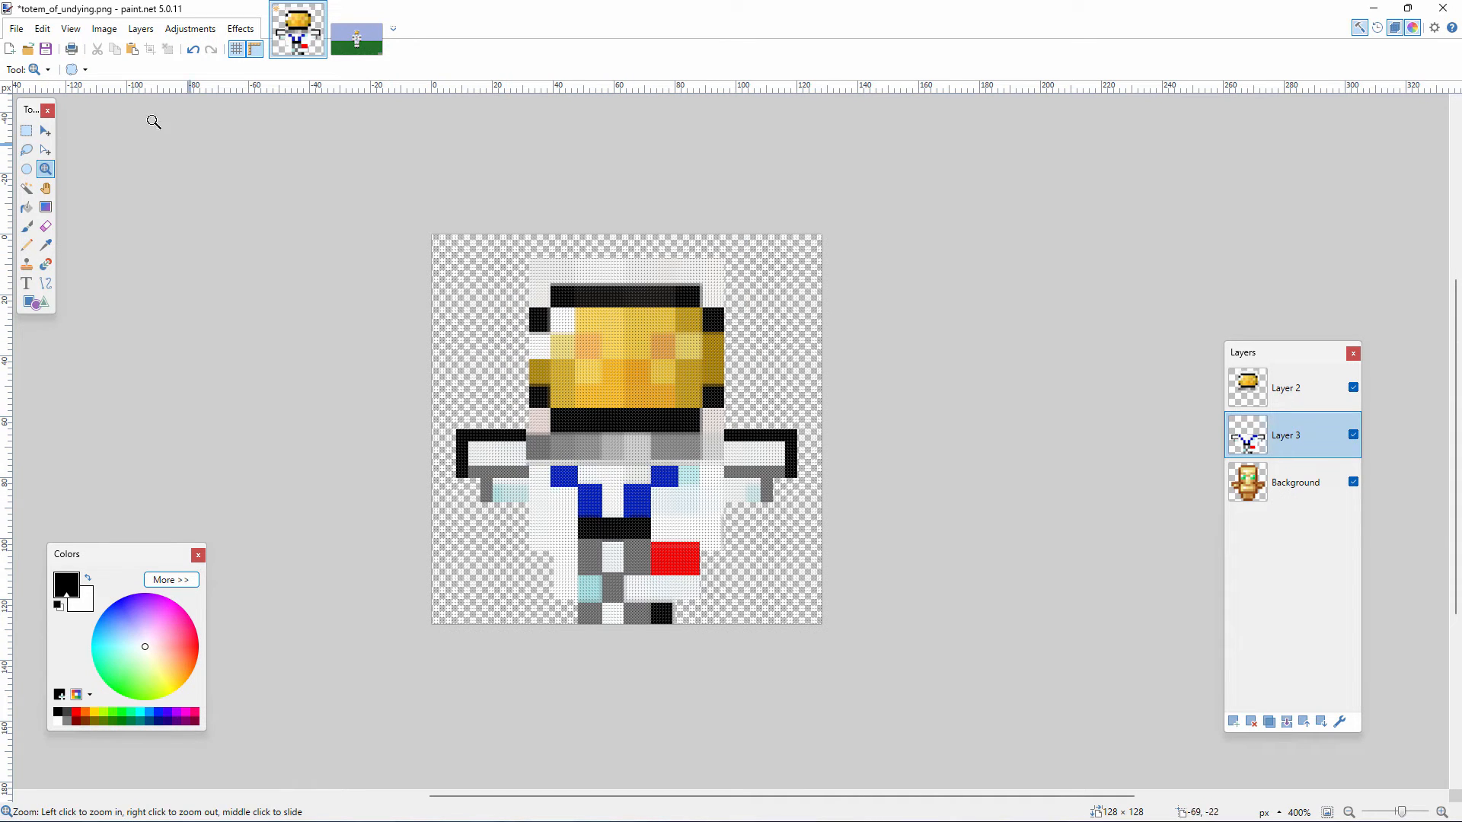
{"action": "left_click", "coordinate": [43, 48]}
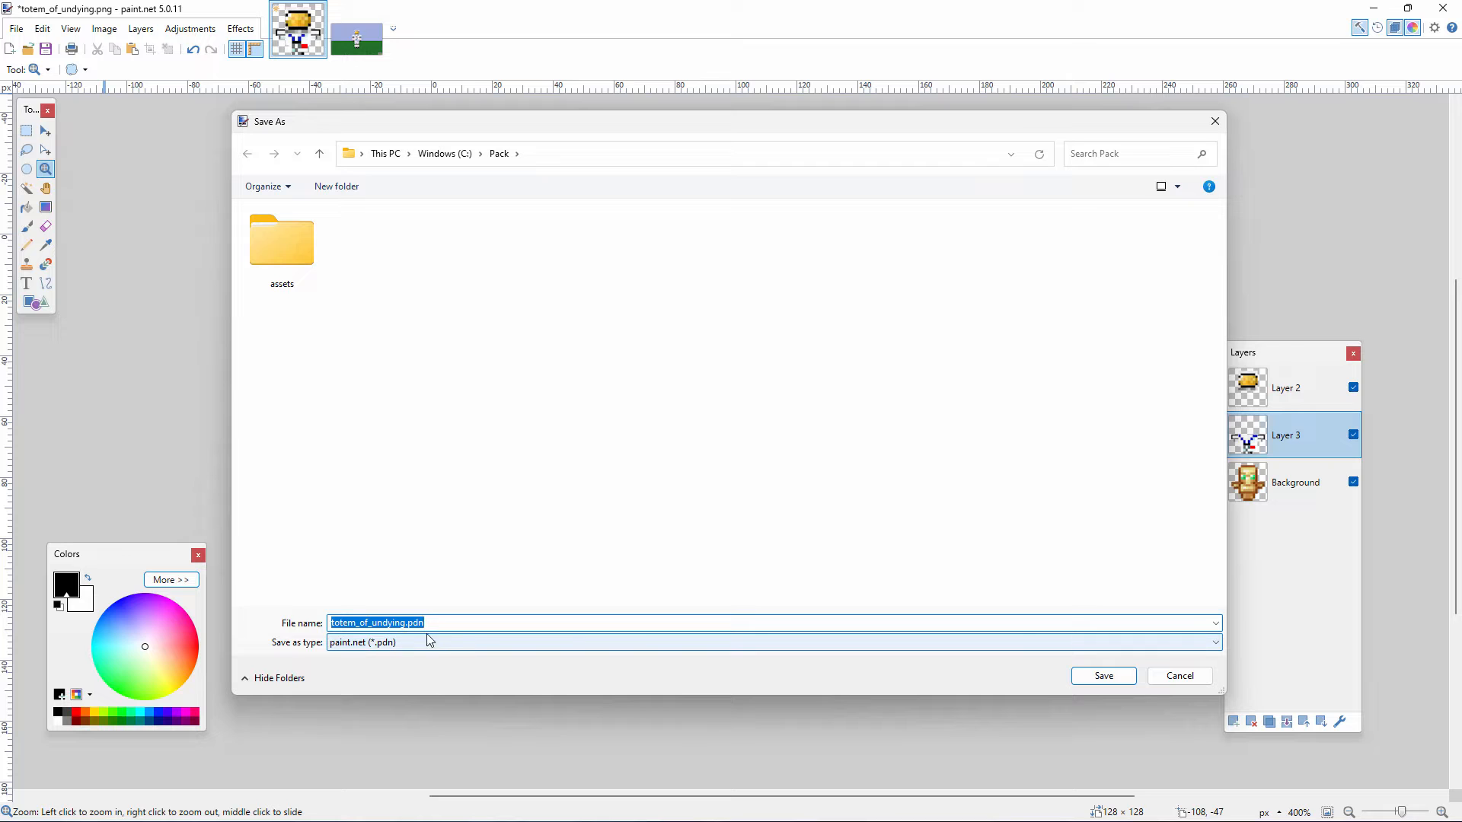
{"action": "left_click", "coordinate": [1104, 675]}
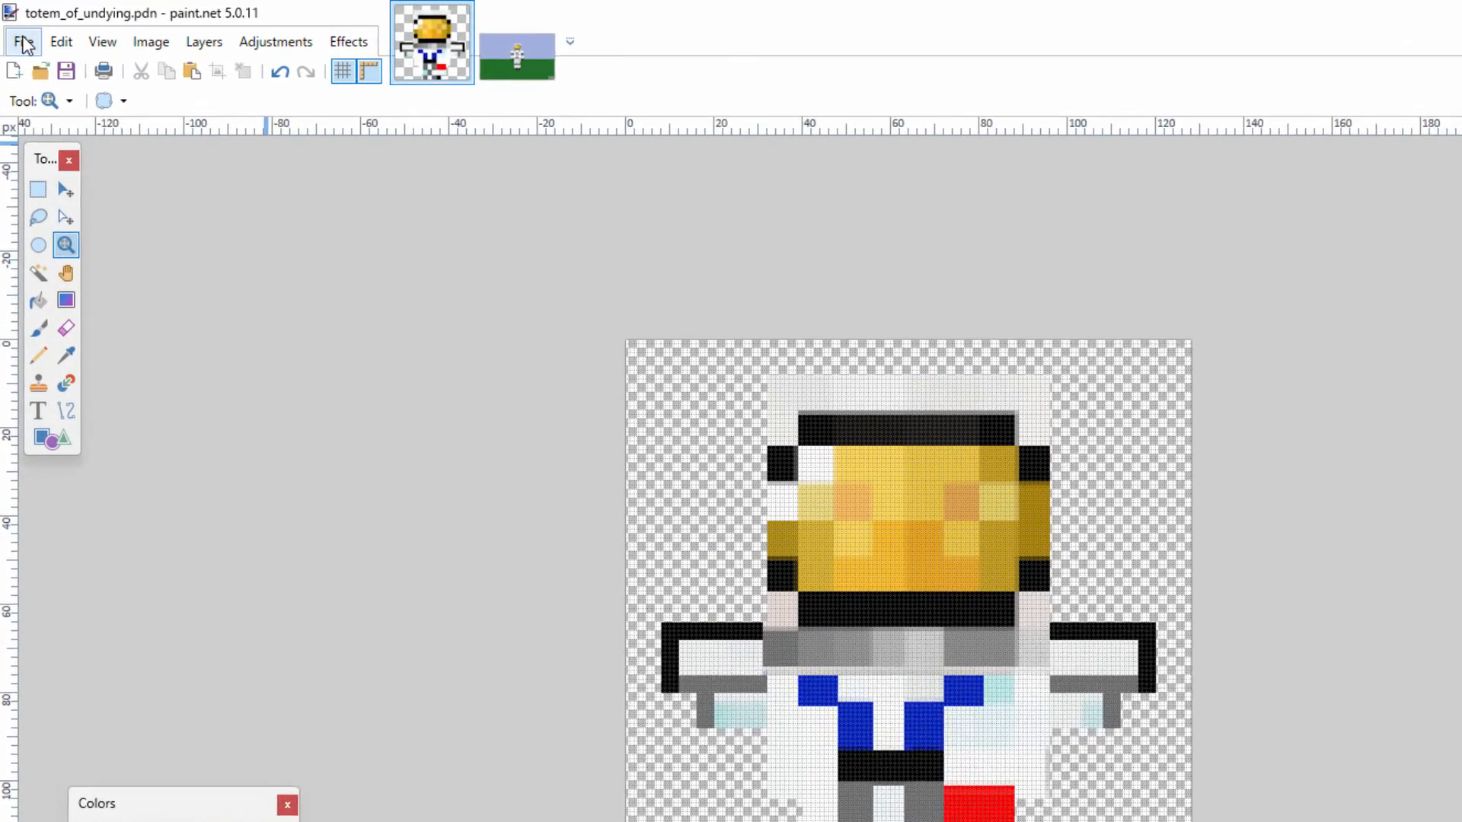
Prepare a PNG copy named totem_of_undying.png for saving into C:\Pack\assets\minecraft\textures\item
{"action": "left_click", "coordinate": [19, 34]}
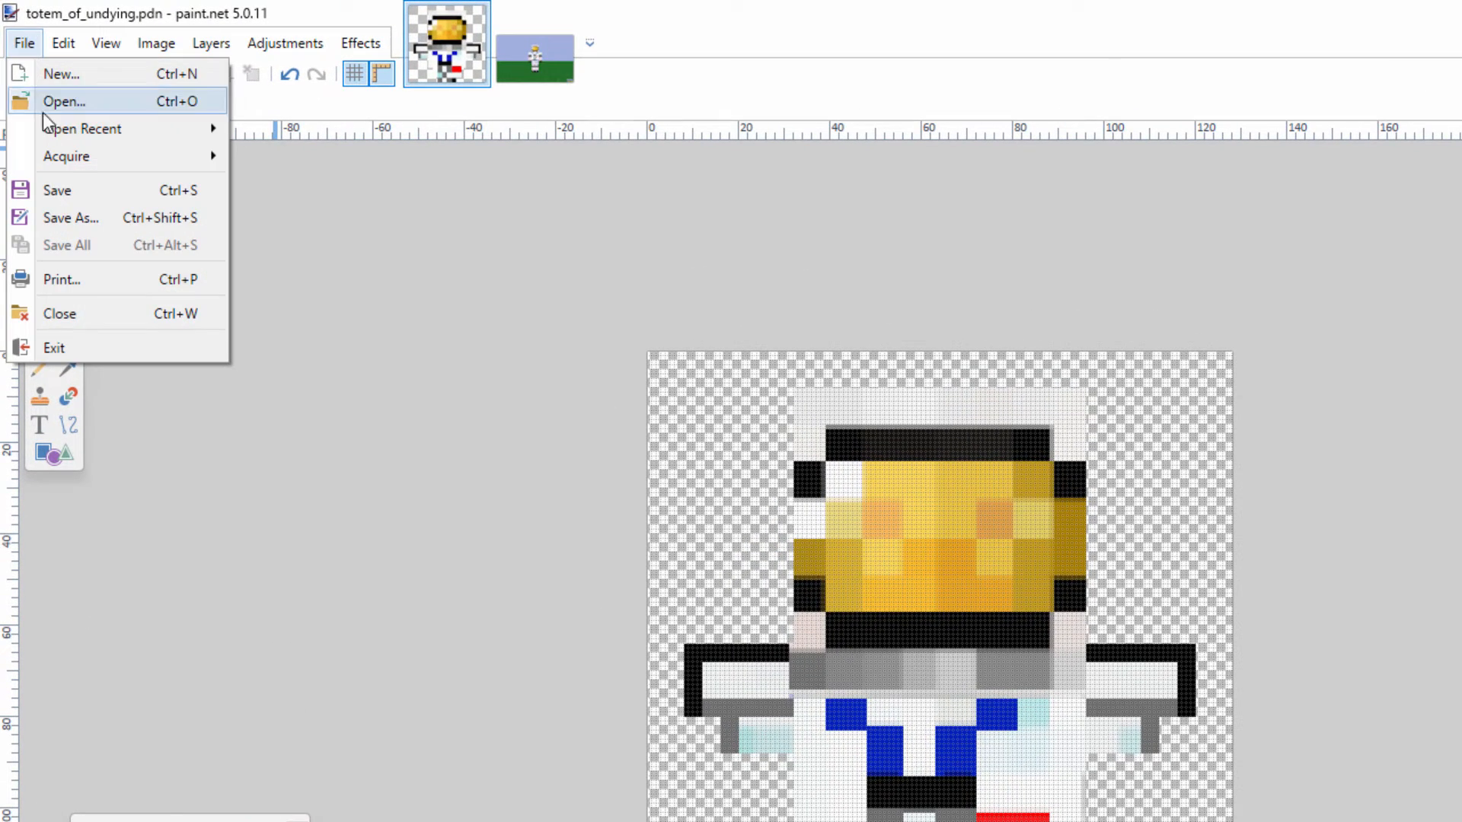
{"action": "left_click", "coordinate": [71, 222]}
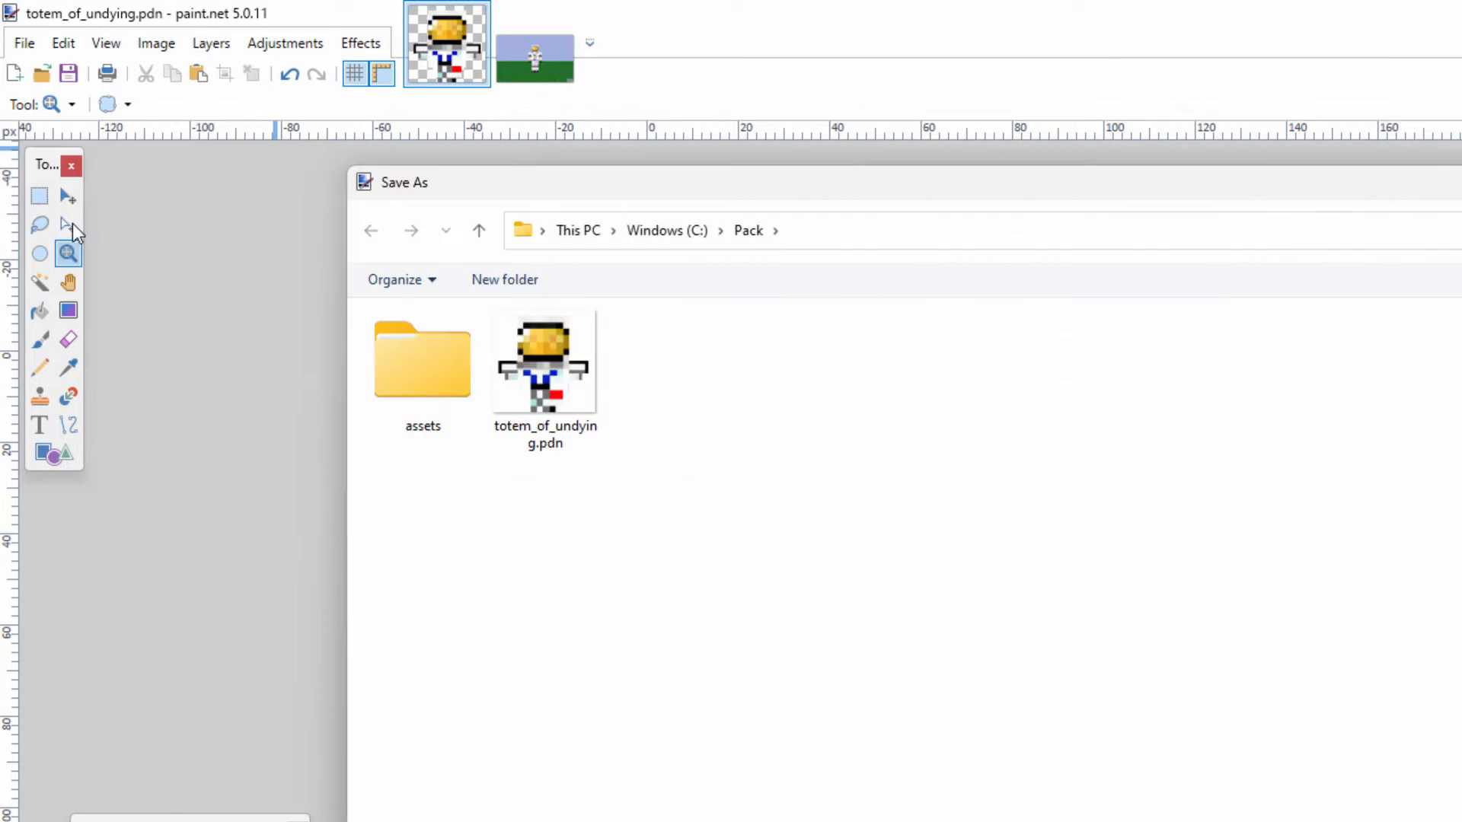
{"action": "left_click", "coordinate": [361, 786]}
{"action": "left_click", "coordinate": [263, 764]}
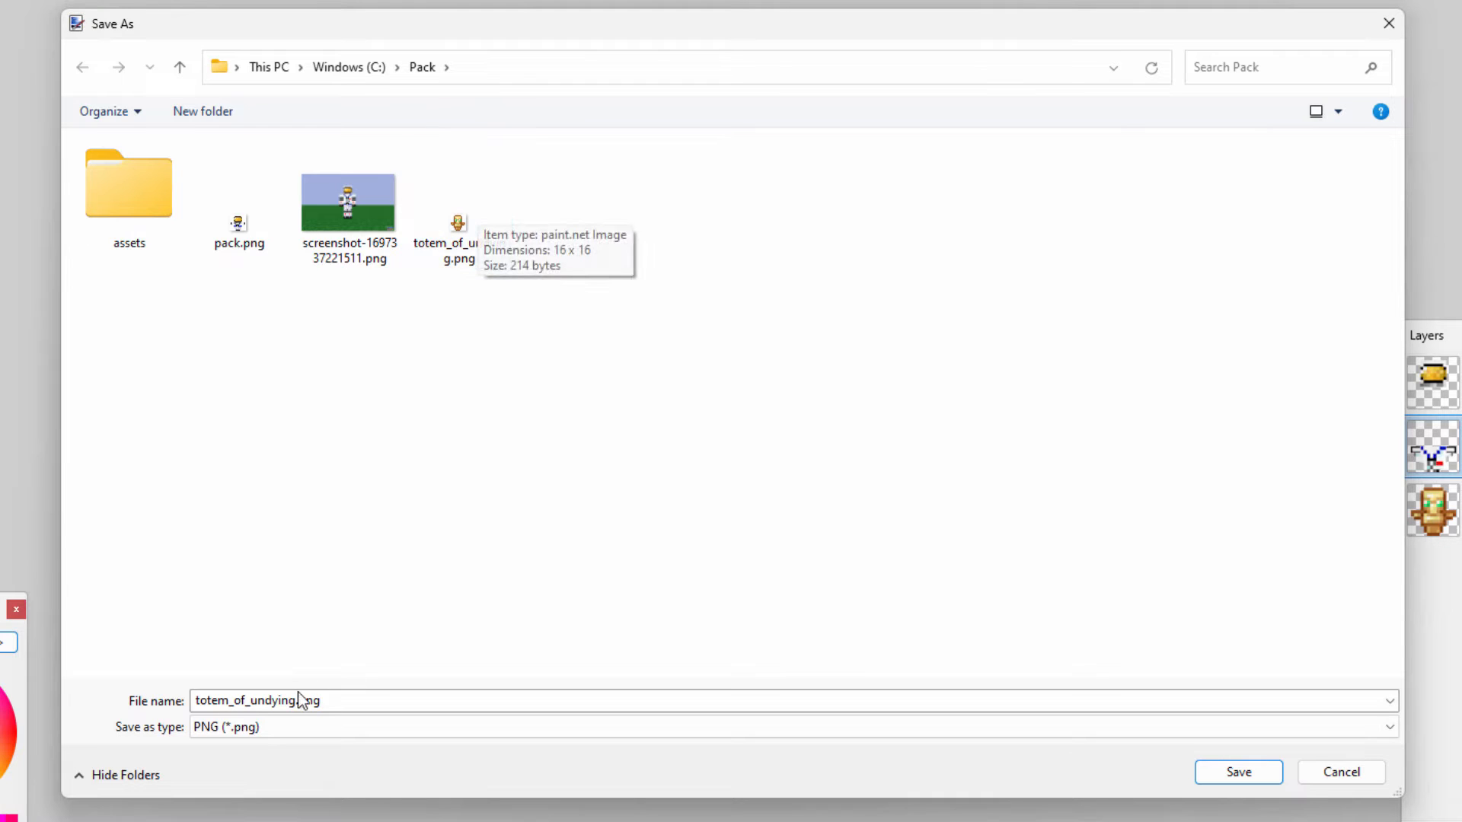
{"action": "double_click", "coordinate": [125, 207]}
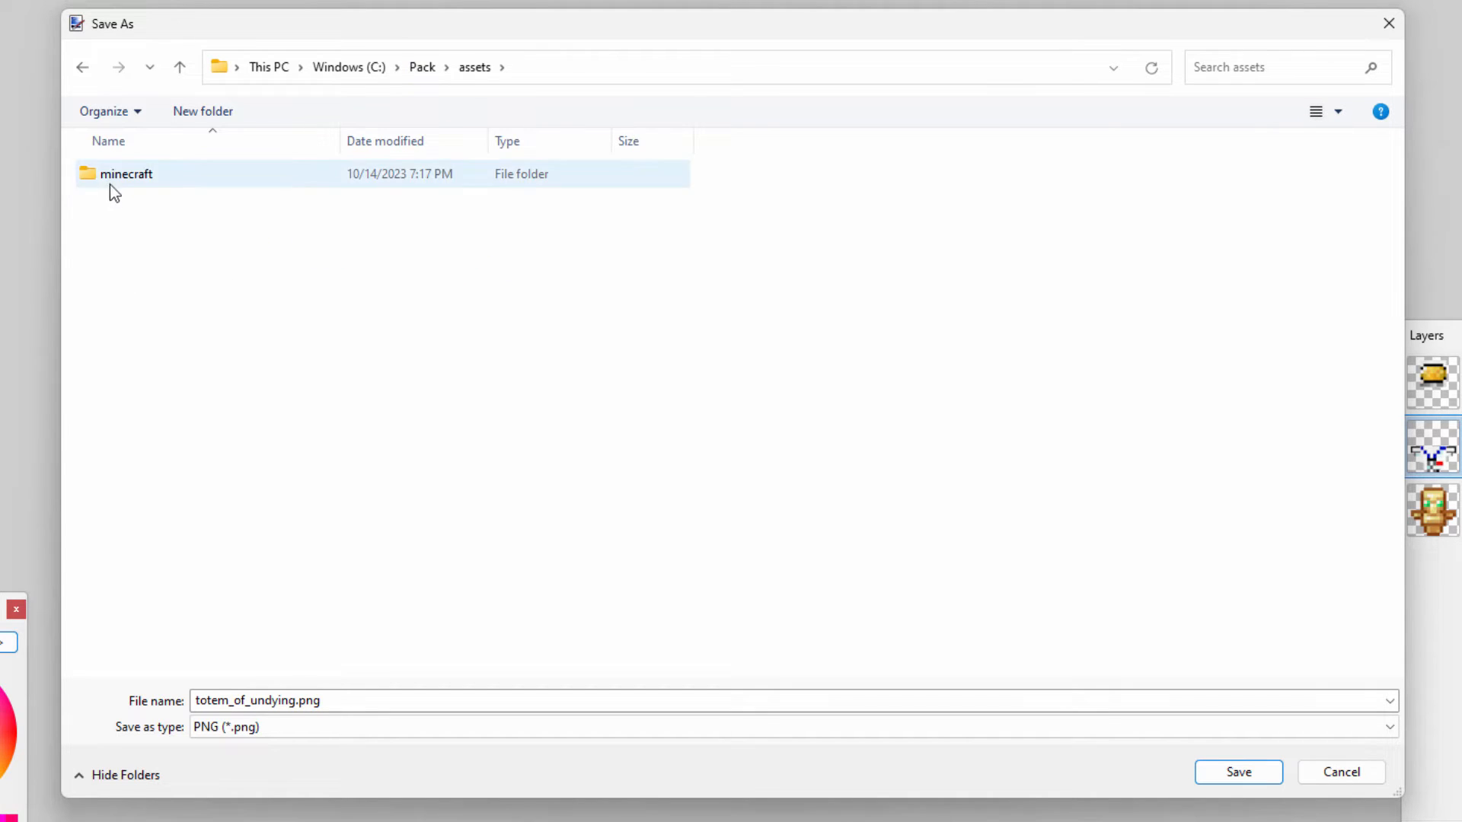
{"action": "double_click", "coordinate": [109, 183]}
{"action": "double_click", "coordinate": [108, 181]}
{"action": "double_click", "coordinate": [108, 182]}
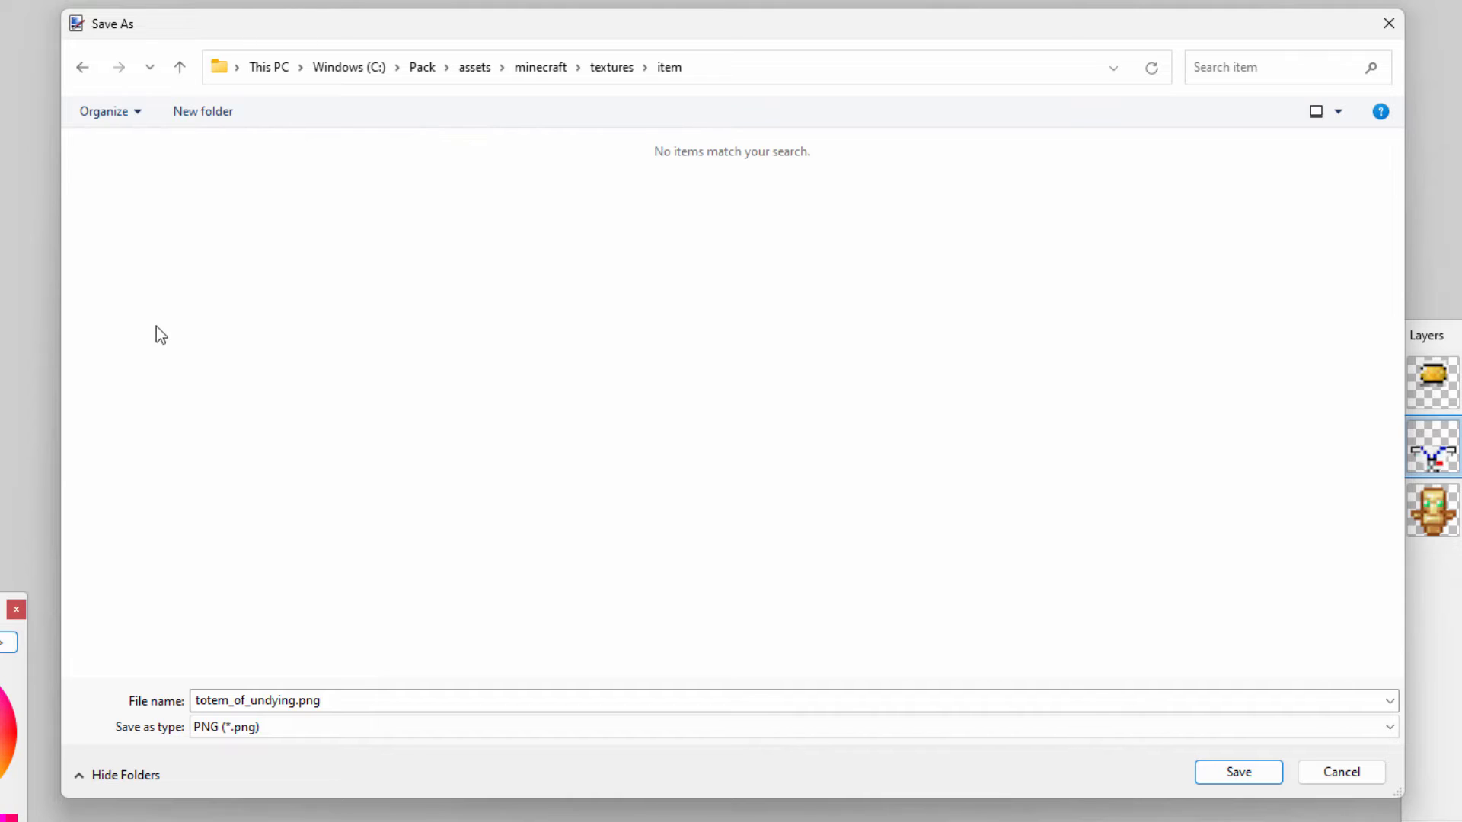
Save the PNG with the image flattened and close paint.net
{"action": "left_click", "coordinate": [1266, 772]}
{"action": "left_click", "coordinate": [659, 573]}
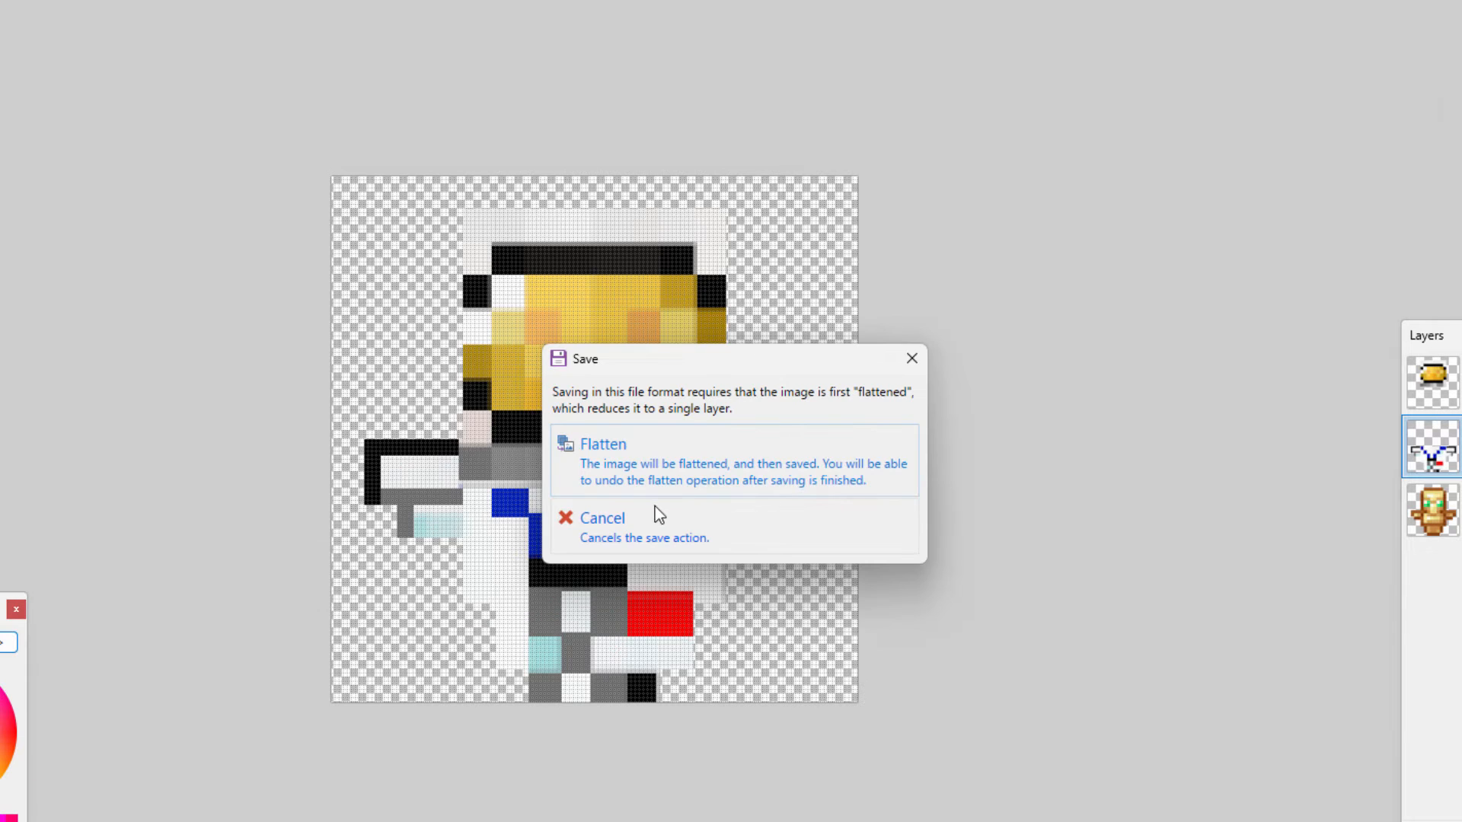
{"action": "left_click", "coordinate": [619, 460]}
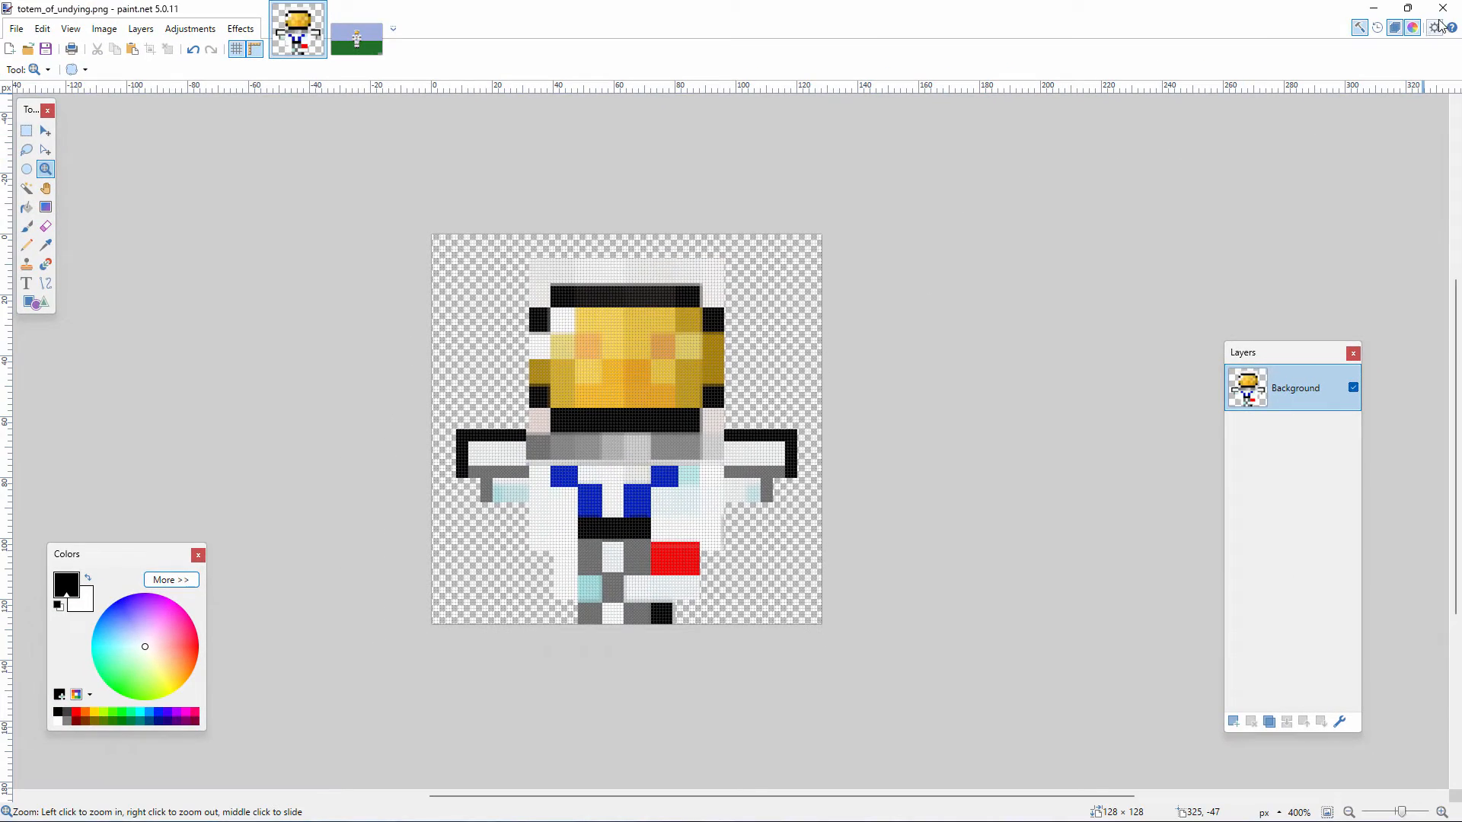
{"action": "left_click", "coordinate": [1443, 9]}
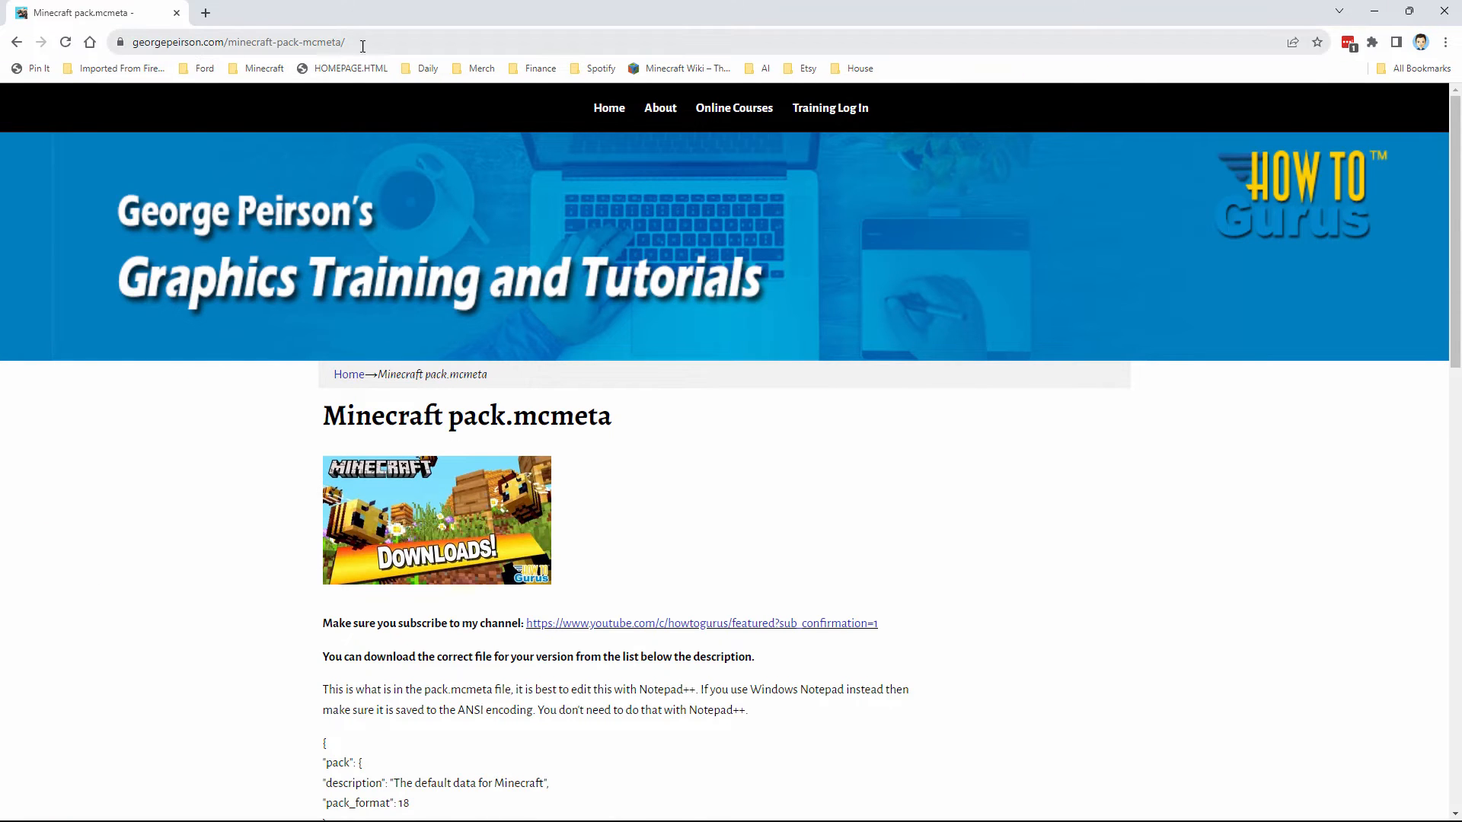
In the browser, examine the Minecraft pack.mcmeta page's address and its sample file contents
{"action": "left_click", "coordinate": [383, 40]}
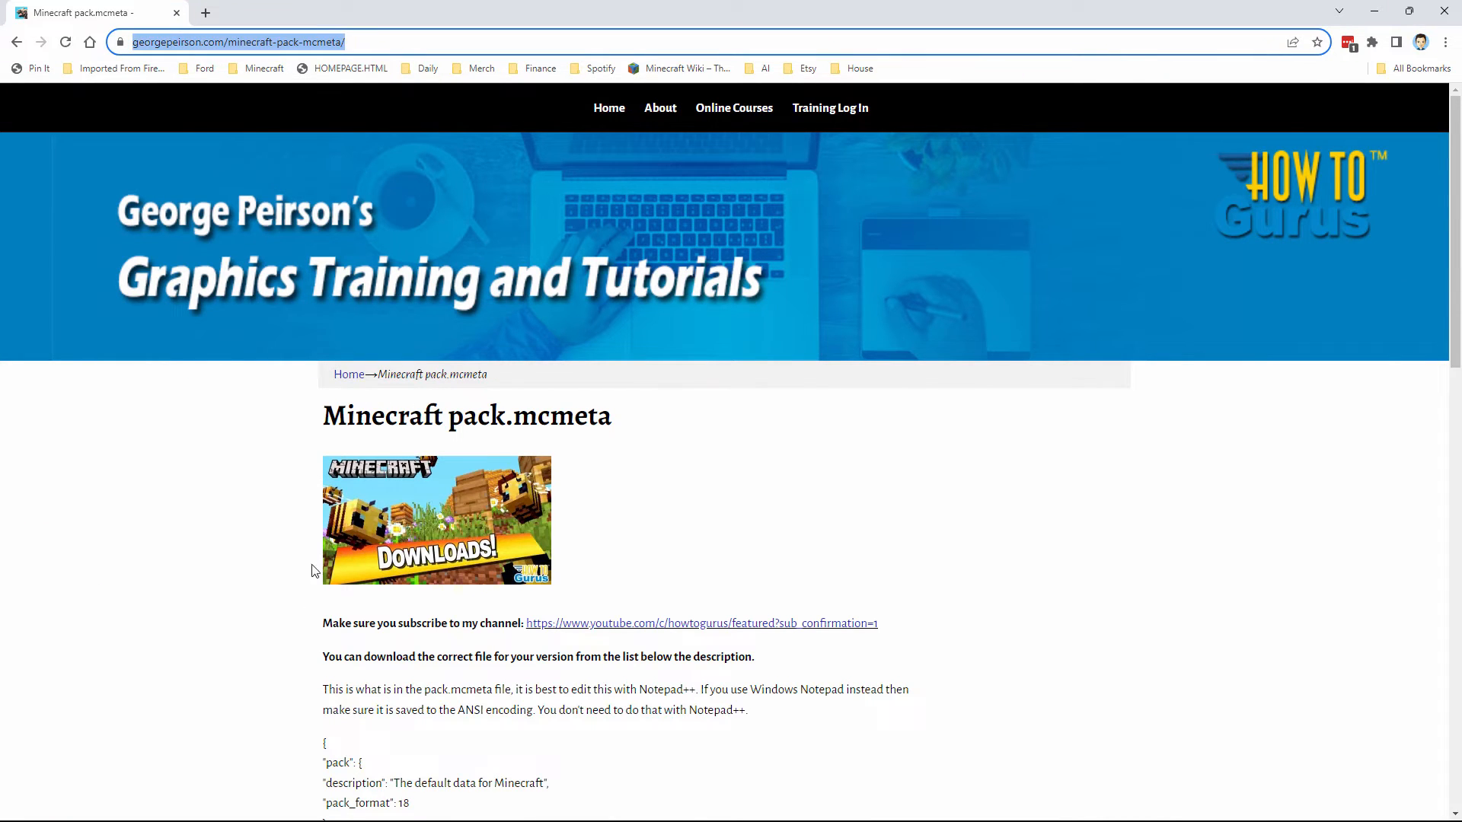
{"action": "left_click", "coordinate": [236, 604]}
{"action": "scroll", "coordinate": [261, 547], "scroll_direction": "down", "scroll_amount": 5}
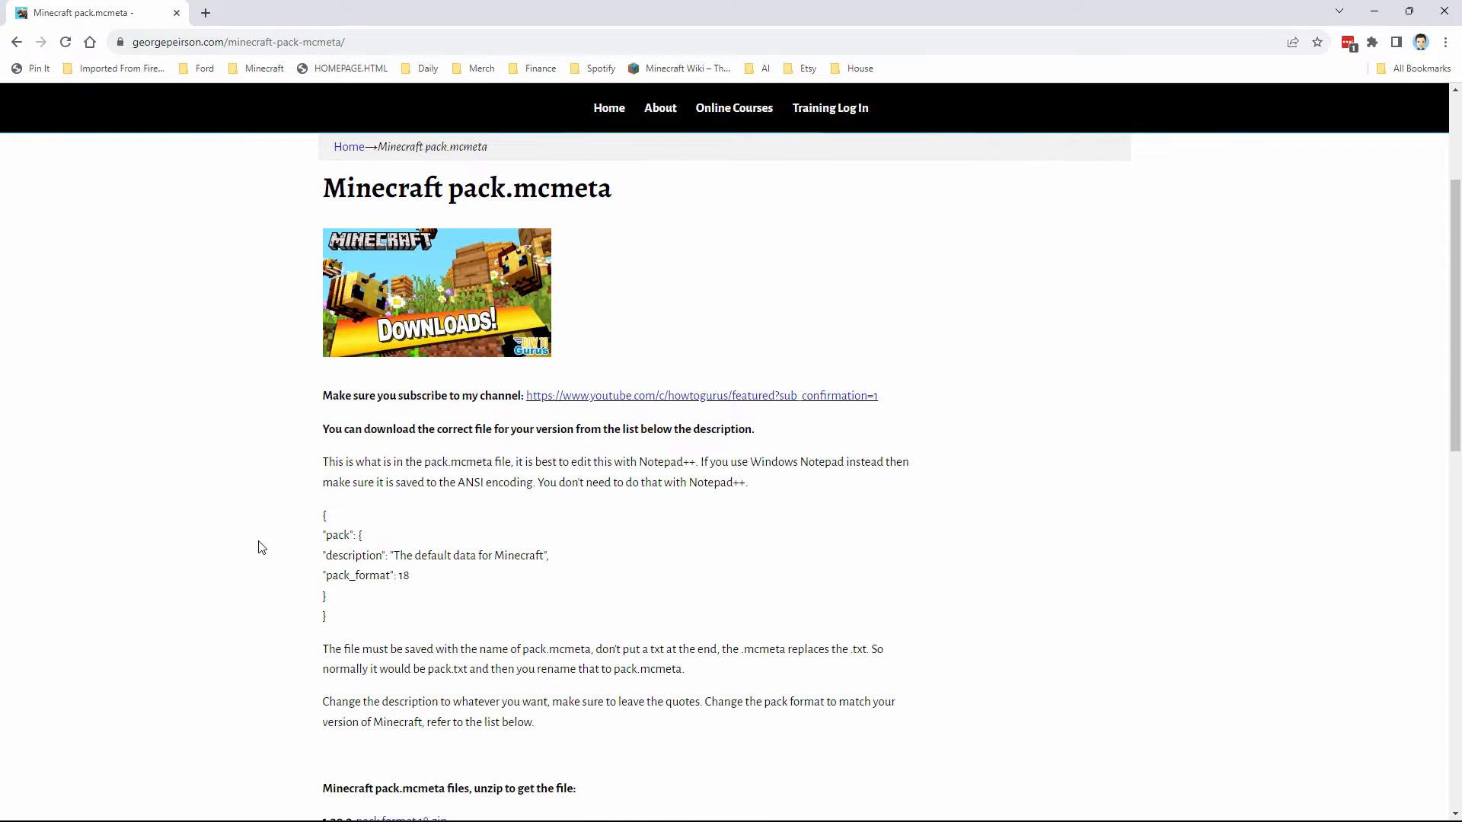
{"action": "left_click_drag", "start_coordinate": [239, 522], "coordinate": [218, 411]}
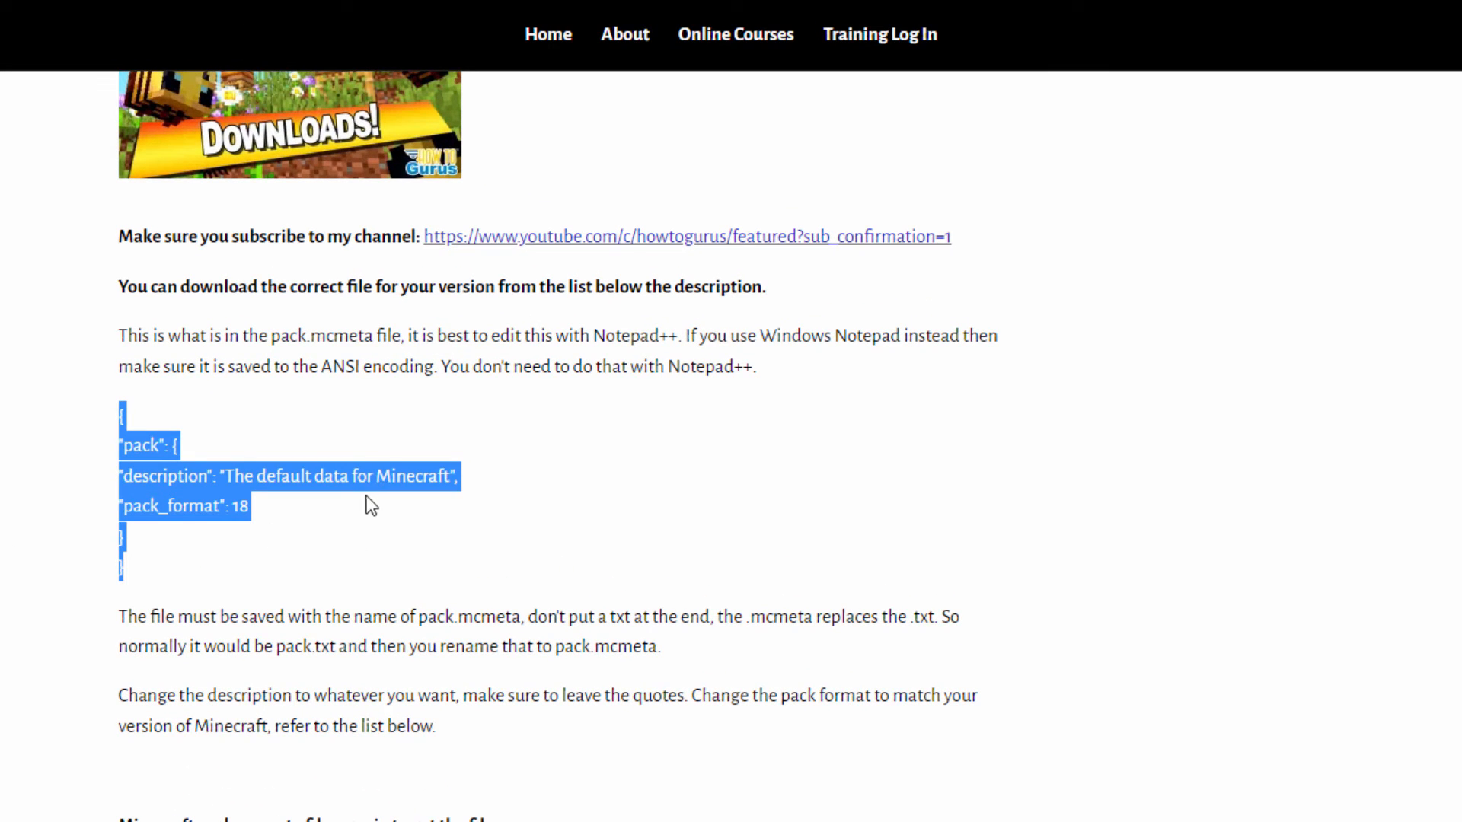
{"action": "left_click", "coordinate": [348, 511]}
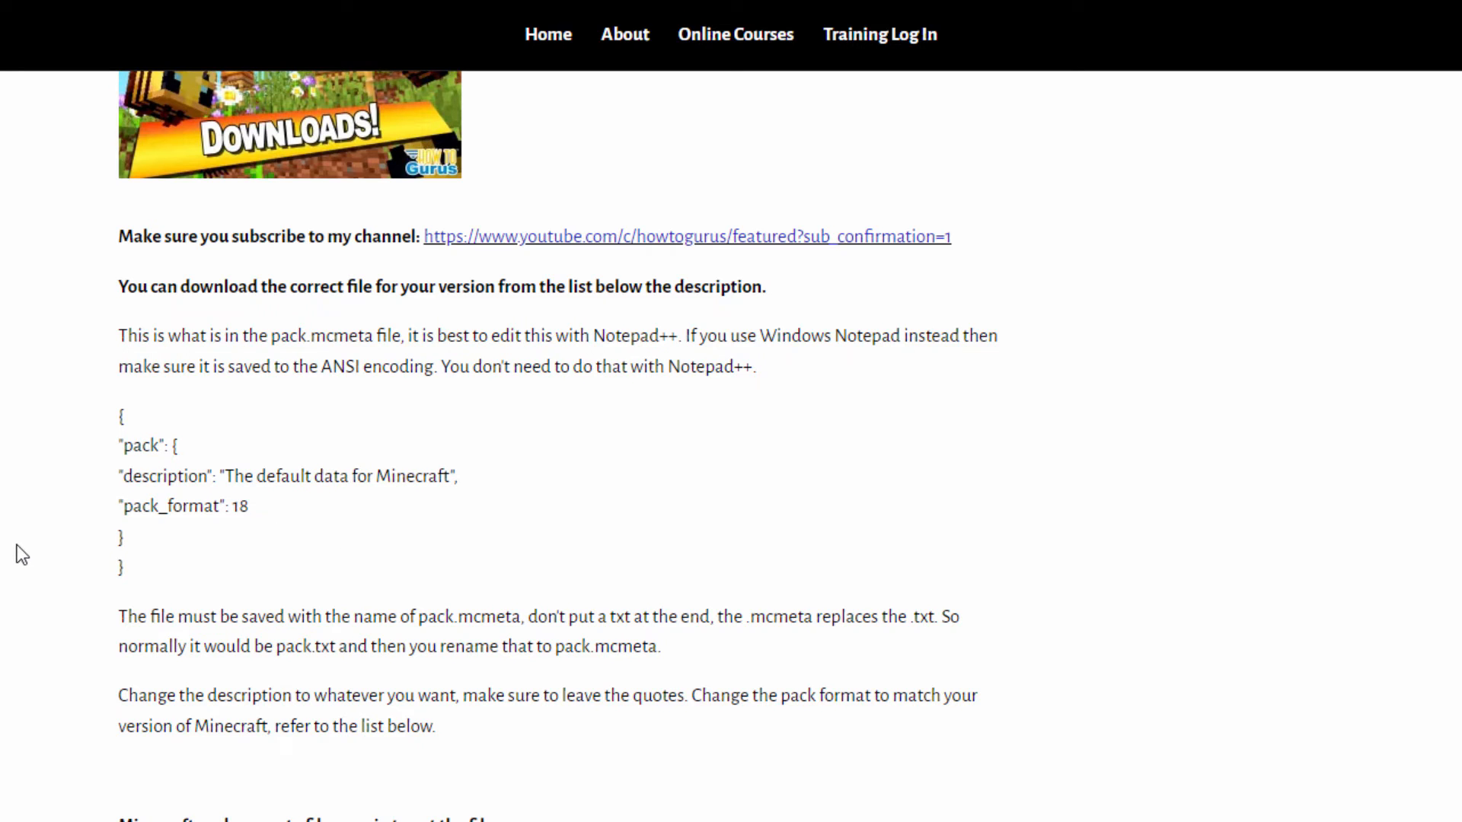
Download pack-format-18.zip from the page into C:\Pack
{"action": "scroll", "coordinate": [18, 553], "scroll_direction": "down", "scroll_amount": 1}
{"action": "scroll", "coordinate": [15, 562], "scroll_direction": "down", "scroll_amount": 2}
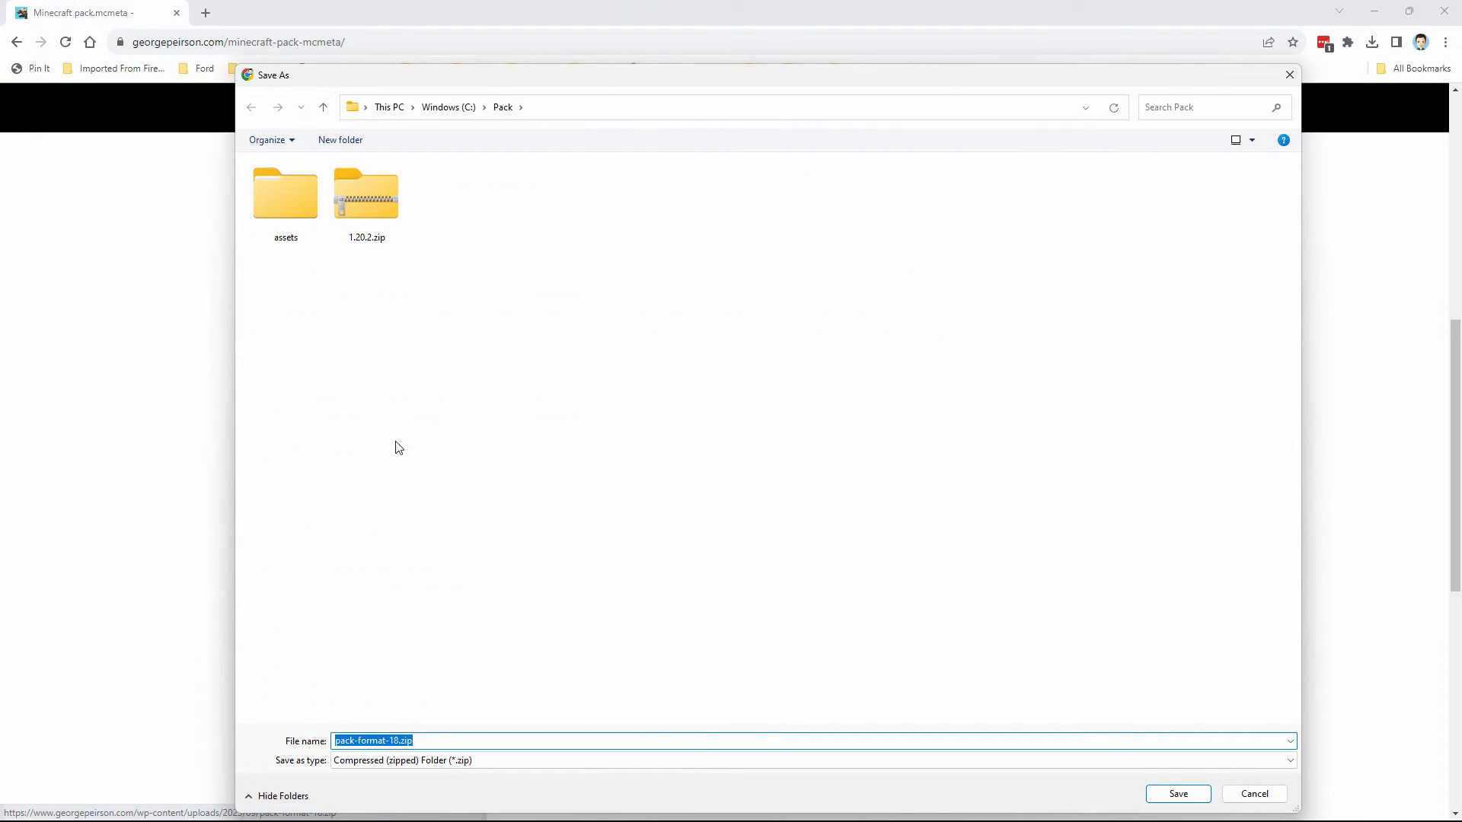
{"action": "left_click", "coordinate": [1179, 792]}
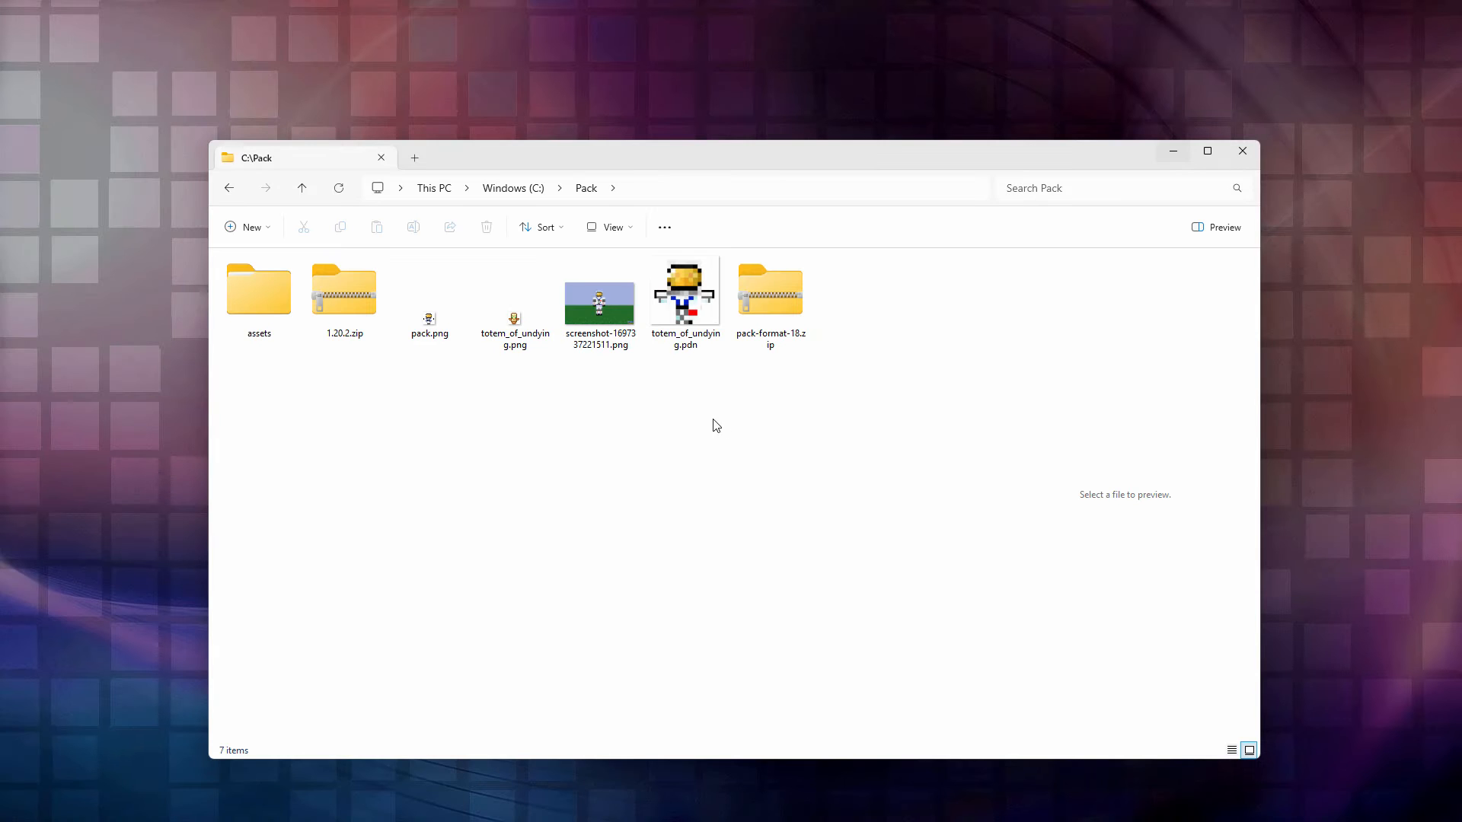
In File Explorer, extract pack-format-18.zip into a pack-format-18 folder inside C:\Pack
{"action": "left_click", "coordinate": [787, 309]}
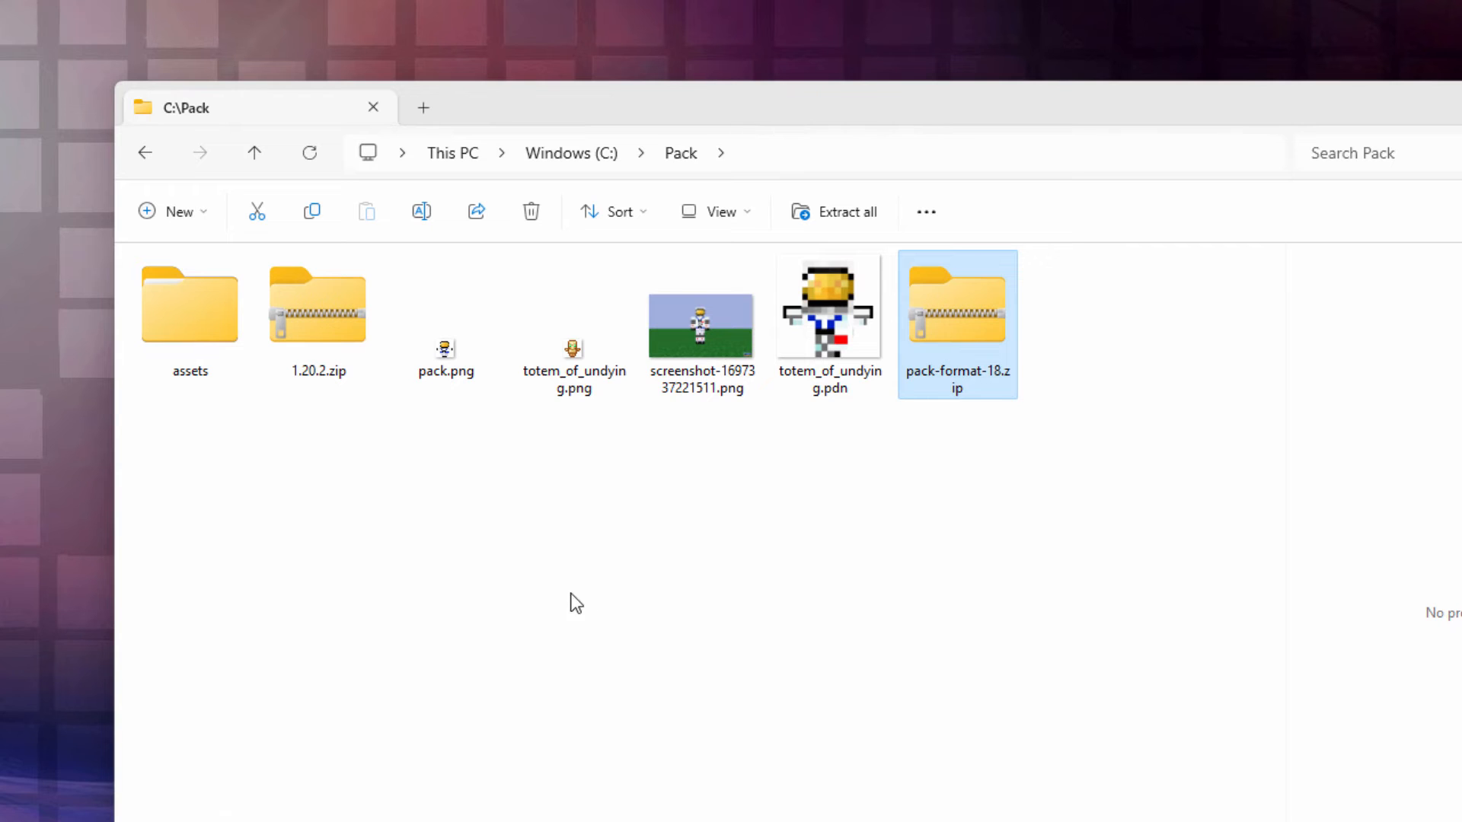
{"action": "right_click", "coordinate": [945, 326]}
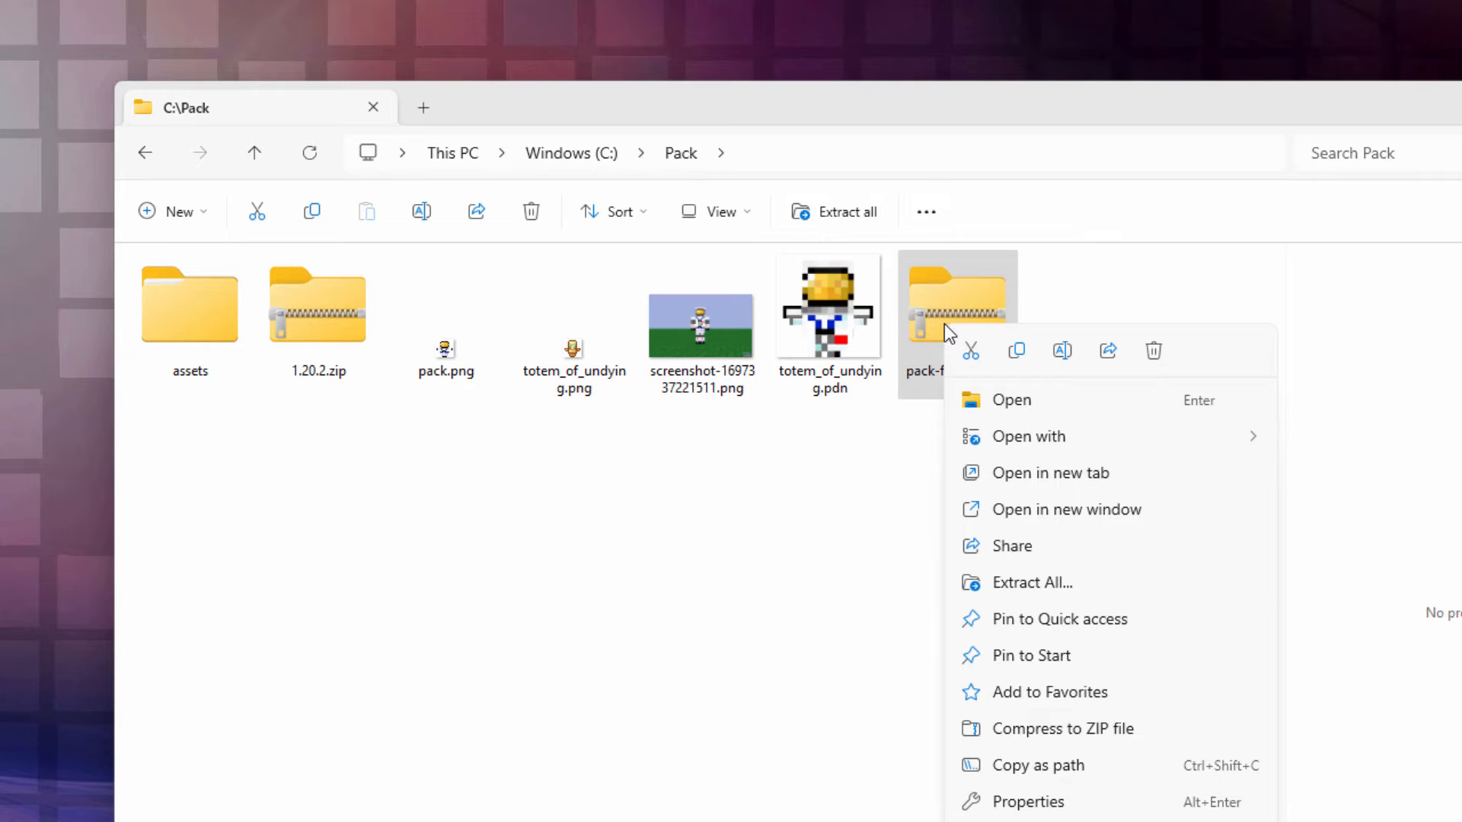
{"action": "left_click", "coordinate": [1031, 583]}
{"action": "left_click", "coordinate": [1130, 718]}
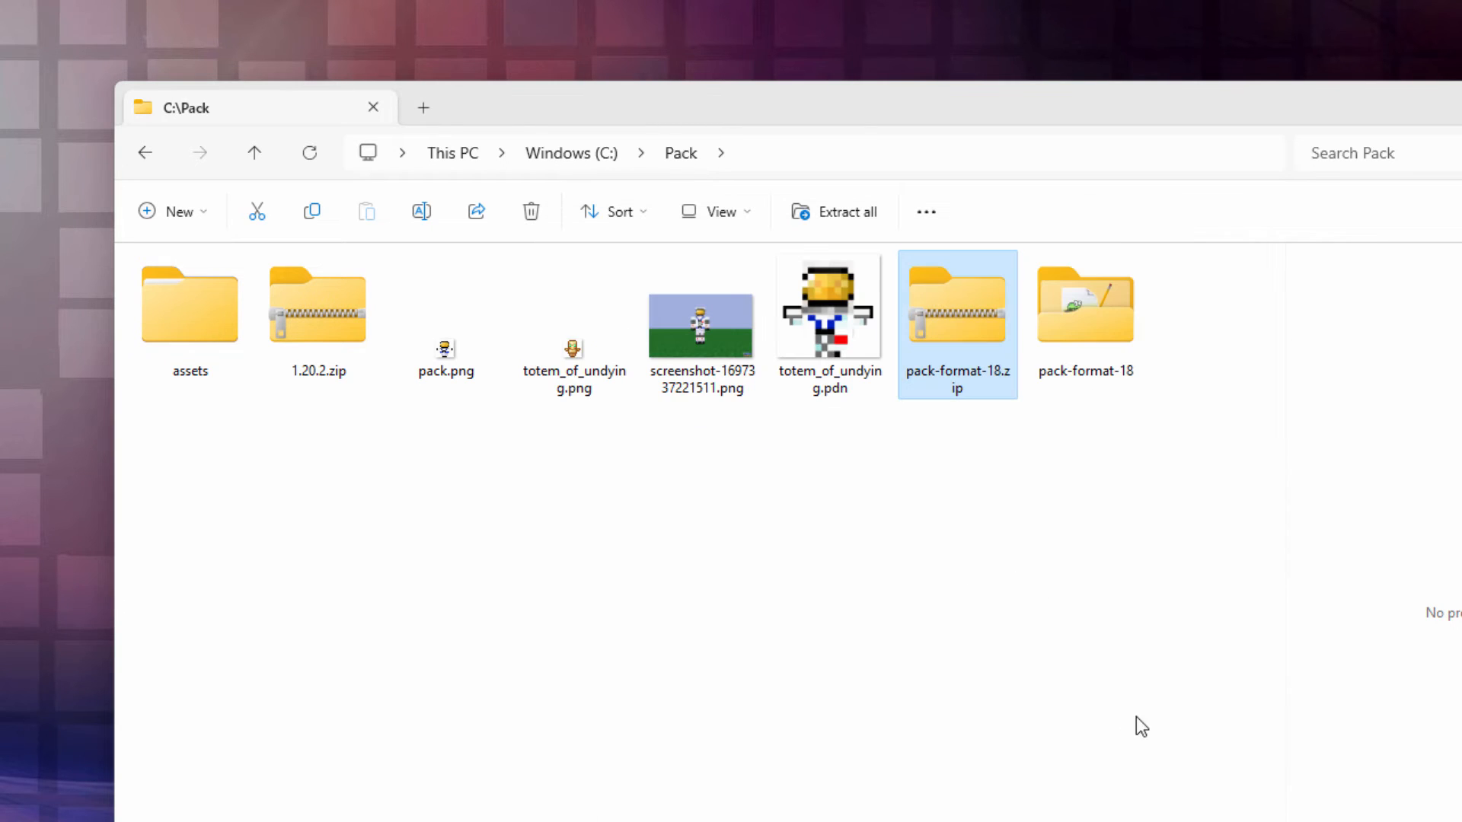
Copy the pack.mcmeta file from the extracted pack-format-18 folder
{"action": "double_click", "coordinate": [1075, 327]}
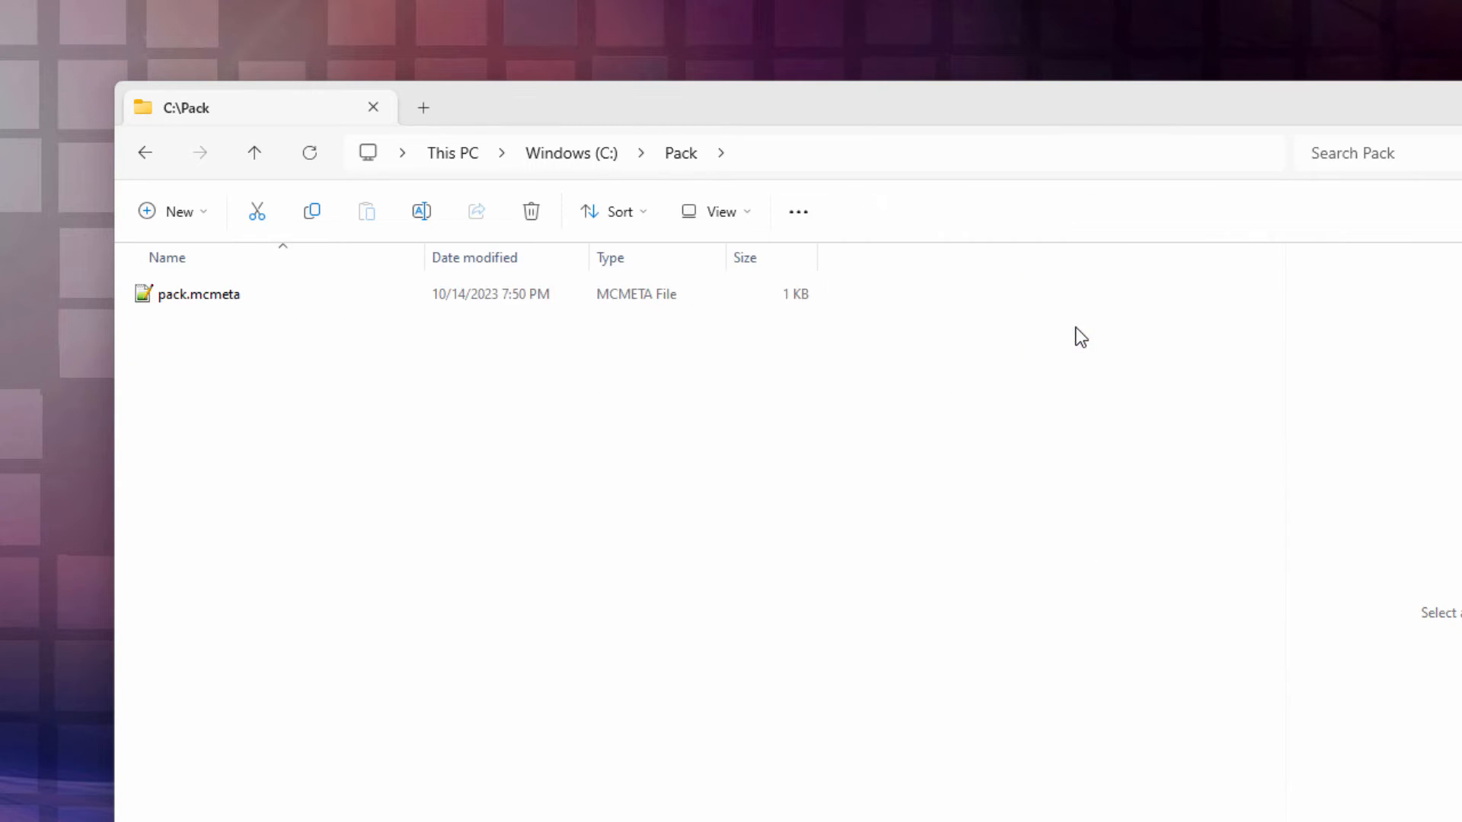
{"action": "left_click", "coordinate": [157, 303]}
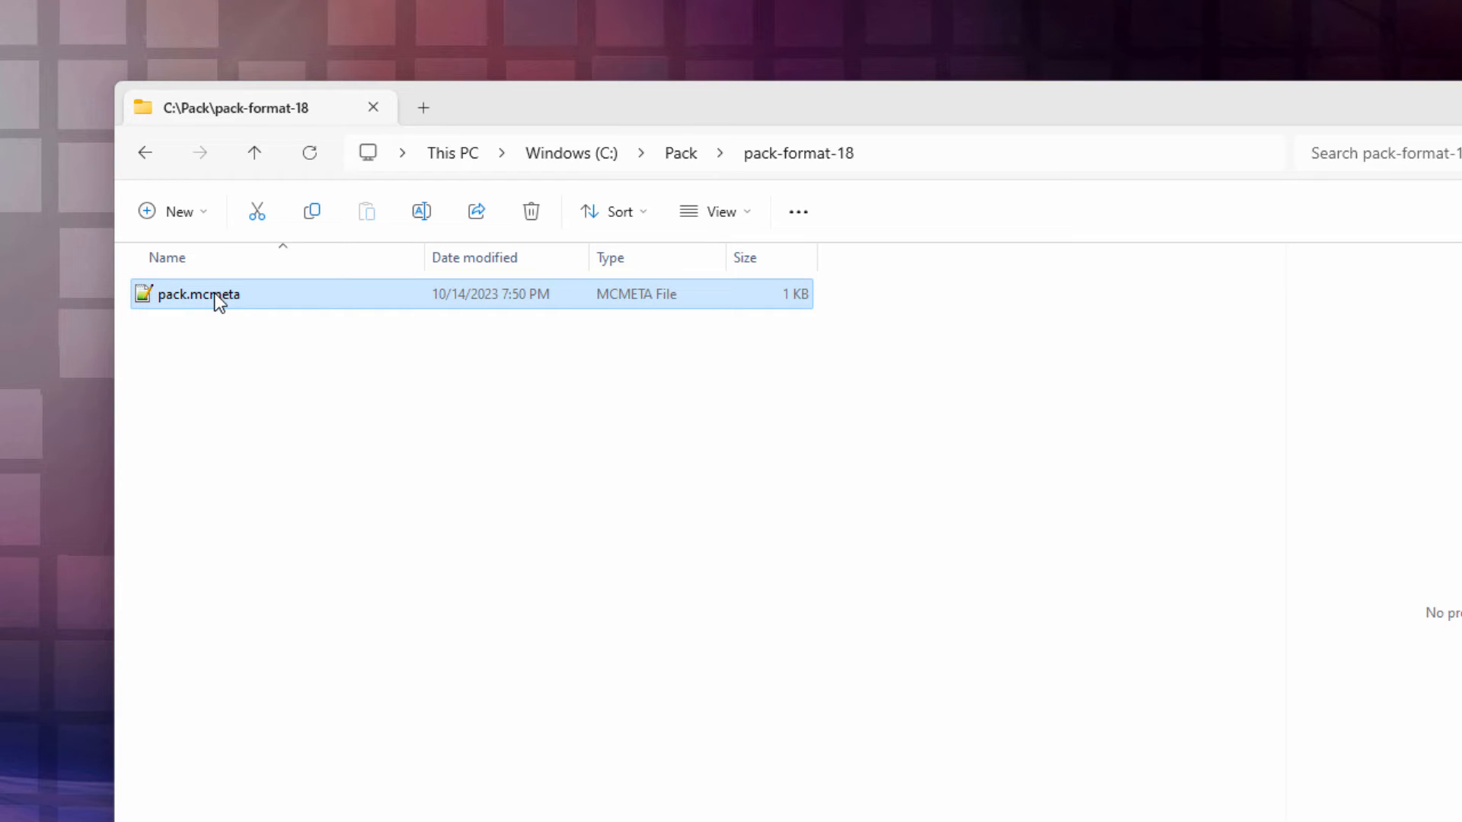
{"action": "right_click", "coordinate": [186, 308]}
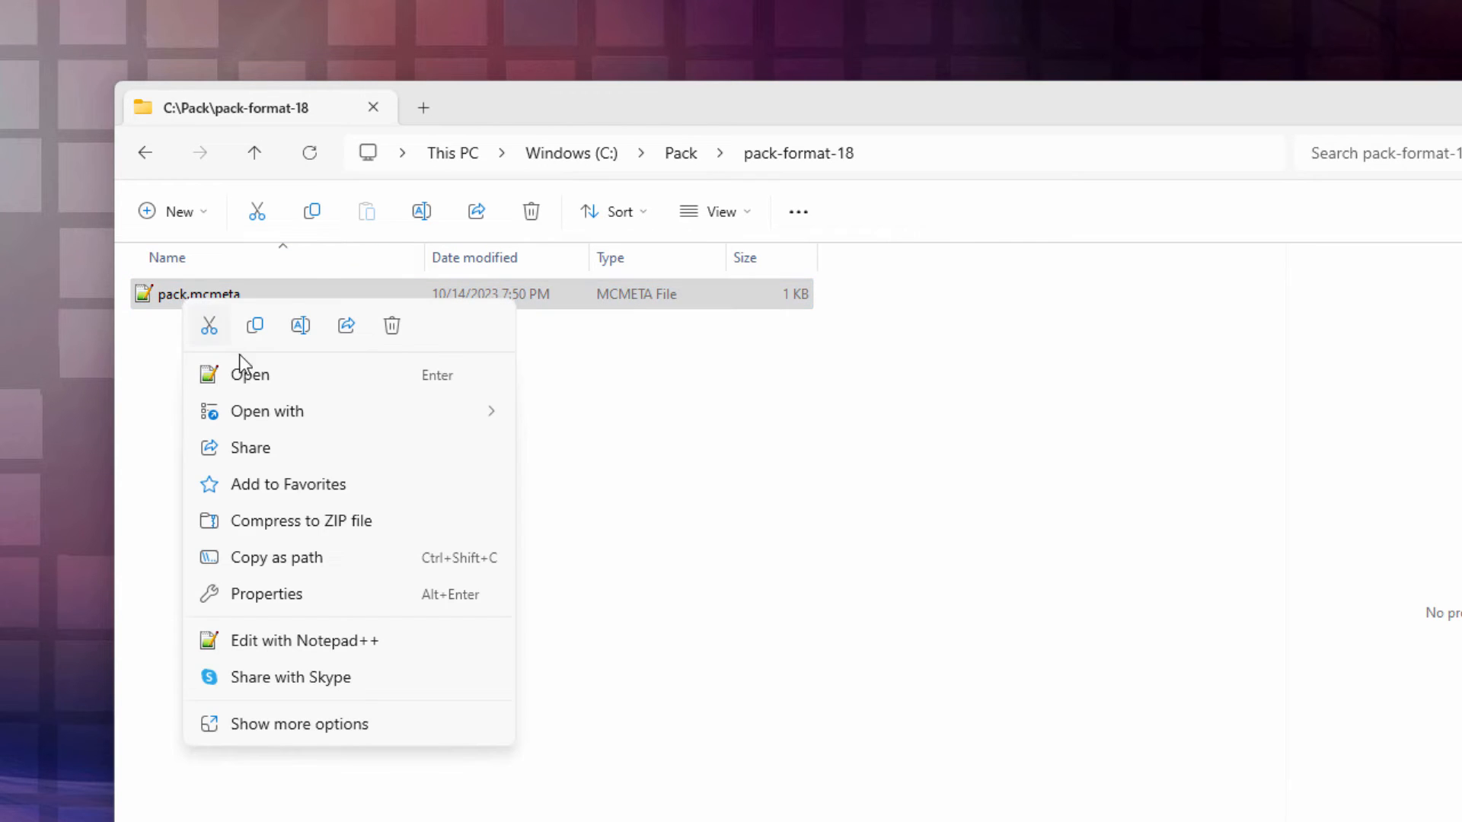
{"action": "left_click", "coordinate": [255, 328]}
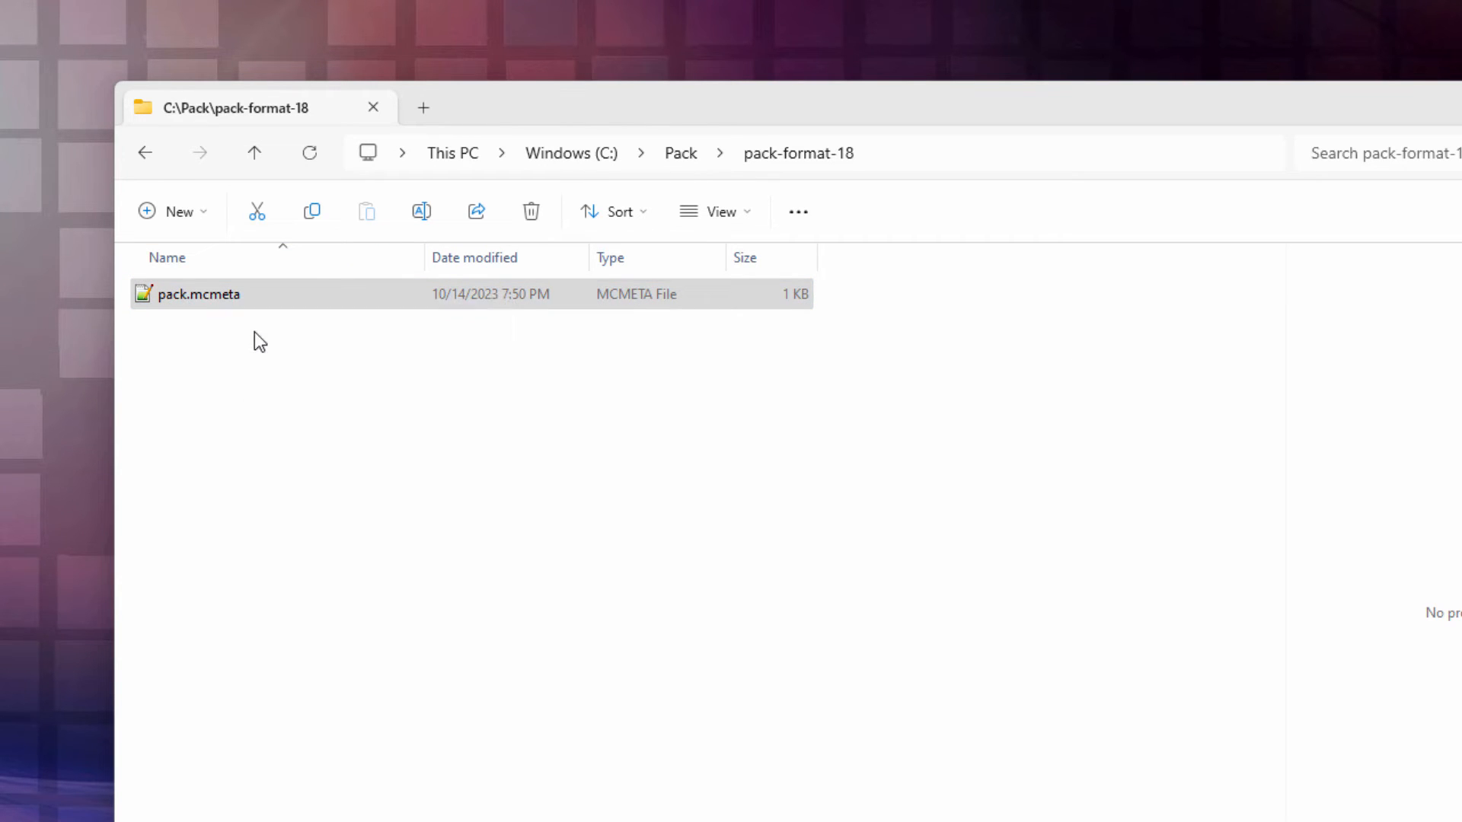
Paste the copied pack.mcmeta file into the C:\Pack folder
{"action": "left_click", "coordinate": [681, 154]}
{"action": "left_click", "coordinate": [577, 481]}
{"action": "right_click", "coordinate": [582, 484]}
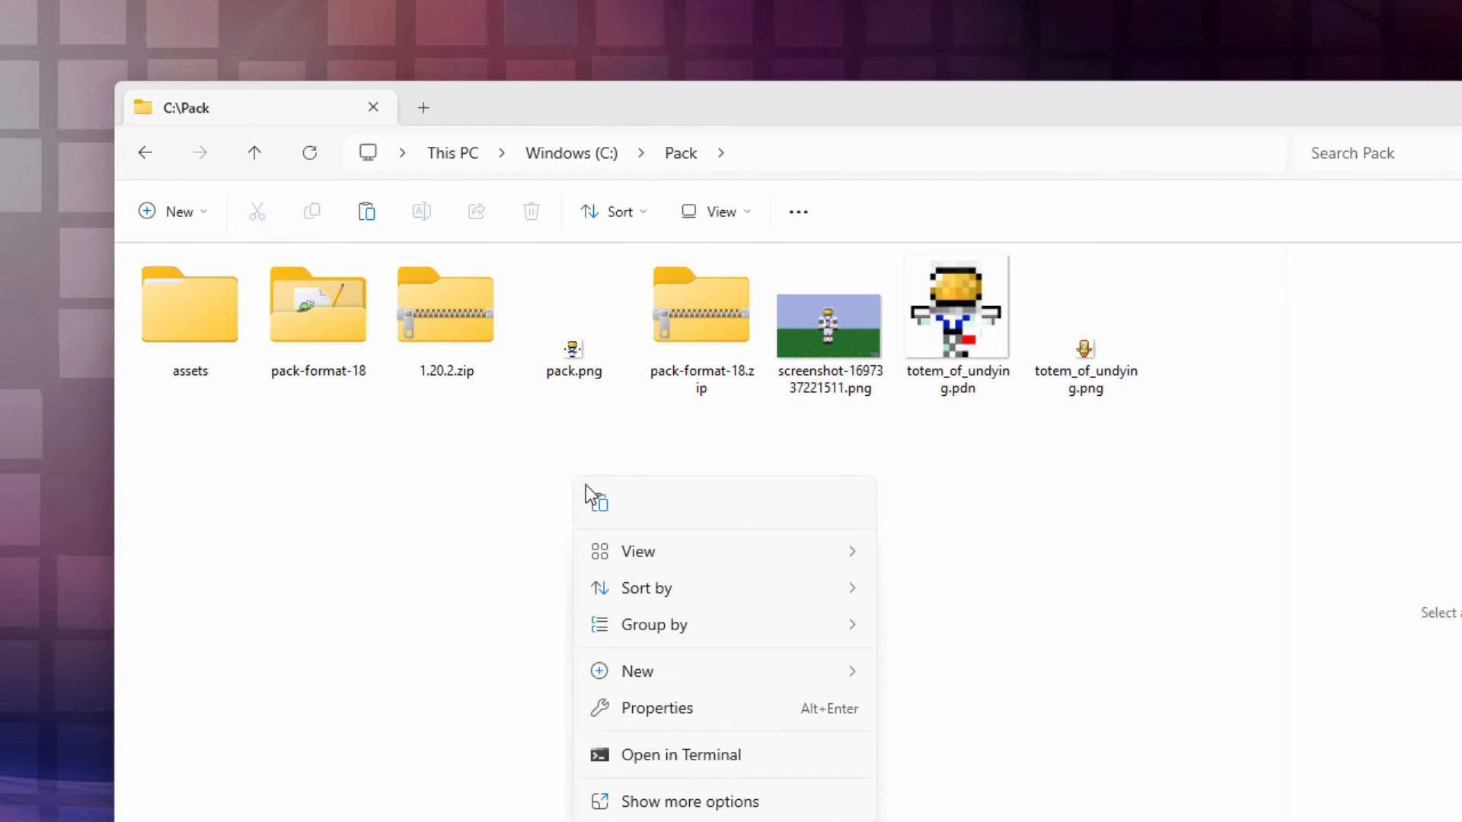
{"action": "left_click", "coordinate": [599, 501]}
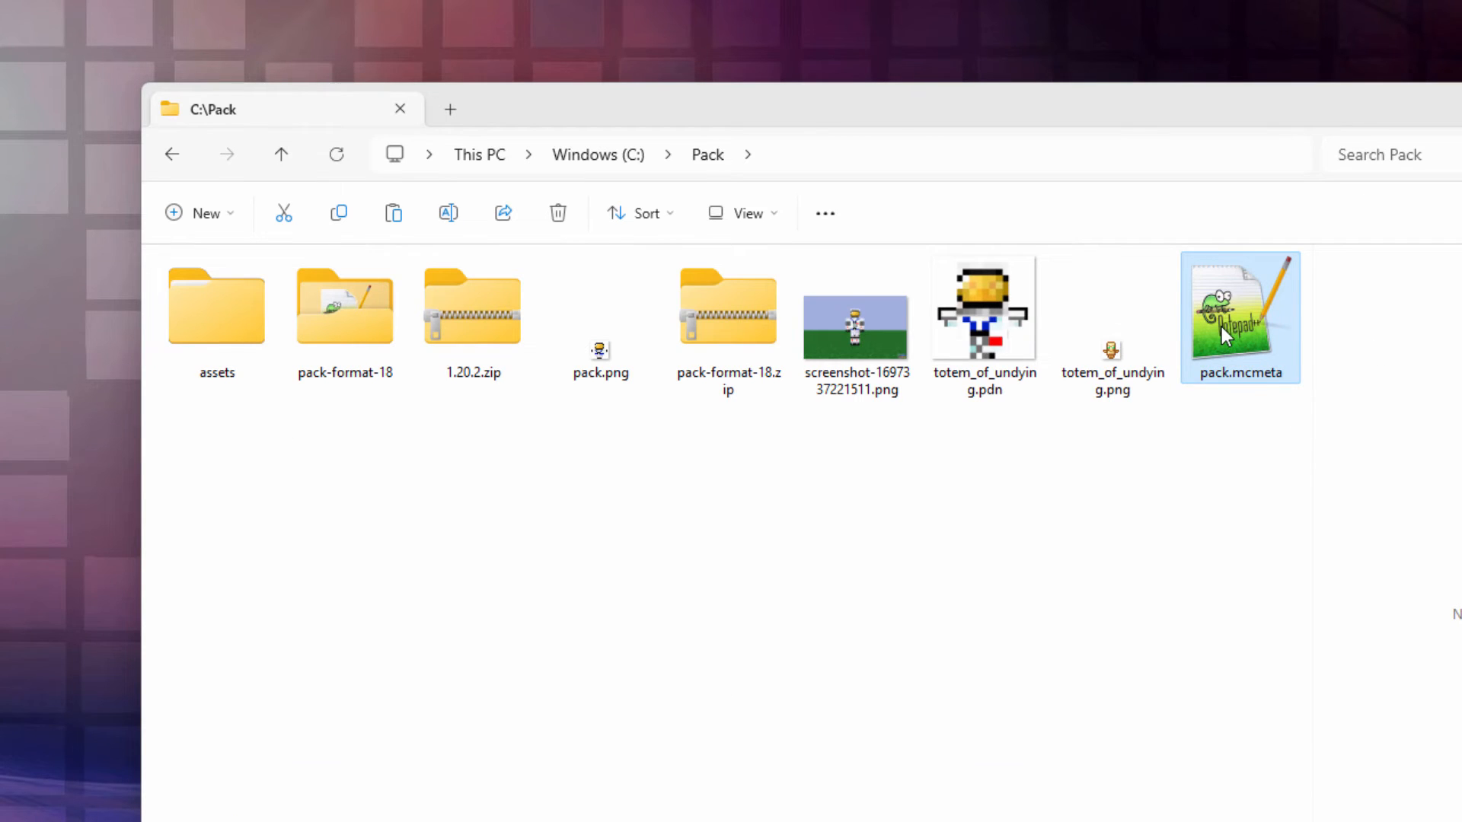
Open C:\Pack\pack.mcmeta in Notepad++, change its description to "Custom Totem", save it and close the editor
{"action": "double_click", "coordinate": [1222, 326]}
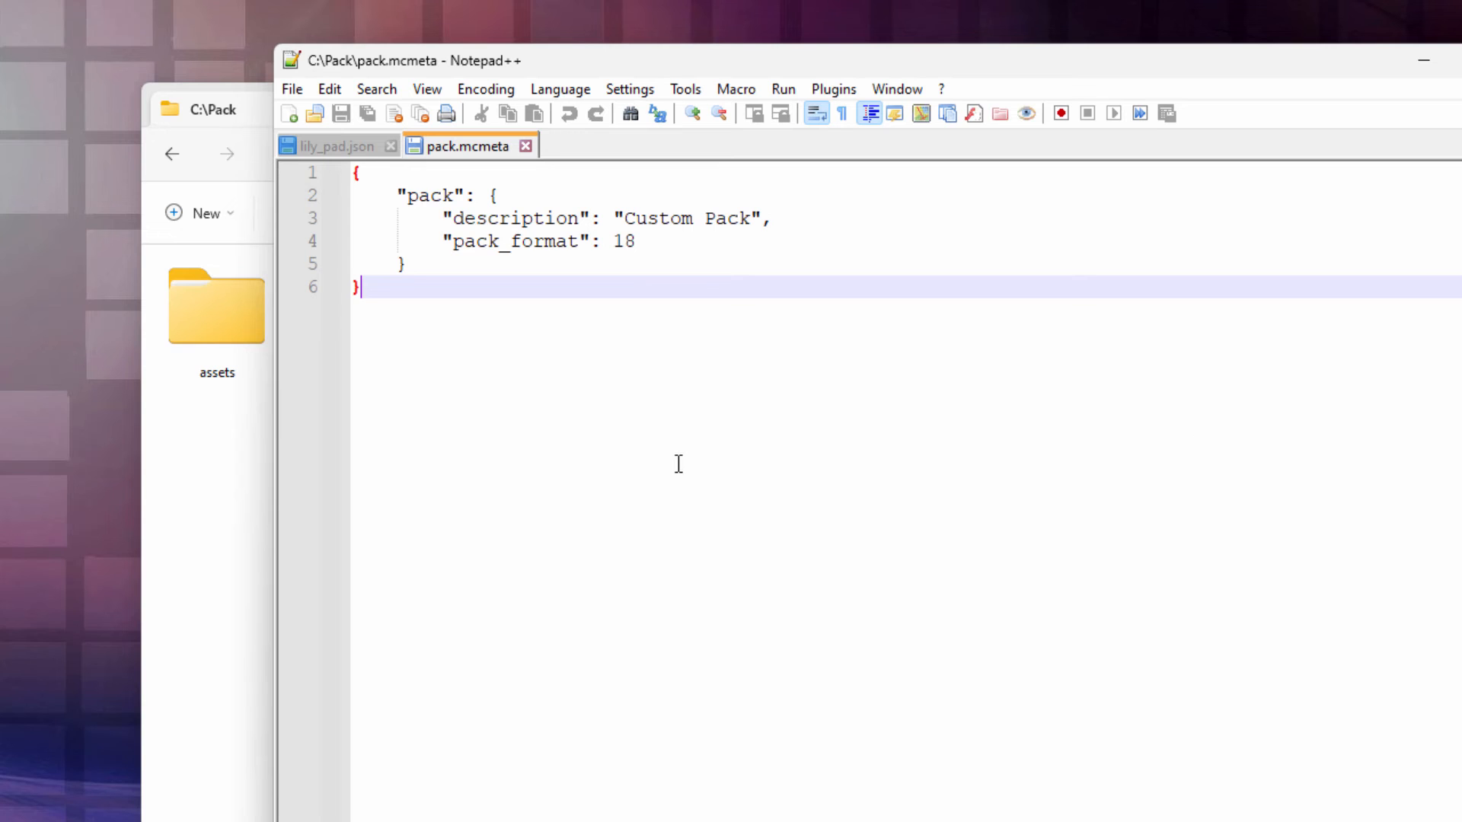
{"action": "left_click", "coordinate": [675, 241]}
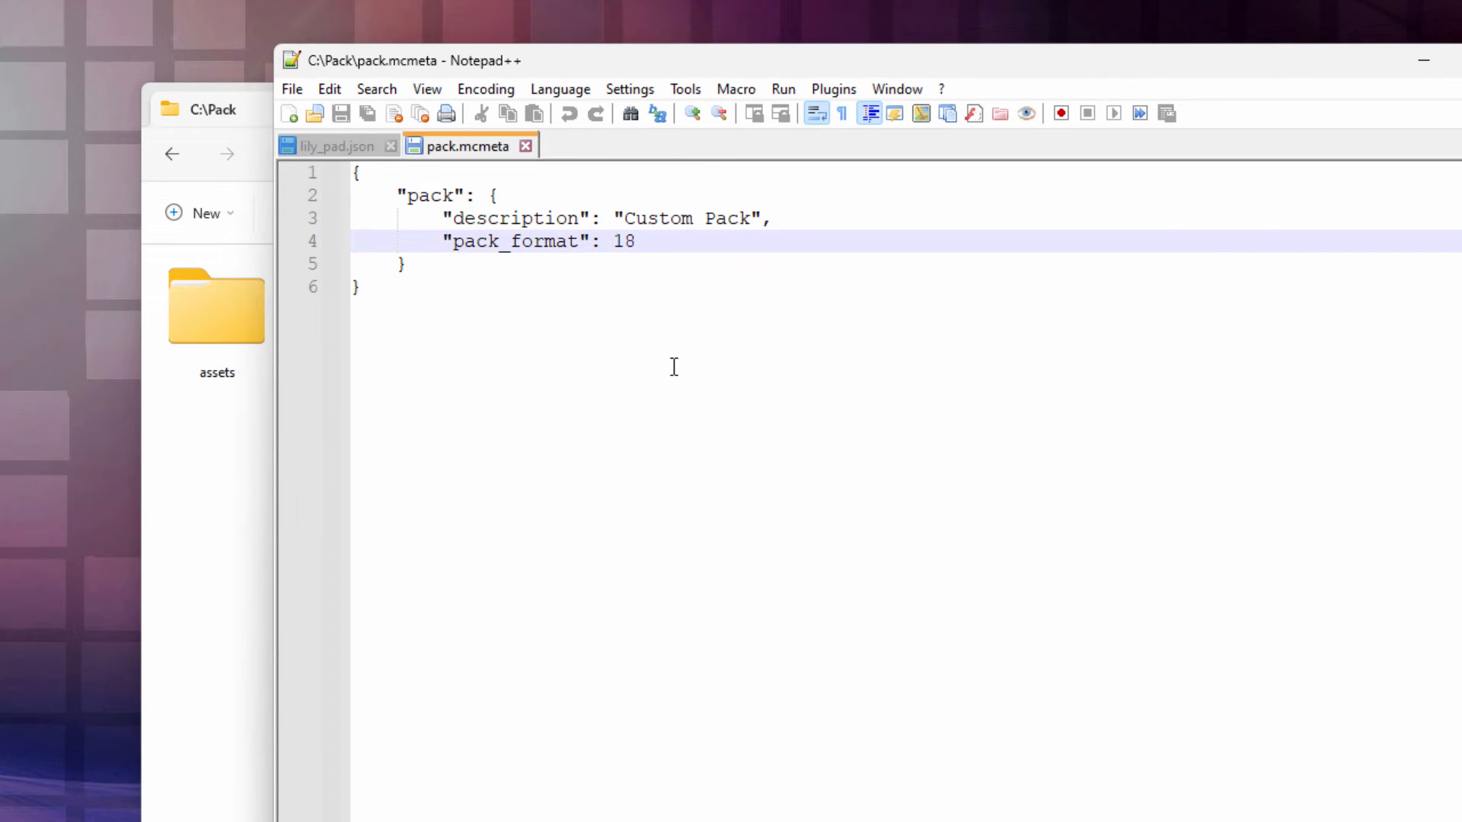
{"action": "left_click", "coordinate": [693, 220]}
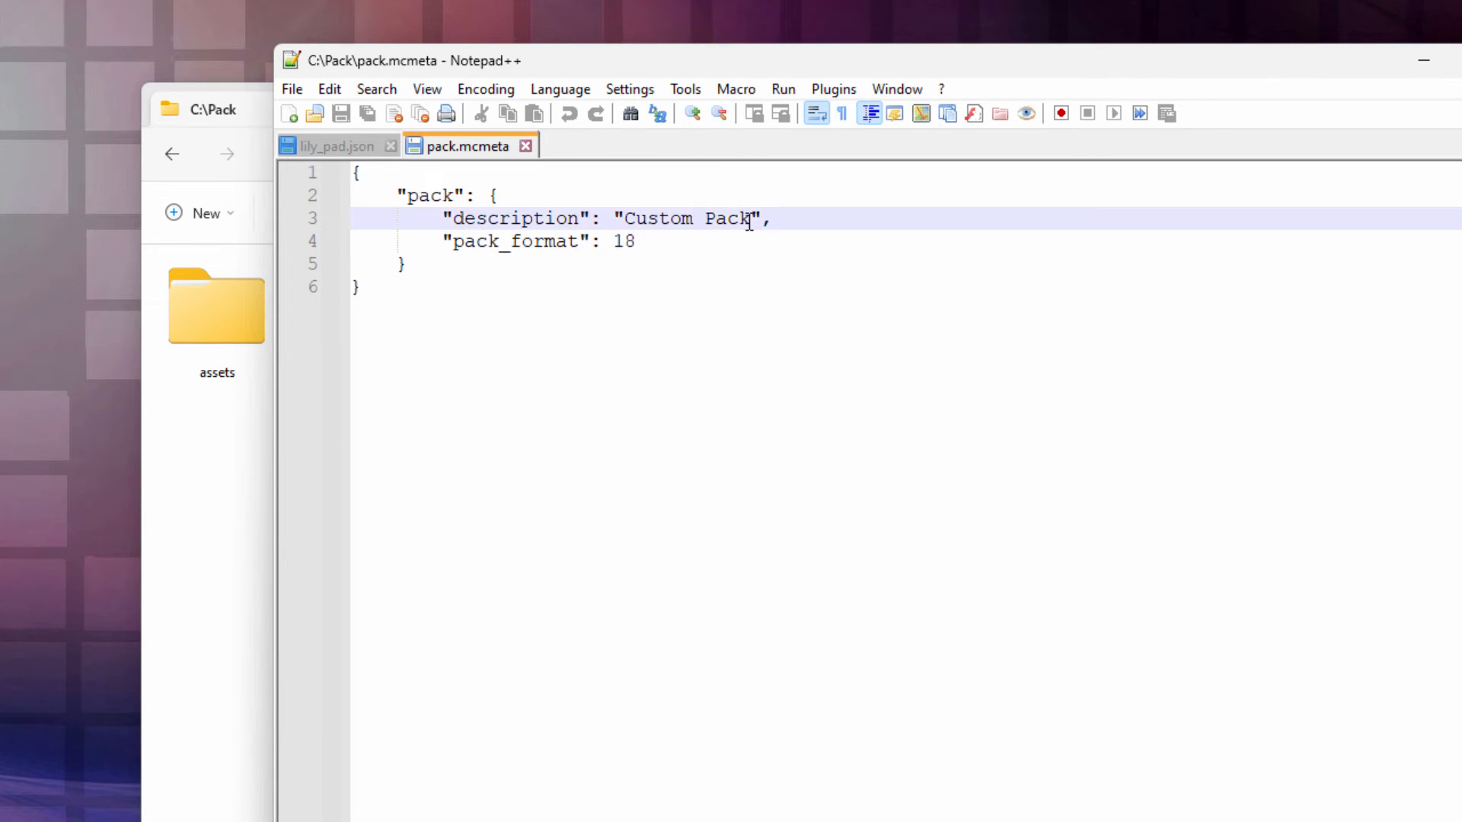
{"action": "left_click_drag", "start_coordinate": [749, 221], "coordinate": [625, 219]}
{"action": "left_click", "coordinate": [680, 227]}
{"action": "double_click", "coordinate": [723, 220]}
{"action": "type", "text": "Totem"}
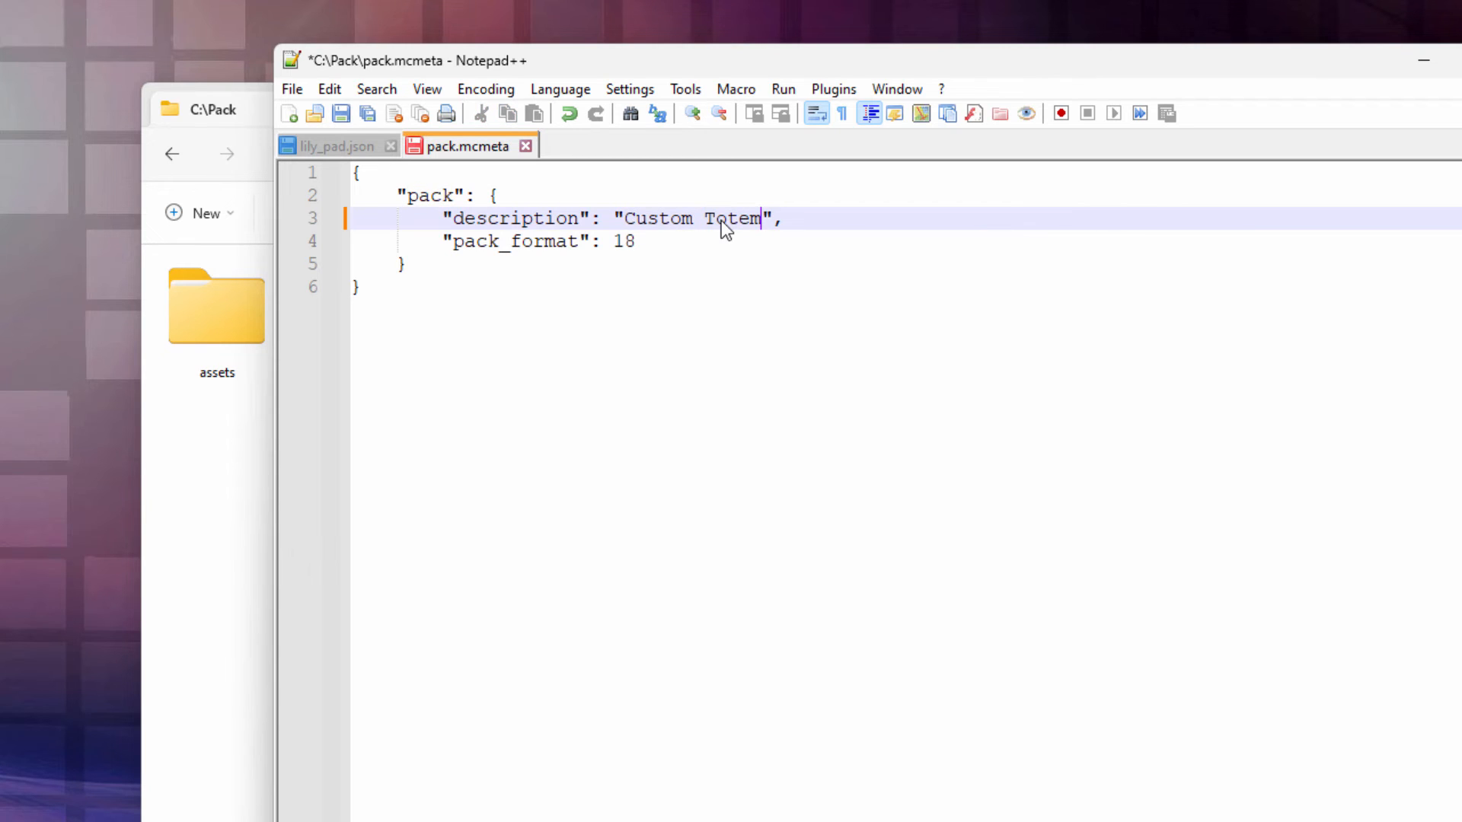
{"action": "left_click", "coordinate": [349, 113]}
{"action": "left_click", "coordinate": [1461, 60]}
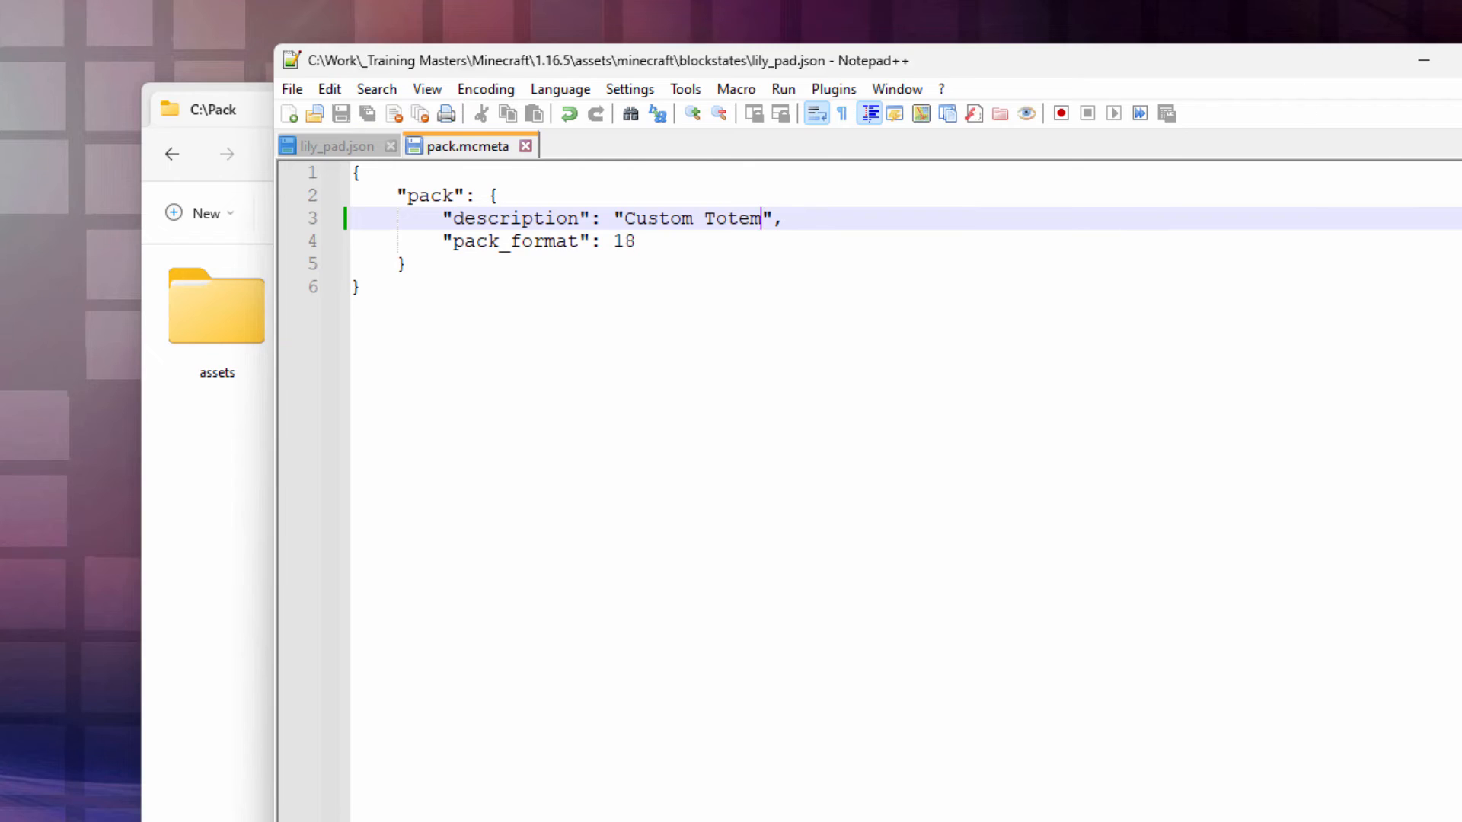
{"action": "left_click", "coordinate": [1054, 460]}
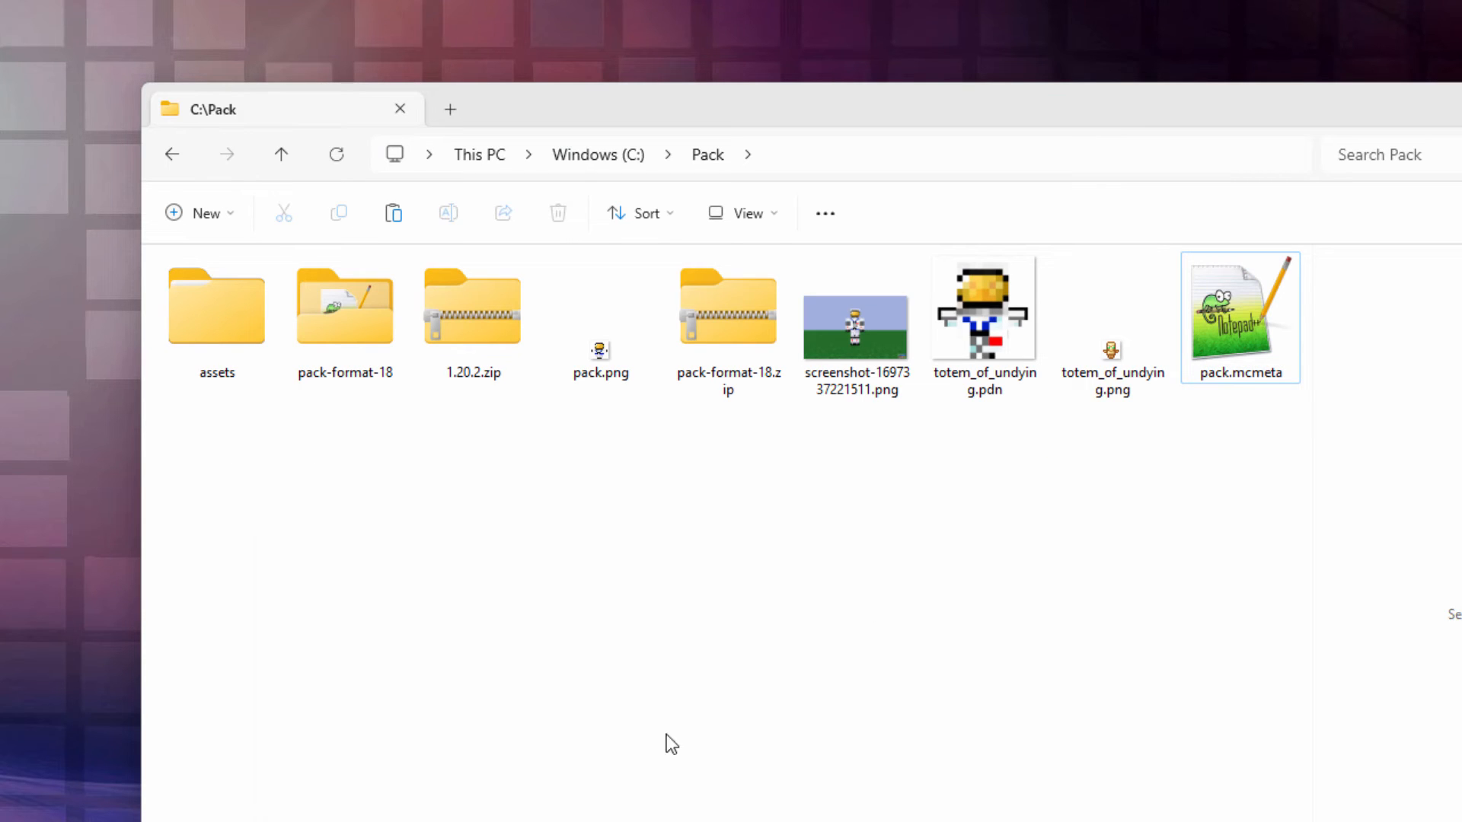
Compress the assets folder, pack.png and pack.mcmeta together into a ZIP file named custom totem.zip
{"action": "left_click", "coordinate": [261, 330]}
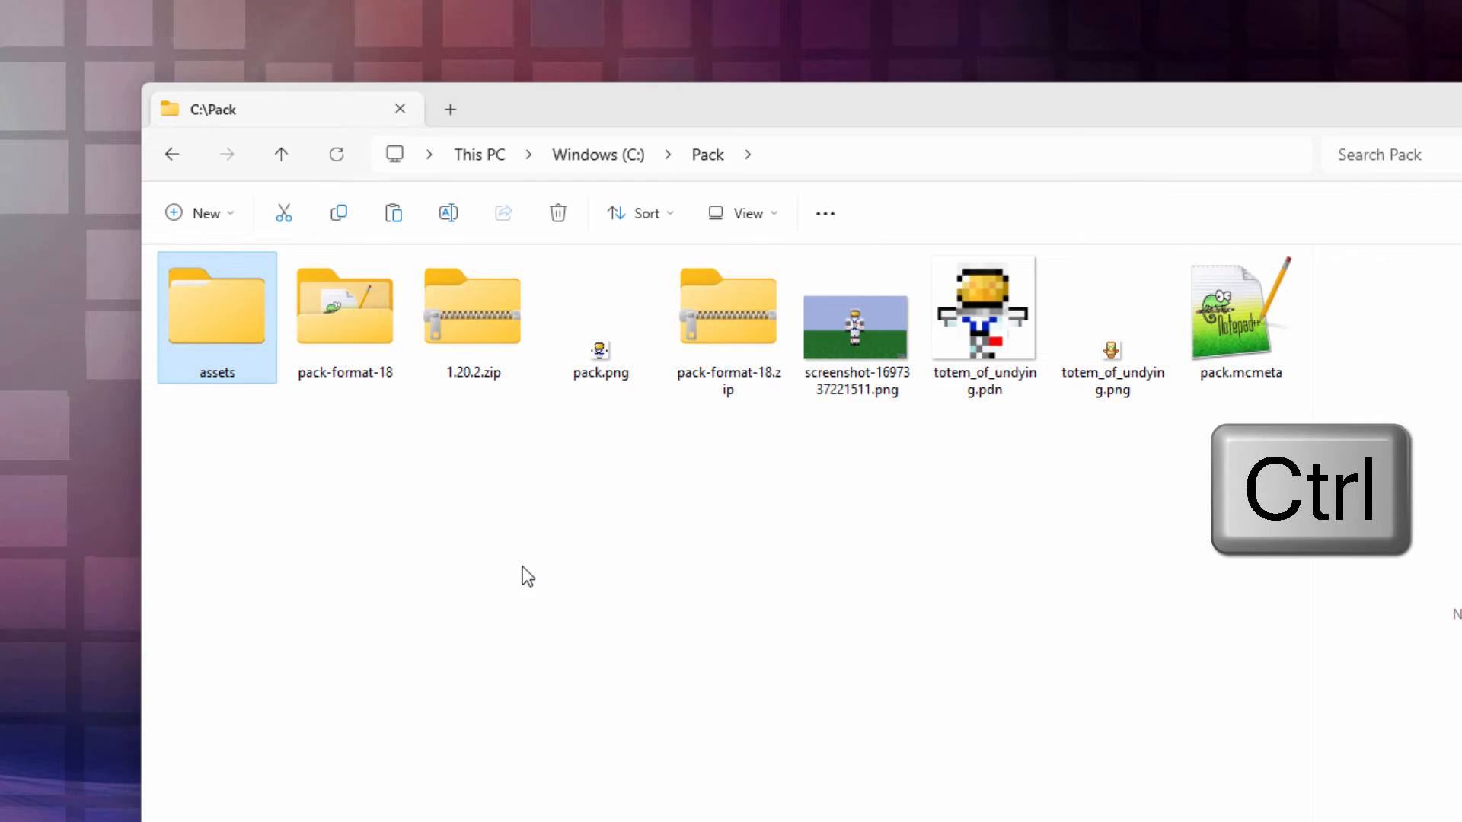
{"action": "left_click", "coordinate": [586, 368], "text": "ctrl"}
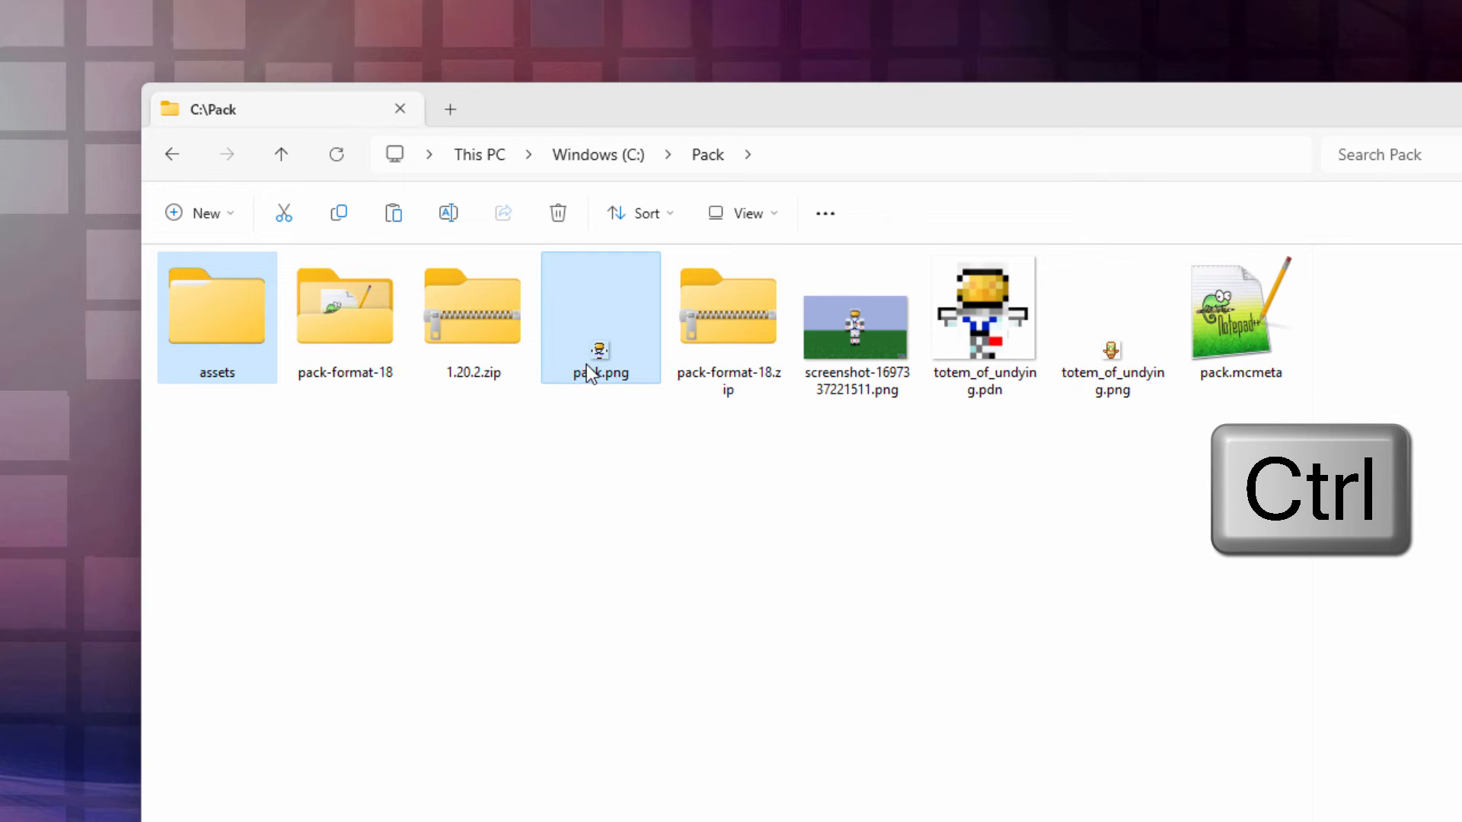
{"action": "left_click", "coordinate": [1255, 335], "text": "ctrl"}
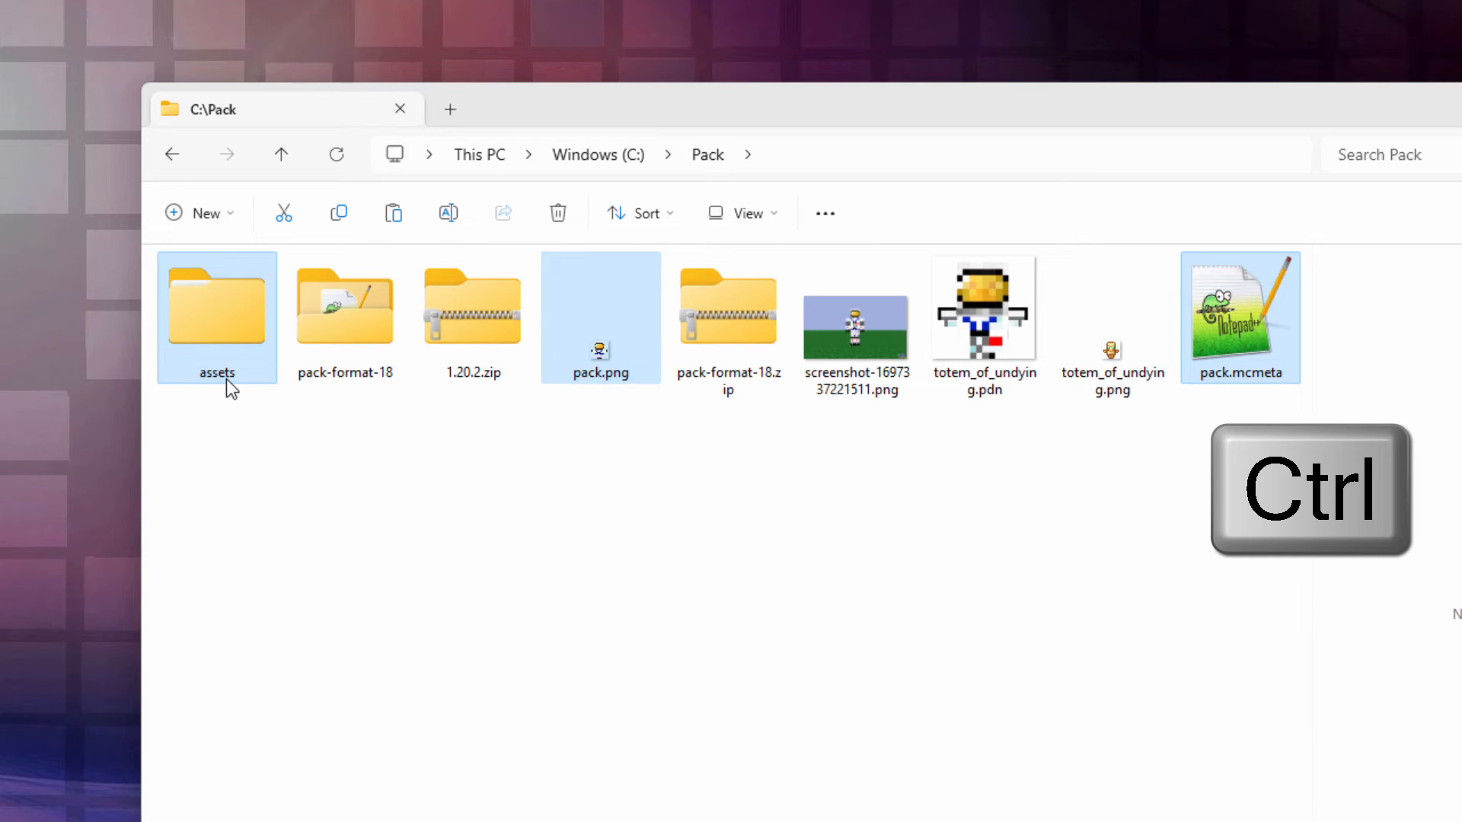
{"action": "right_click", "coordinate": [221, 313]}
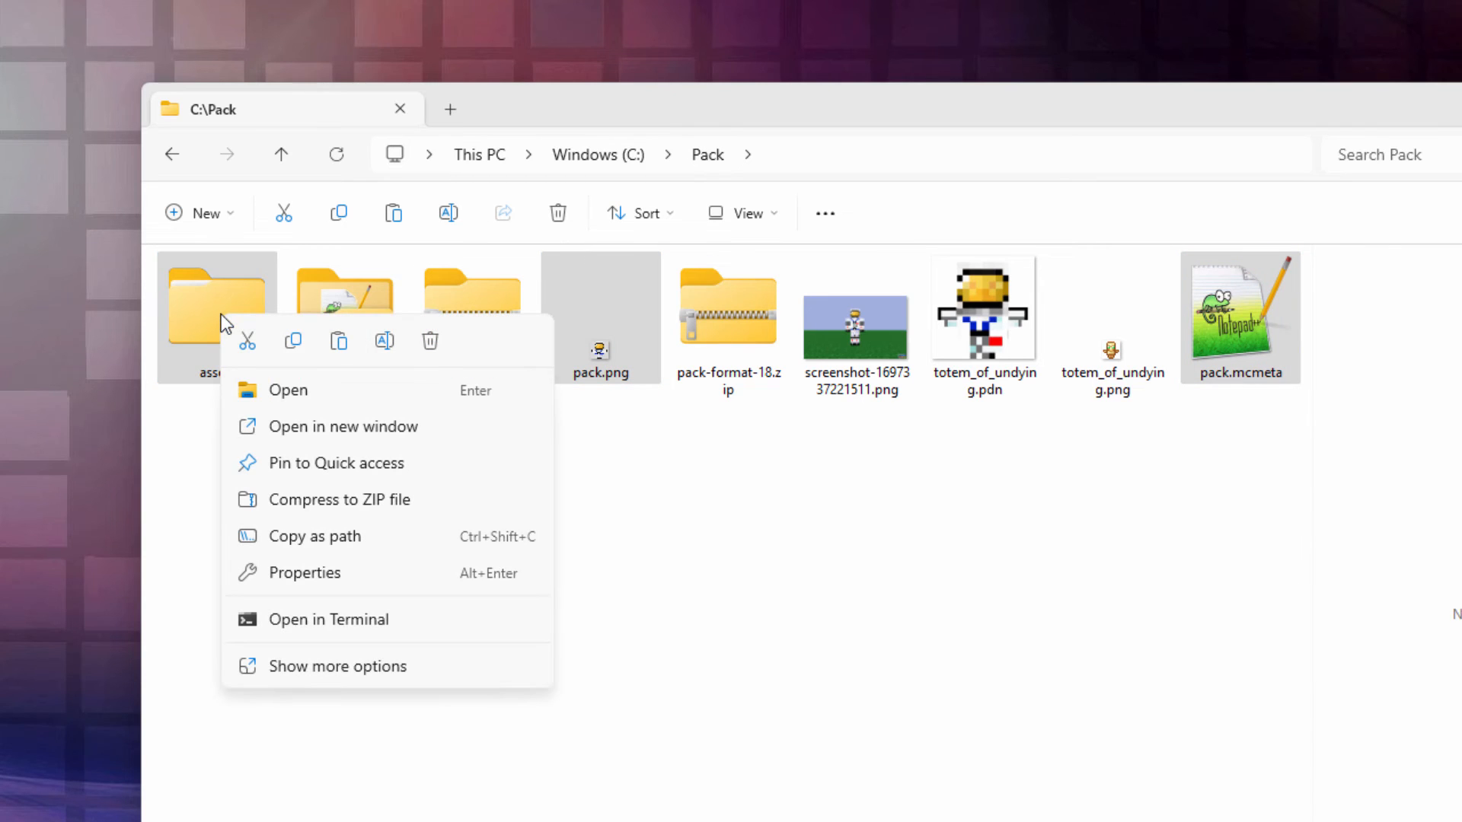
{"action": "left_click", "coordinate": [329, 503]}
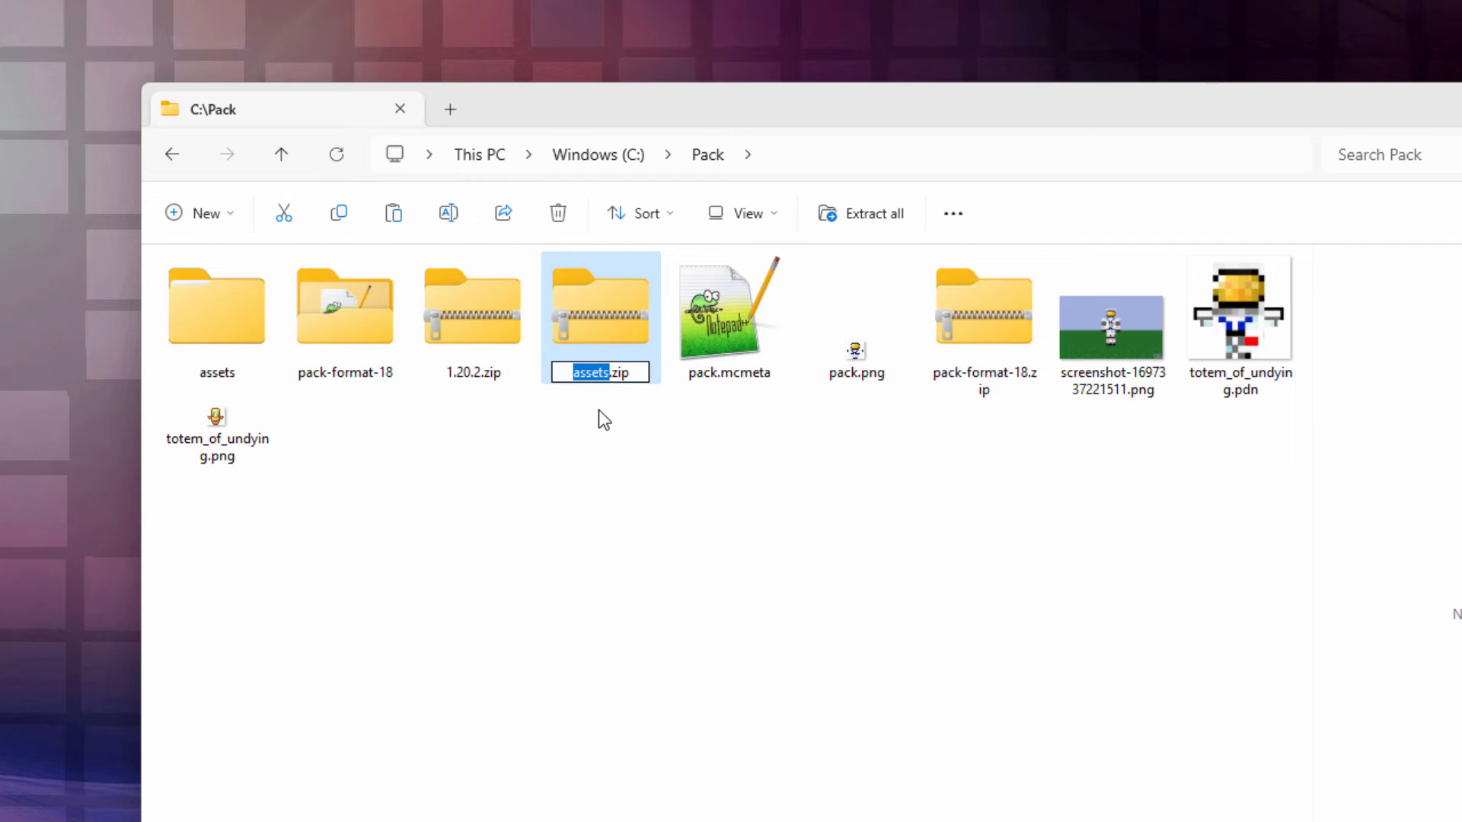
{"action": "type", "text": "custom totem"}
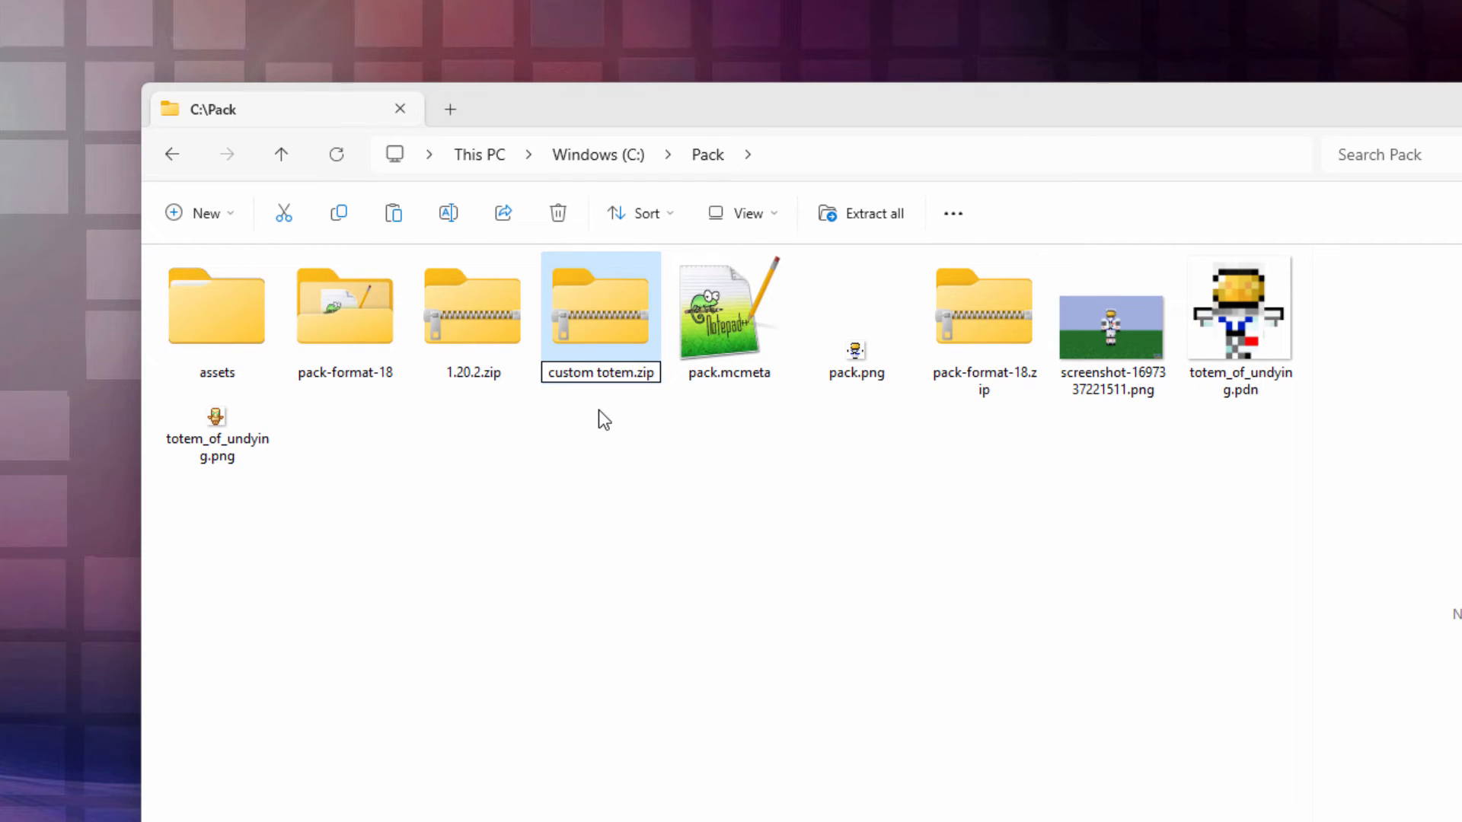
{"action": "key", "text": "Return"}
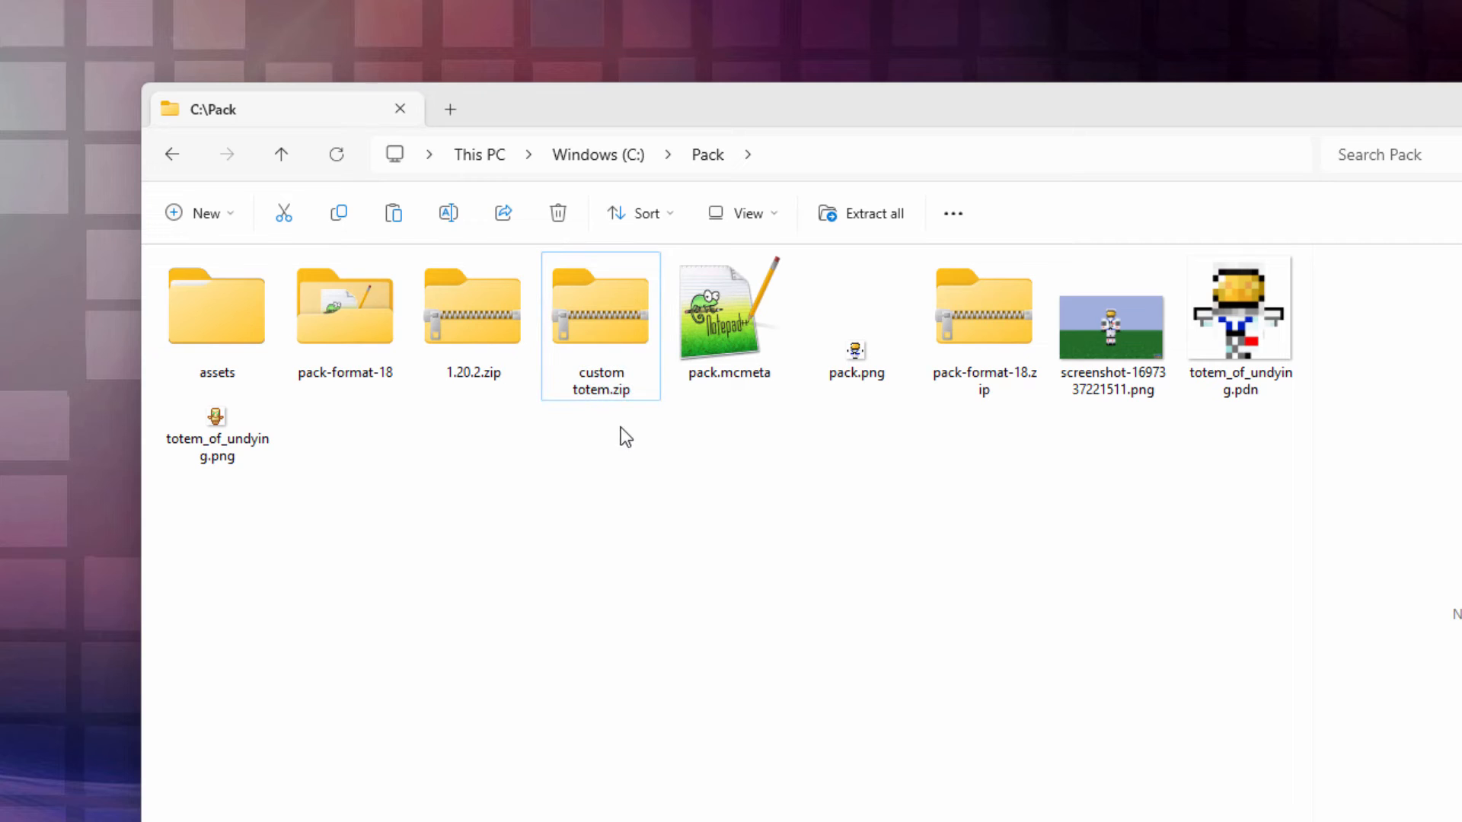
{"action": "left_click", "coordinate": [619, 427]}
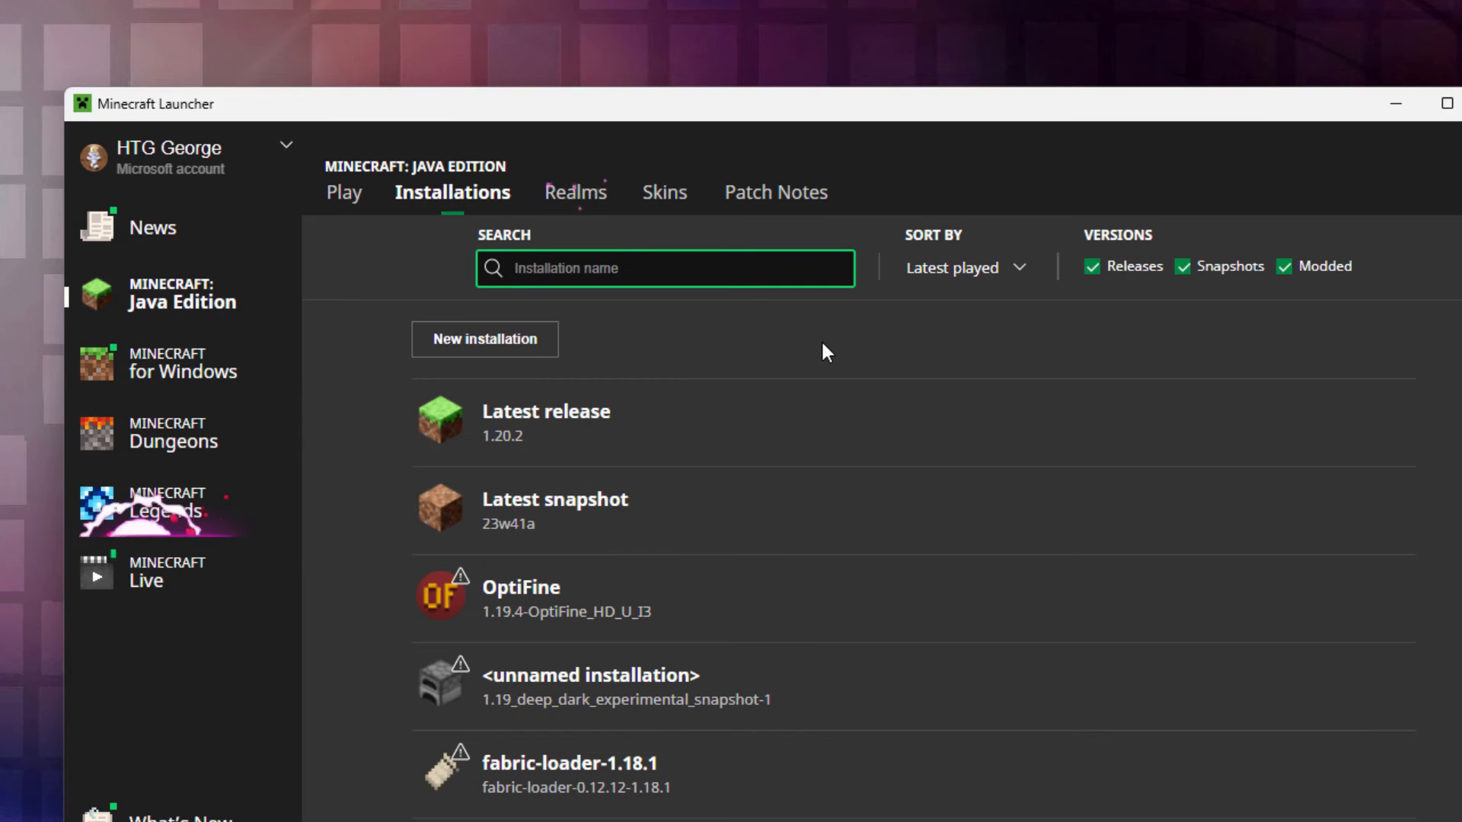
From the Minecraft Launcher, open the game folder of the Latest release 1.20.2 installation and go into resourcepacks
{"action": "mouse_move", "coordinate": [506, 431]}
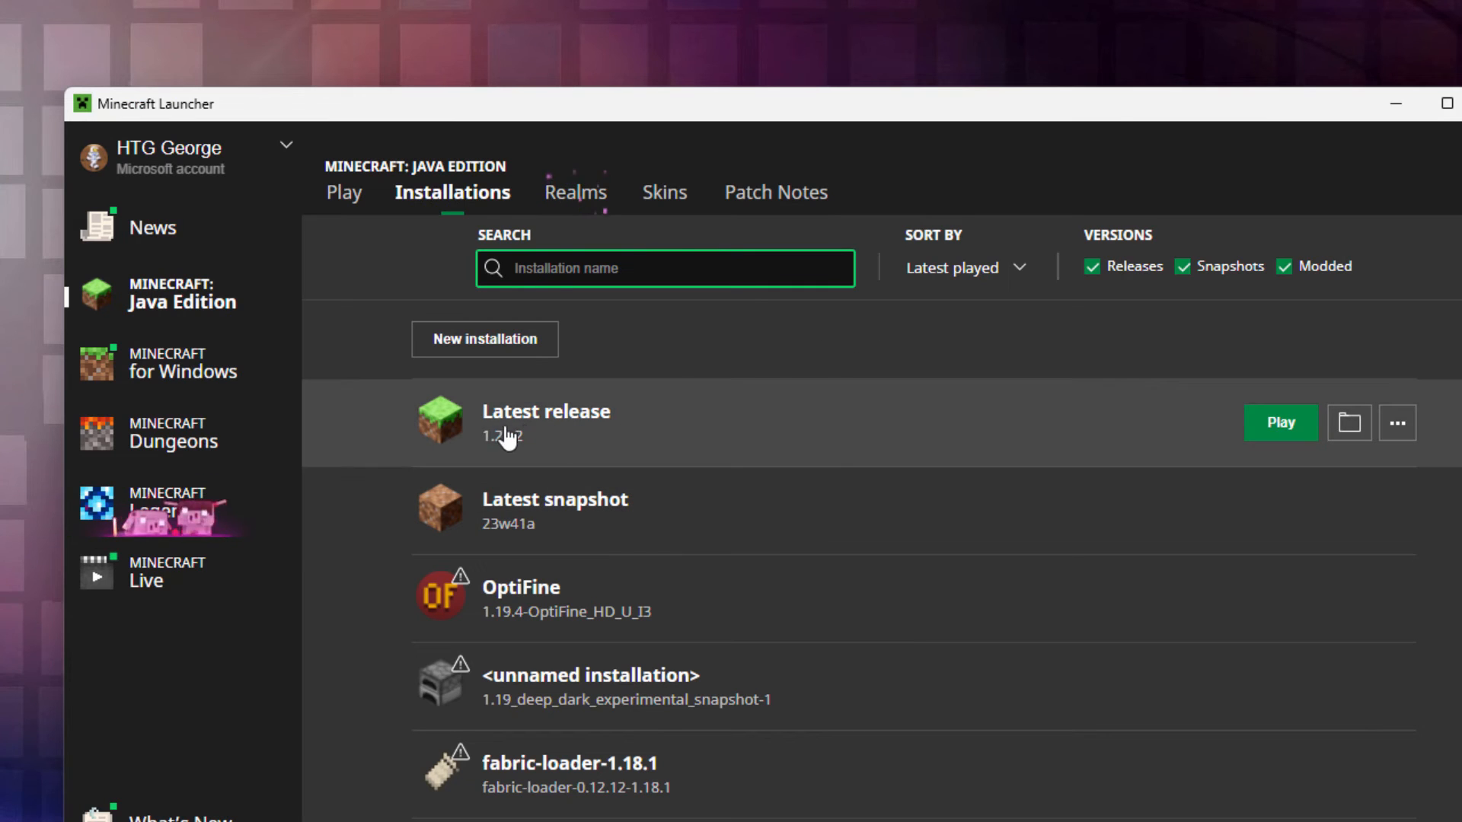
{"action": "left_click", "coordinate": [1348, 423]}
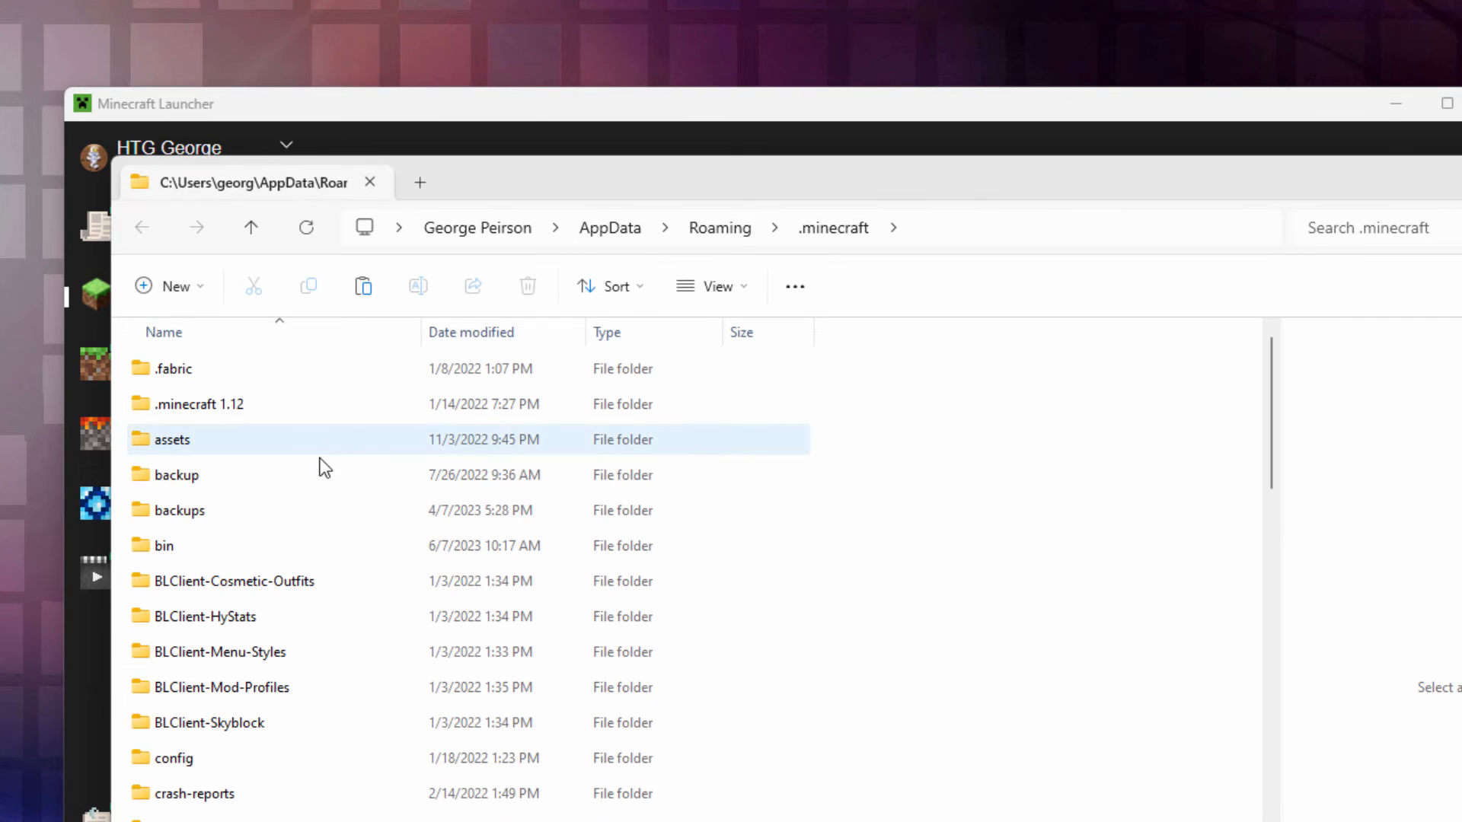
{"action": "left_click", "coordinate": [285, 509]}
{"action": "scroll", "coordinate": [287, 510], "scroll_direction": "down", "scroll_amount": 3}
{"action": "scroll", "coordinate": [284, 509], "scroll_direction": "down", "scroll_amount": 2}
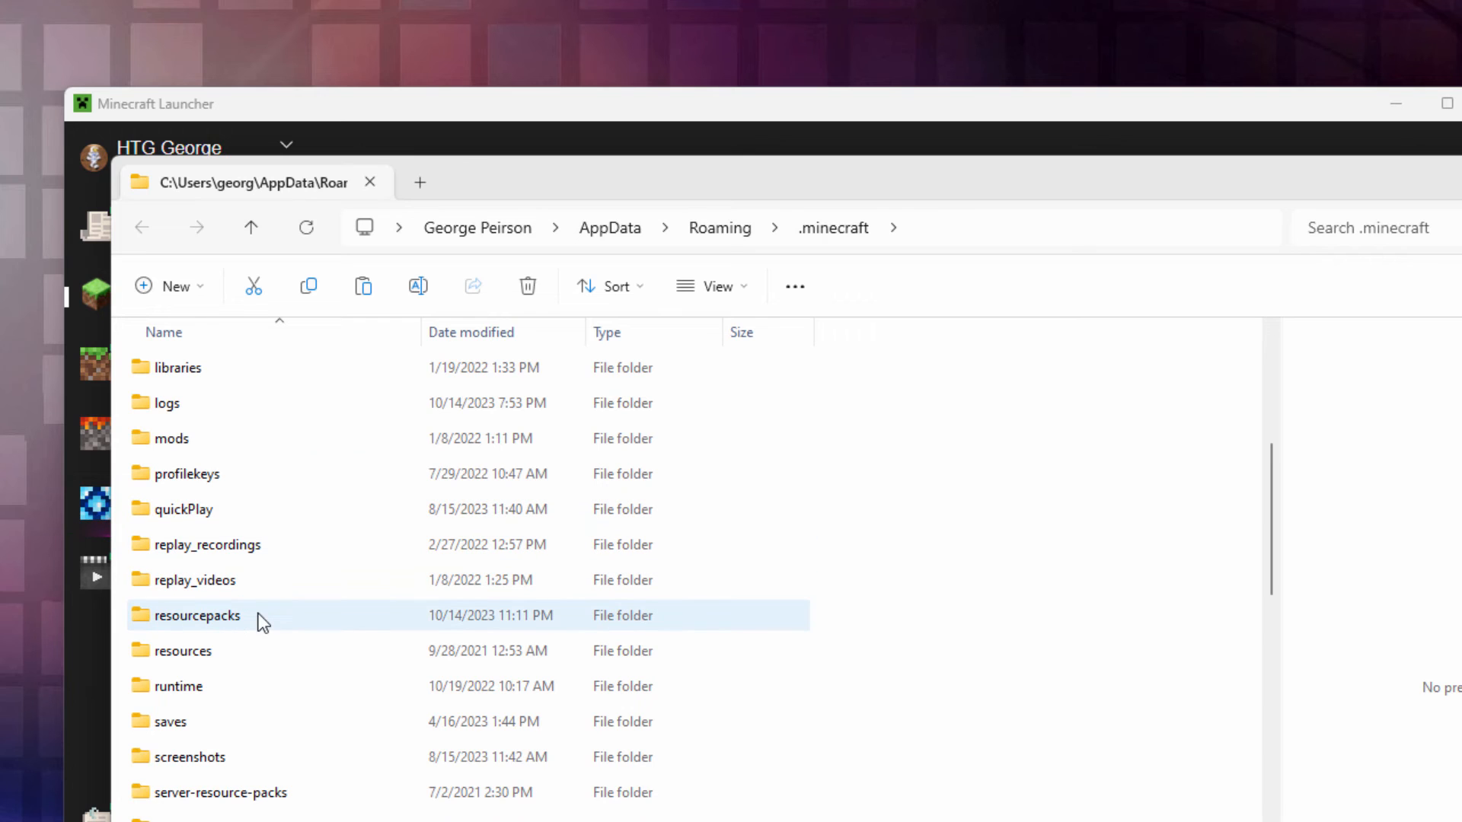
{"action": "double_click", "coordinate": [147, 628]}
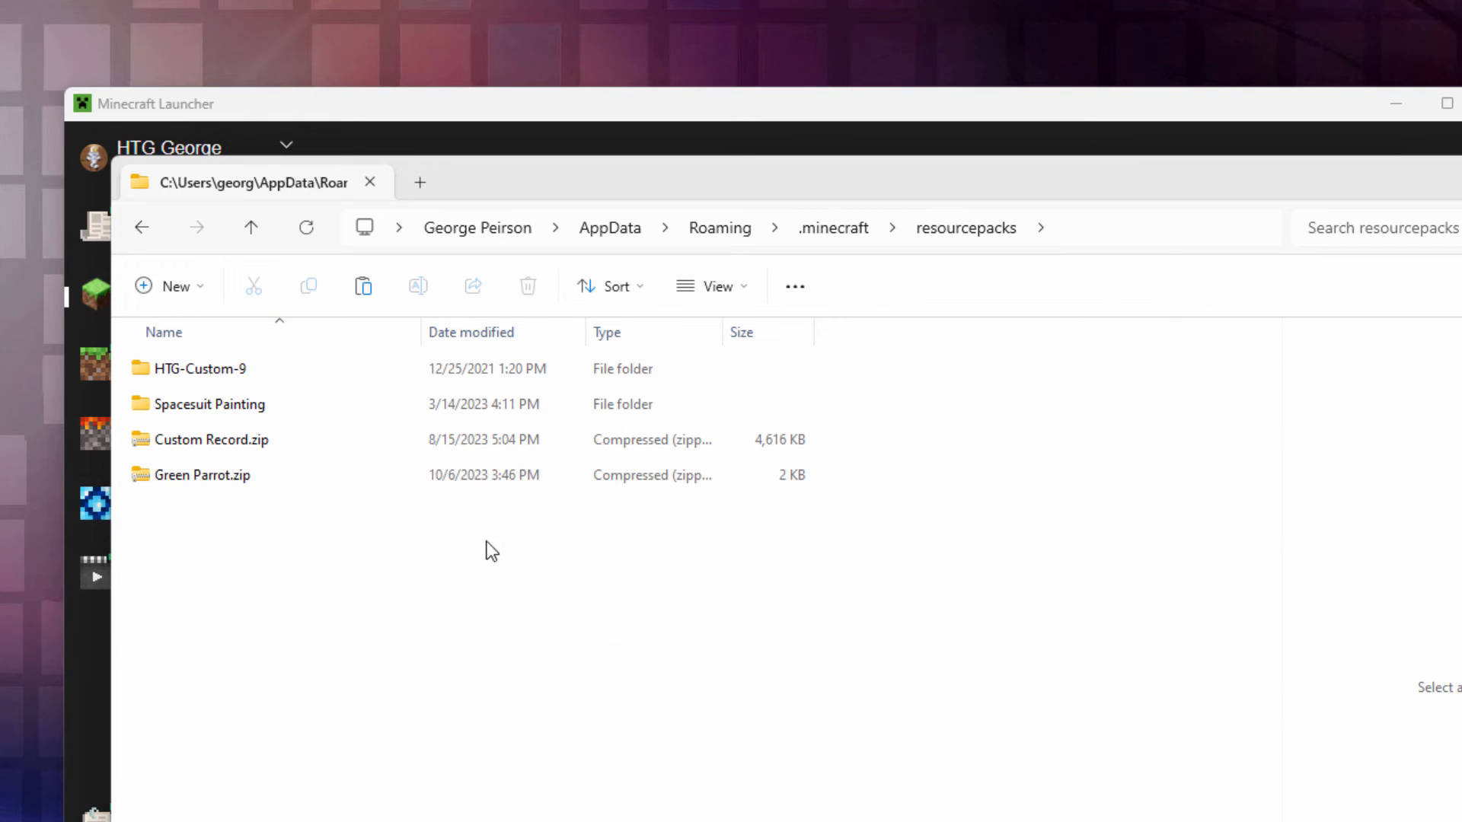
Arrange the resourcepacks and C:\Pack windows side by side and transfer custom totem.zip into resourcepacks
{"action": "left_click_drag", "start_coordinate": [653, 181], "coordinate": [454, 167]}
{"action": "key", "text": "alt+Tab"}
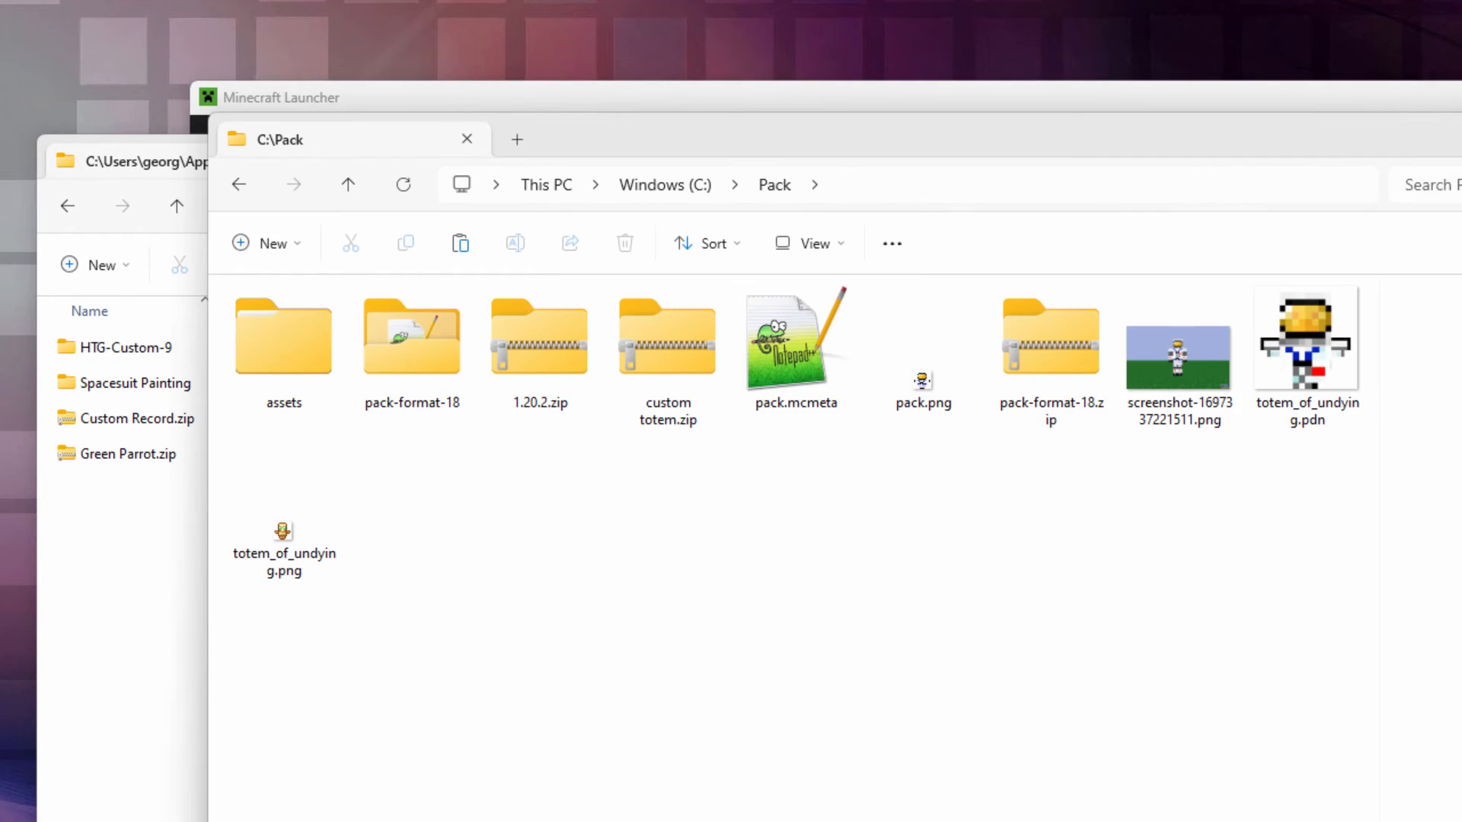
{"action": "left_click_drag", "start_coordinate": [962, 164], "coordinate": [1310, 205]}
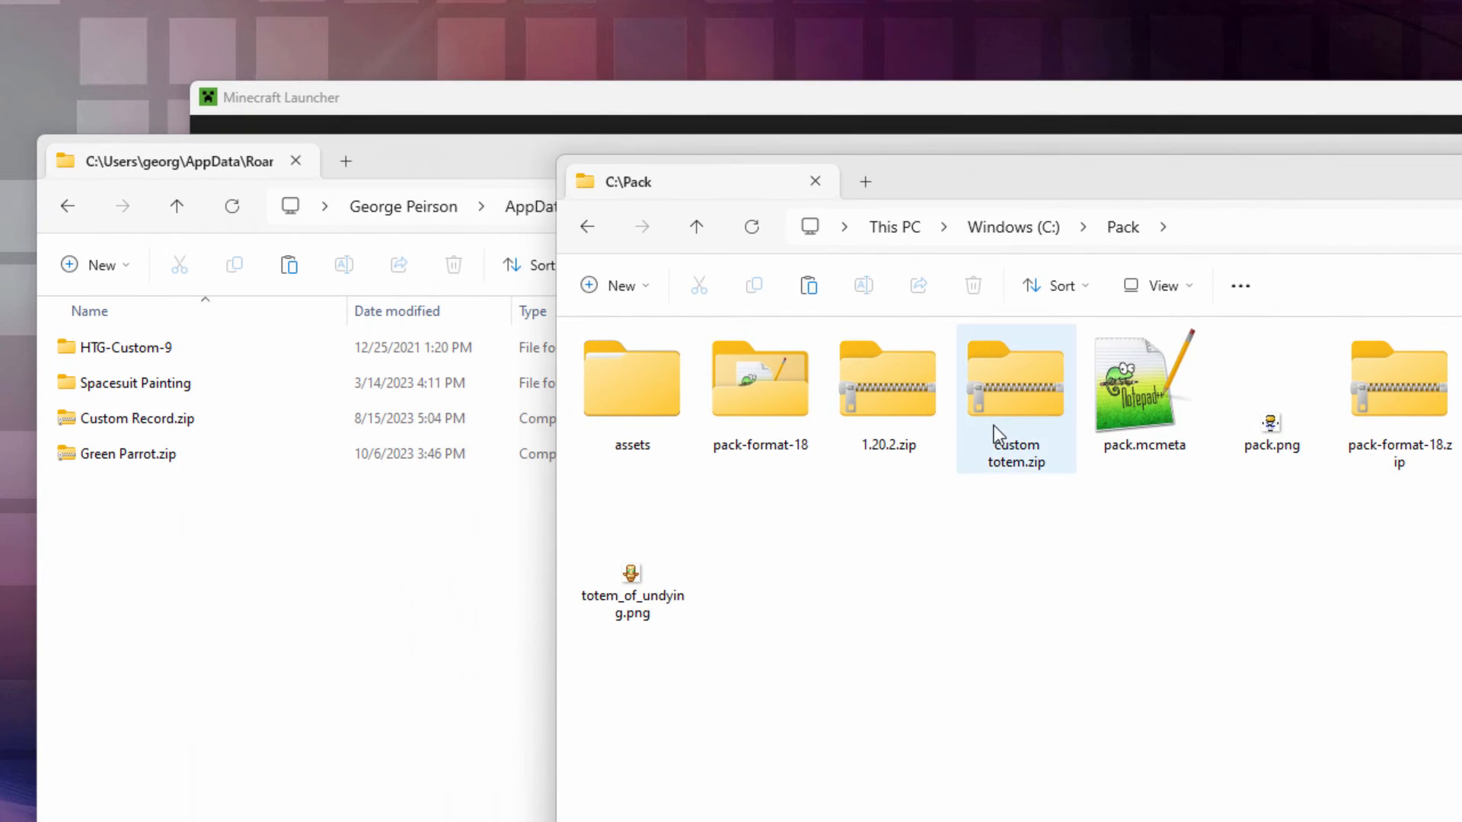
{"action": "left_click", "coordinate": [1019, 381]}
{"action": "left_click_drag", "start_coordinate": [1018, 390], "coordinate": [157, 606]}
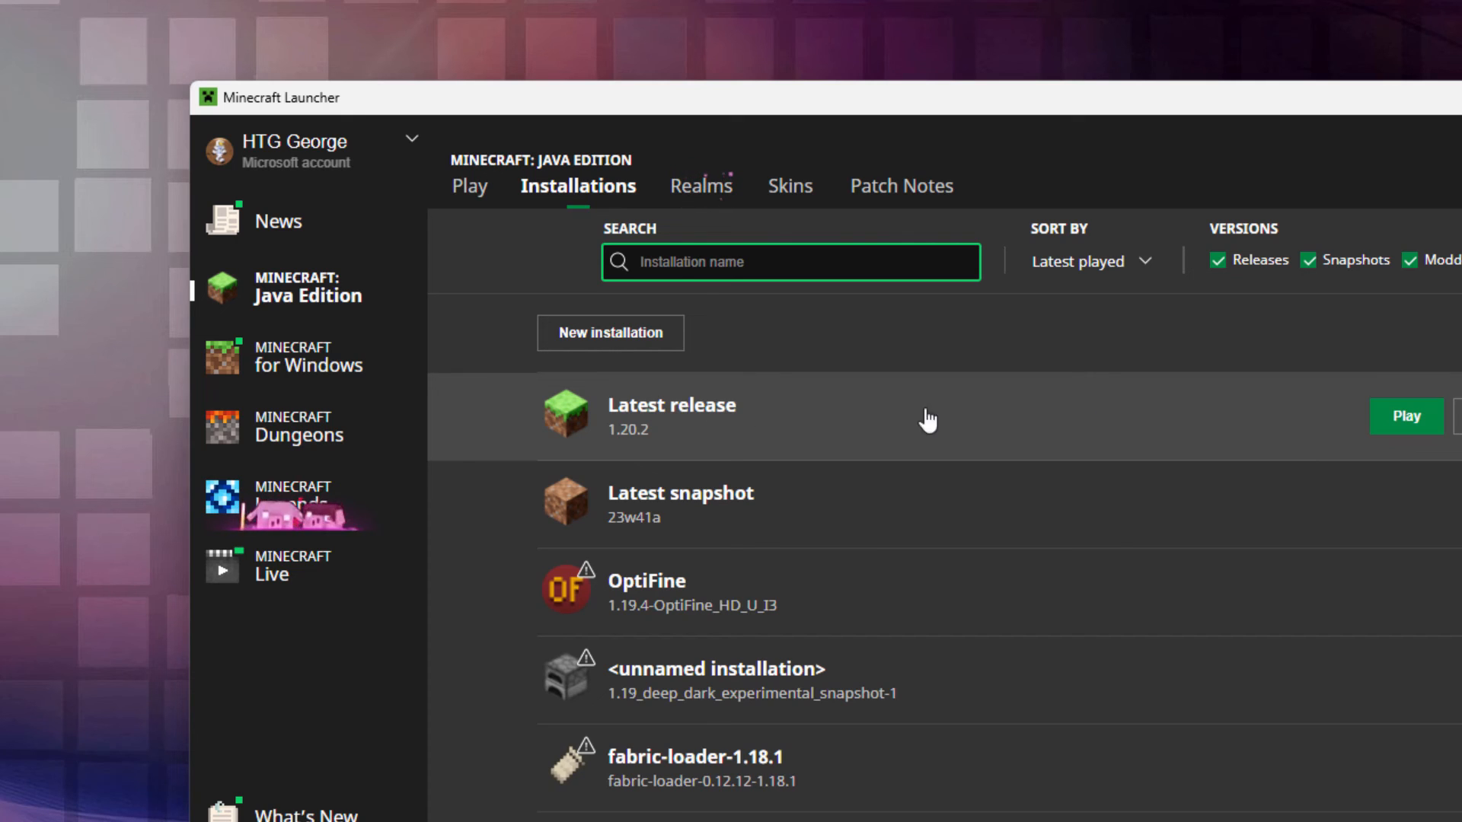
Launch the Latest release 1.20.2 and enable the custom totem.zip resource pack in Minecraft's options
{"action": "left_click", "coordinate": [1404, 423]}
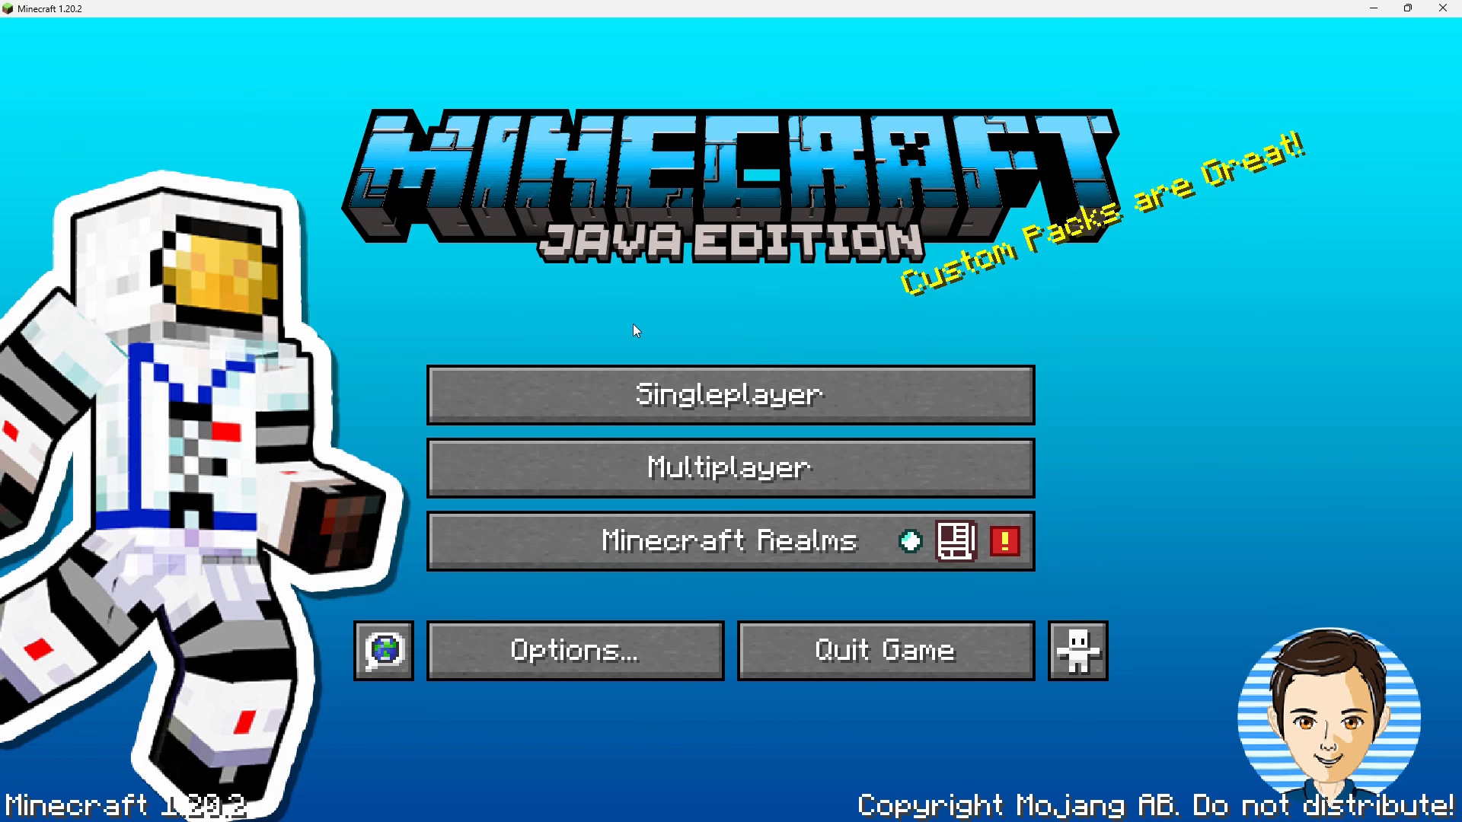
{"action": "left_click", "coordinate": [616, 652]}
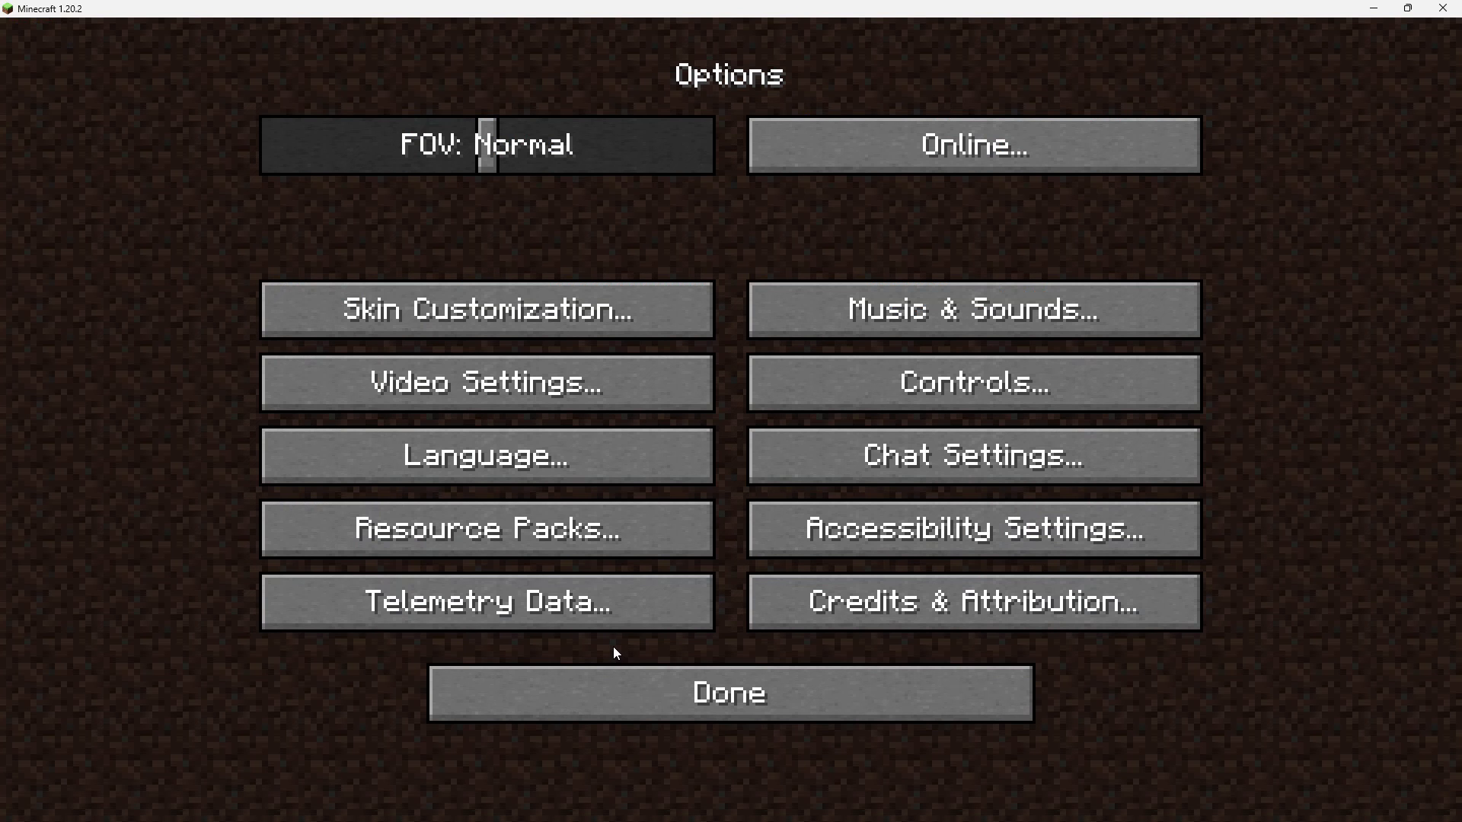
{"action": "left_click", "coordinate": [478, 536]}
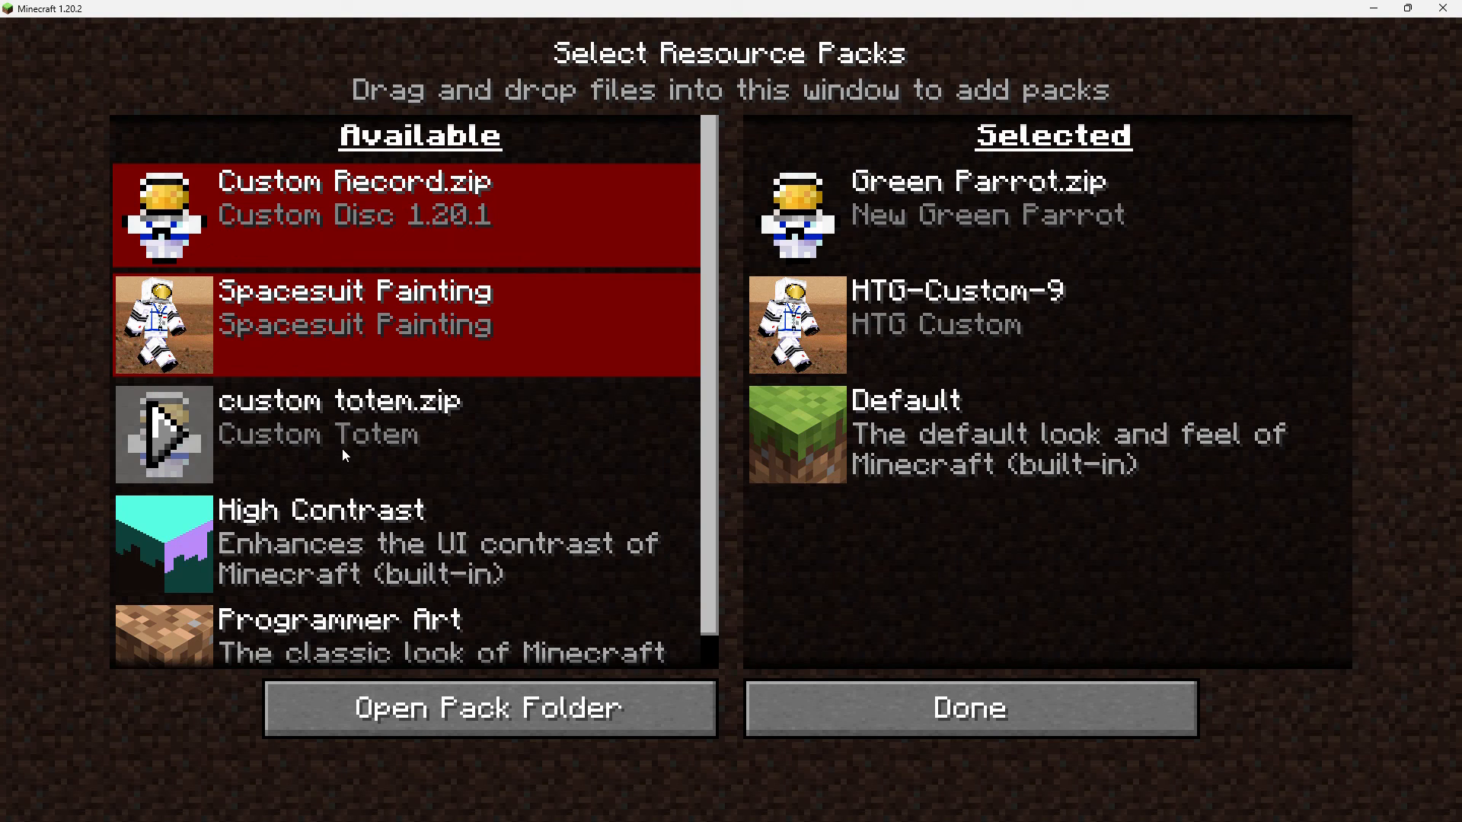
{"action": "left_click", "coordinate": [165, 435]}
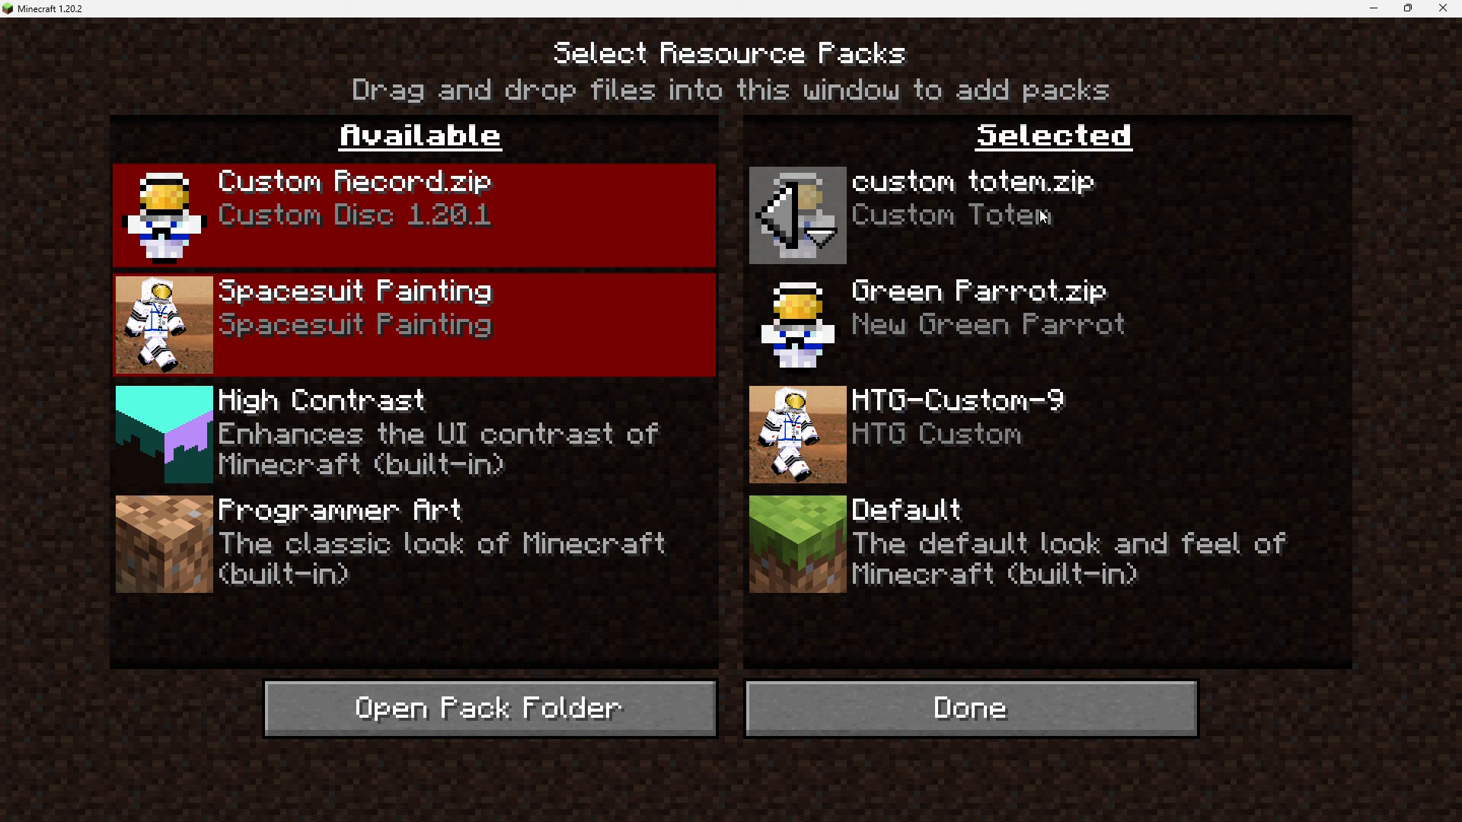
{"action": "left_click", "coordinate": [992, 710]}
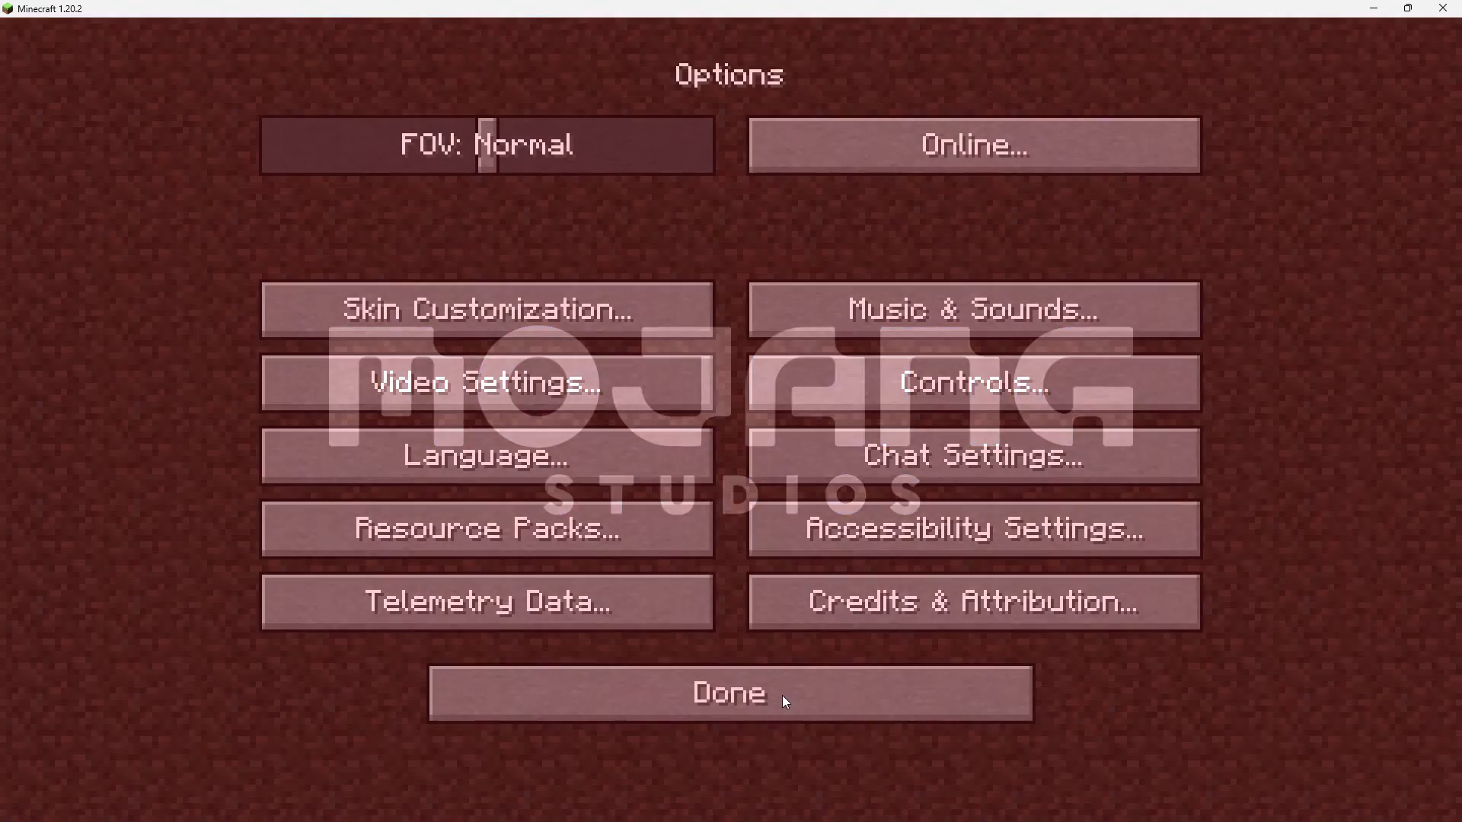
{"action": "left_click", "coordinate": [780, 694]}
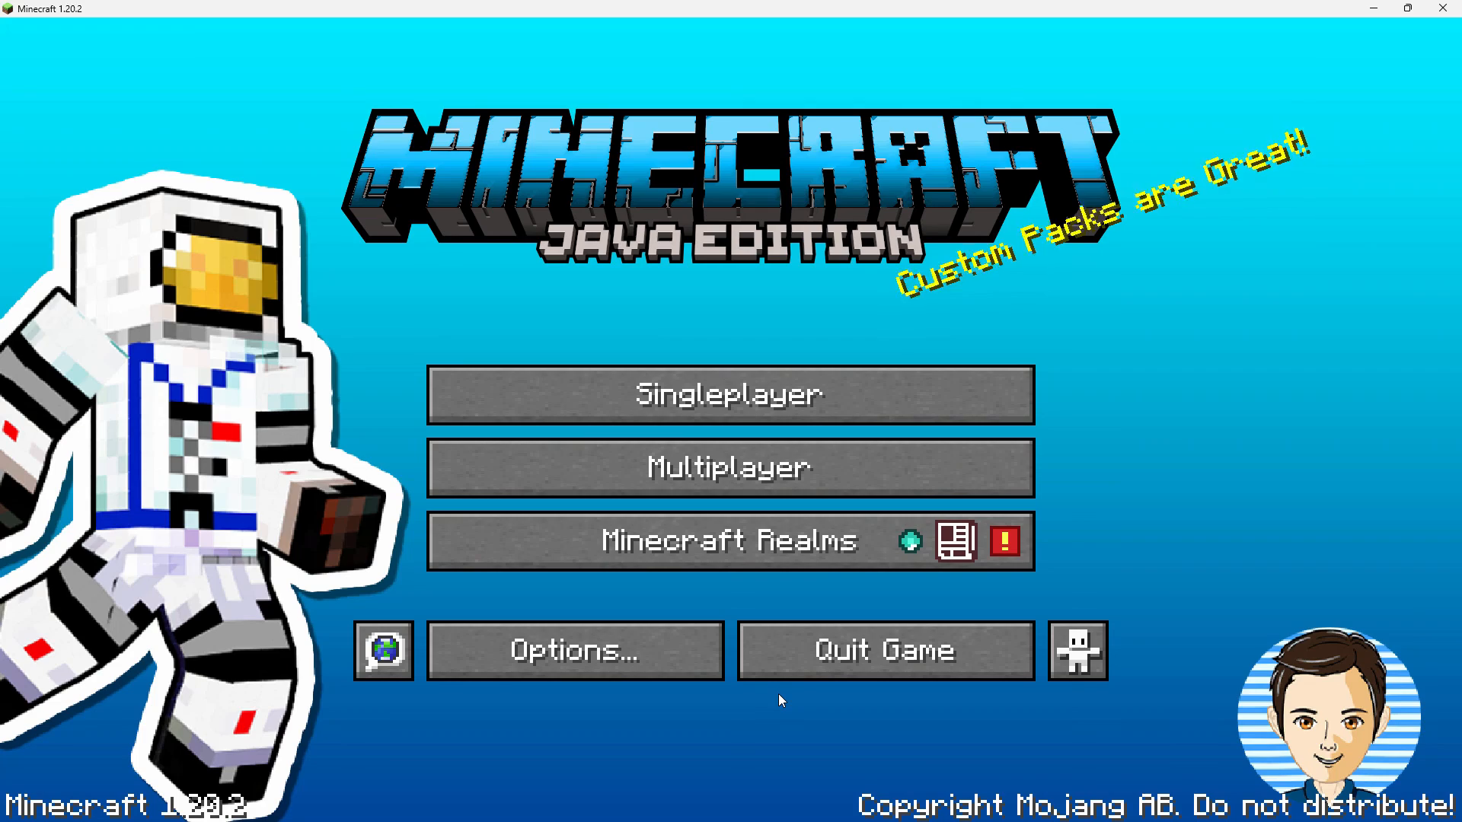
Load the first singleplayer world and view the character holding the totem from the front in third person
{"action": "left_click", "coordinate": [714, 392]}
{"action": "left_click", "coordinate": [374, 217]}
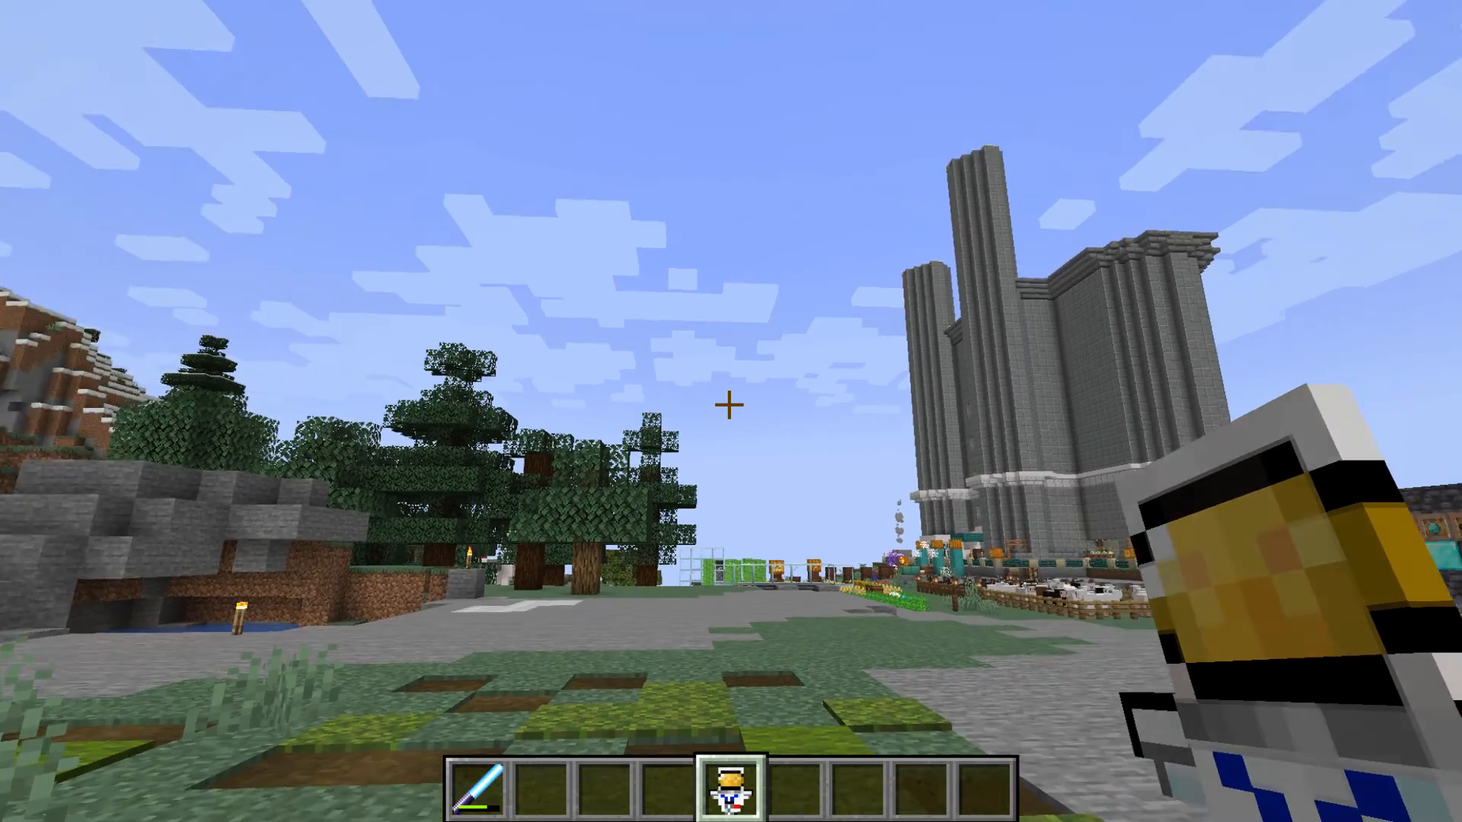
{"action": "key", "text": "F5"}
{"action": "key", "text": "F5"}
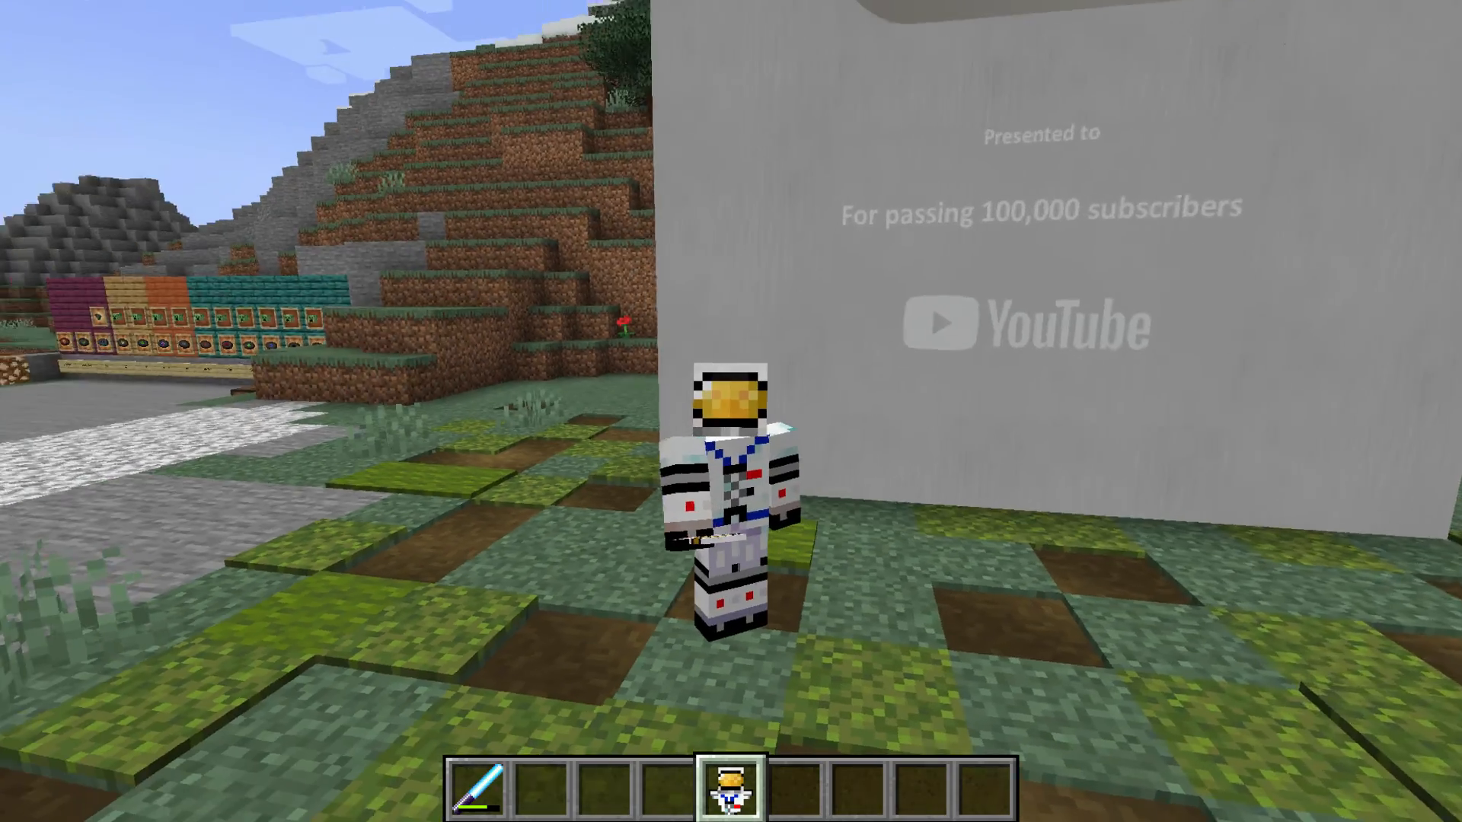